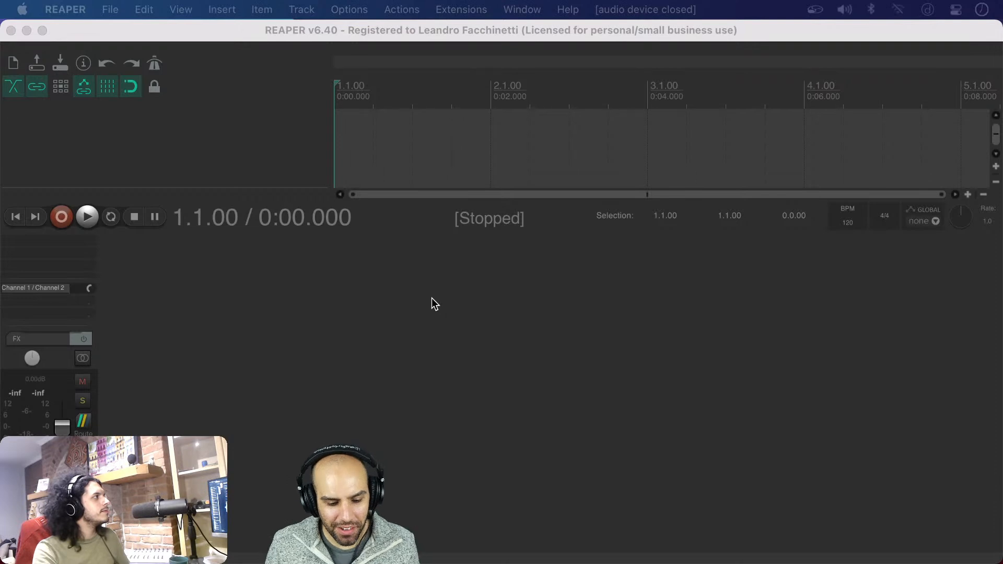
pyautogui.press('super+Tab')
pyautogui.press('super+Tab')
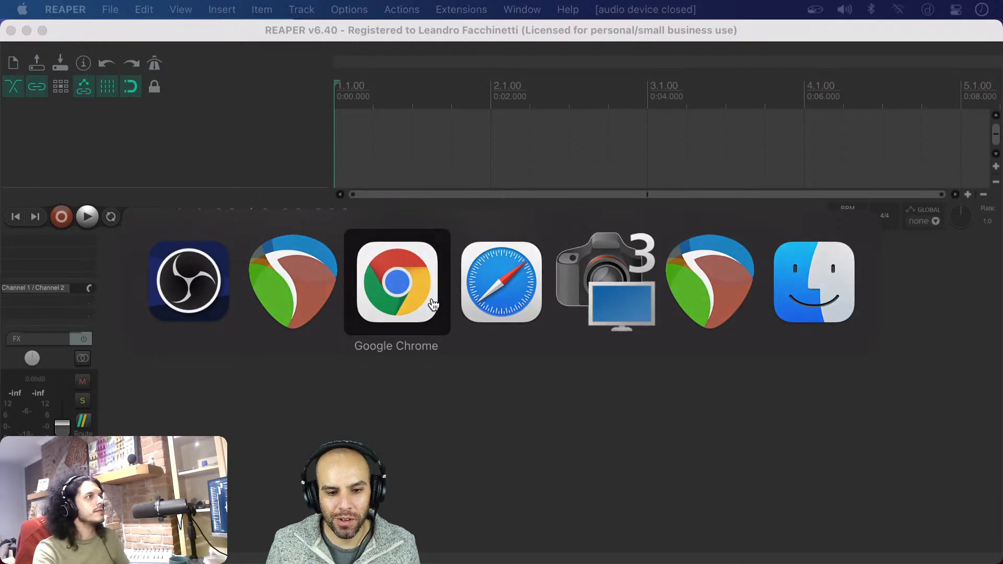
pyautogui.press('Escape')
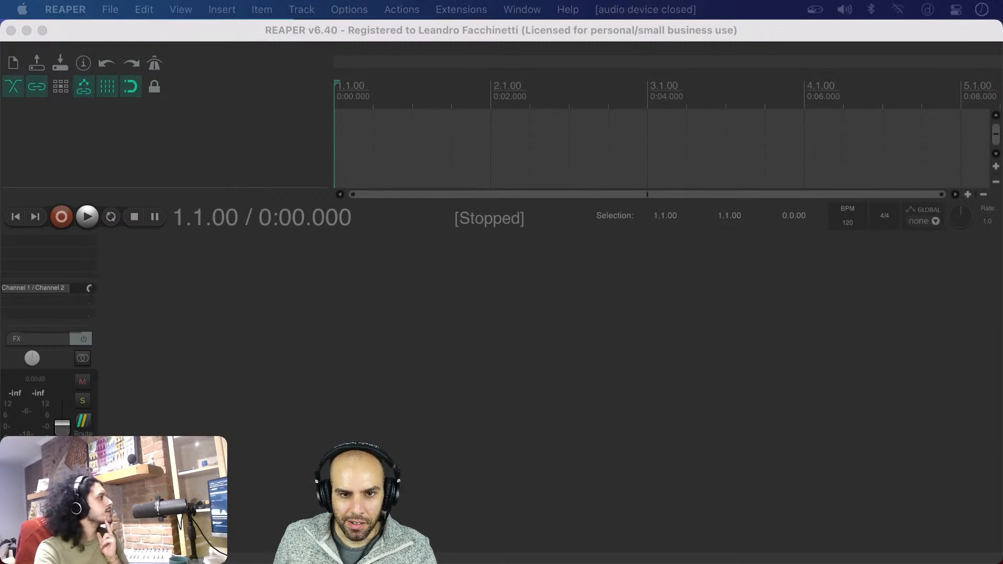
pyautogui.press('super+Tab')
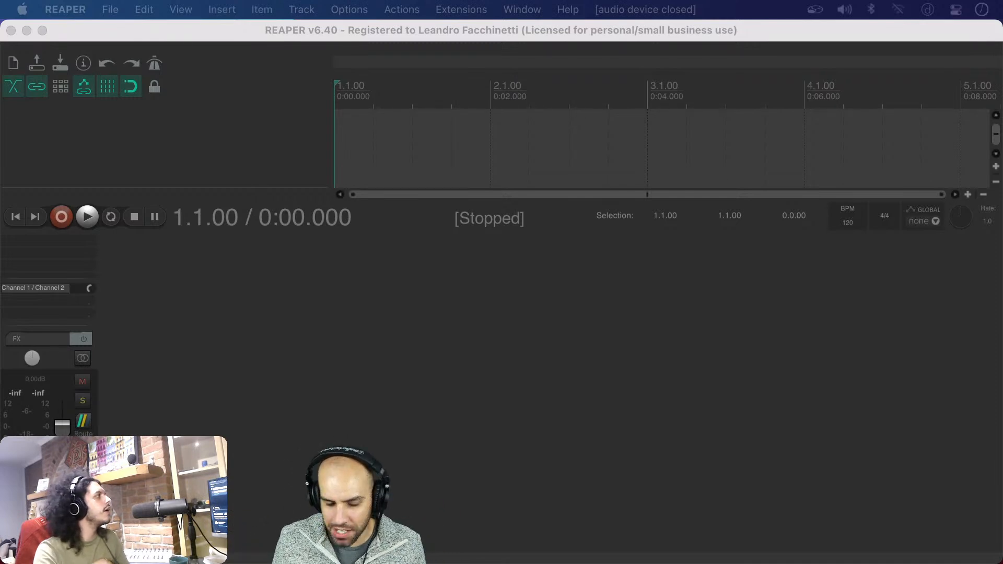
pyautogui.press('super+Tab')
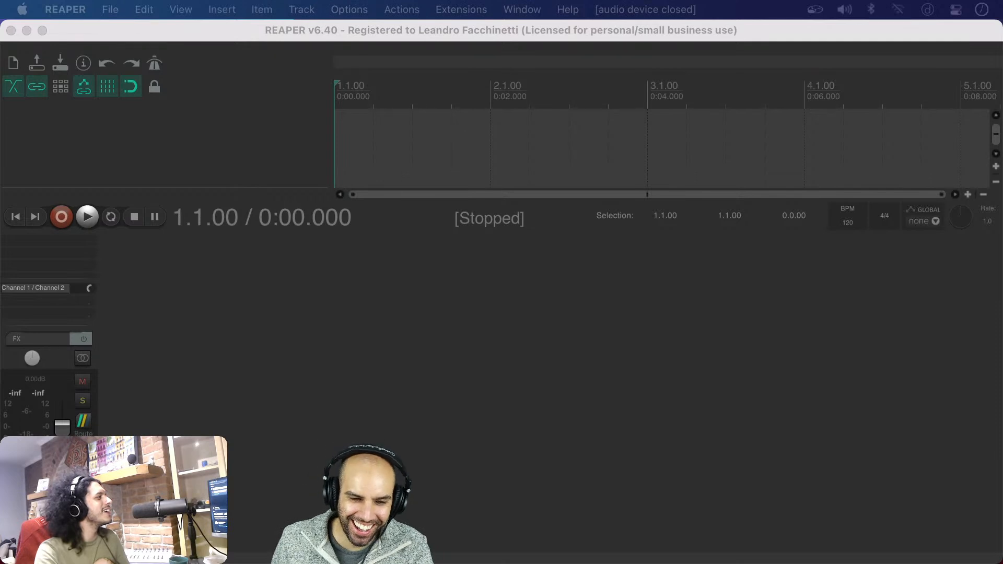
# Switch to the REAPER instance that has the STREAMING project open
pyautogui.moveTo(661, 533)
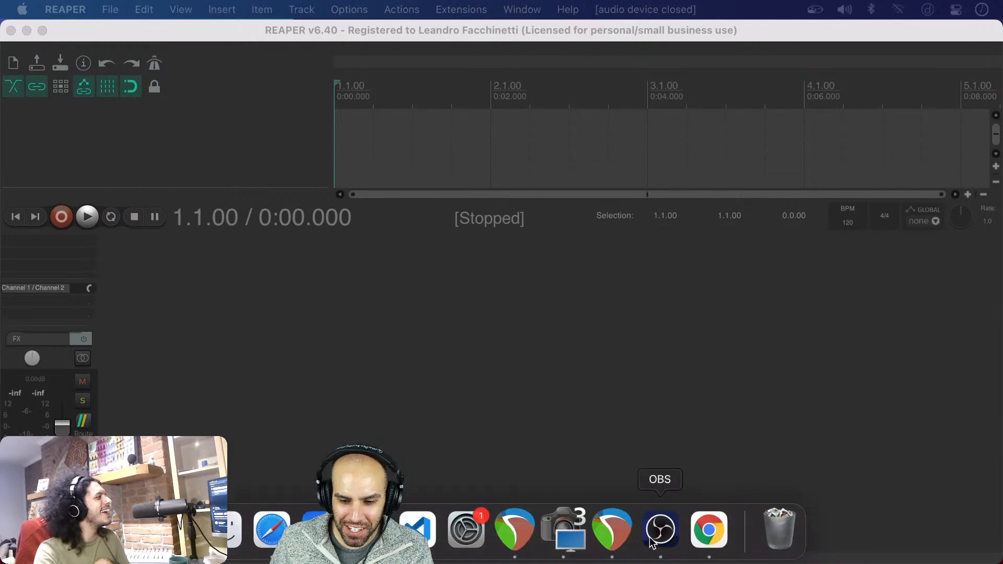
pyautogui.click(590, 520)
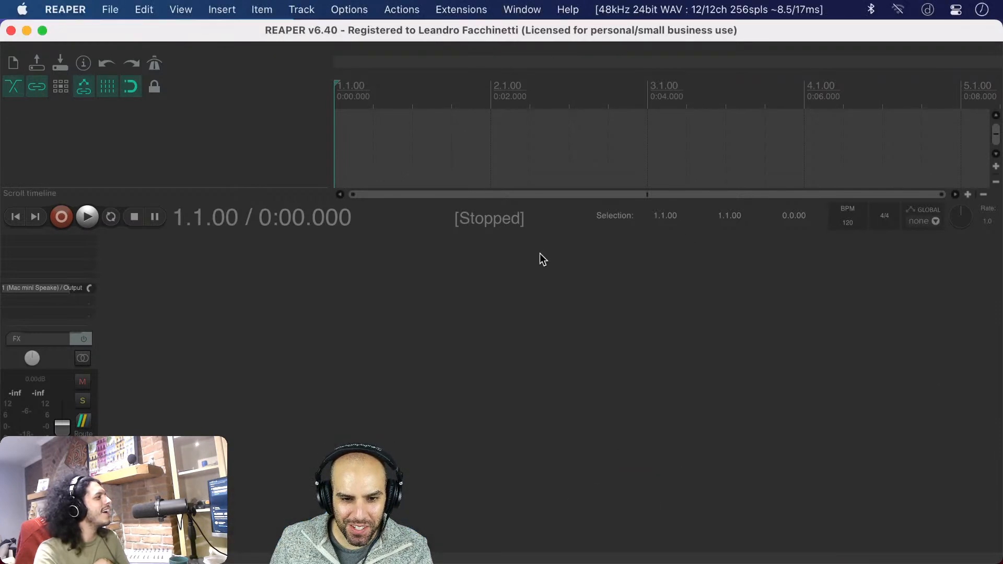
pyautogui.moveTo(609, 548)
pyautogui.click(513, 538)
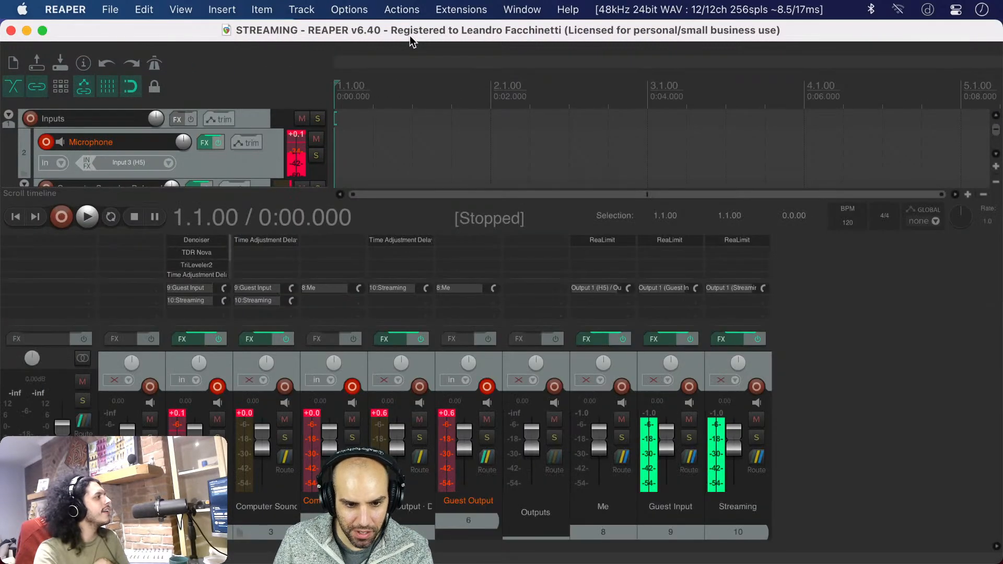
# Open the Microphone track's effects chain and view the Bertom Denoiser settings
pyautogui.click(194, 342)
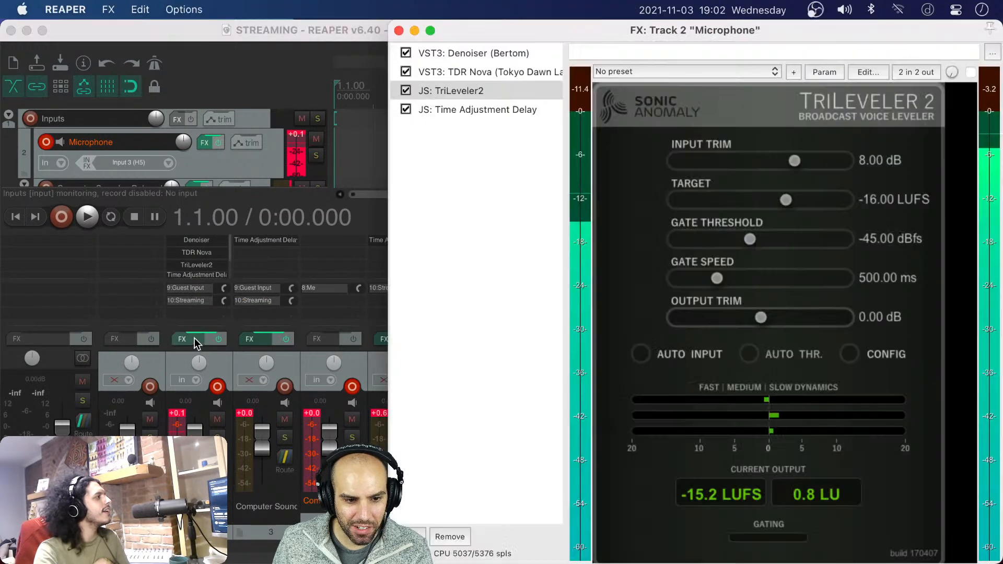
pyautogui.click(525, 53)
pyautogui.moveTo(538, 35); pyautogui.dragTo(384, 59)
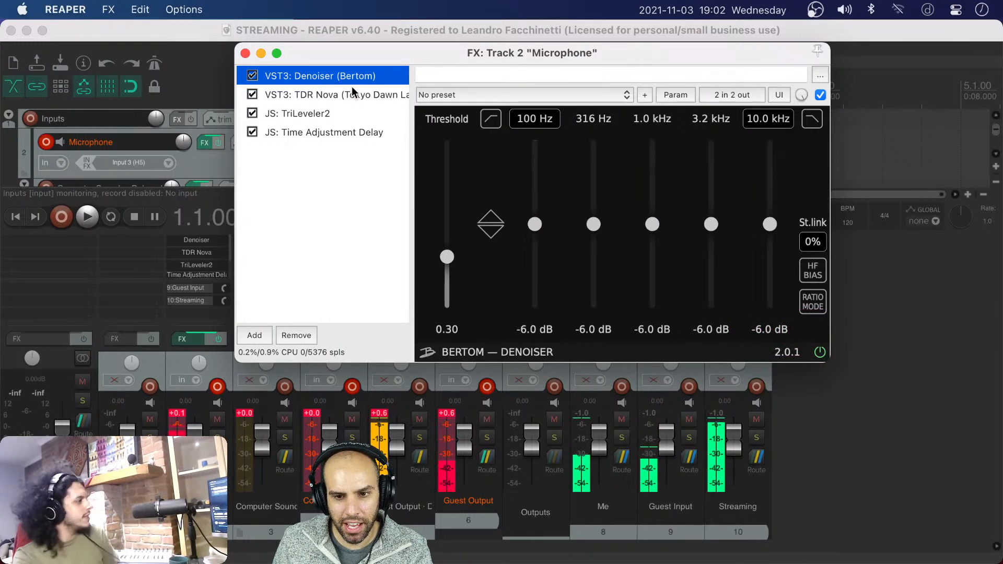
pyautogui.moveTo(371, 57); pyautogui.dragTo(322, 62)
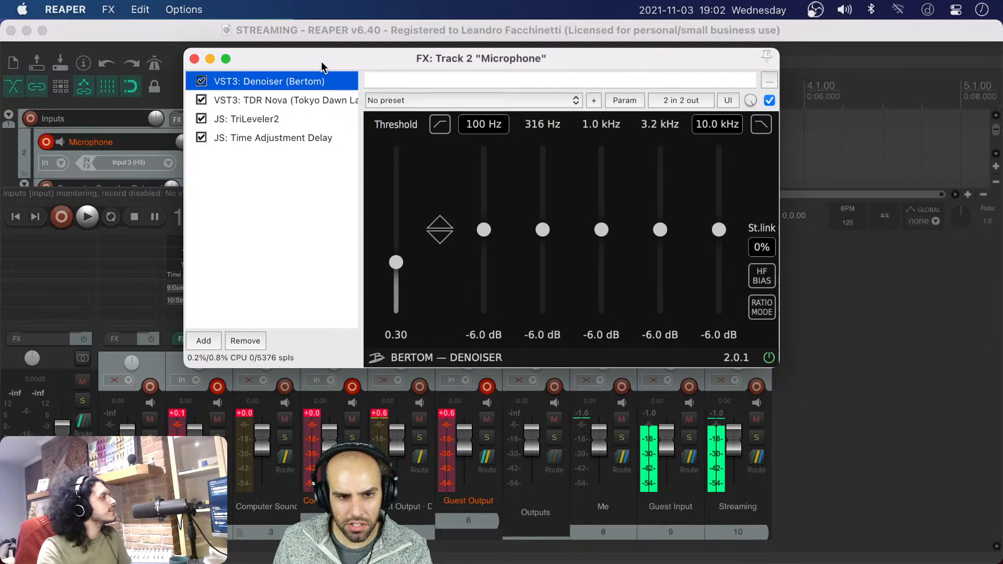
# In the Microphone track's TDR Nova equalizer, move band III to 6.2 kHz with a gain of 0.1 dB
pyautogui.click(268, 100)
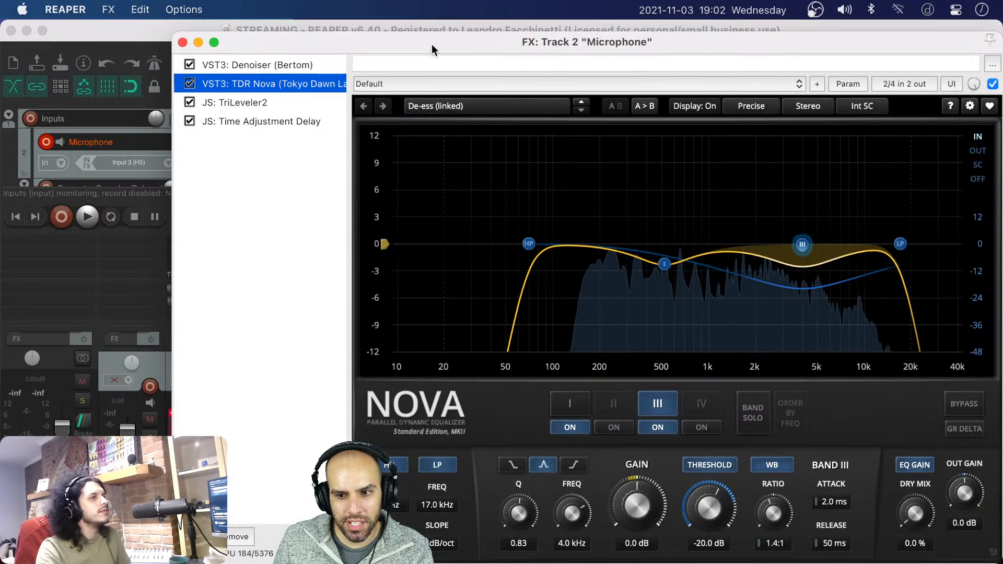
pyautogui.moveTo(431, 44); pyautogui.dragTo(305, 39)
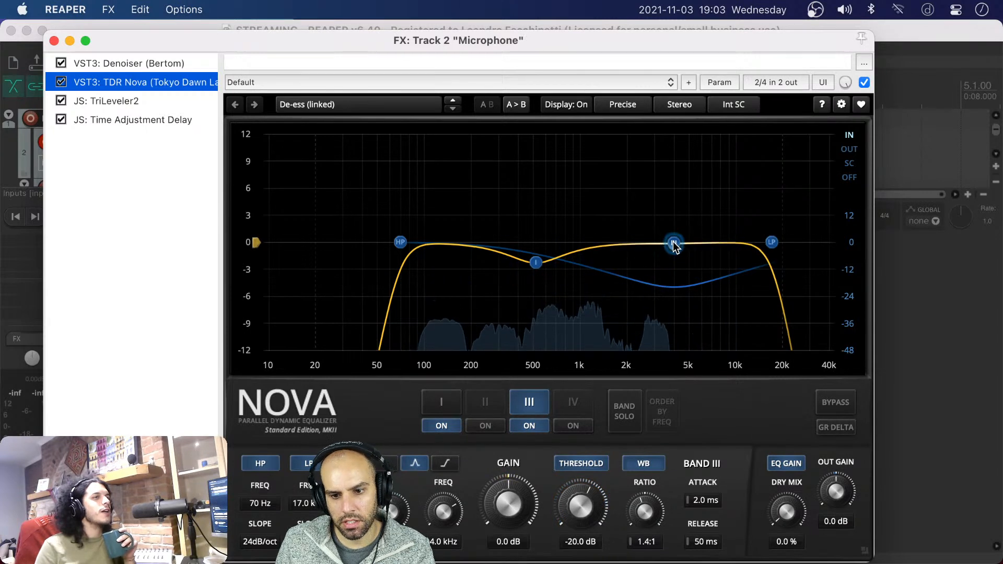
pyautogui.moveTo(673, 245); pyautogui.dragTo(712, 262)
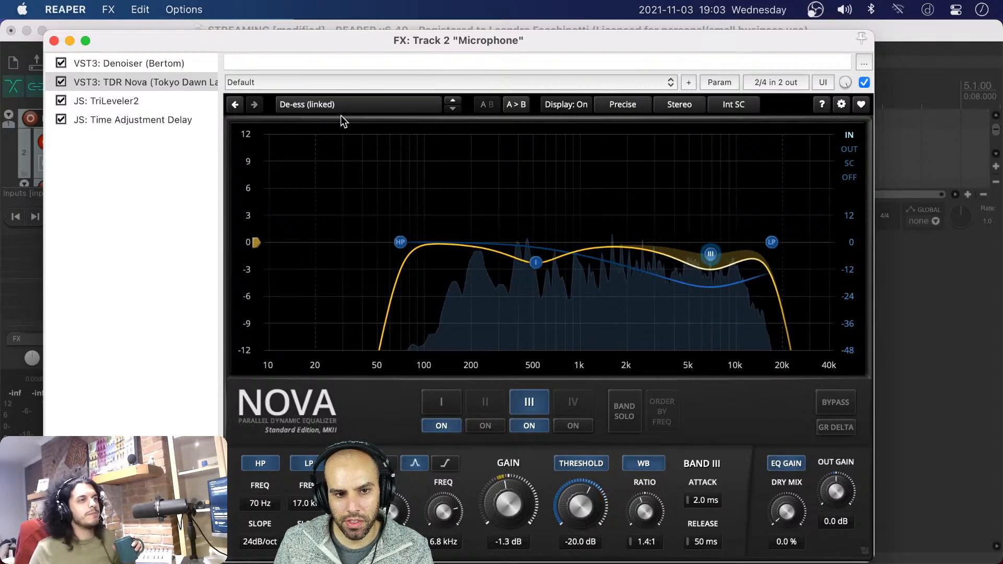
pyautogui.click(344, 107)
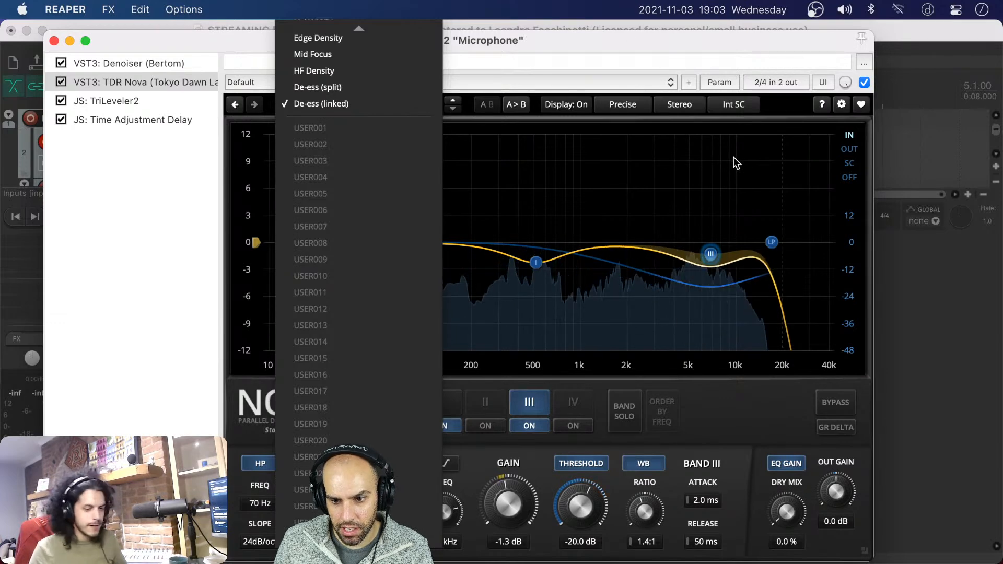
pyautogui.moveTo(709, 255); pyautogui.dragTo(703, 260)
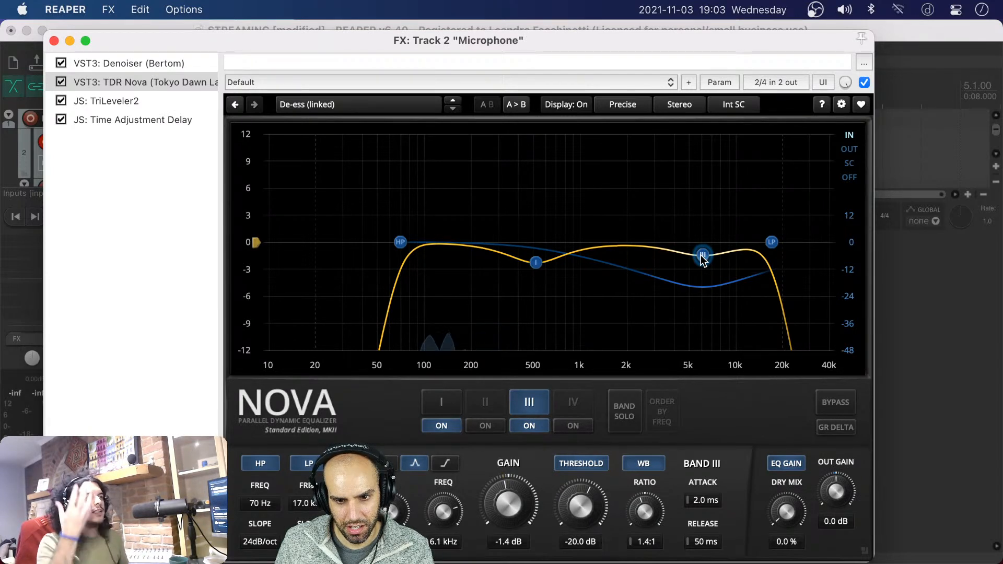
pyautogui.moveTo(702, 257); pyautogui.dragTo(703, 244)
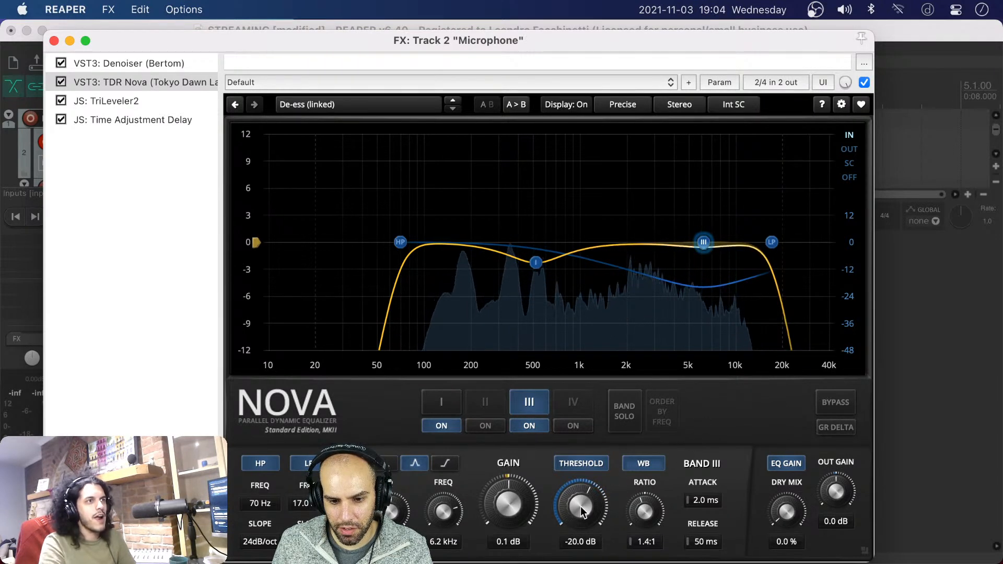
# Set TDR Nova's band III threshold to -26.0 dB and its ratio to 4.0:1
pyautogui.moveTo(585, 505); pyautogui.dragTo(583, 549)
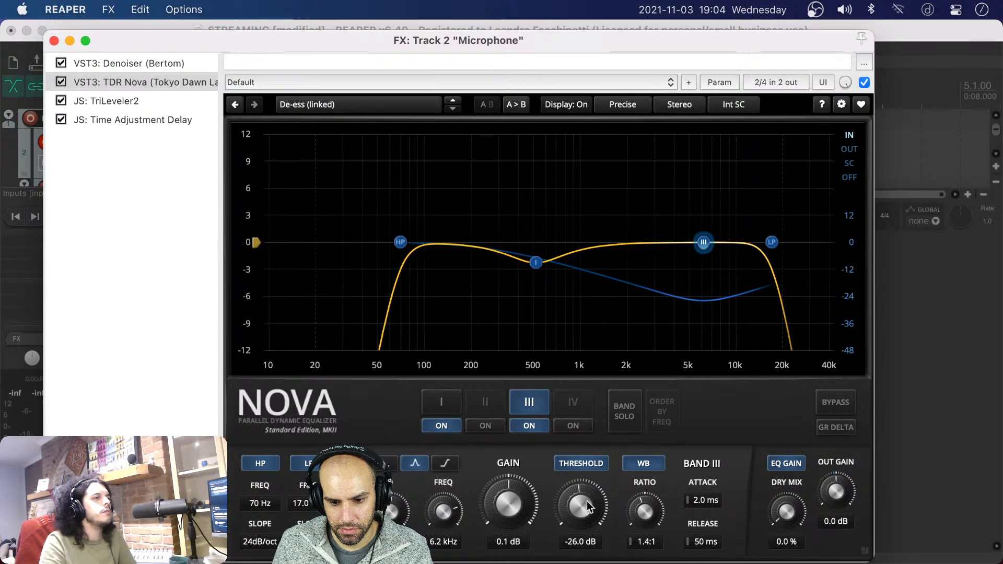
pyautogui.moveTo(645, 508); pyautogui.dragTo(645, 508)
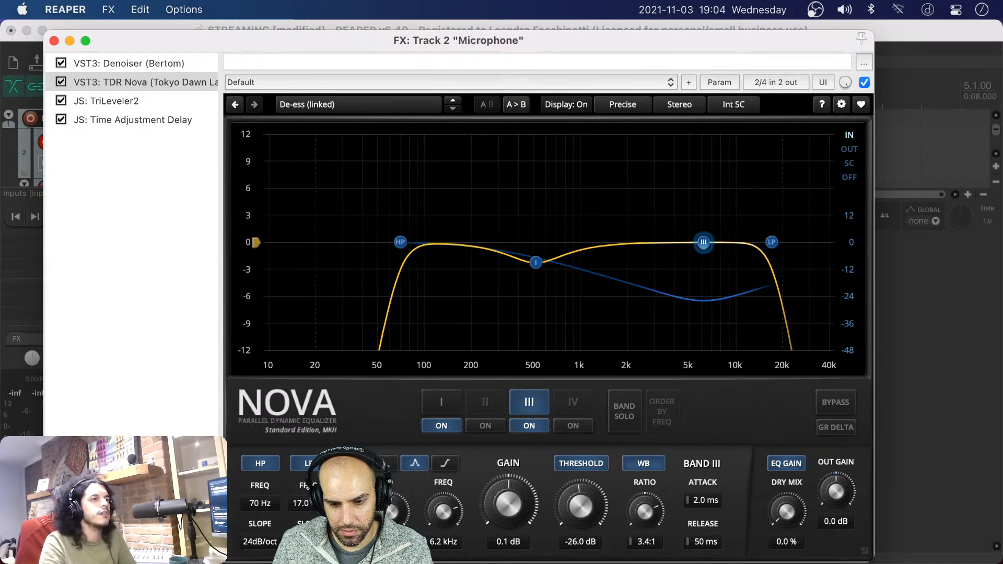
pyautogui.moveTo(645, 509); pyautogui.dragTo(633, 490)
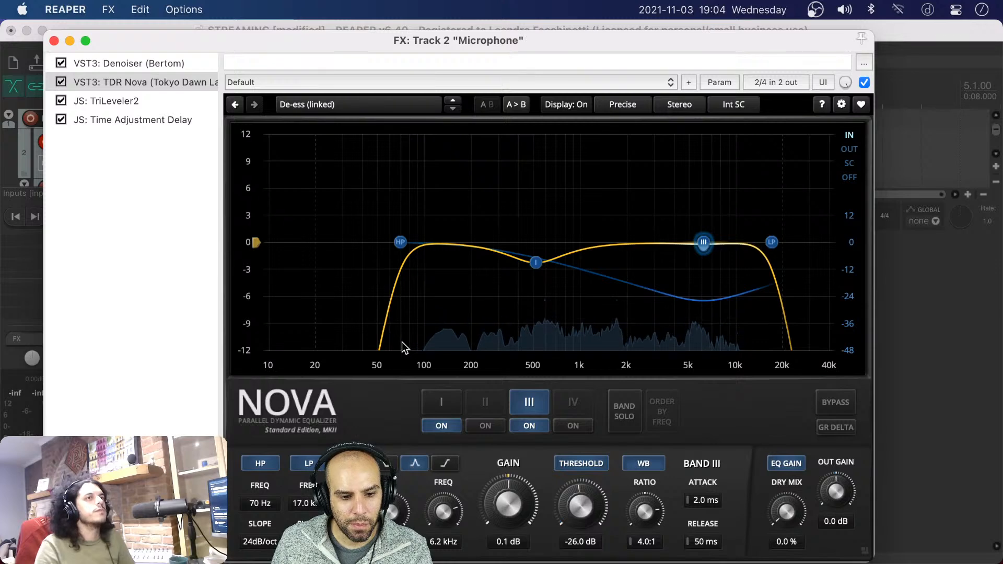
pyautogui.moveTo(462, 44); pyautogui.dragTo(470, 39)
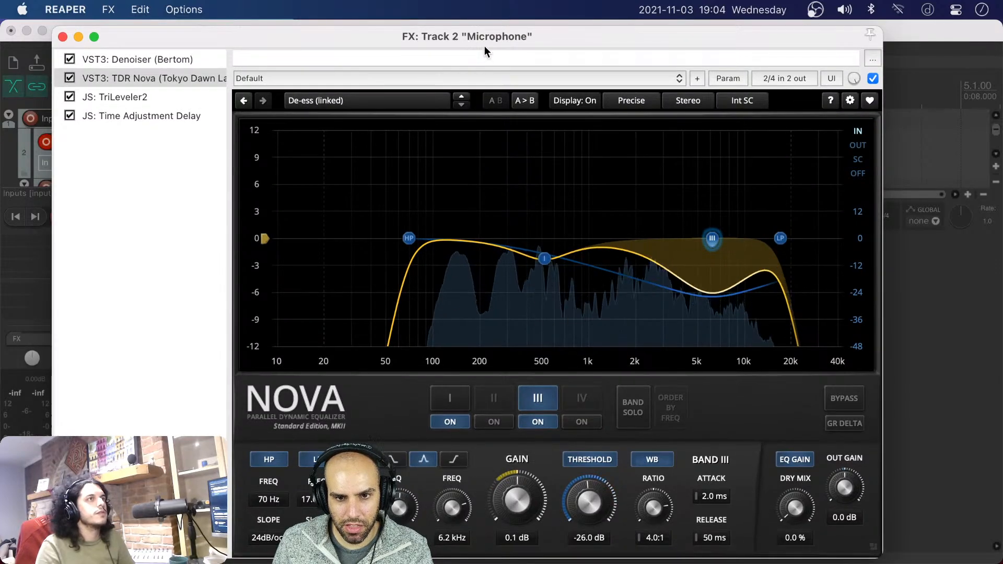
pyautogui.moveTo(222, 33); pyautogui.dragTo(678, 35)
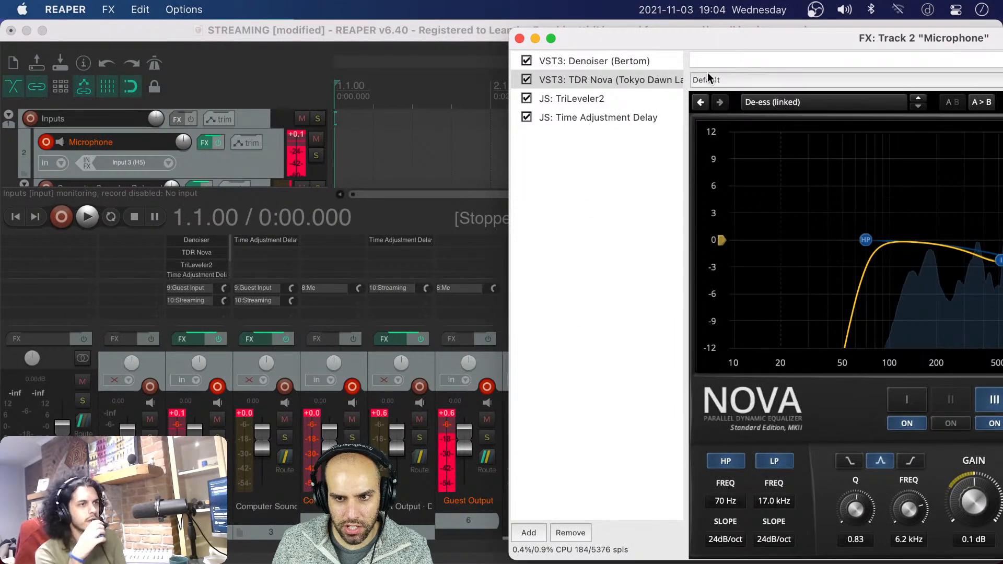
pyautogui.moveTo(767, 35); pyautogui.dragTo(334, 25)
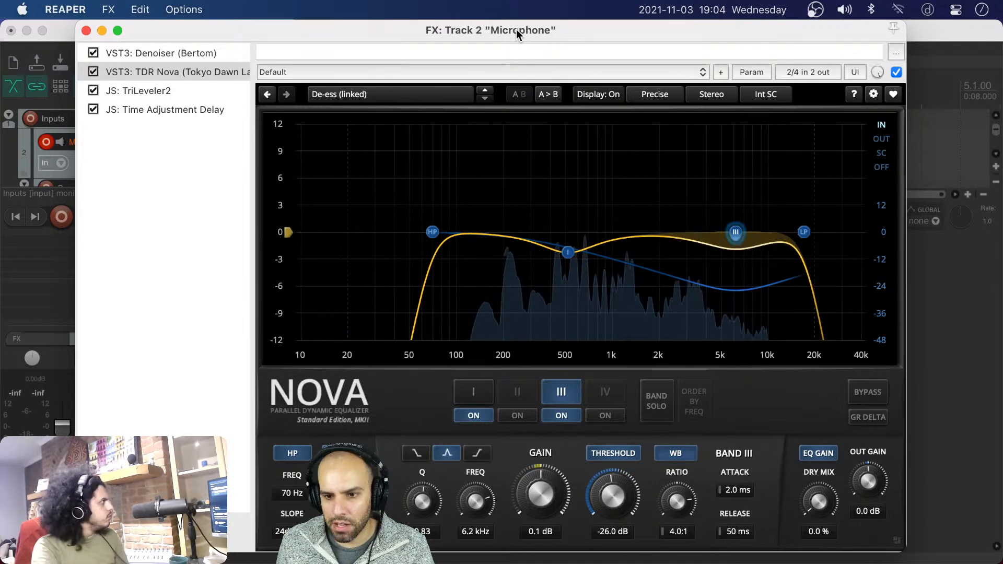
pyautogui.moveTo(516, 29); pyautogui.dragTo(508, 30)
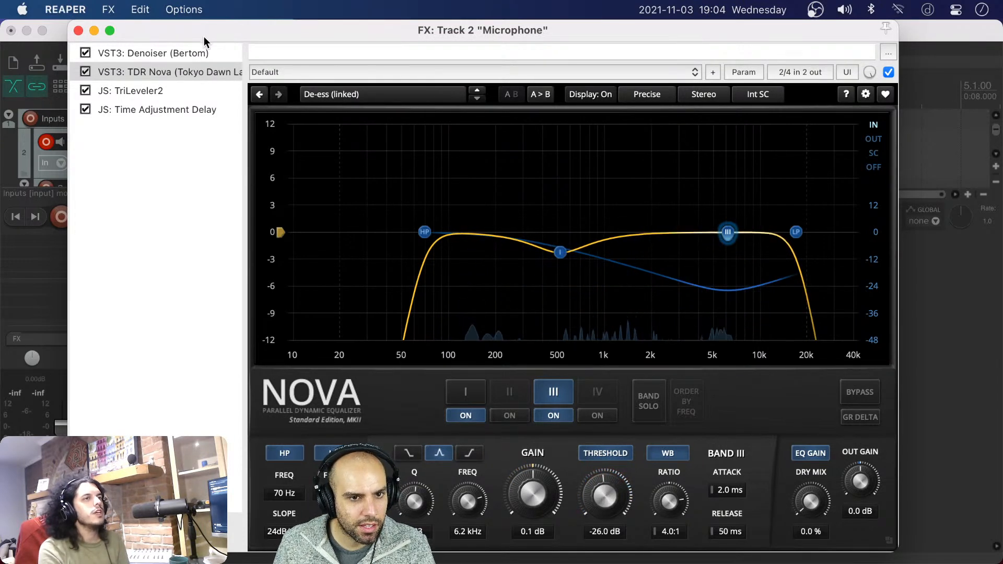
pyautogui.moveTo(204, 36); pyautogui.dragTo(206, 40)
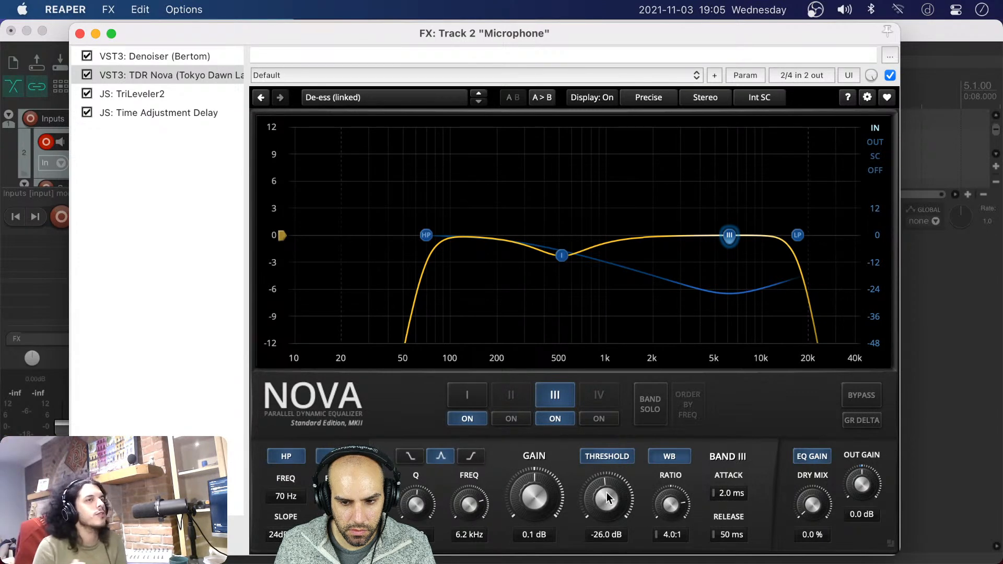
# Readjust the band III de-essing threshold in TDR Nova to -22.9 dB
pyautogui.moveTo(607, 498); pyautogui.dragTo(607, 485)
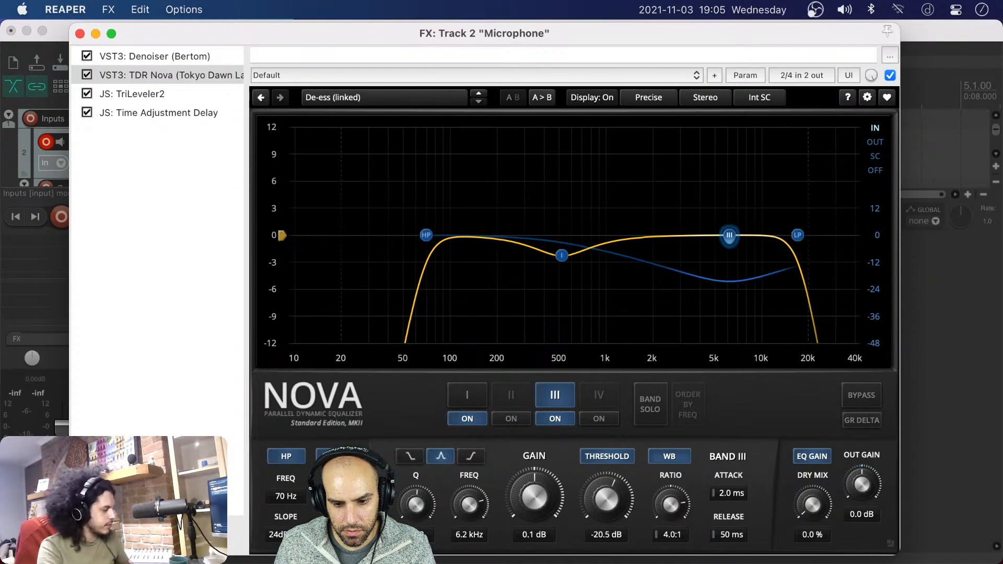
pyautogui.moveTo(607, 476); pyautogui.dragTo(607, 474)
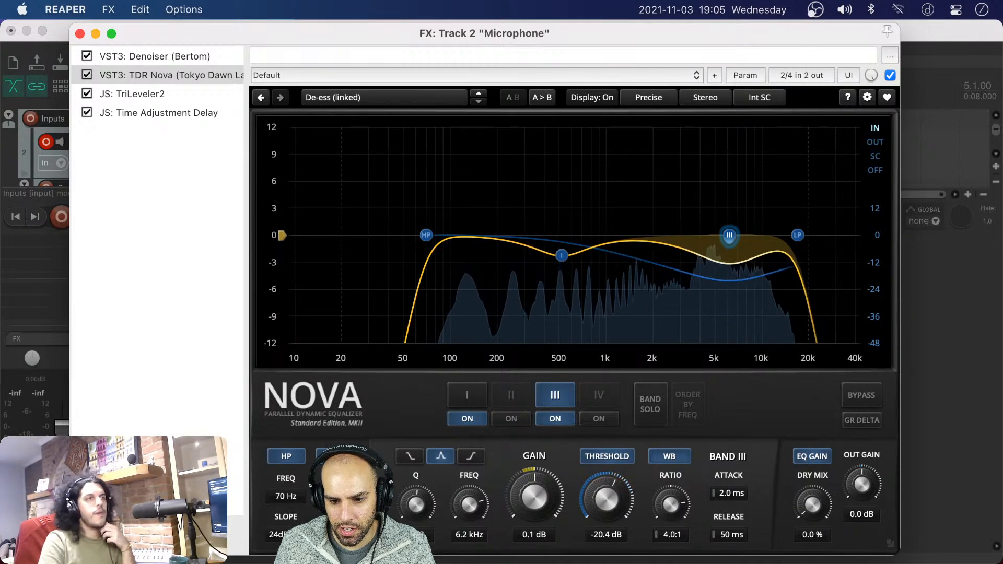
pyautogui.moveTo(606, 474); pyautogui.dragTo(606, 487)
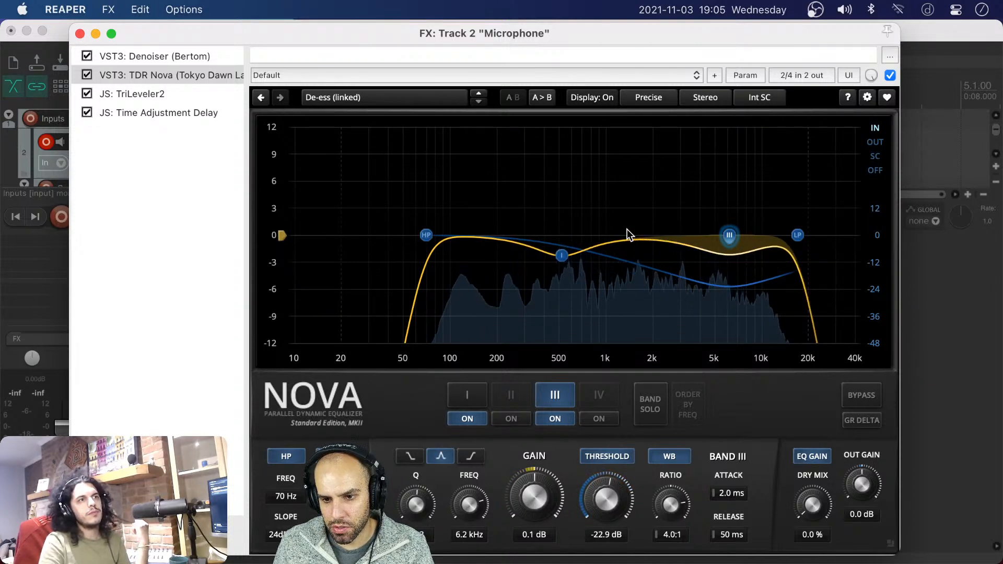
# Examine the TriLeveler2 main settings and its configuration page of fast, medium and slow dynamics limits
pyautogui.click(169, 96)
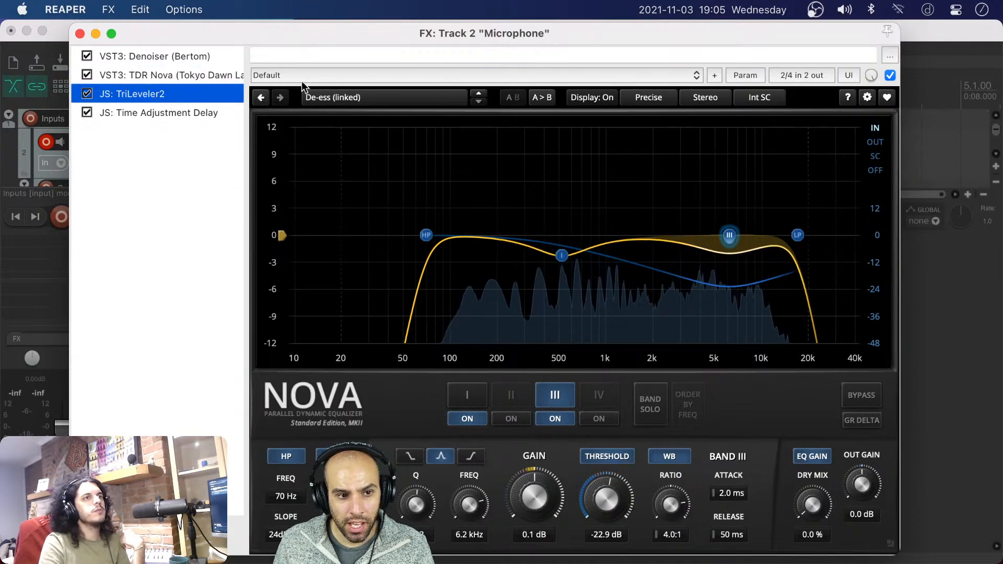
pyautogui.moveTo(371, 34); pyautogui.dragTo(586, 31)
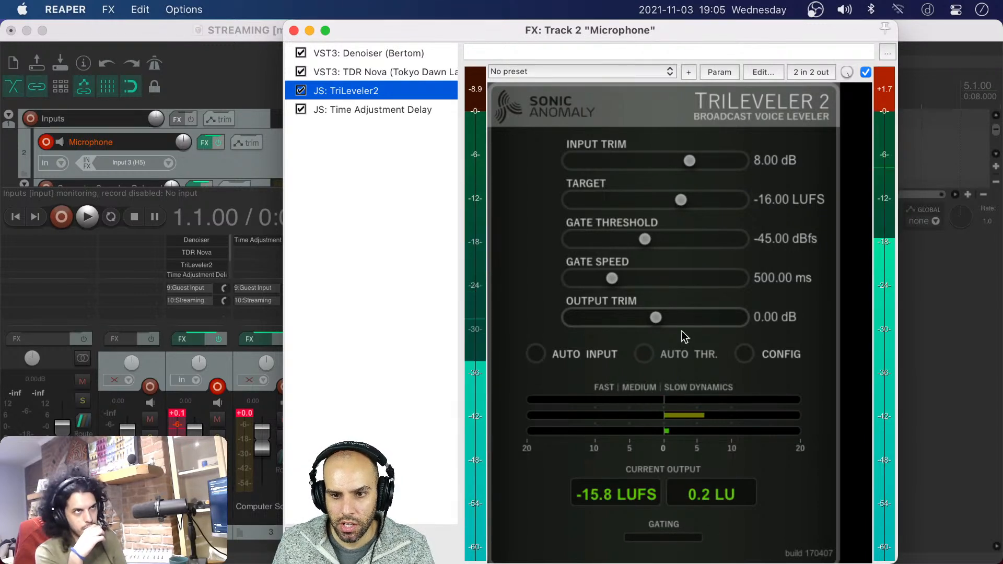
pyautogui.click(745, 354)
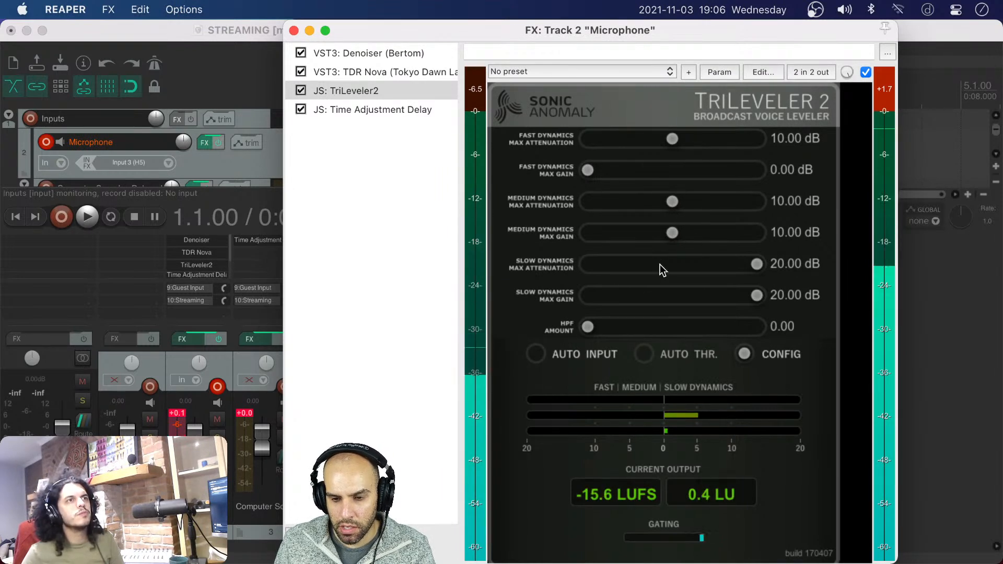
pyautogui.click(744, 354)
pyautogui.click(745, 354)
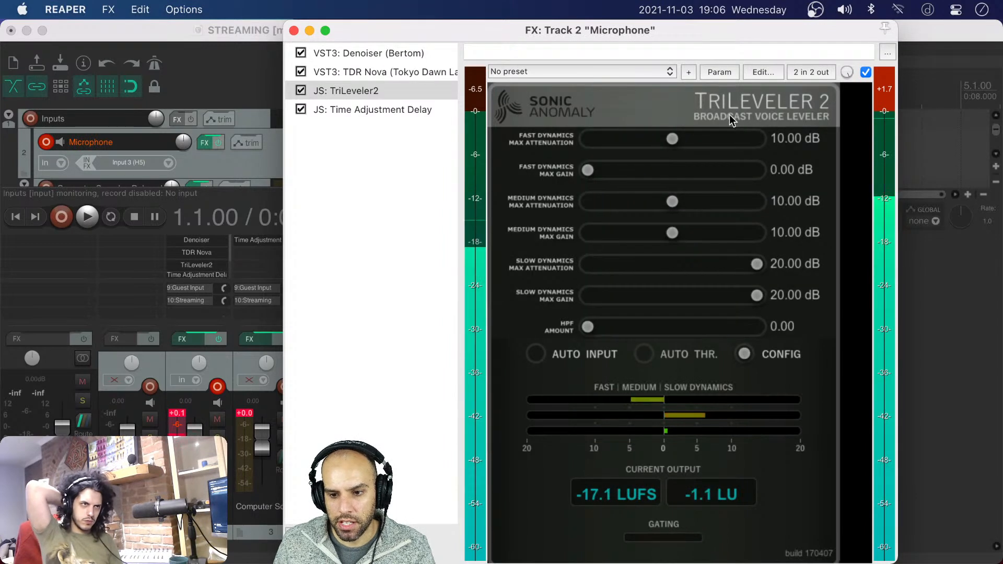
pyautogui.click(746, 354)
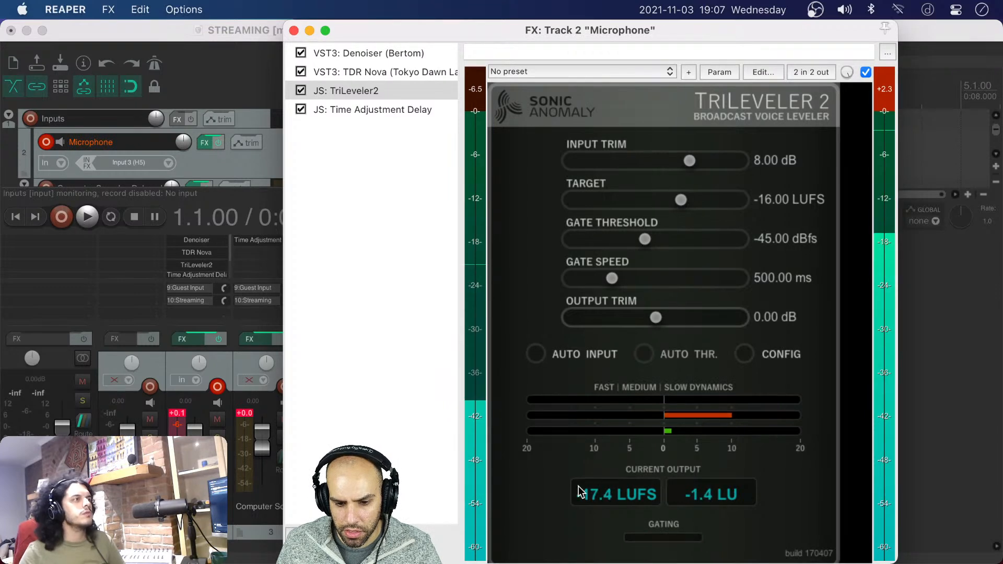
# View the Microphone track's Time Adjustment Delay settings, and close the effects chain window
pyautogui.click(390, 108)
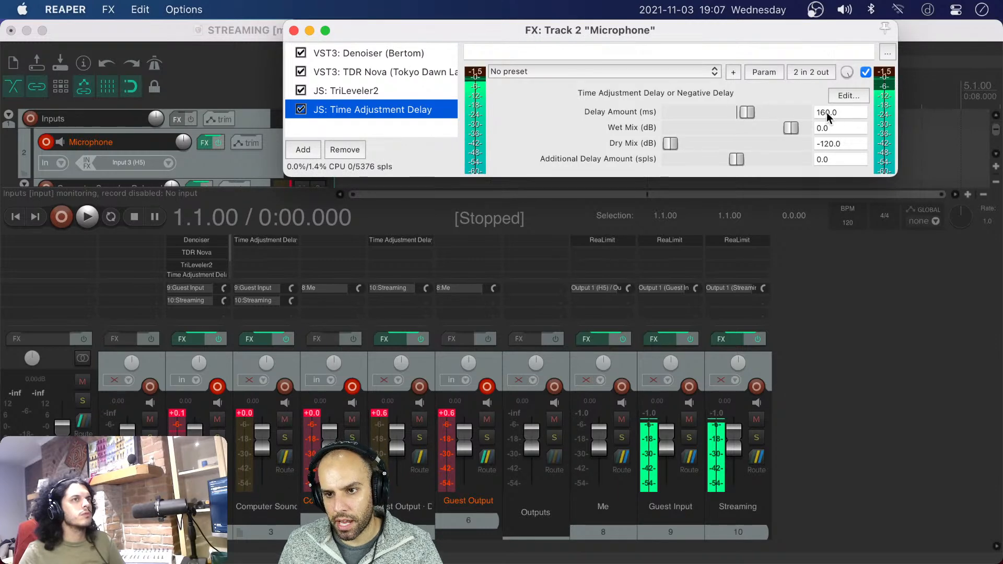
pyautogui.click(294, 30)
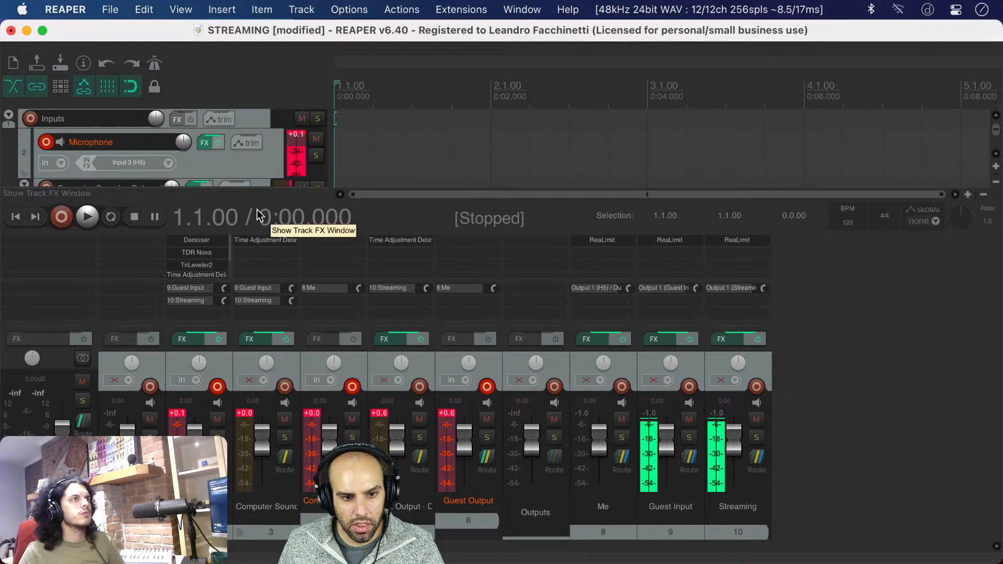
# Open the ReaLimit limiter settings on the Me output track
pyautogui.click(612, 238)
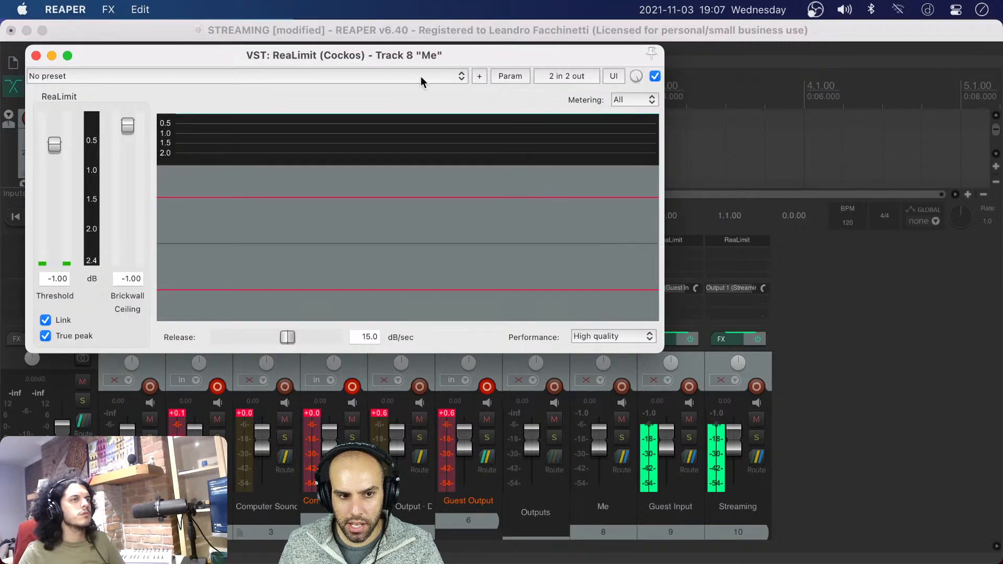
# Close the ReaLimit limiter window and save the STREAMING project
pyautogui.moveTo(225, 48); pyautogui.dragTo(393, 49)
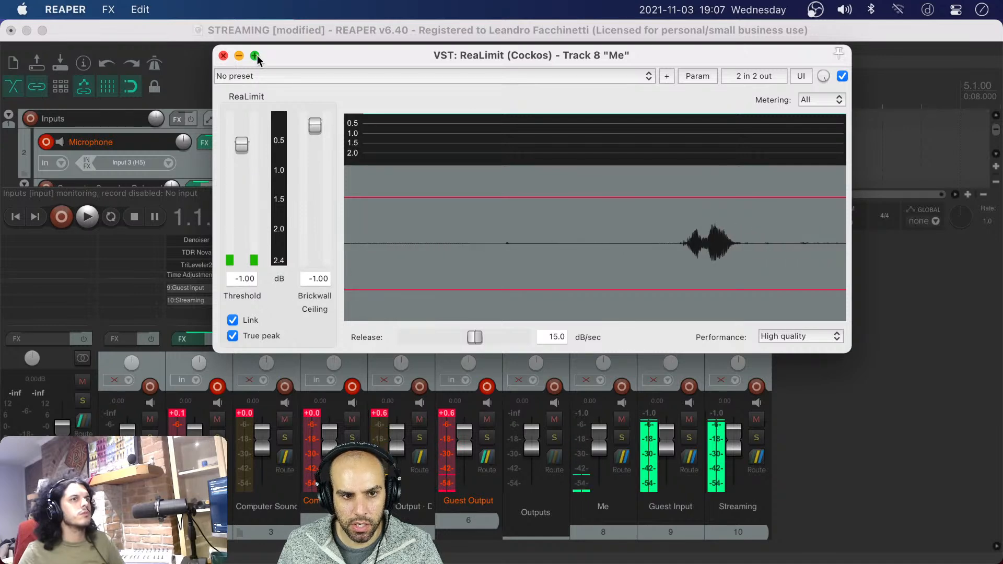
pyautogui.click(224, 56)
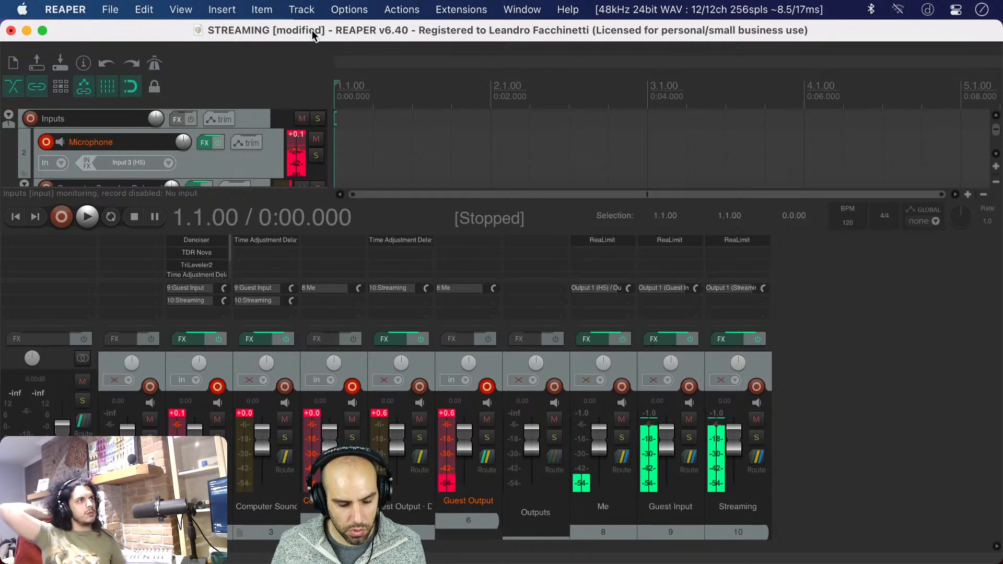
pyautogui.press('super+s')
pyautogui.click(26, 30)
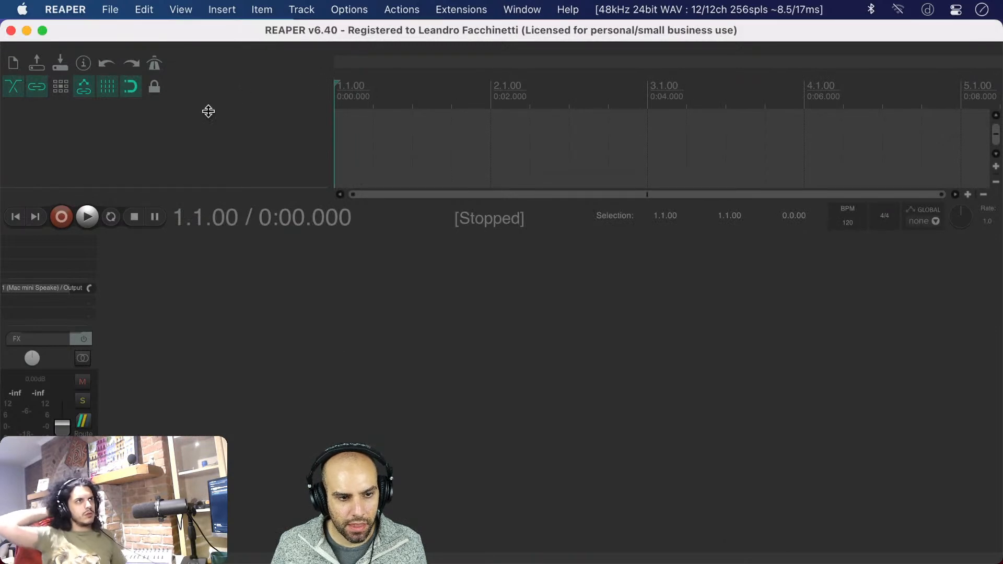
# Switch to the empty REAPER-ARM instance
pyautogui.press('super+Tab')
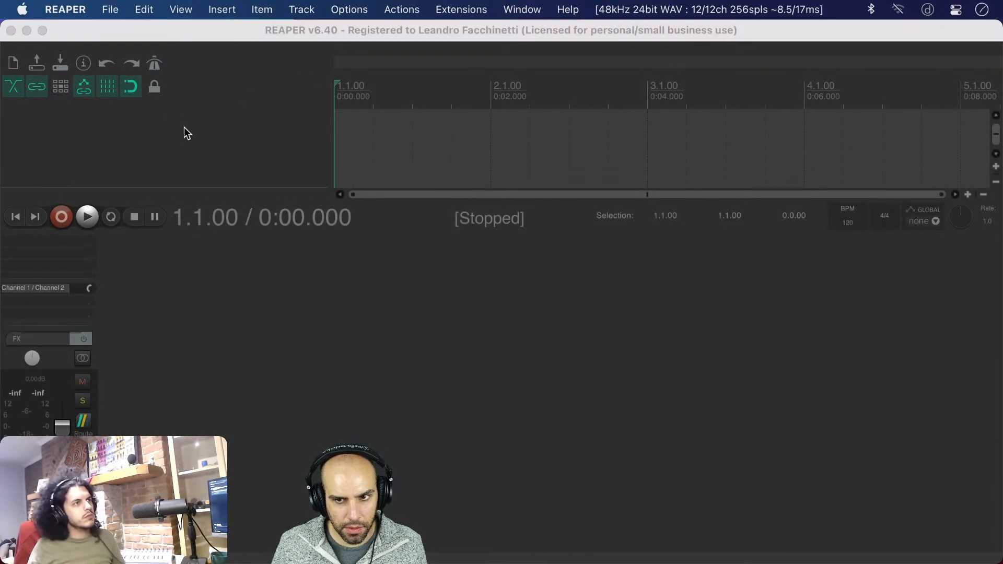
pyautogui.press('super+Tab')
pyautogui.press('super+Tab')
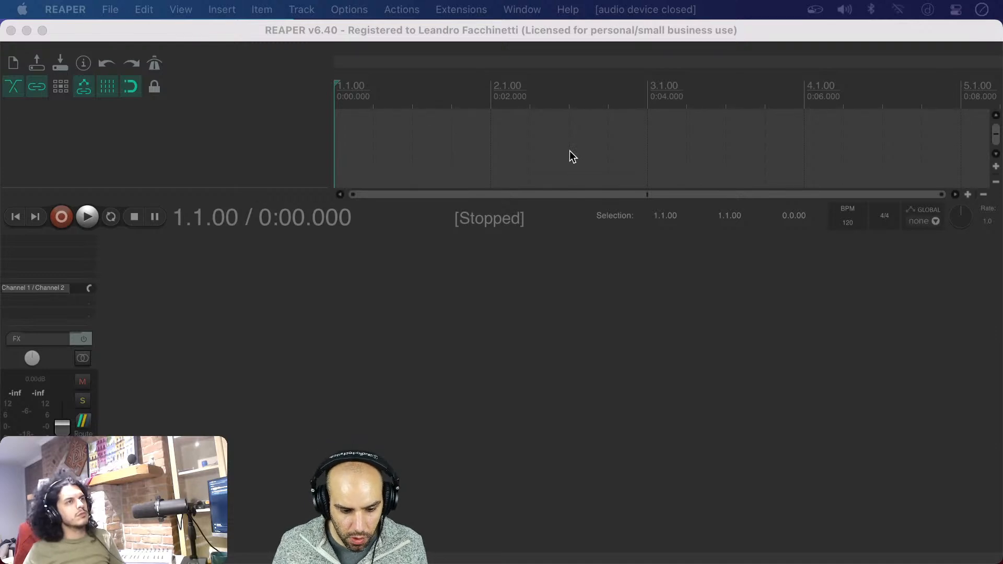
pyautogui.click(569, 150)
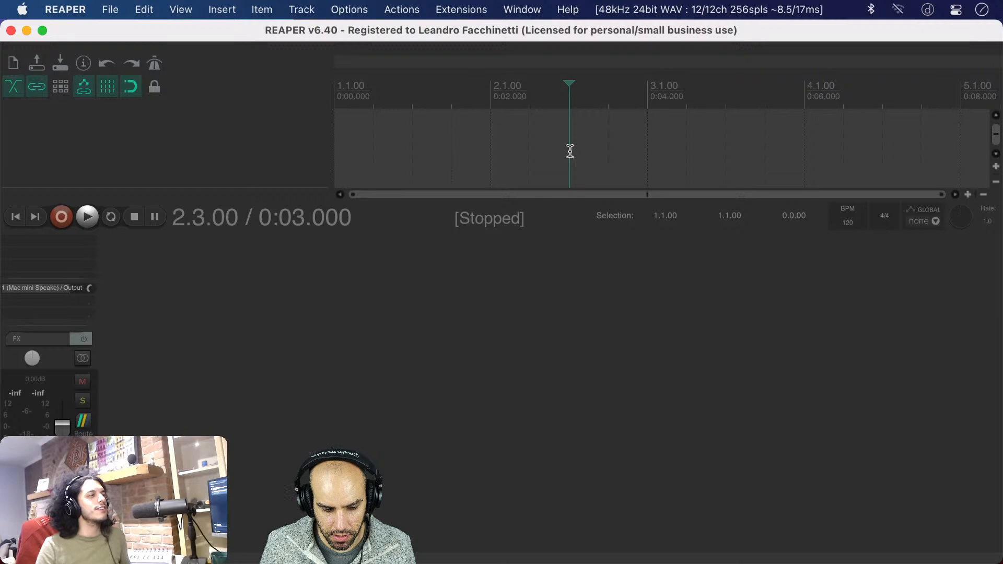
pyautogui.press('super+Tab')
pyautogui.press('super+Tab')
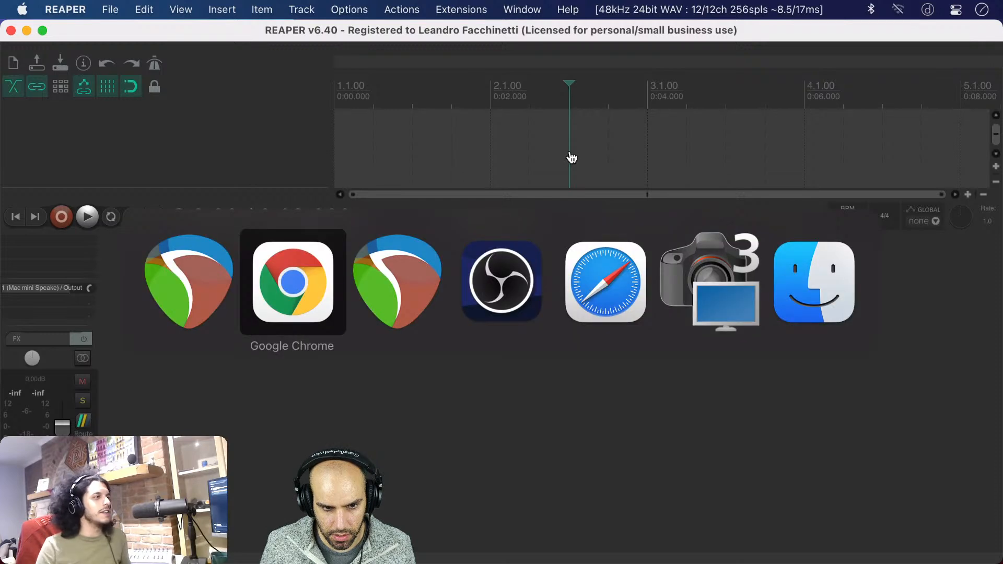
pyautogui.press('super+Tab')
pyautogui.press('super+shift+Tab')
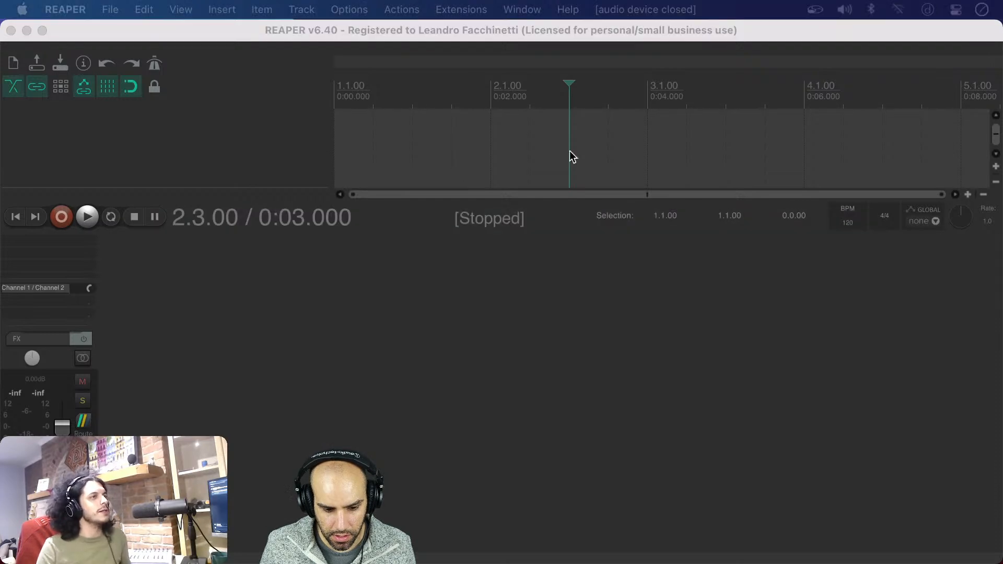
pyautogui.press('super+Tab')
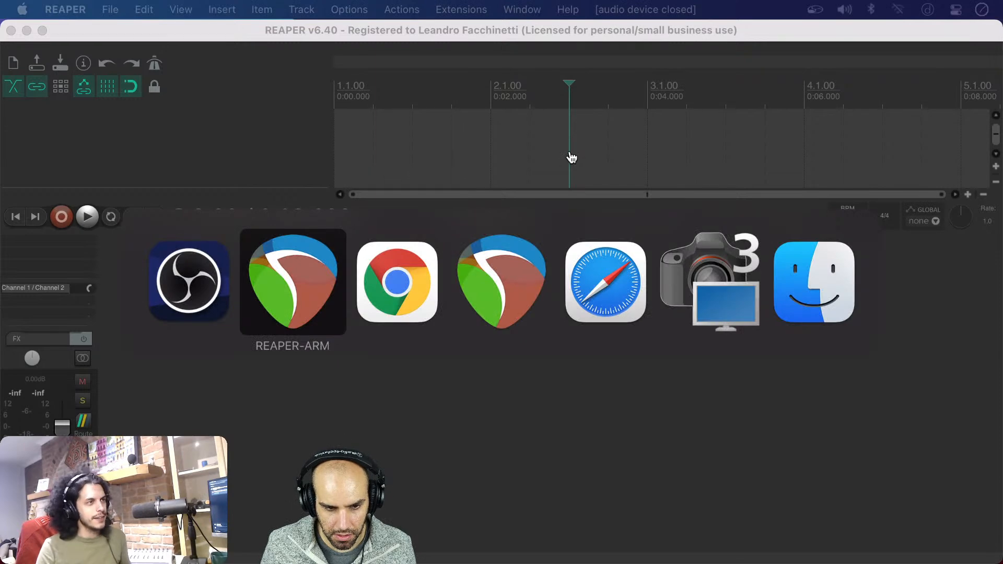
# Open the project to-keep-you-entertained.rpp from the to-keep-you-entertained folder in Downloads
pyautogui.click(115, 11)
pyautogui.click(114, 12)
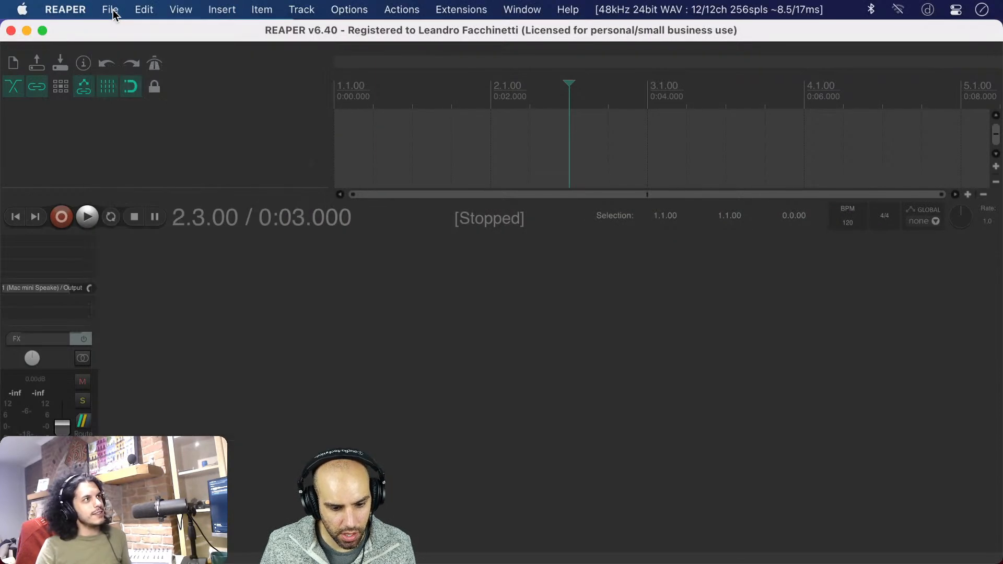
pyautogui.press('super+o')
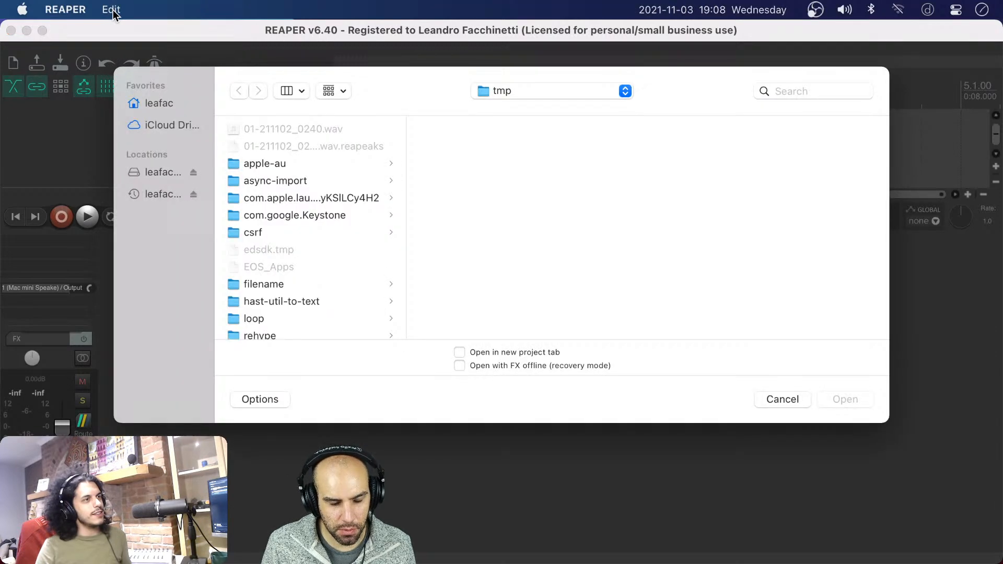
pyautogui.click(138, 104)
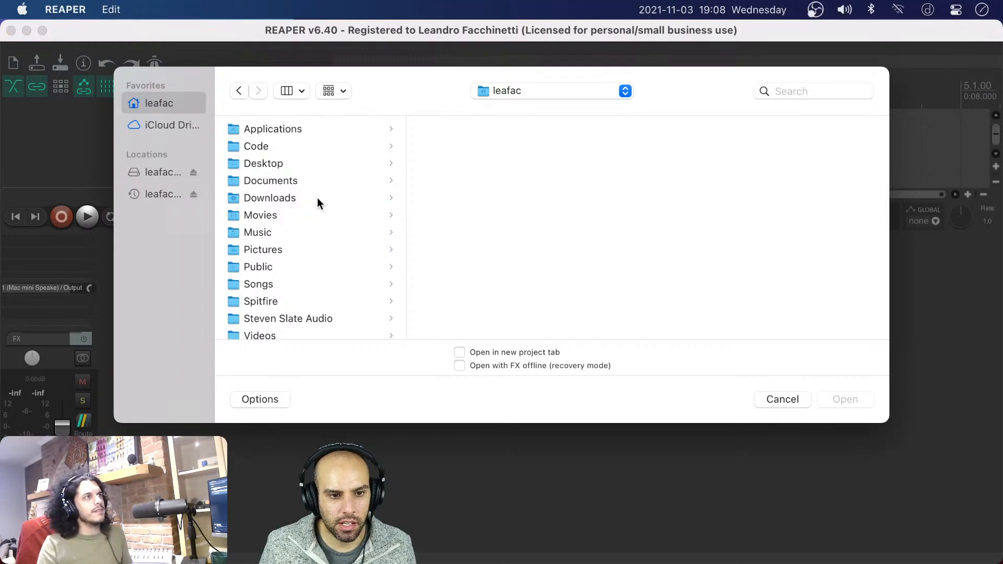
pyautogui.click(286, 198)
pyautogui.scroll(-1, 527, 277)
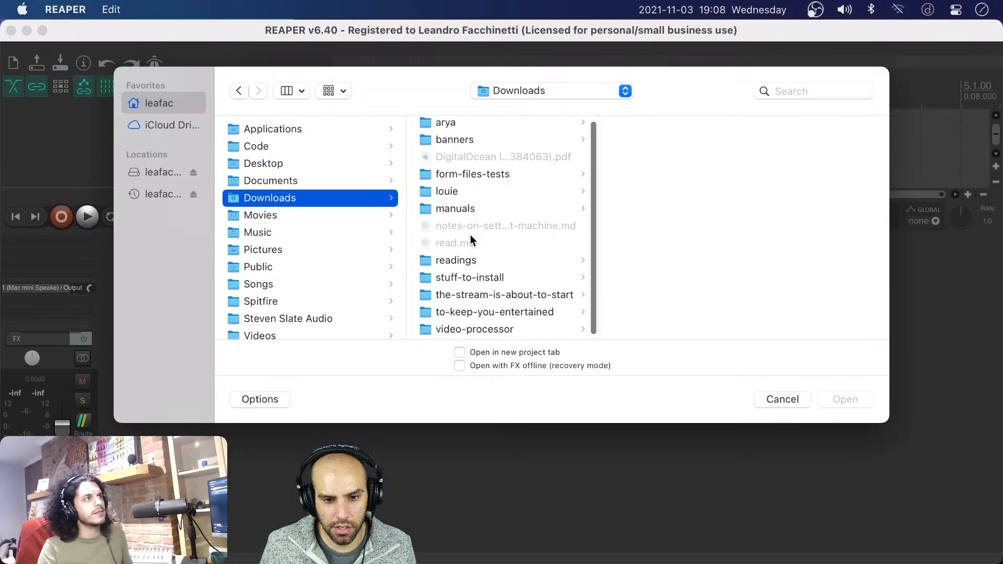
pyautogui.click(503, 306)
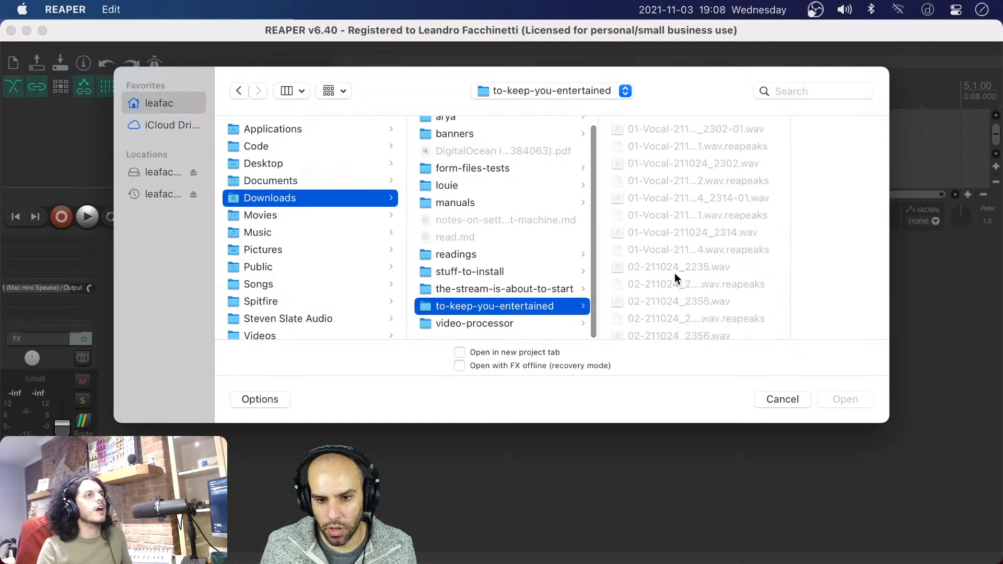
pyautogui.scroll(-10, 687, 284)
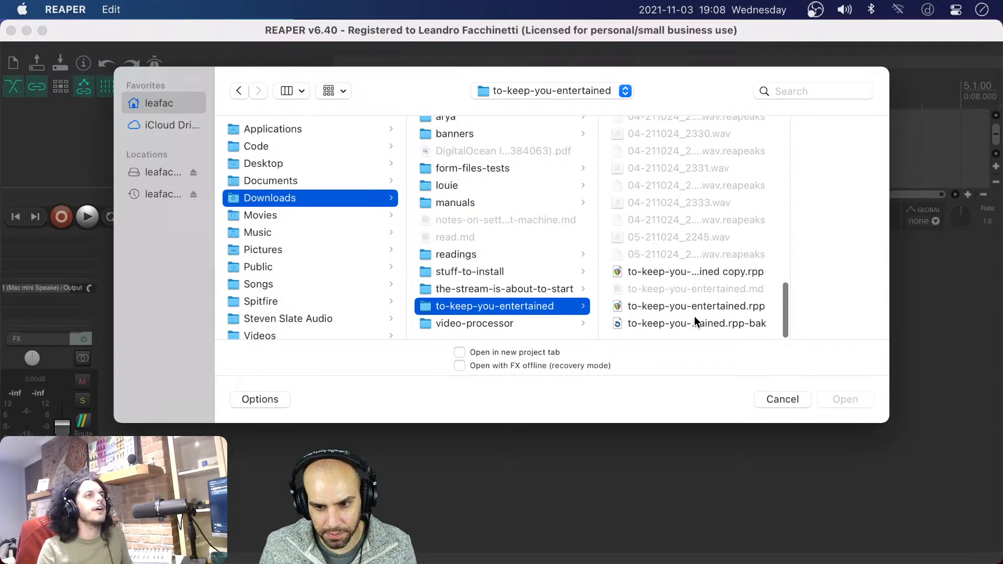
pyautogui.click(693, 305)
pyautogui.press('Return')
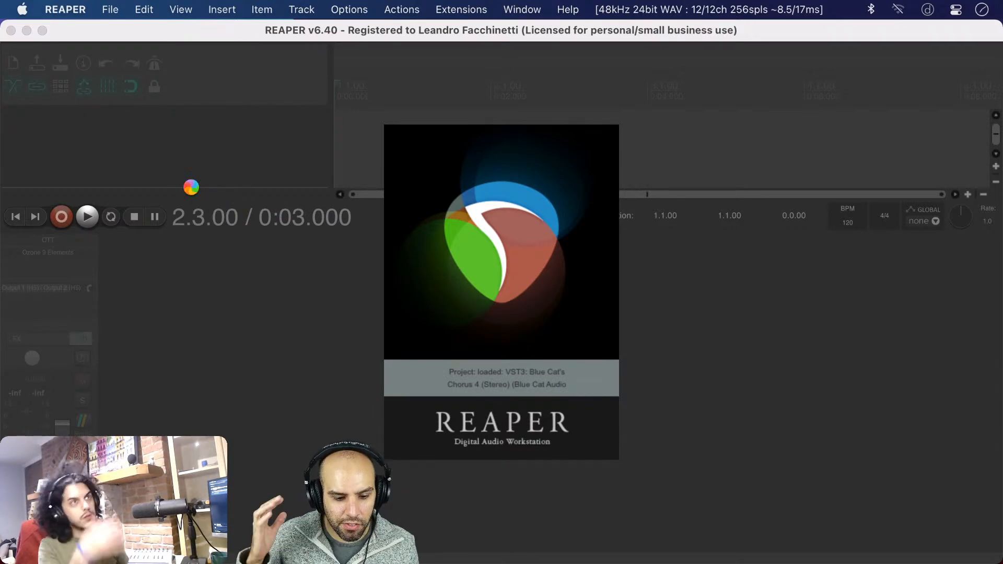
# Examine the song's vocal and guitar arrangement from Introduction to Outro, and restore the mixer area's height
pyautogui.press('super+Tab')
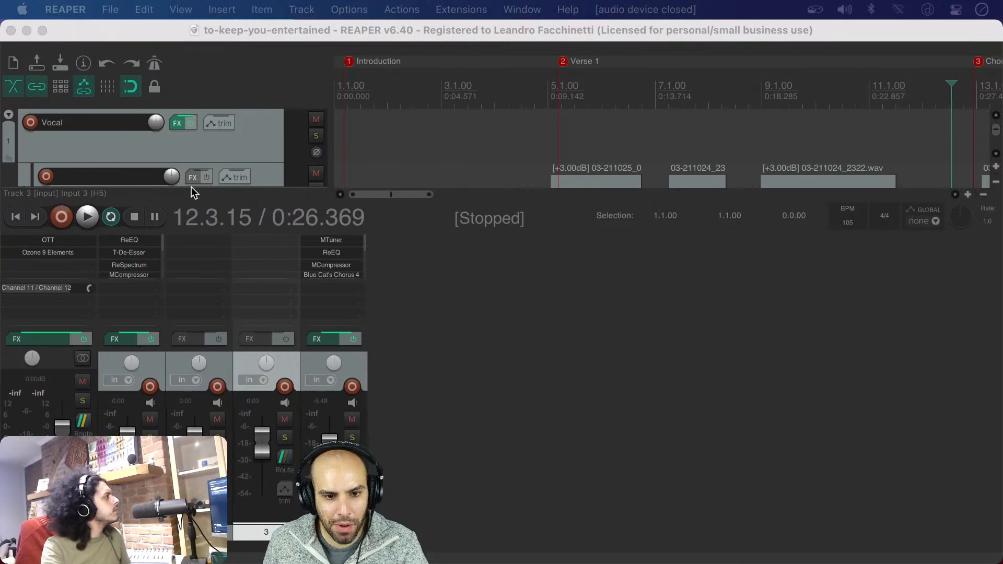
pyautogui.click(506, 261)
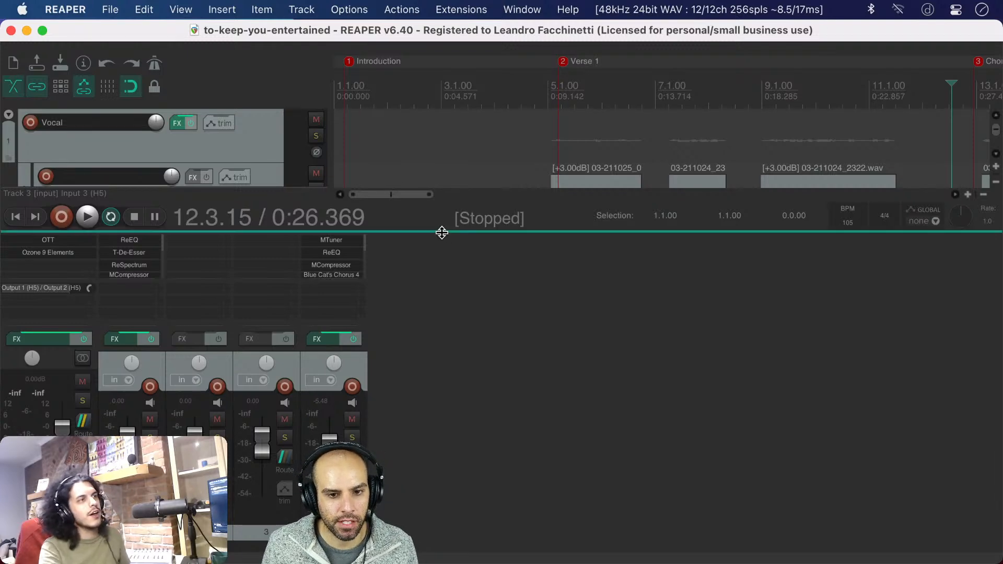
pyautogui.moveTo(441, 230); pyautogui.dragTo(492, 400)
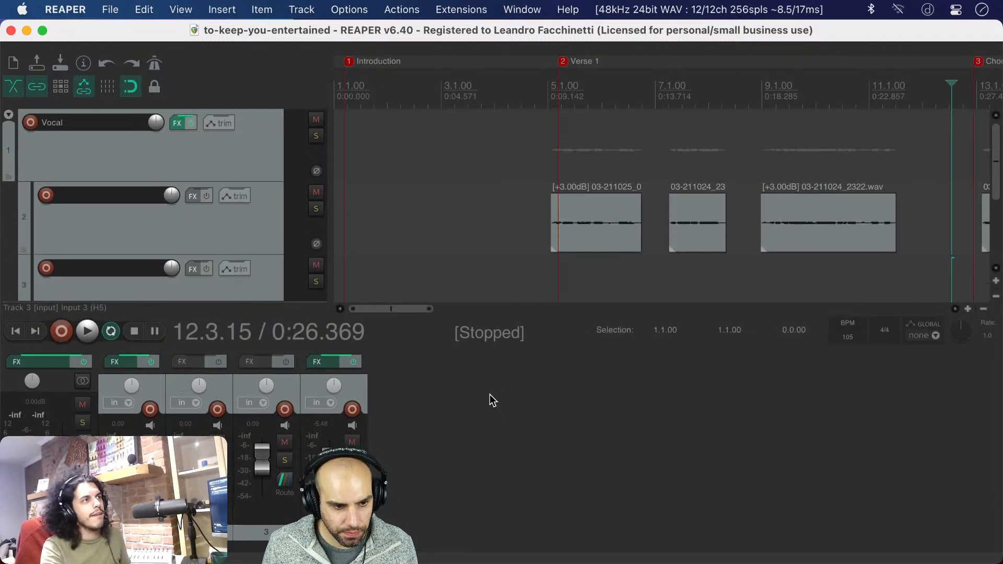
pyautogui.click(385, 231)
pyautogui.scroll(-5, 385, 232)
pyautogui.scroll(-3, 385, 235)
pyautogui.scroll(-2, 386, 236)
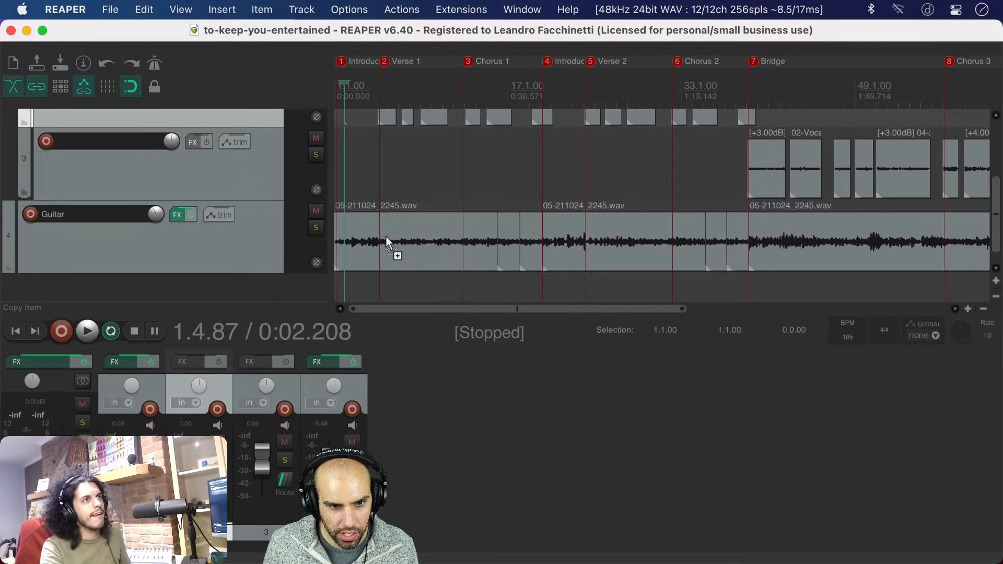
pyautogui.scroll(-4, 386, 237)
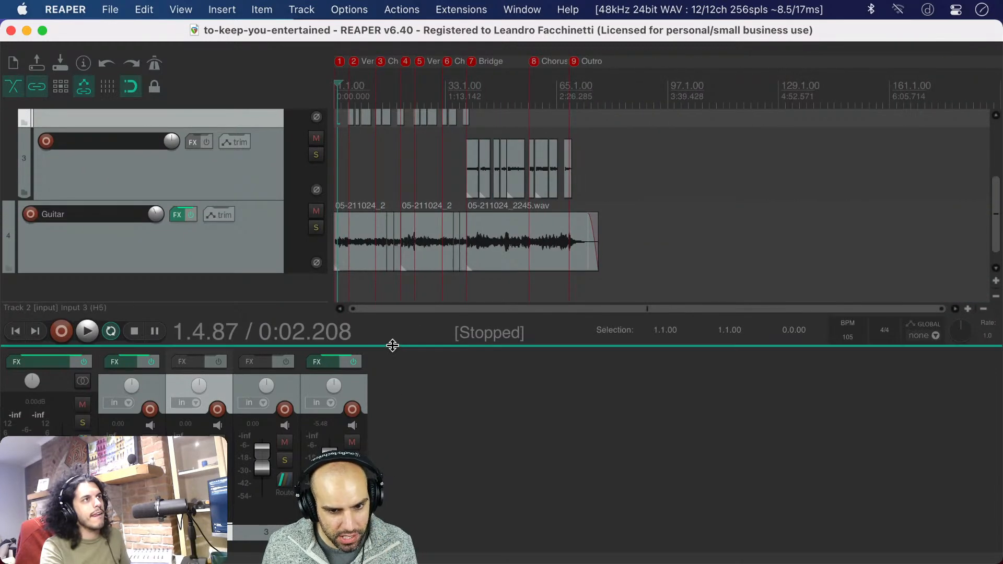
pyautogui.moveTo(385, 338); pyautogui.dragTo(398, 211)
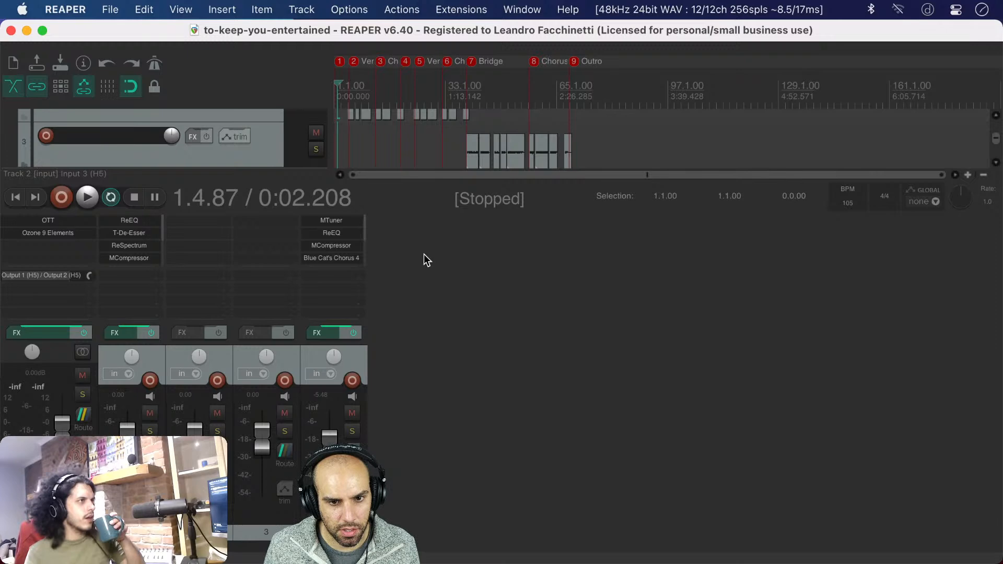
# Hide the mixer and track controls to view the full arrangement from the project start, and show the mixer again
pyautogui.press('super+m')
pyautogui.press('Home')
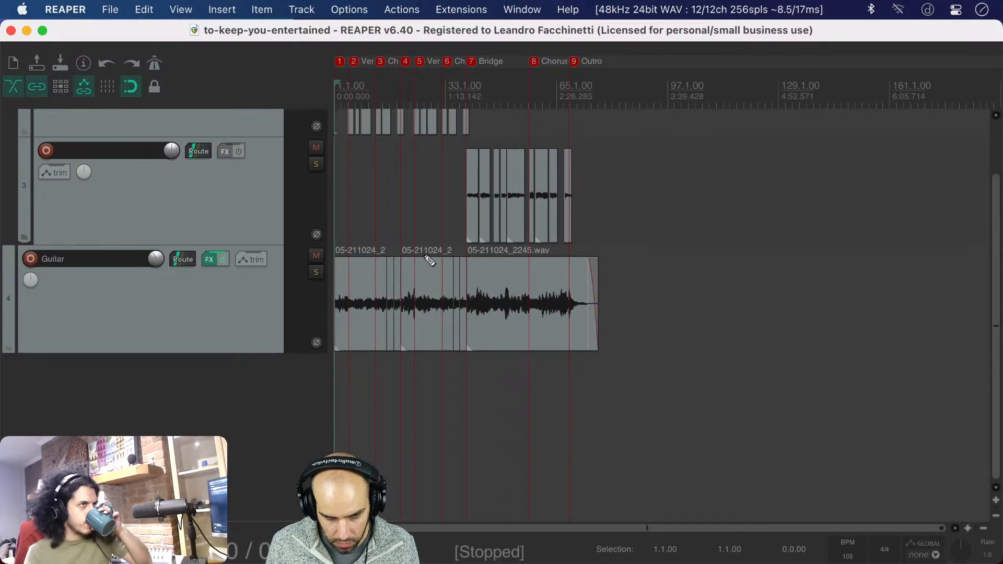
pyautogui.scroll(-10, 331, 227)
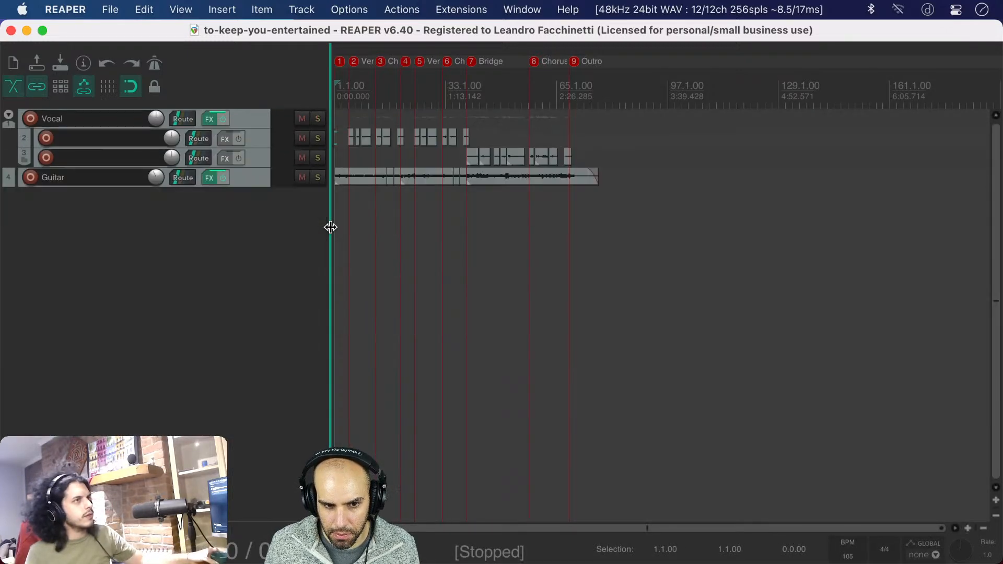
pyautogui.scroll(8, 331, 226)
pyautogui.scroll(6, 379, 230)
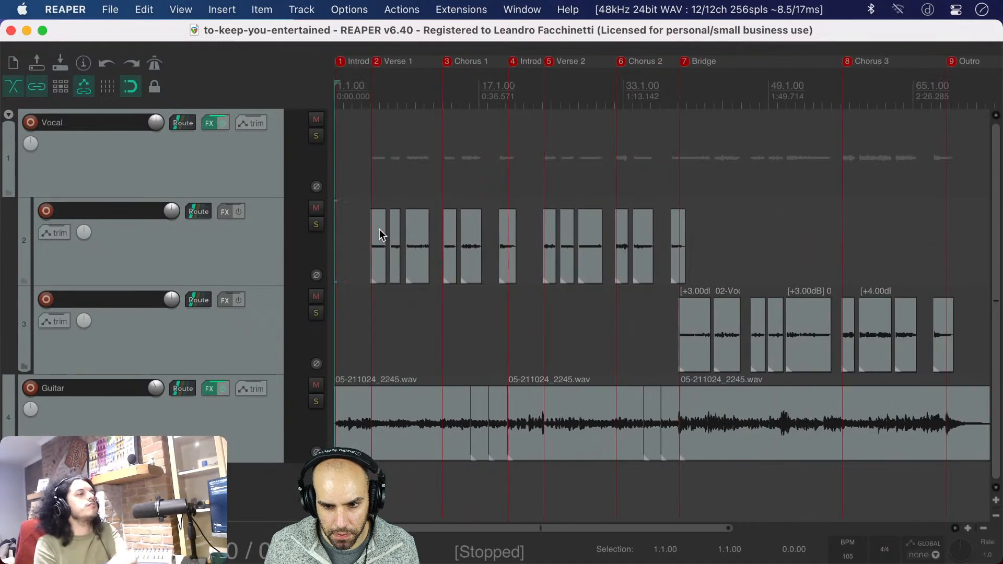
pyautogui.click(329, 231)
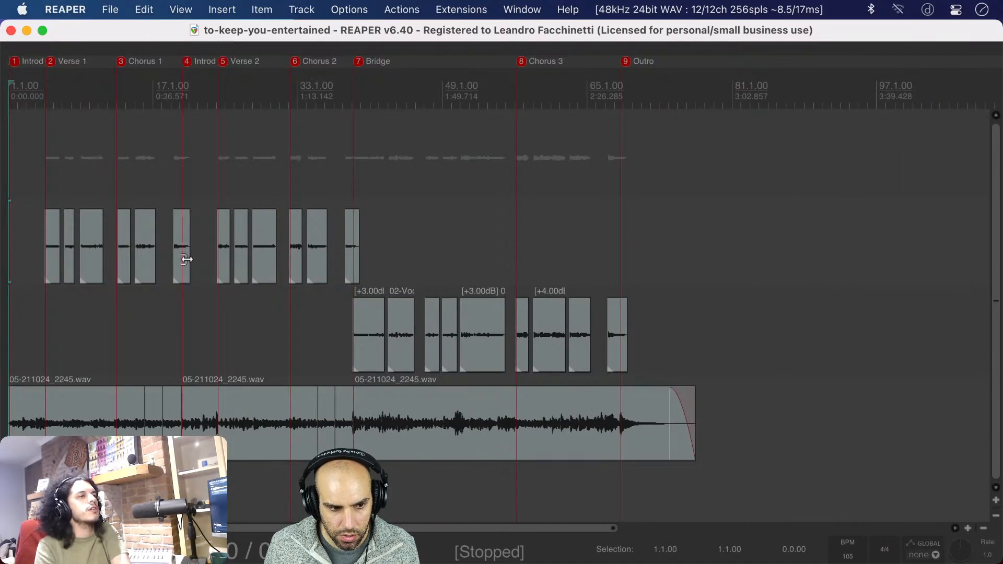
pyautogui.press('super+m')
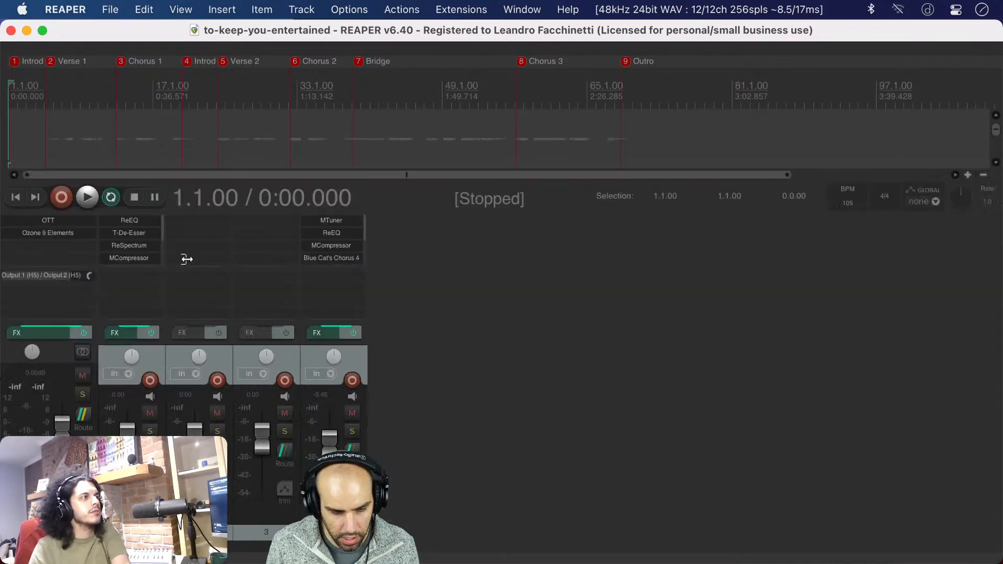
# Remove the master track's H5 hardware output and add Output 1 (H5) / Output 2 (H5) again
pyautogui.click(31, 275)
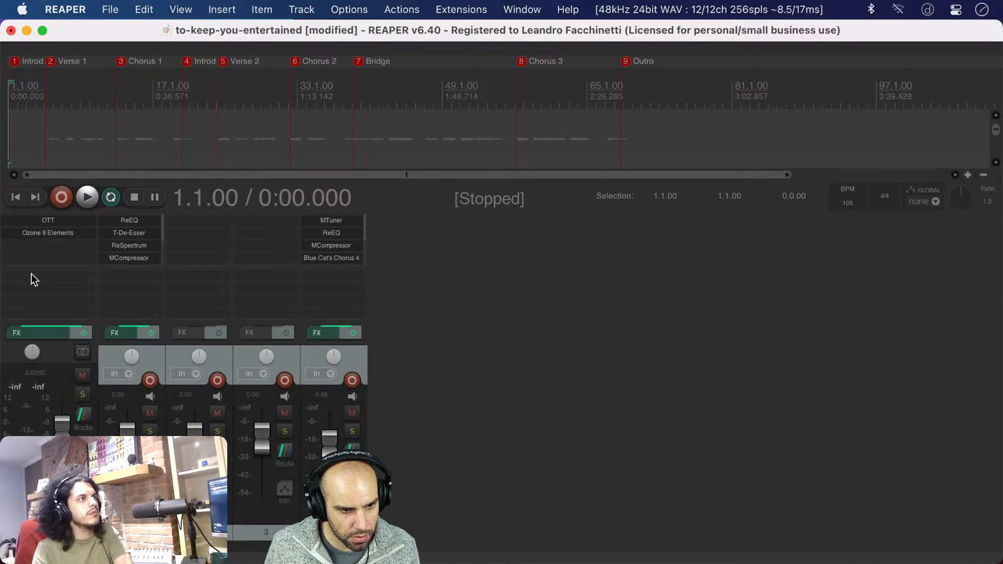
pyautogui.click(229, 407)
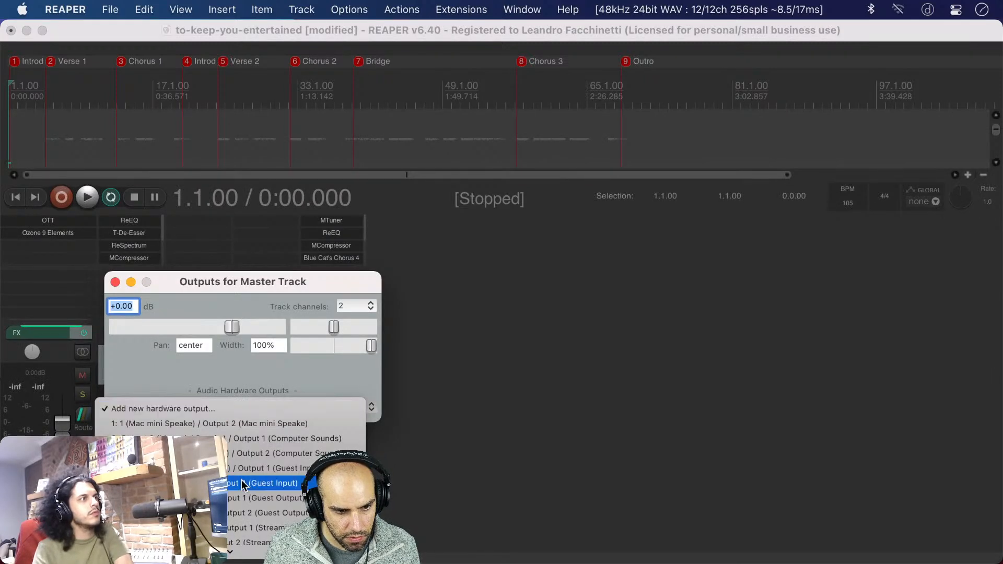
pyautogui.click(157, 498)
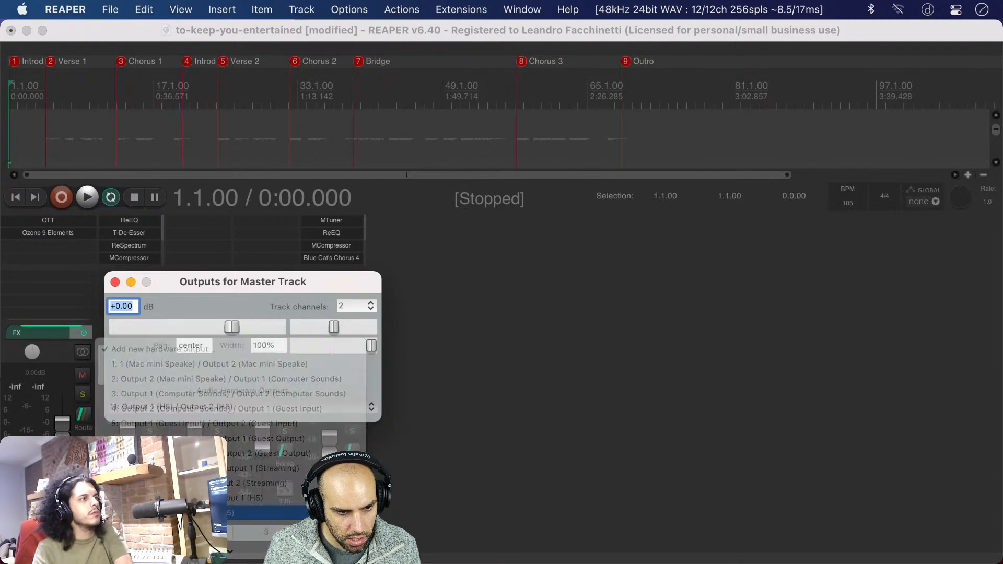
pyautogui.click(114, 282)
# Add Output 1 (Guest Input) / Output 2 (Guest Input) as another hardware output of the master track
pyautogui.click(79, 284)
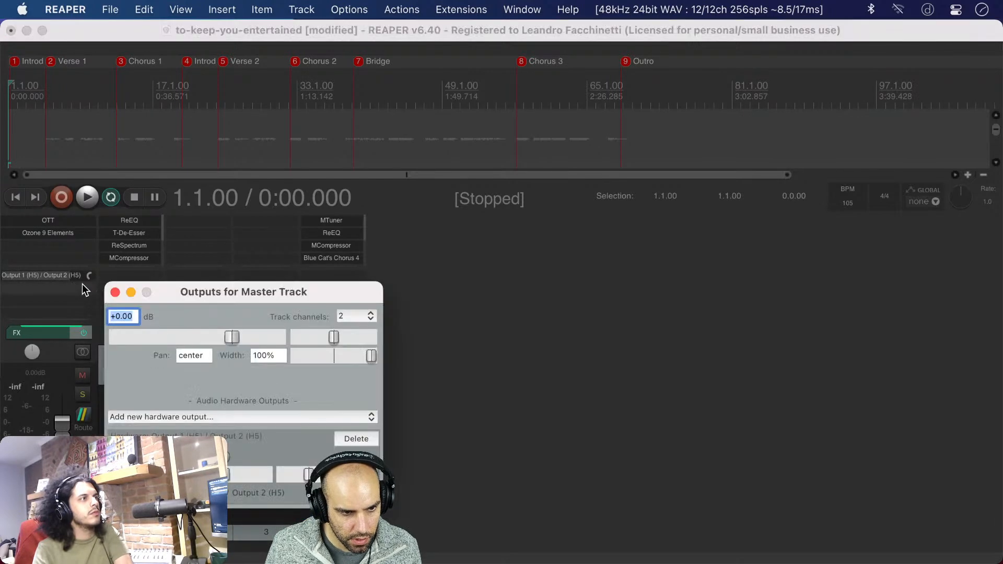
pyautogui.click(203, 417)
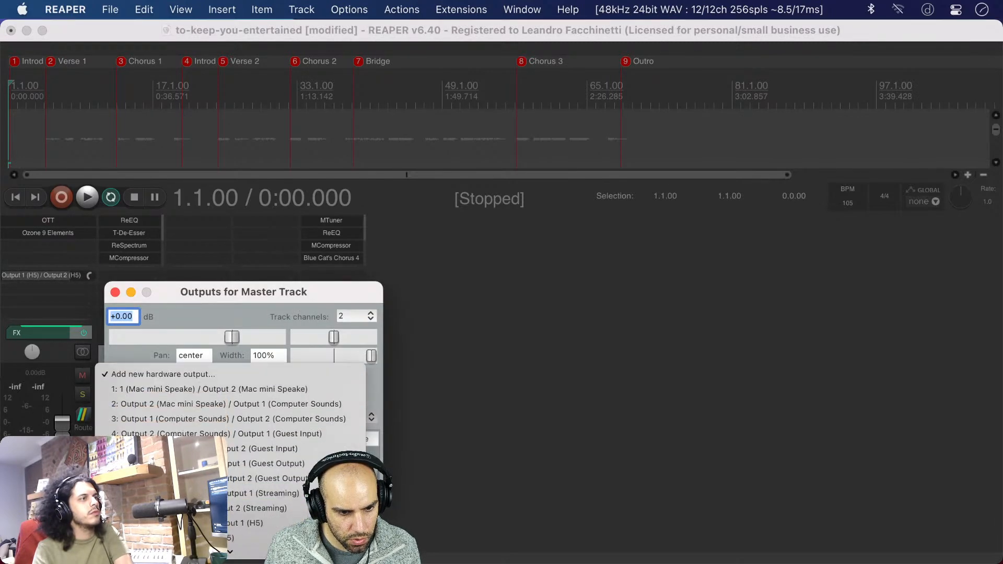
pyautogui.scroll(-3, 214, 387)
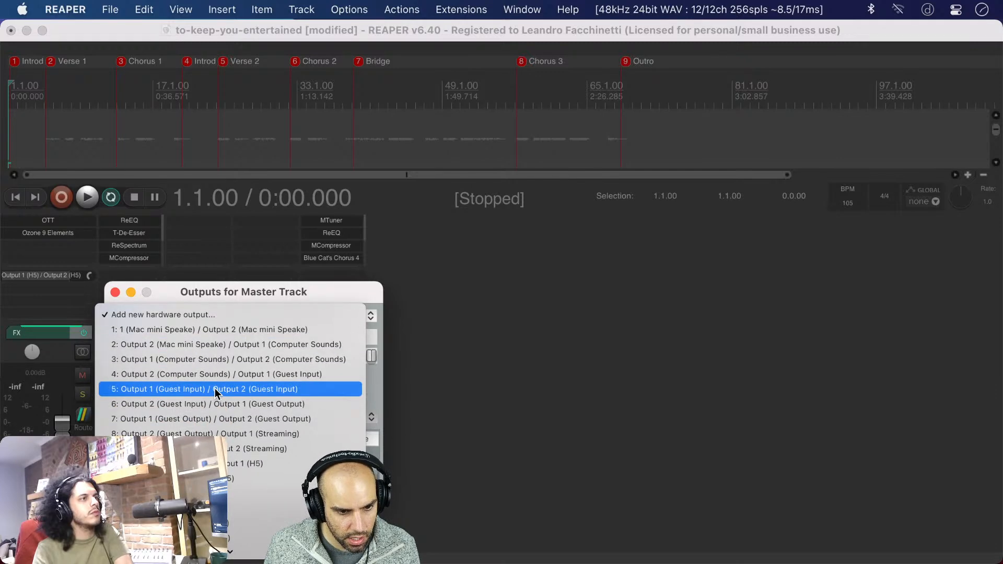
pyautogui.click(238, 391)
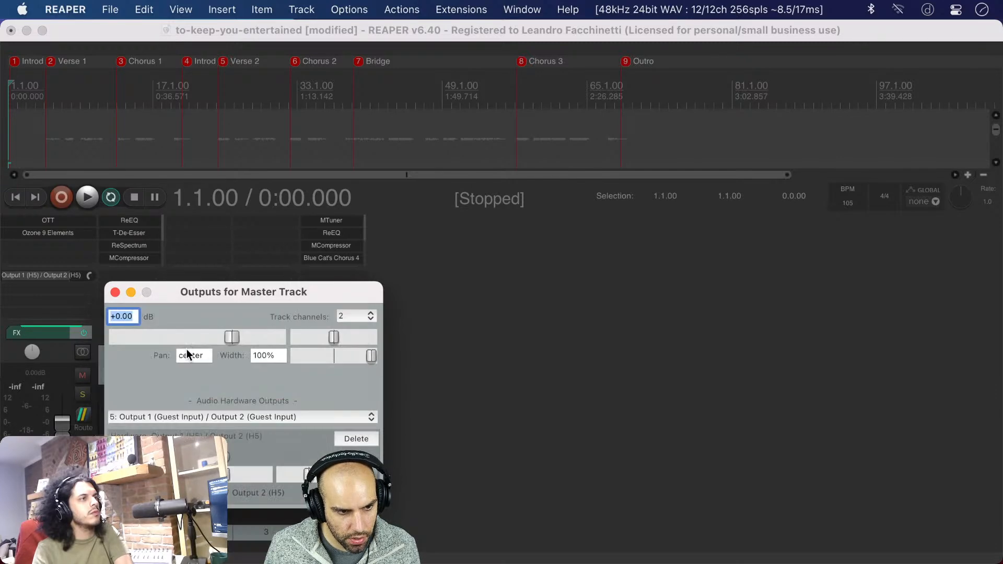
pyautogui.click(113, 245)
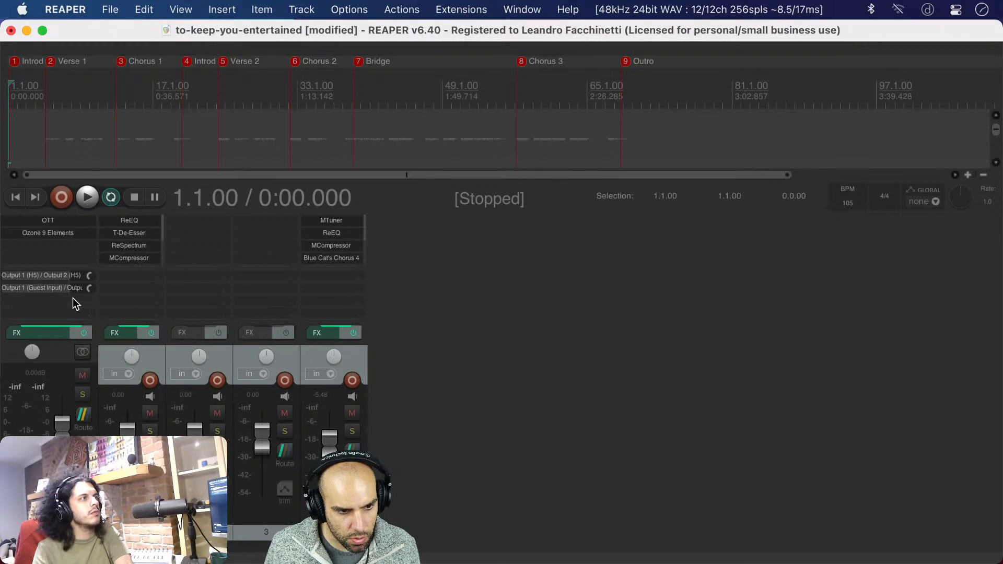
# Add Output 1 (Streaming) / Output 2 (Streaming) as a further hardware output of the master track
pyautogui.click(76, 288)
pyautogui.click(255, 383)
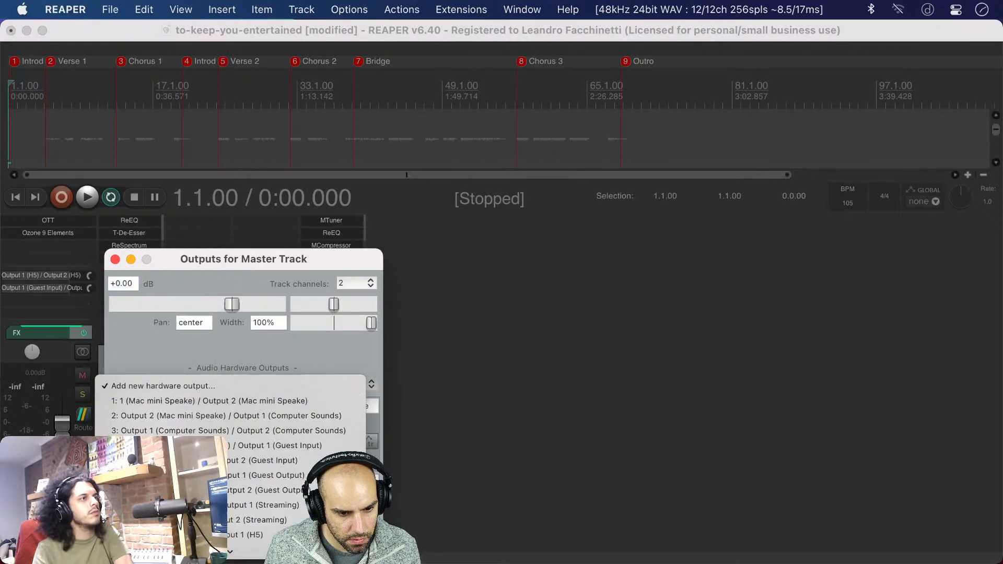
pyautogui.click(263, 504)
pyautogui.click(114, 167)
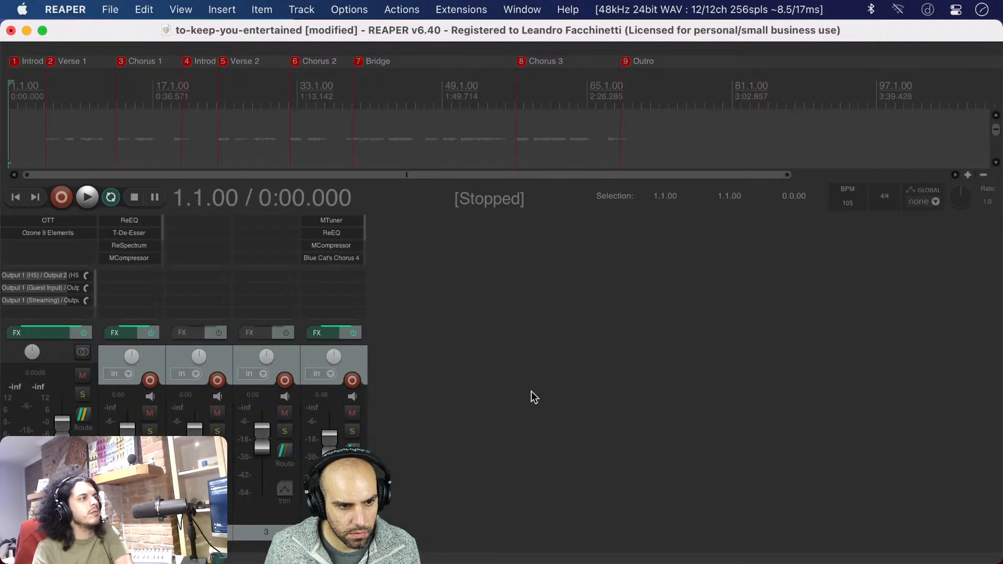
# Hide the mixer and play the song from the project start
pyautogui.press('super+m')
pyautogui.press('space')
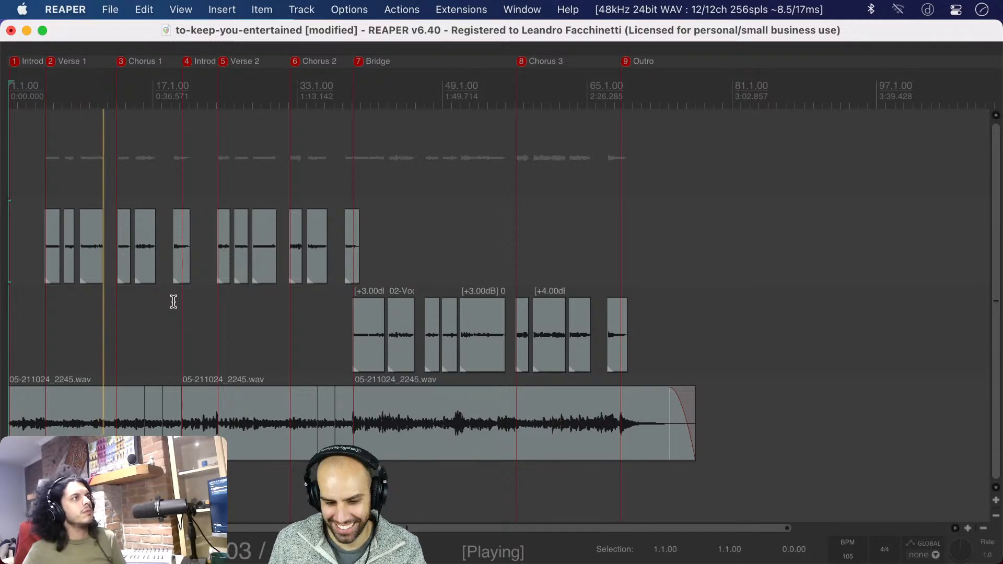
pyautogui.press('super+Tab')
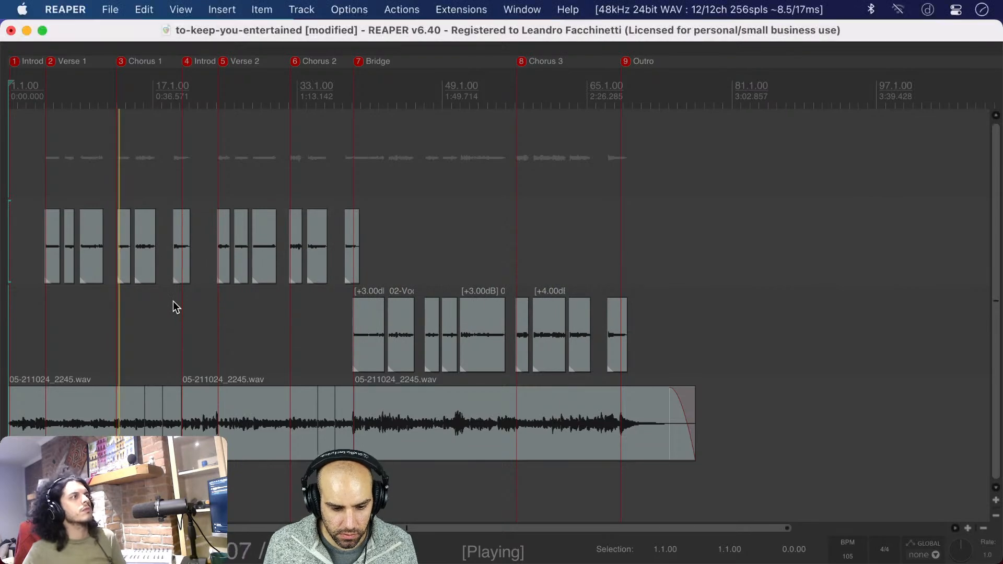
pyautogui.press('super+Tab')
pyautogui.press('super+Tab')
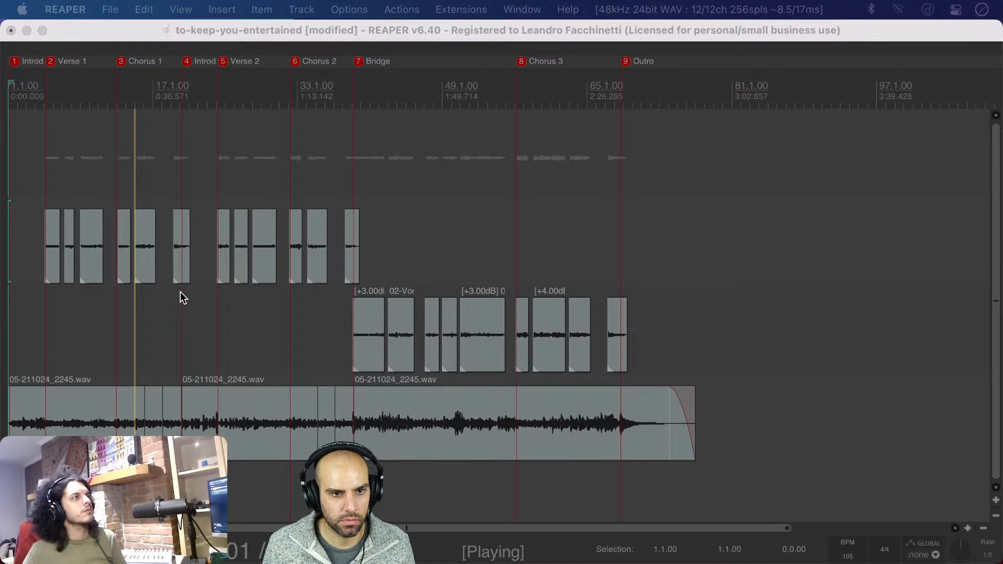
# Save the project, and show the track controls again with shorter tracks and a narrower control area
pyautogui.click(266, 34)
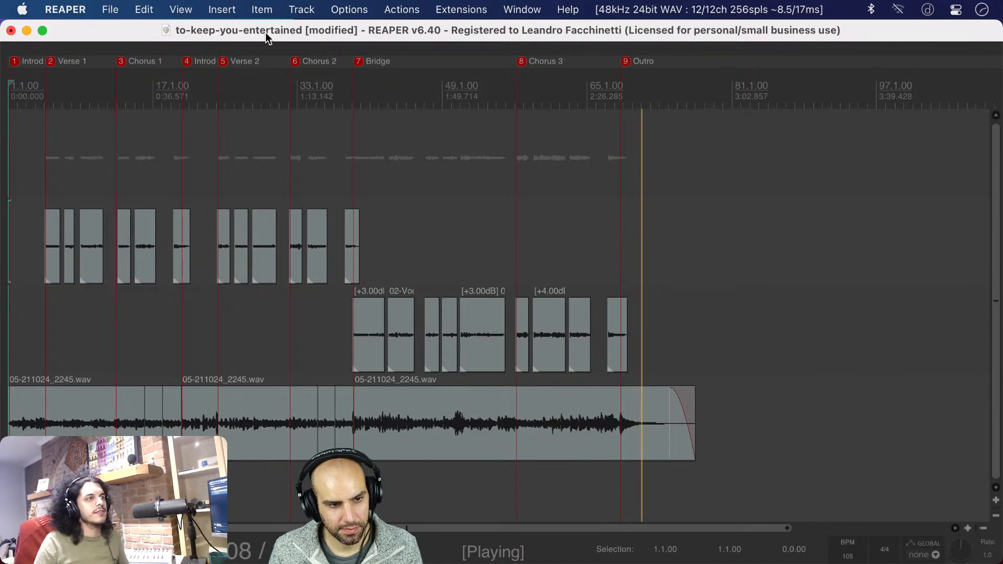
pyautogui.press('super+s')
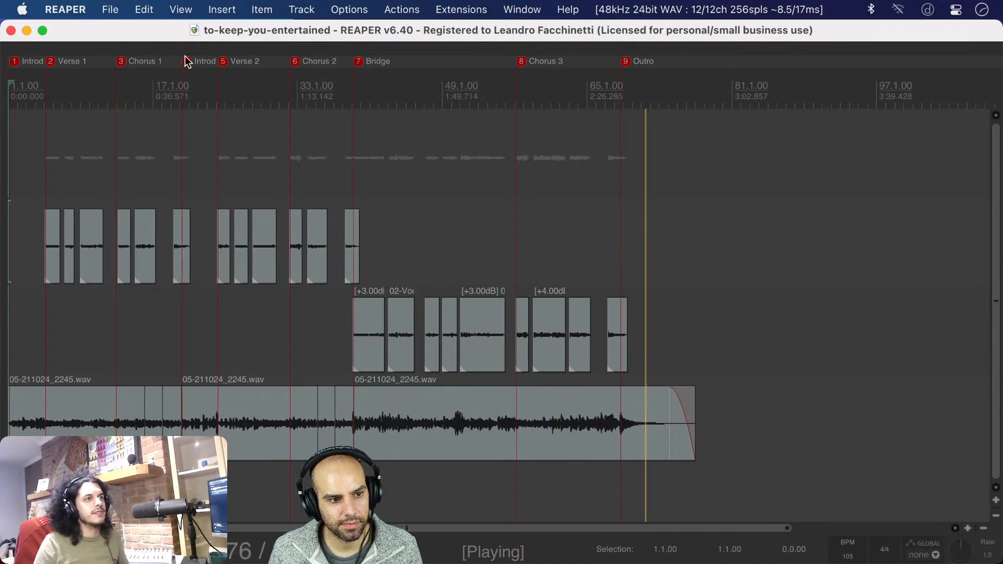
pyautogui.click(5, 147)
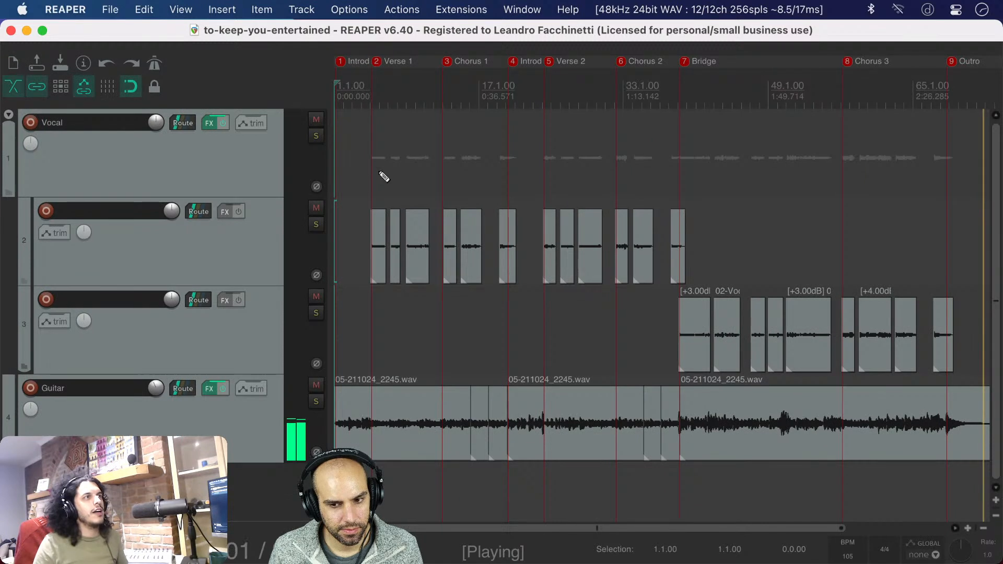
pyautogui.scroll(-5, 379, 172)
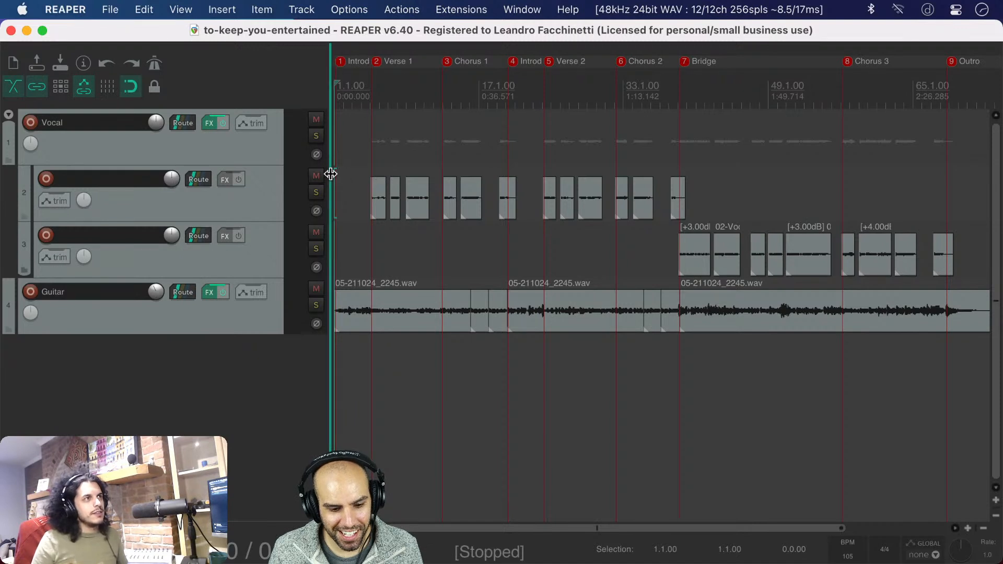
pyautogui.moveTo(331, 174); pyautogui.dragTo(287, 172)
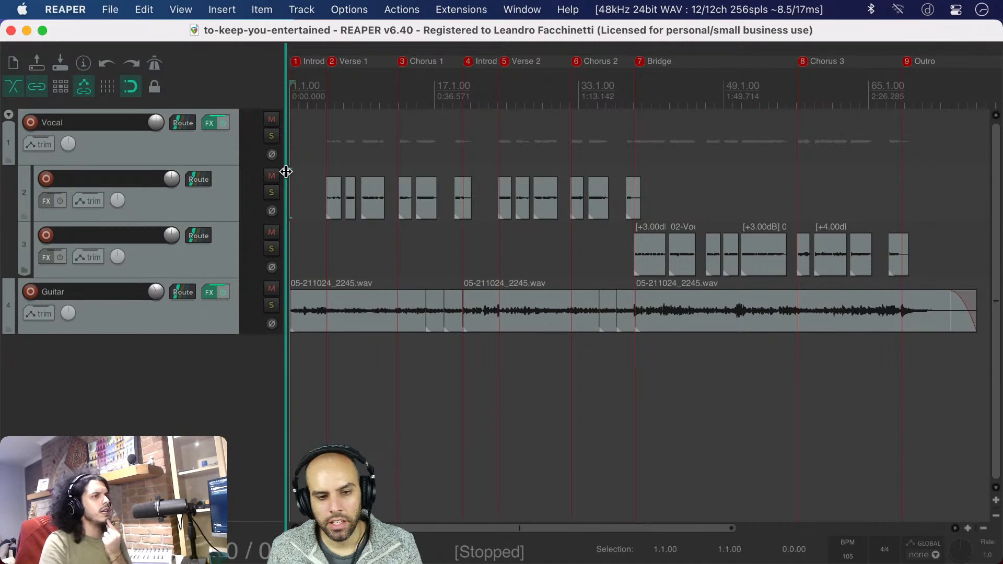
pyautogui.click(92, 8)
pyautogui.moveTo(99, 5)
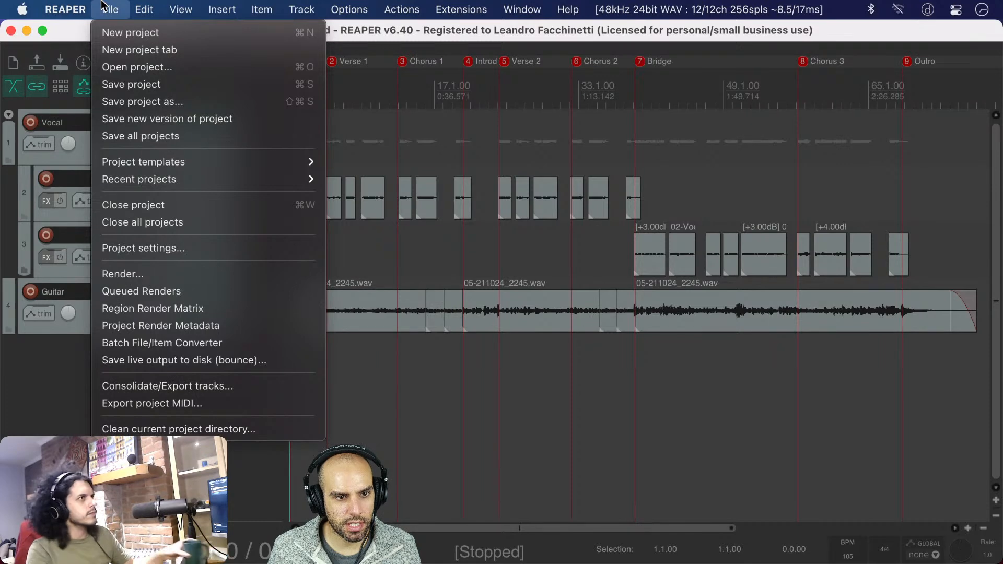
pyautogui.click(102, 6)
# Switch to Finder and open the to-keep-you-entertained folder inside Downloads in a new window
pyautogui.press('super+Tab')
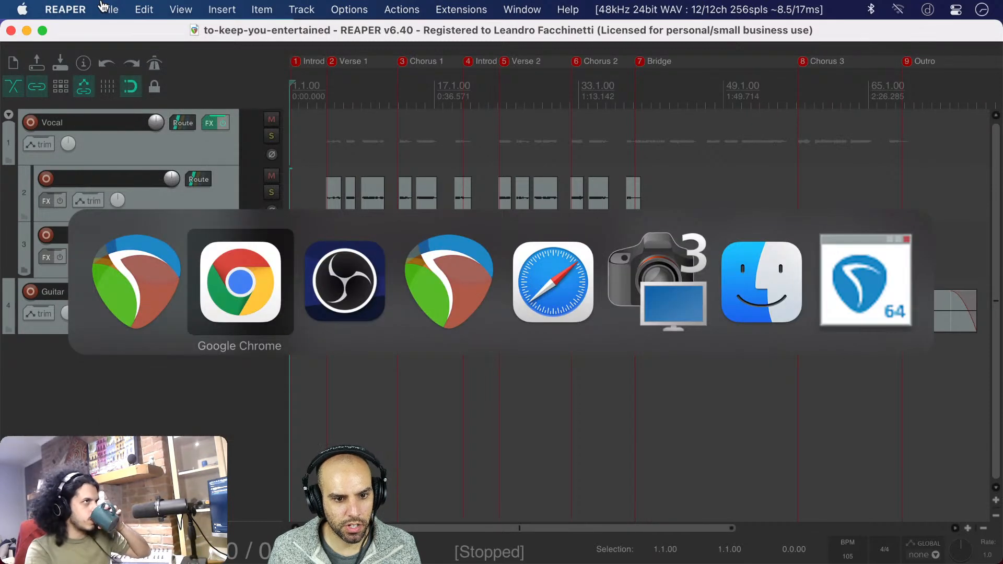
pyautogui.press('super+Tab')
pyautogui.press('super+Tab')
pyautogui.press('super+Tab')
pyautogui.press('super+Tab')
pyautogui.press('super+Tab')
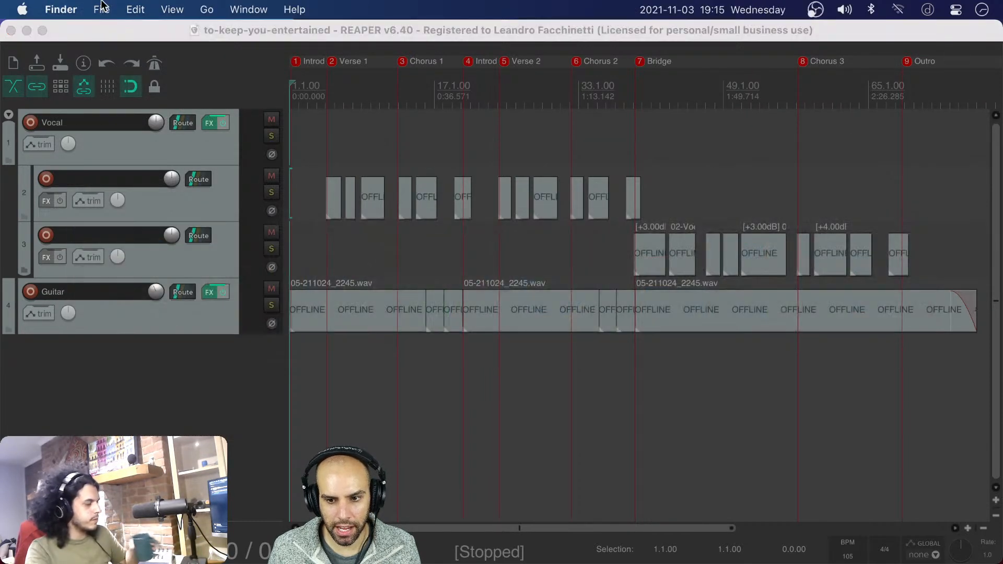
pyautogui.press('super+n')
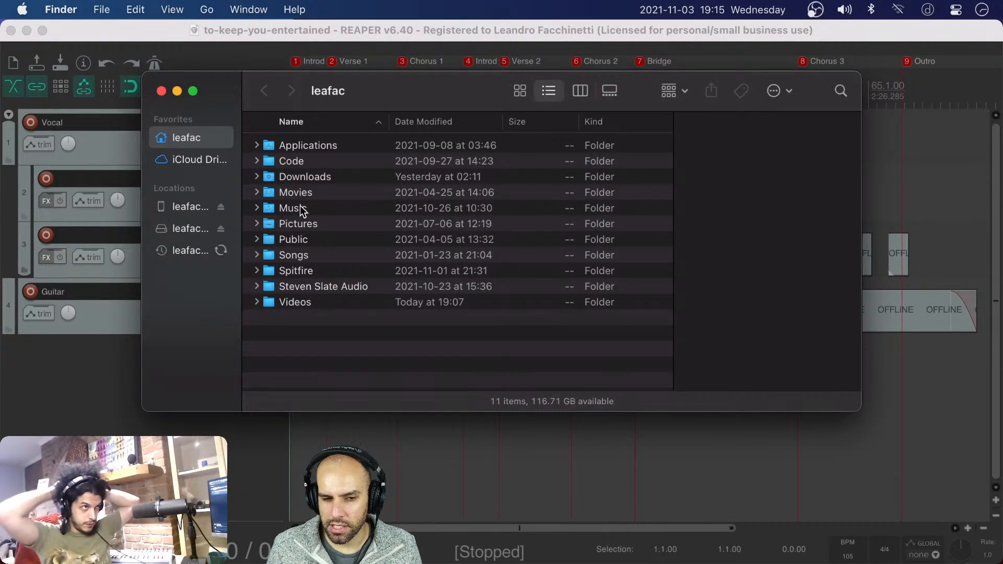
pyautogui.doubleClick(306, 176)
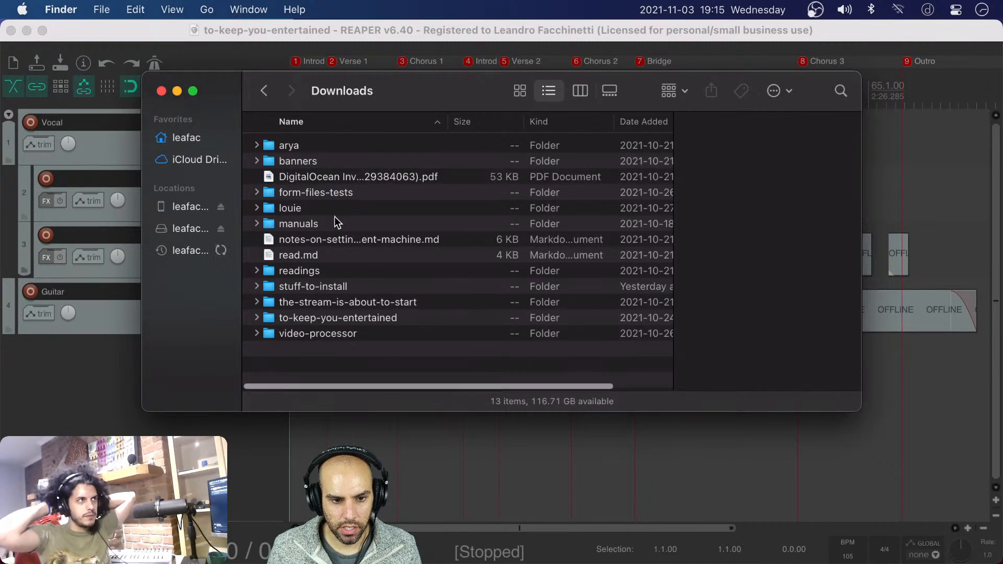
pyautogui.doubleClick(314, 317)
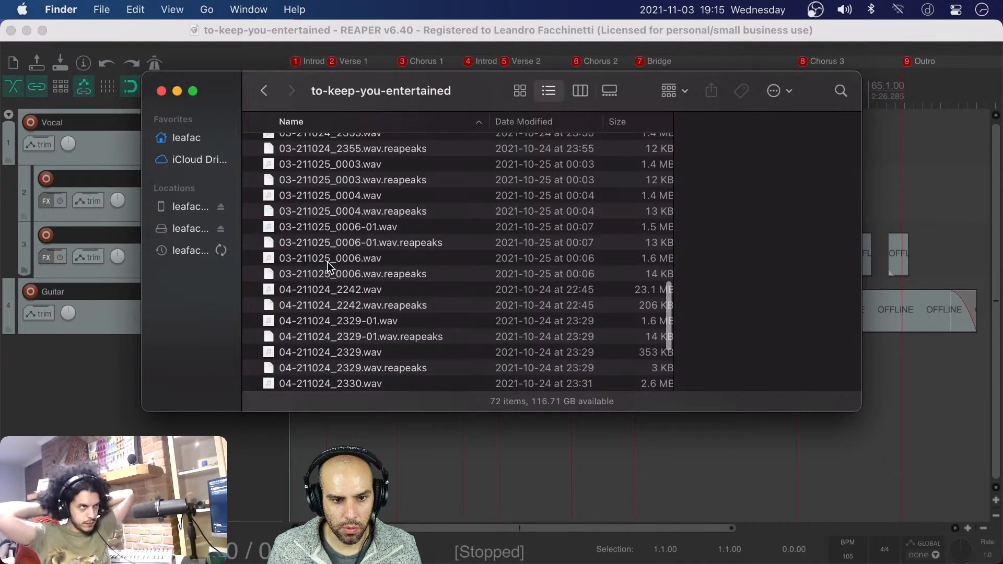
# Delete the file to-keep-you-entertained copy.rpp from the project folder
pyautogui.scroll(-10, 329, 259)
pyautogui.click(327, 359)
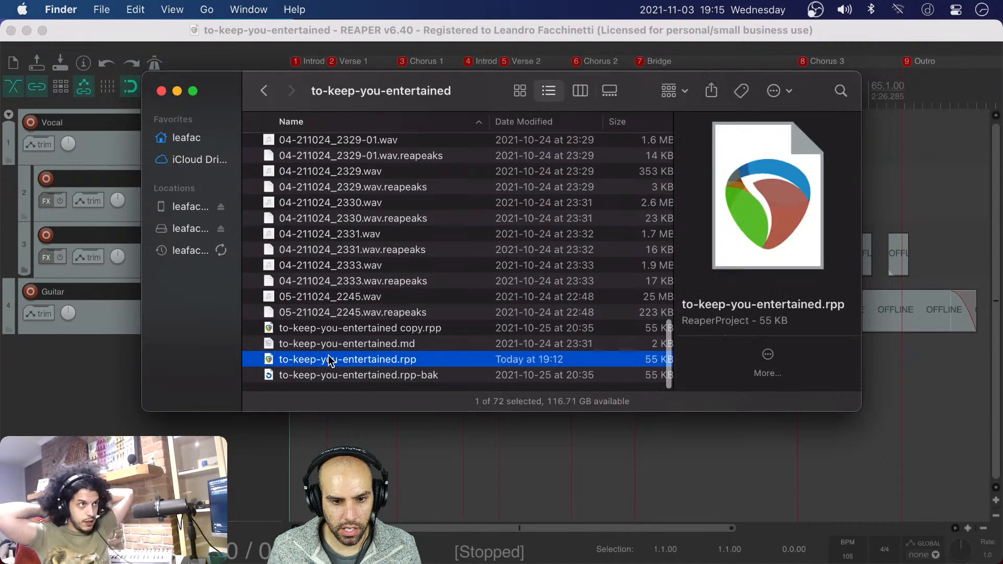
pyautogui.click(327, 329)
pyautogui.press('super+BackSpace')
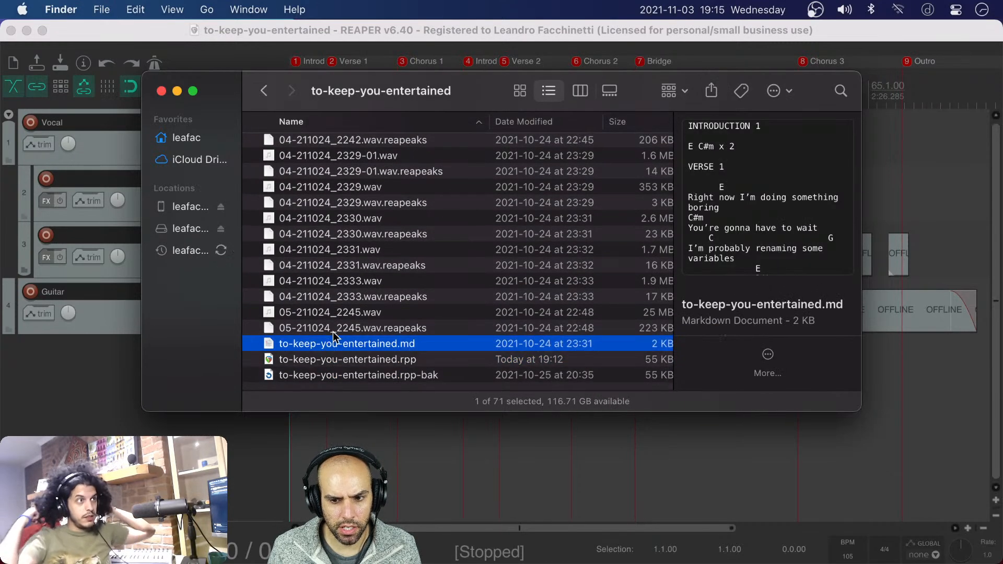
# Duplicate to-keep-you-entertained.rpp and rename the duplicate as to-keep-you-entertained--BEFORE.rpp
pyautogui.click(349, 358)
pyautogui.press('super+d')
pyautogui.press('Return')
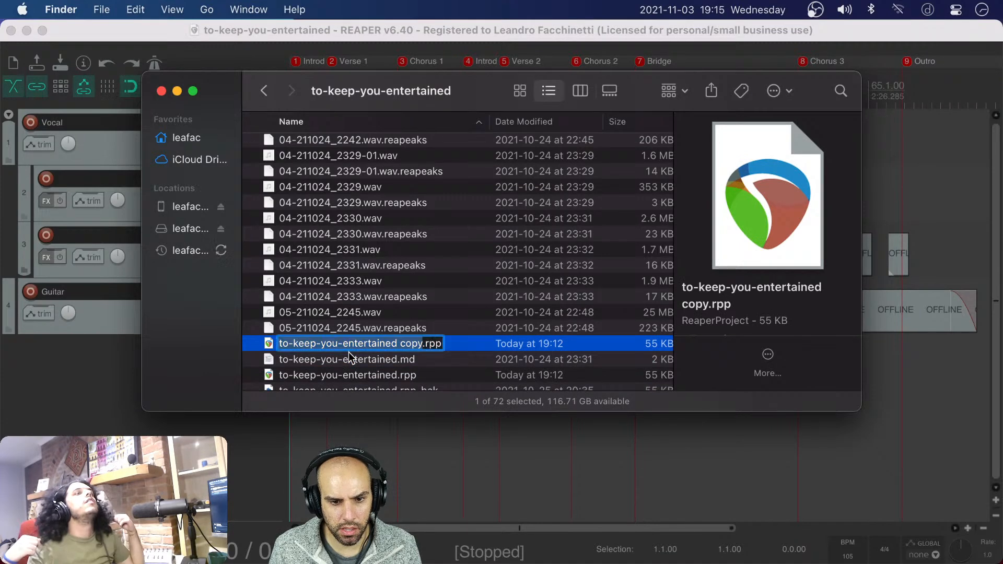
pyautogui.press('Right')
pyautogui.press('BackSpace')
pyautogui.press('BackSpace')
pyautogui.press('BackSpace')
pyautogui.press('BackSpace')
pyautogui.press('BackSpace')
pyautogui.write('--BEFORE')
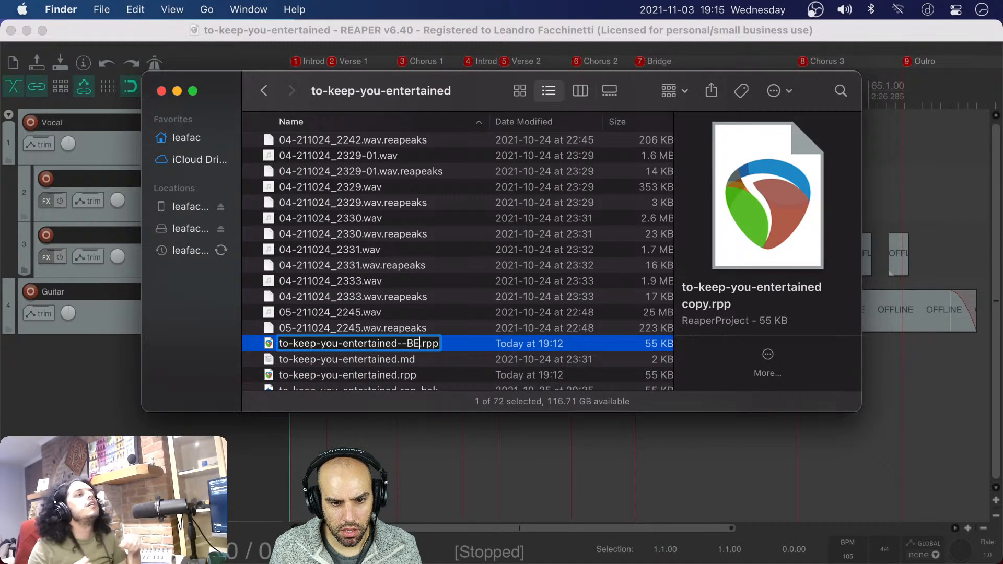
pyautogui.press('Return')
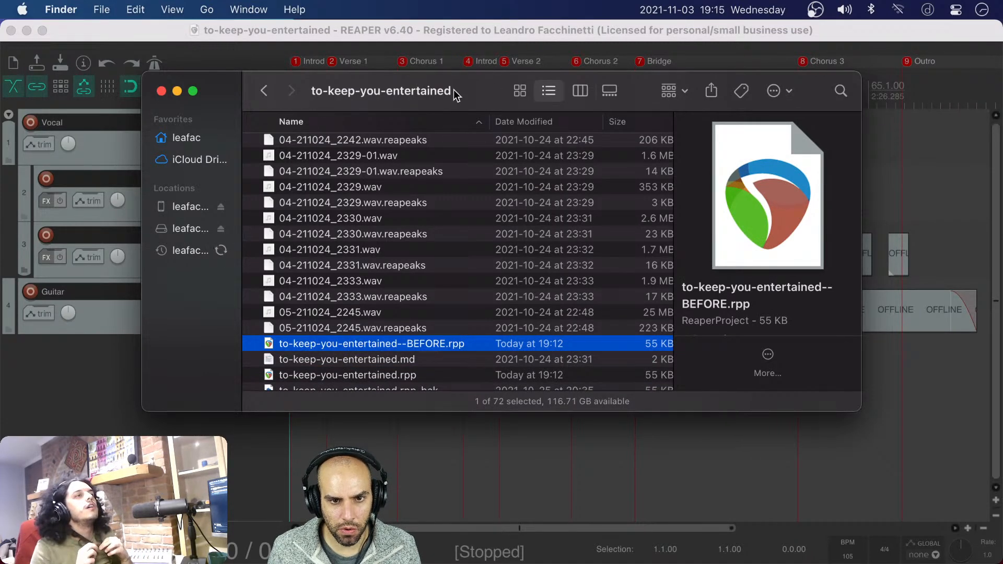
# Close the folder window, return to the song project in REAPER and show the mixer
pyautogui.moveTo(467, 85); pyautogui.dragTo(497, 91)
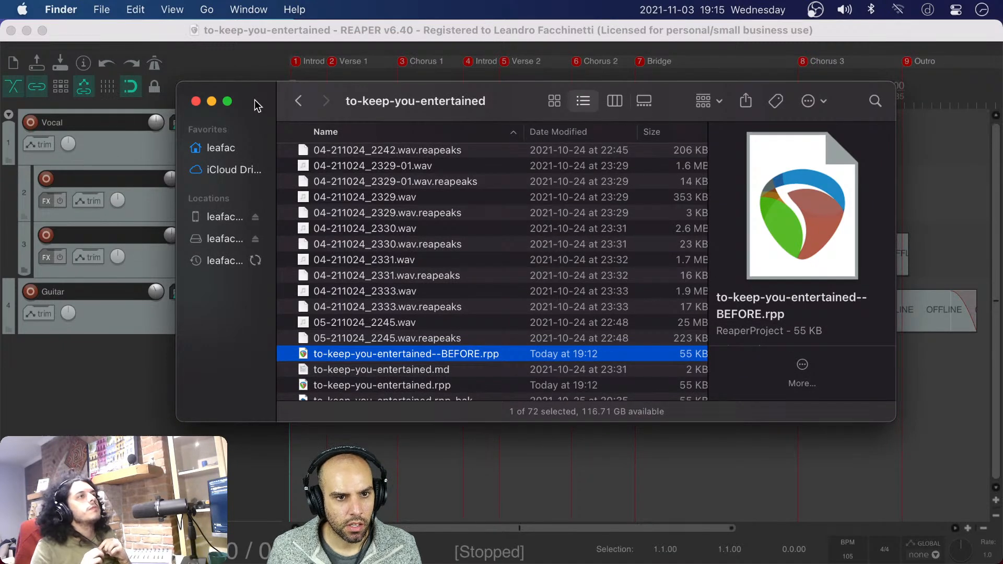
pyautogui.press('super+w')
pyautogui.click(308, 405)
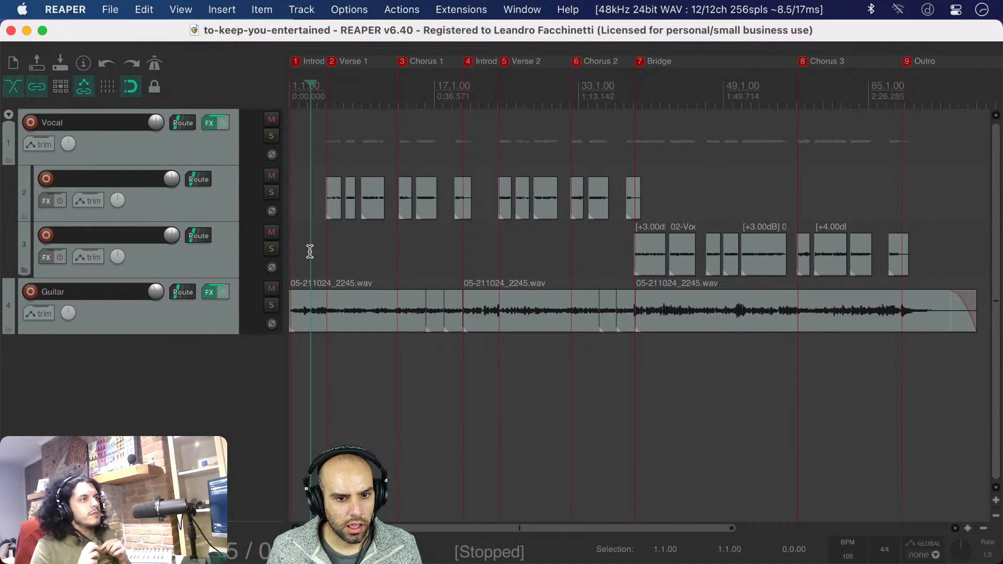
pyautogui.press('super+m')
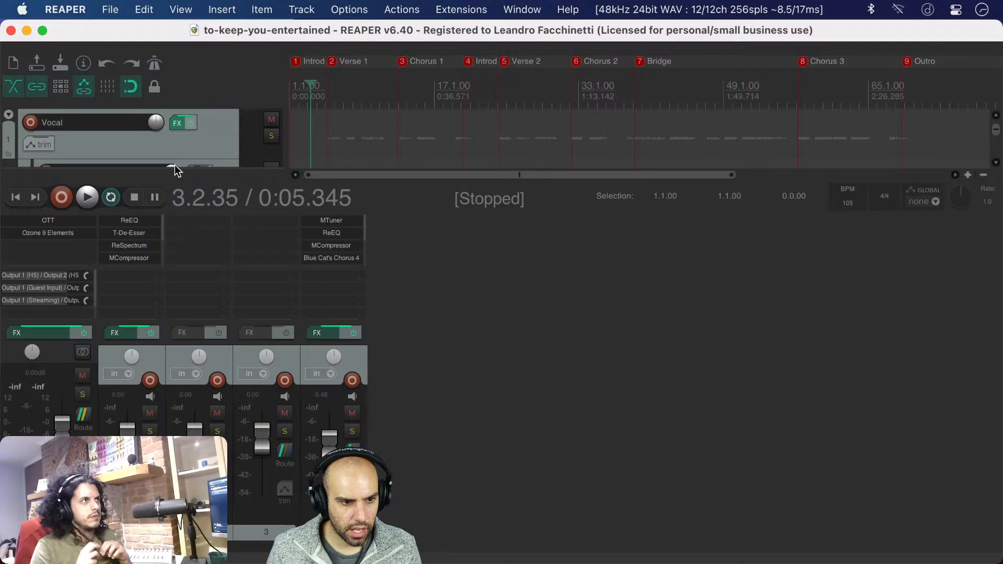
# Add the JS: ReEQ plugin to the master track after Ozone 9 Elements
pyautogui.doubleClick(31, 246)
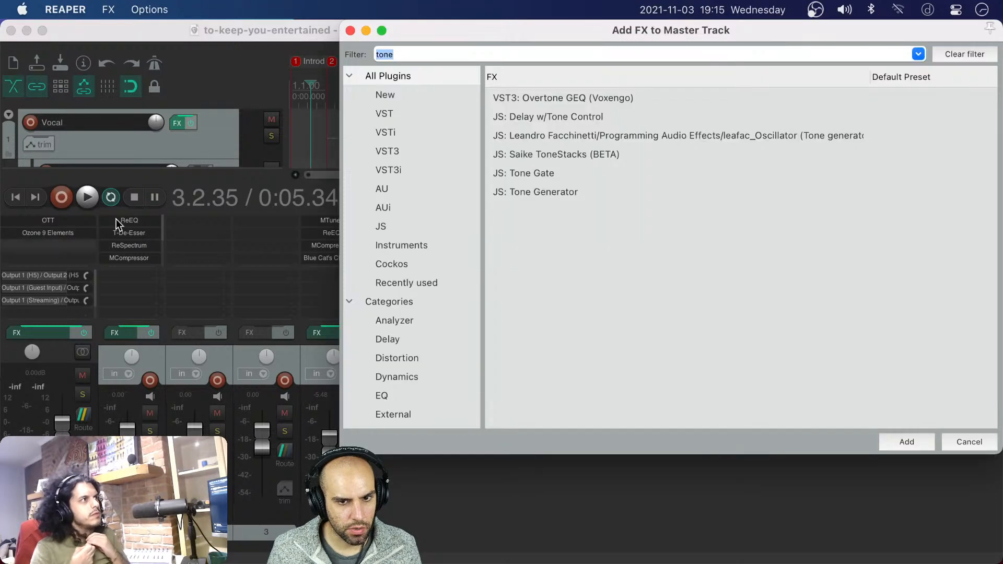
pyautogui.press('Escape')
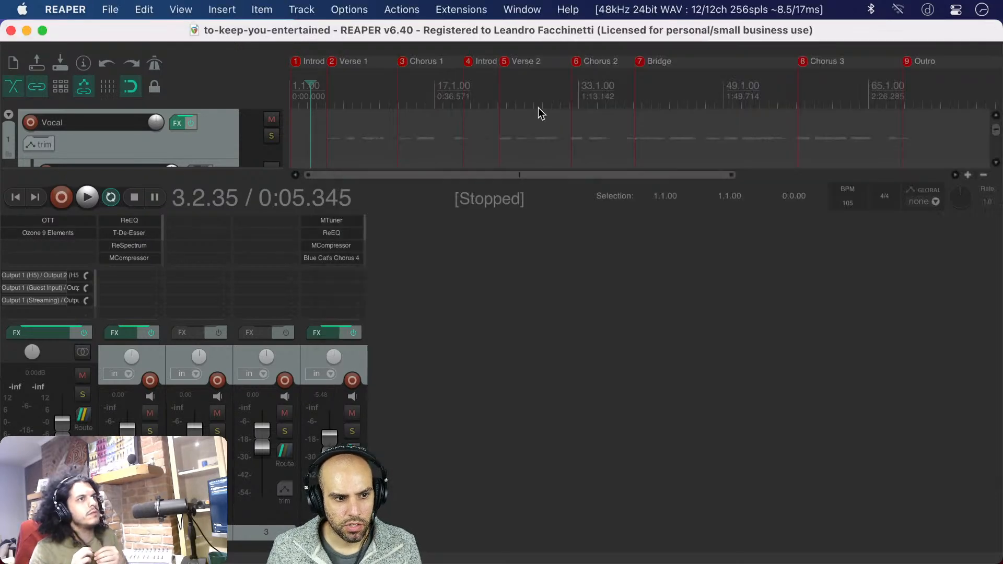
pyautogui.doubleClick(48, 247)
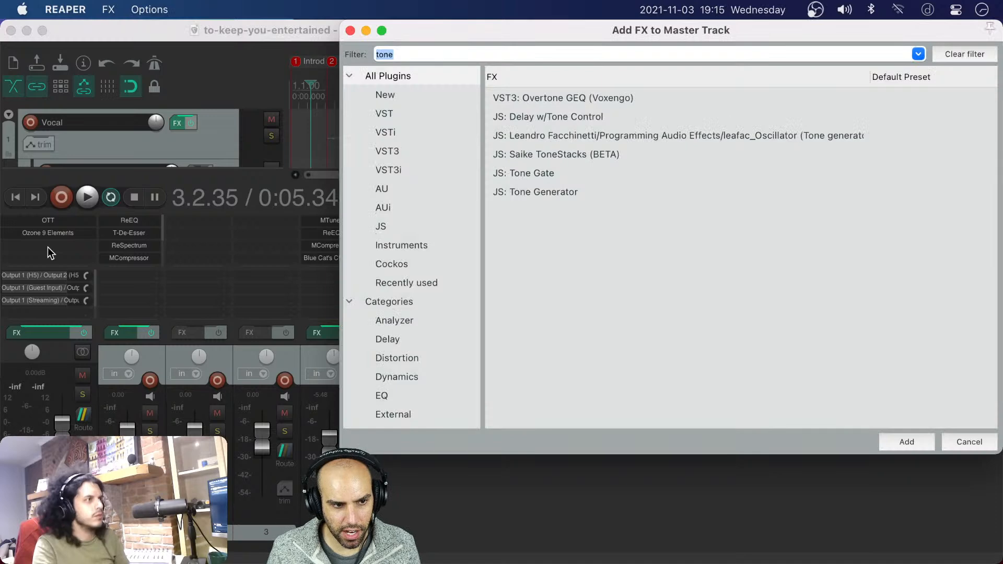
pyautogui.press('BackSpace')
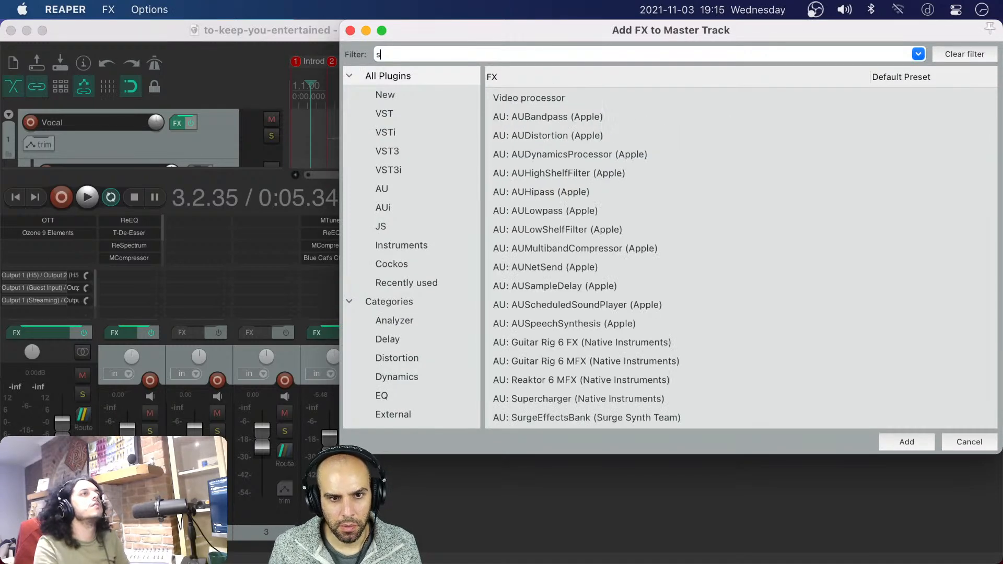
pyautogui.write('reeq')
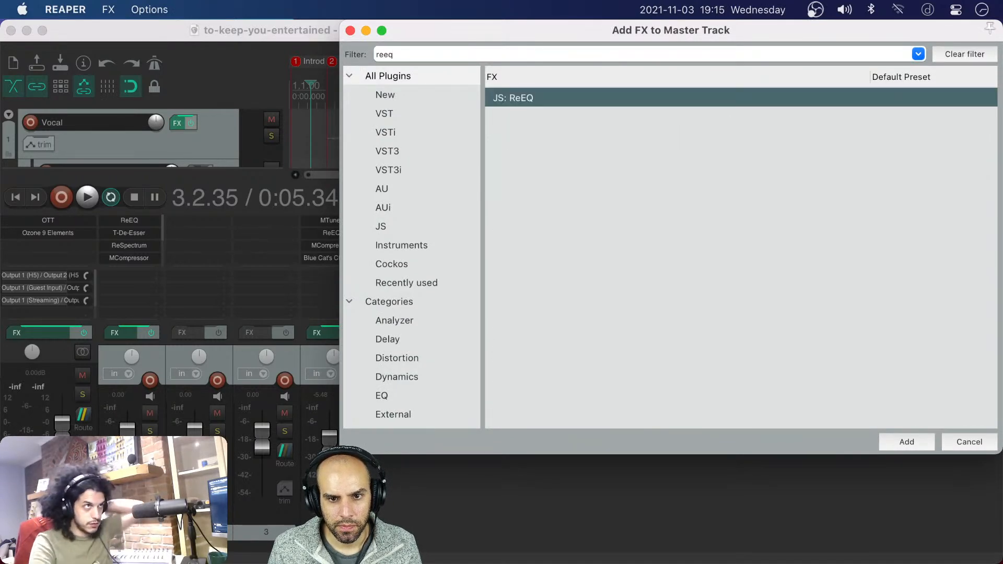
pyautogui.press('Return')
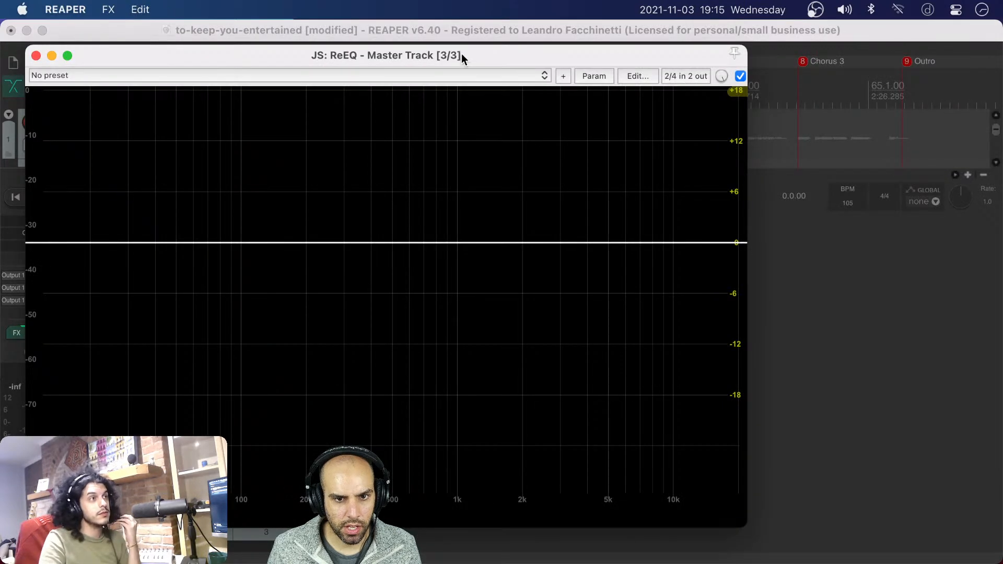
# Examine the Tilt and FFT Size options in ReEQ's settings, leaving them as they are
pyautogui.moveTo(461, 54); pyautogui.dragTo(578, 66)
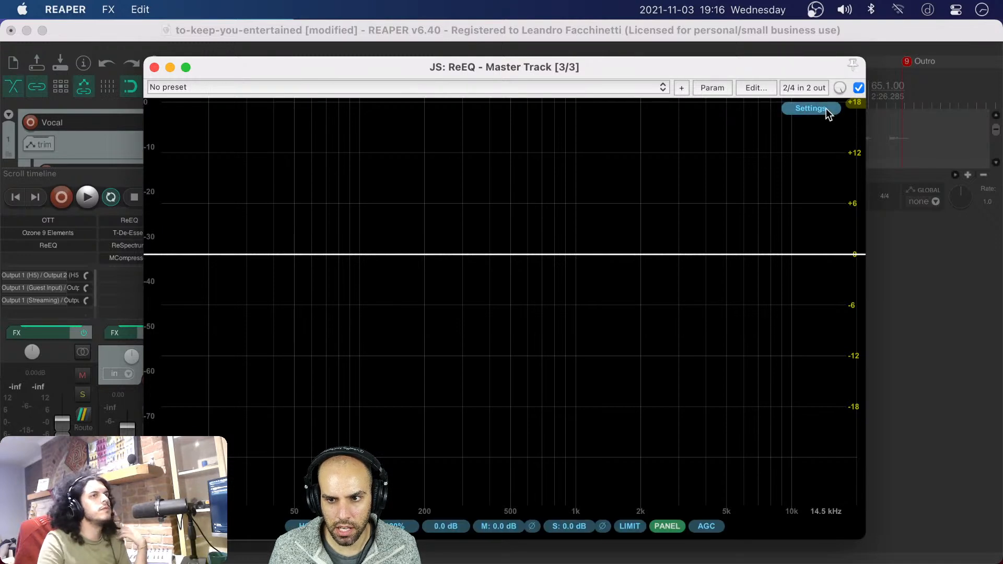
pyautogui.click(825, 110)
pyautogui.moveTo(898, 197)
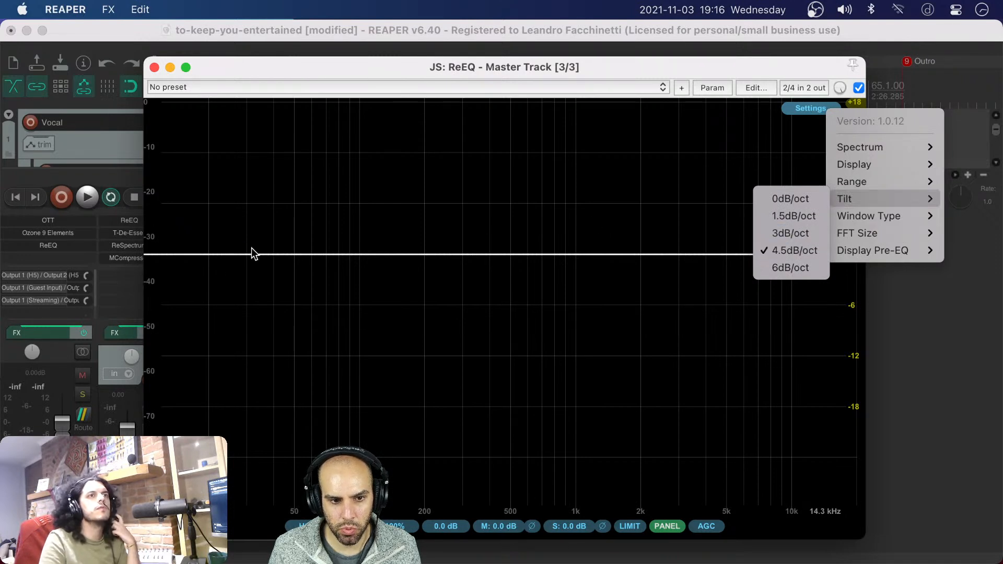
pyautogui.moveTo(877, 233)
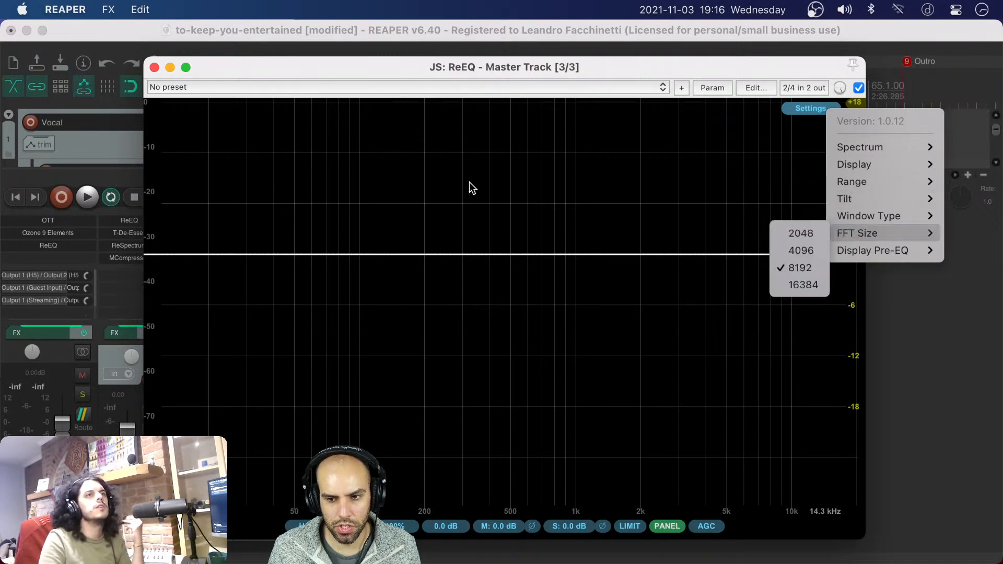
pyautogui.click(420, 157)
# Move the ReEQ window clear of the upper tracks, hide the mixer and place the edit cursor within the Introduction on track 3
pyautogui.moveTo(590, 67); pyautogui.dragTo(793, 290)
pyautogui.click(604, 266)
pyautogui.press('super+m')
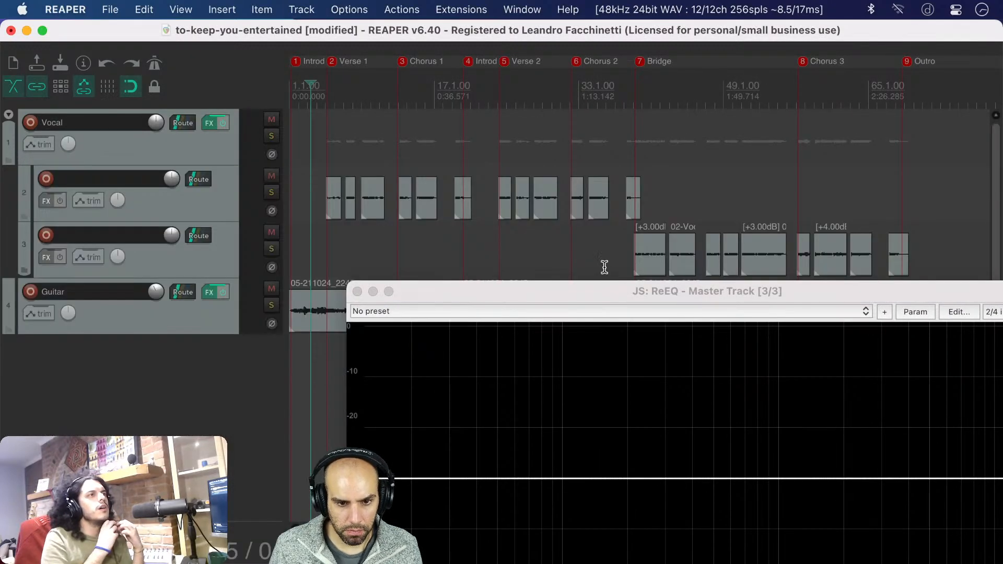
pyautogui.click(311, 247)
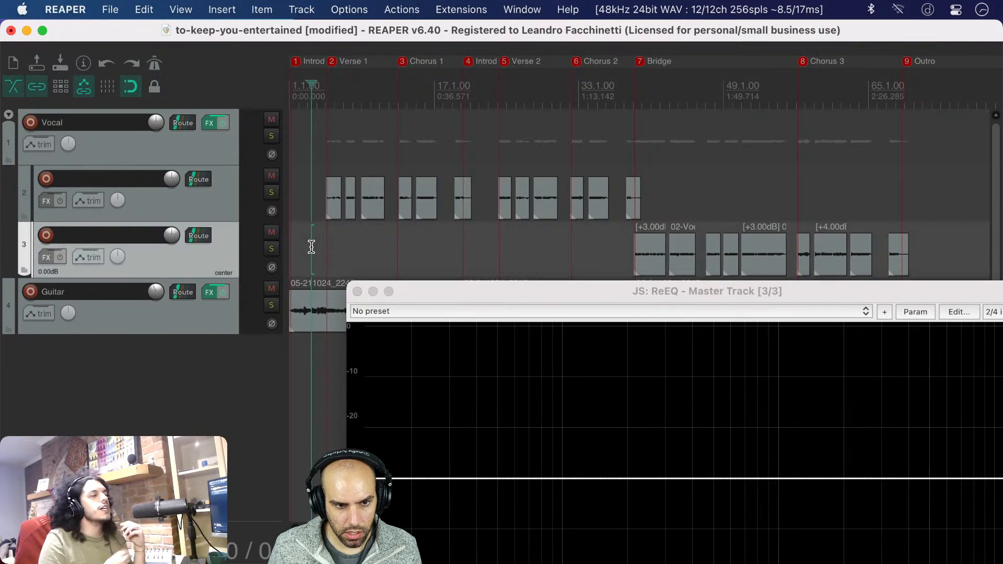
# Save the project, close the ReEQ window, show the mixer and remove ReEQ from the master track
pyautogui.press('super+s')
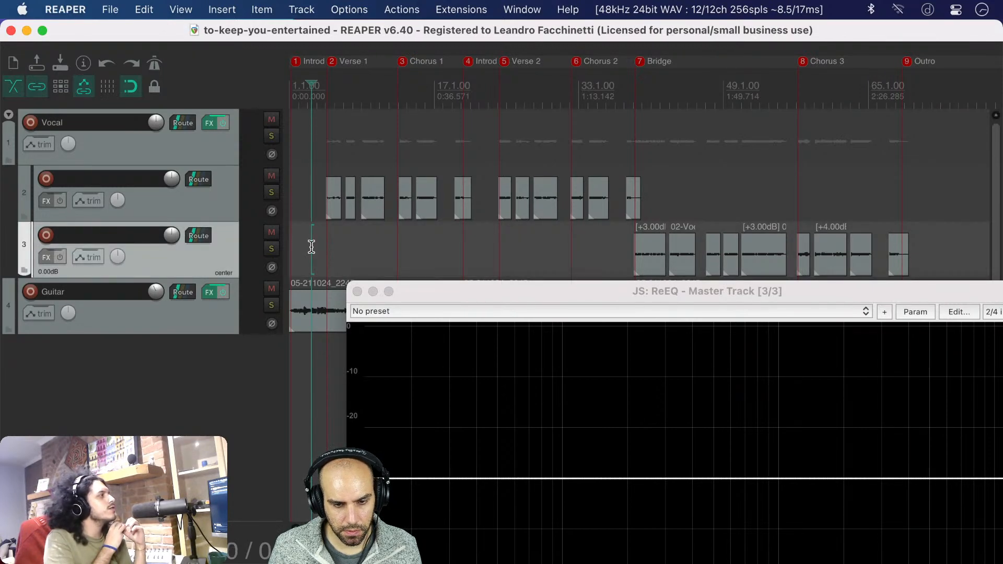
pyautogui.moveTo(496, 288); pyautogui.dragTo(384, 209)
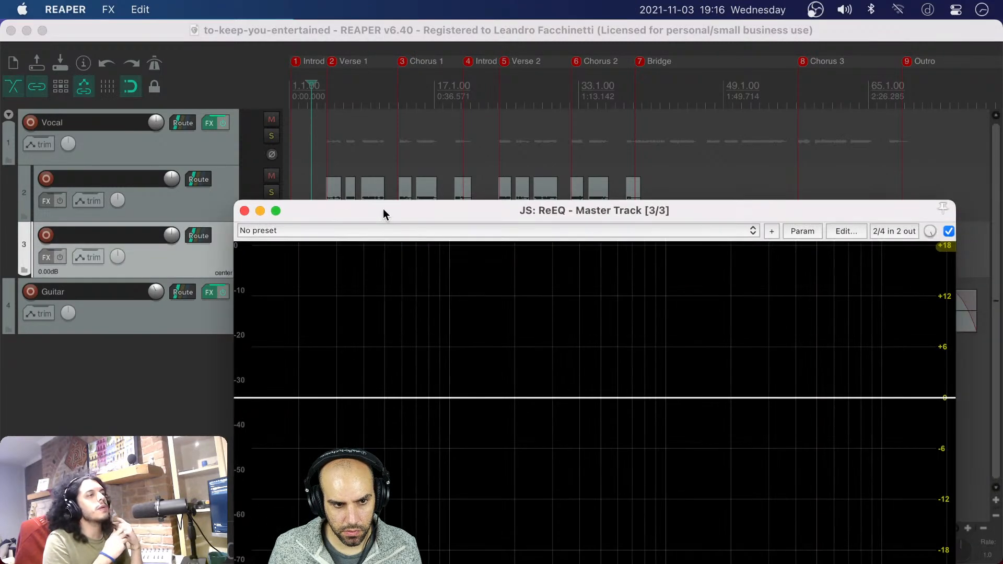
pyautogui.click(243, 210)
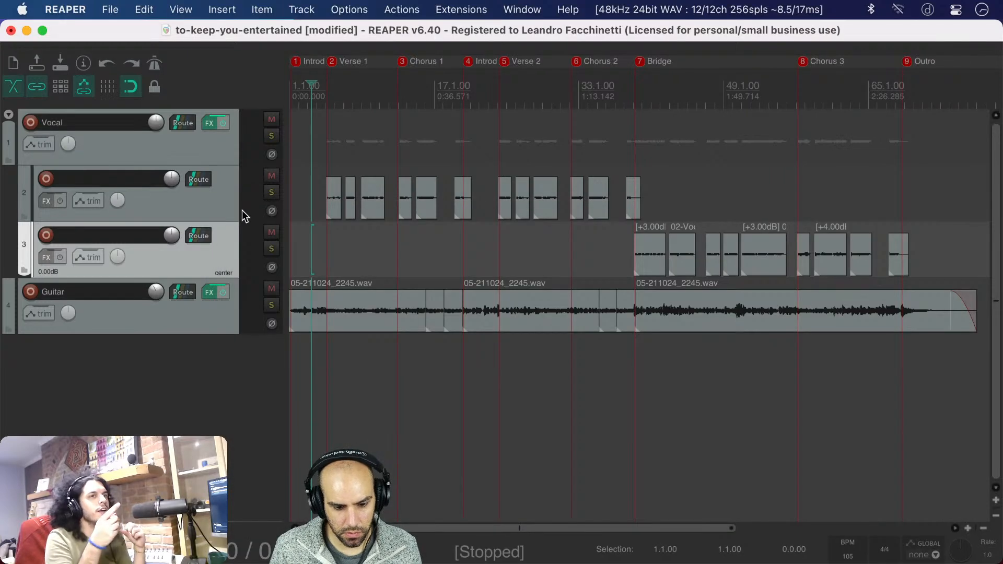
pyautogui.press('super+m')
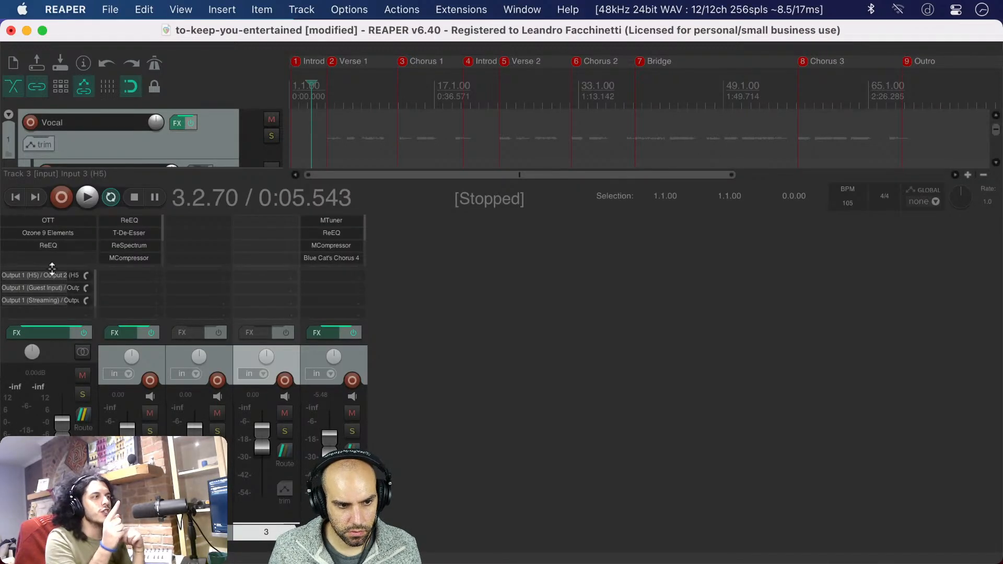
pyautogui.keyDown('alt'); pyautogui.click(45, 246); pyautogui.keyUp('alt')
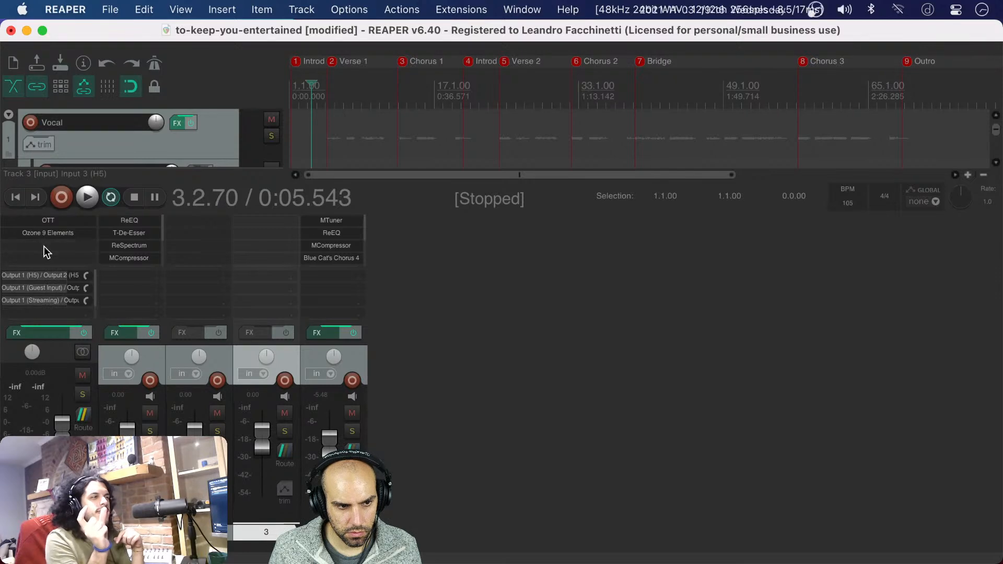
# Add a fresh ReEQ instance to the master track, close its window and remove the plugin again
pyautogui.doubleClick(46, 252)
pyautogui.doubleClick(523, 101)
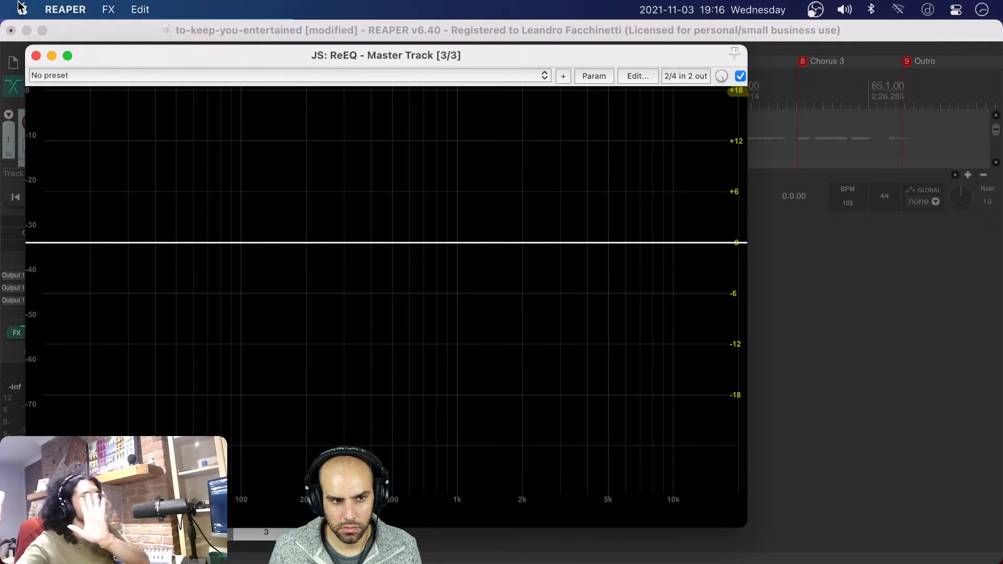
pyautogui.click(36, 55)
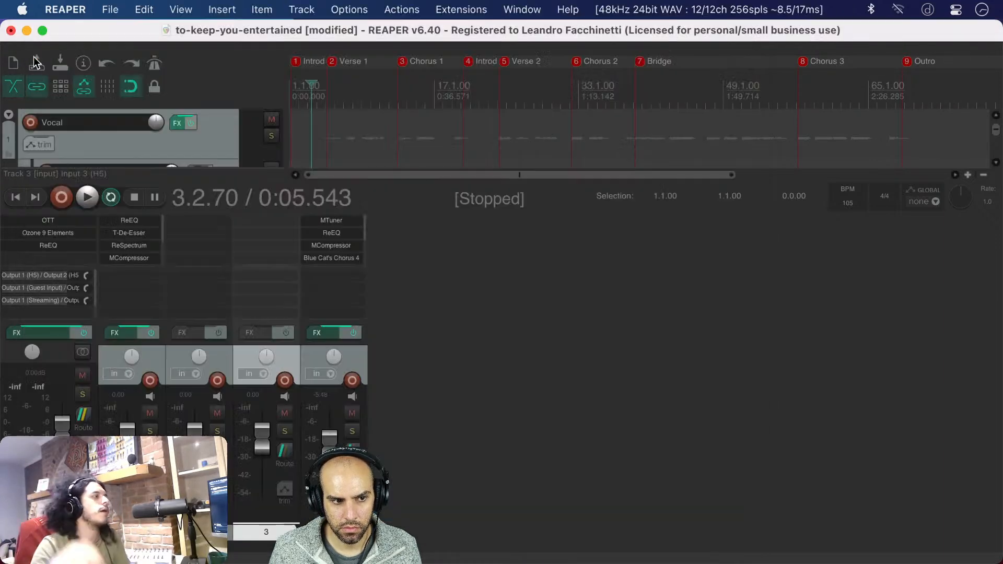
pyautogui.keyDown('alt'); pyautogui.click(52, 245); pyautogui.keyUp('alt')
# Search the plugins available for the master track for "saike" and look through the Saike meters and analyzers
pyautogui.doubleClick(49, 243)
pyautogui.write('sa')
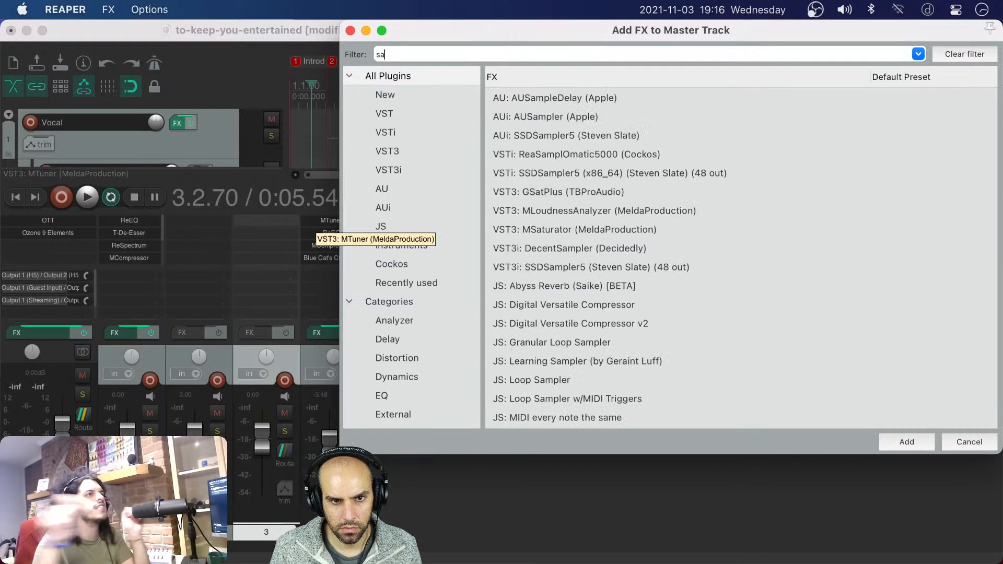
pyautogui.write('ike')
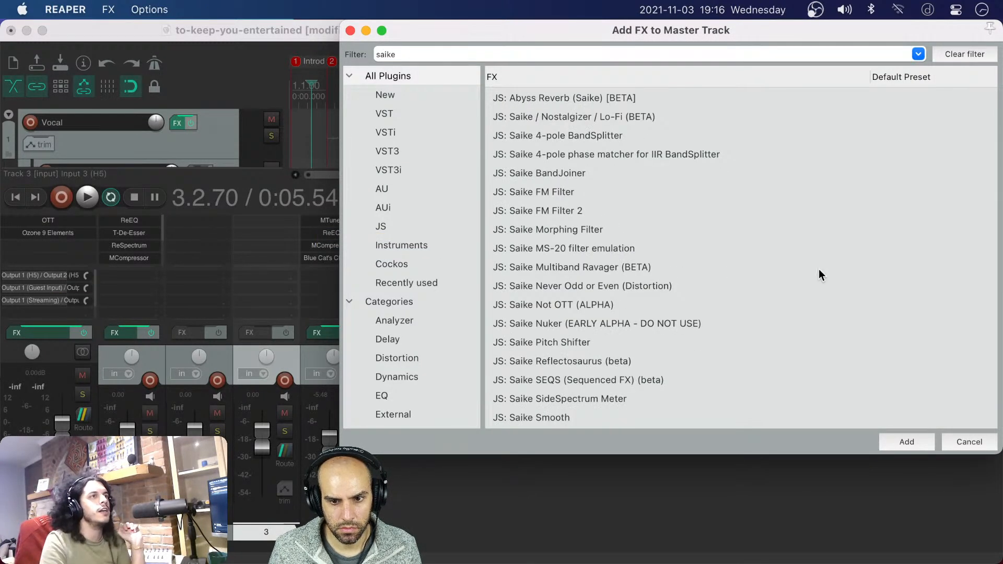
pyautogui.scroll(-3, 819, 270)
pyautogui.scroll(-5, 819, 270)
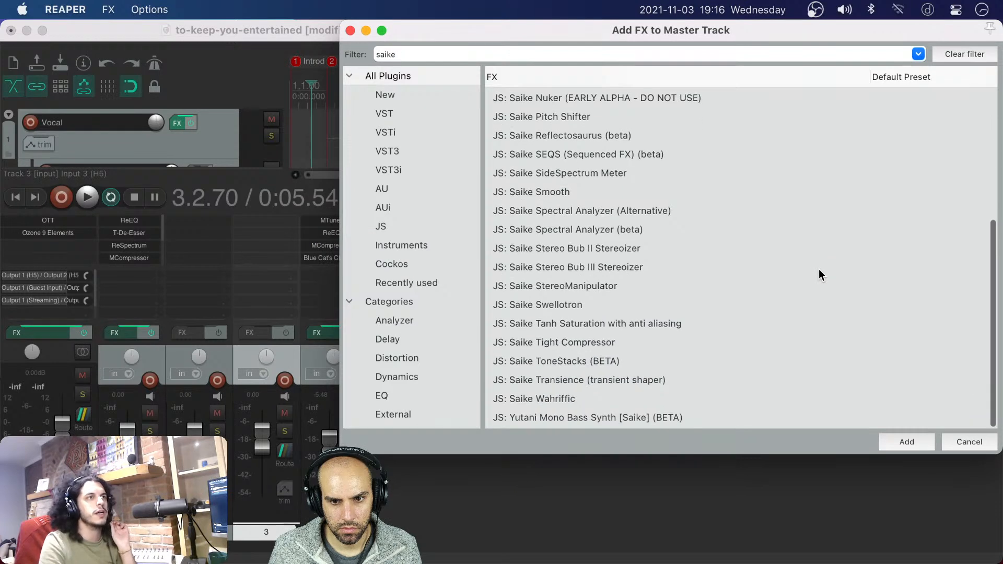
pyautogui.click(572, 179)
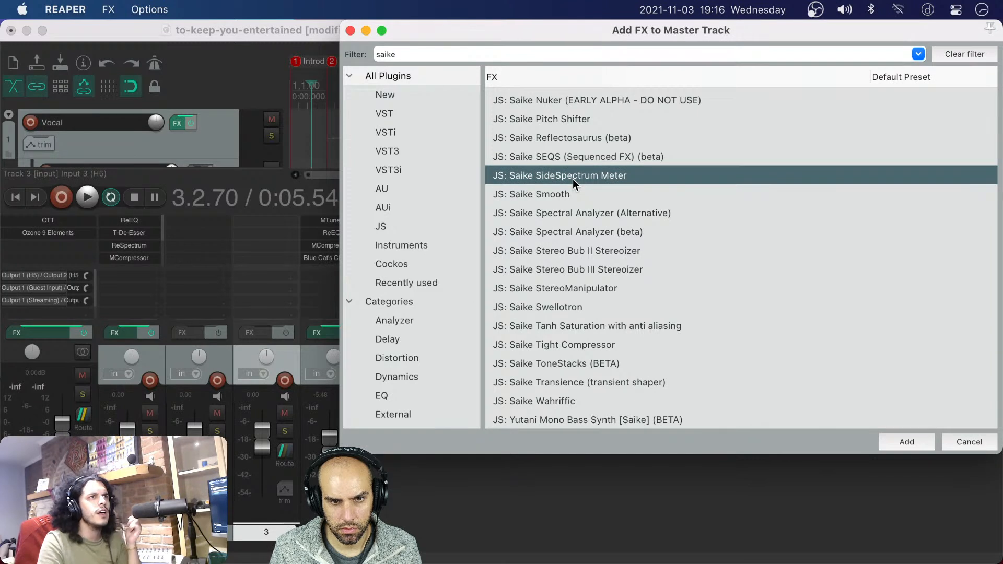
pyautogui.click(449, 48)
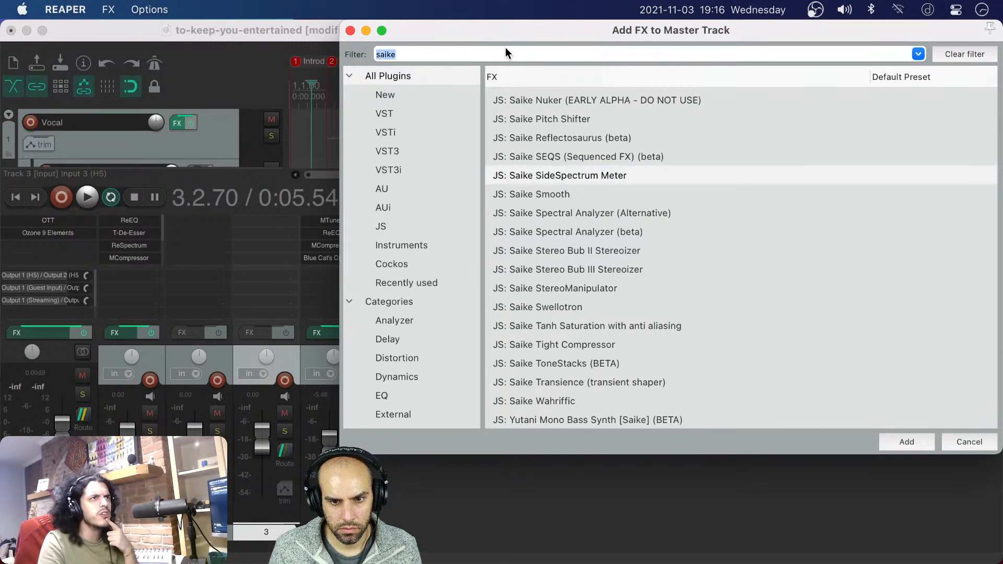
# Add both Saike Spectral Analyzer (Alternative) and Saike Spectral Analyzer (beta) to the master track
pyautogui.click(587, 213)
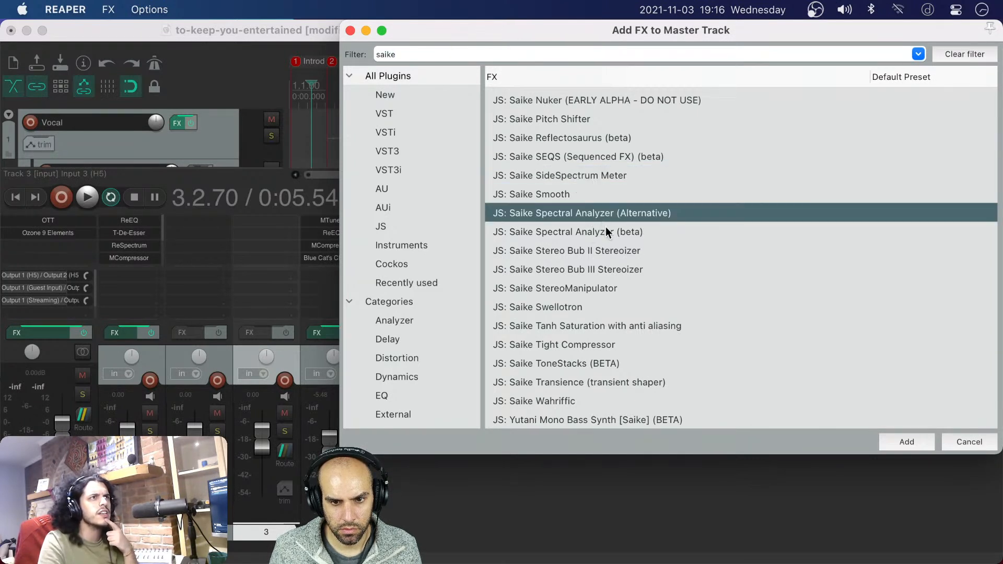
pyautogui.keyDown('shift'); pyautogui.click(593, 232); pyautogui.keyUp('shift')
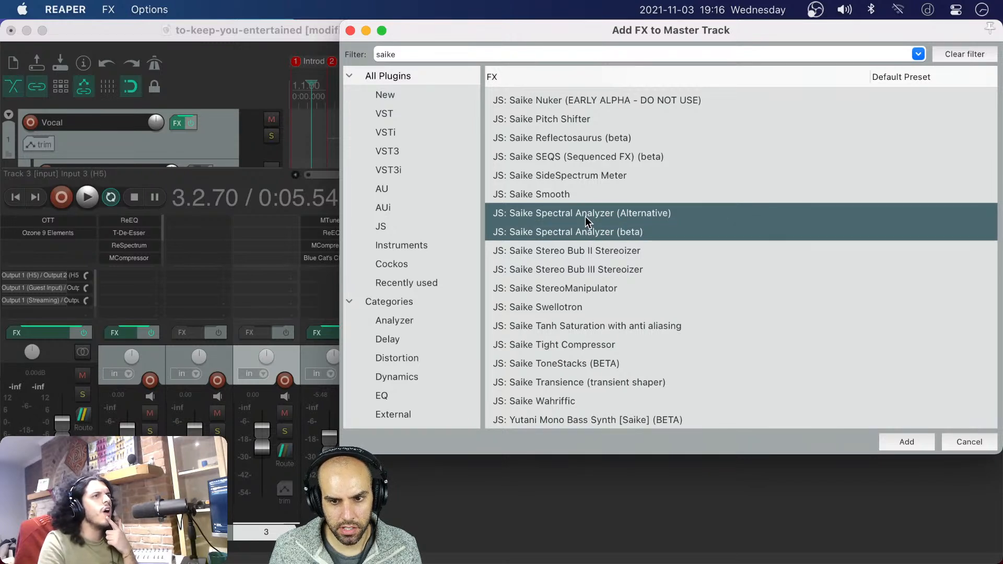
pyautogui.click(585, 216)
pyautogui.click(585, 232)
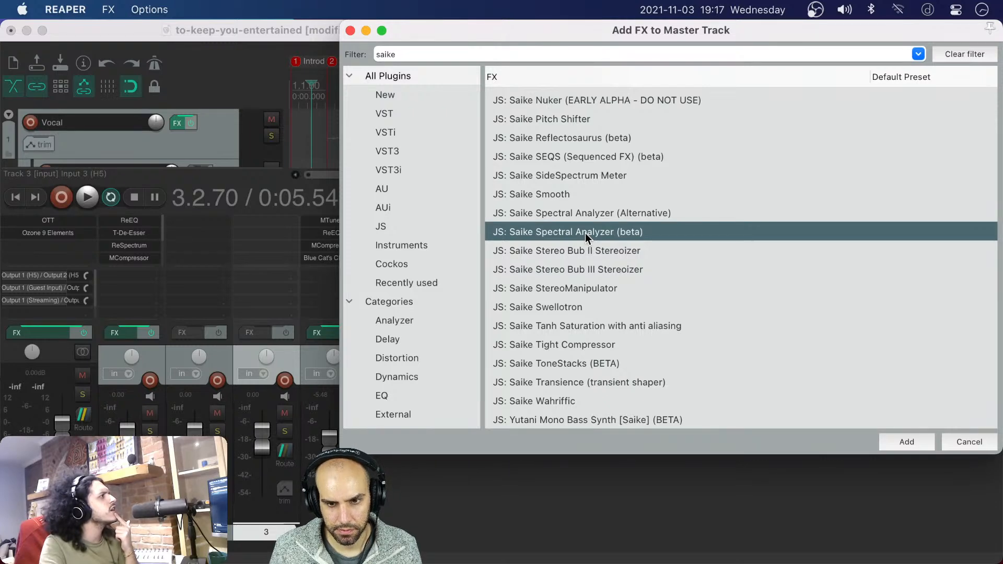
pyautogui.hotkey('shift', 'Up')
pyautogui.press('Return')
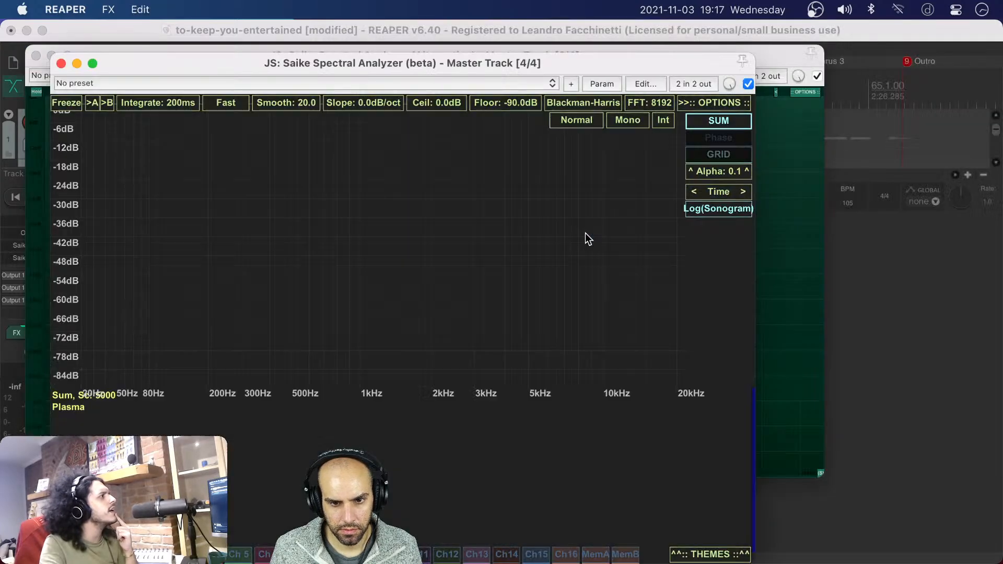
# Close both analyzer windows and remove Saike Spectral Analyzer (beta) from the master track
pyautogui.moveTo(252, 60); pyautogui.dragTo(498, 98)
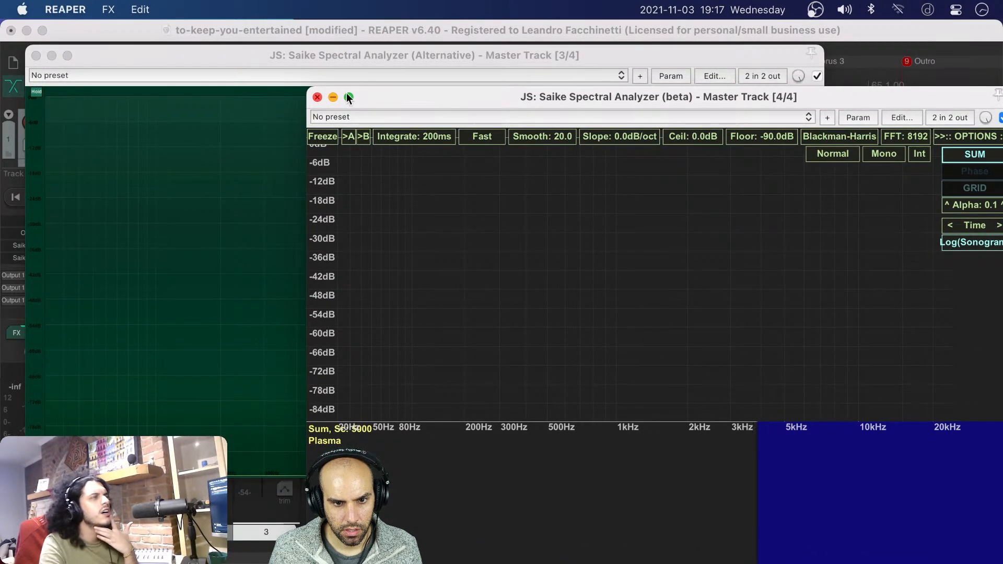
pyautogui.click(317, 97)
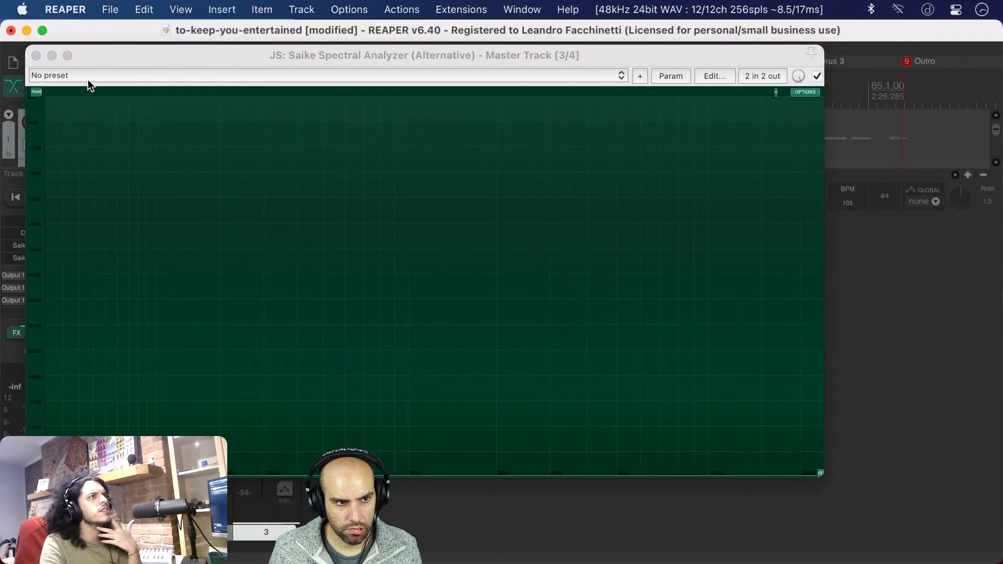
pyautogui.click(35, 55)
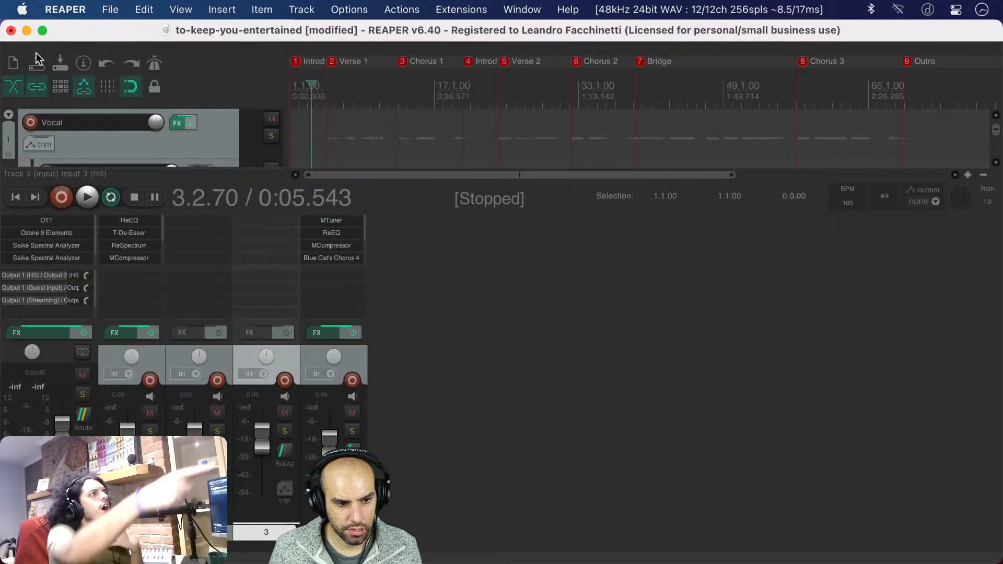
pyautogui.keyDown('alt'); pyautogui.click(73, 254); pyautogui.keyUp('alt')
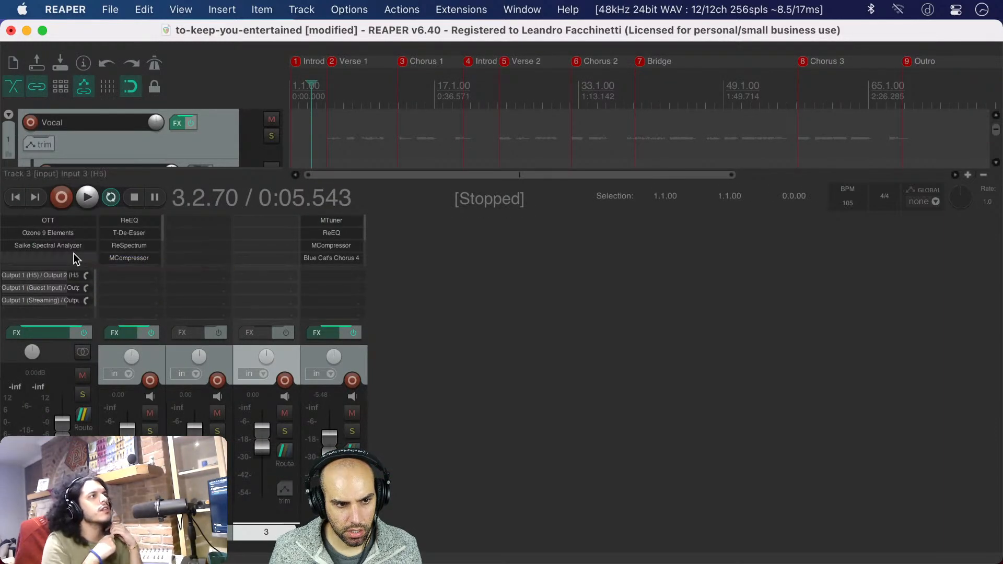
# Open Saike Spectral Analyzer (Alternative), widen its window, show the full frequency range and move it clear of the timeline
pyautogui.click(74, 245)
pyautogui.moveTo(402, 66); pyautogui.dragTo(491, 113)
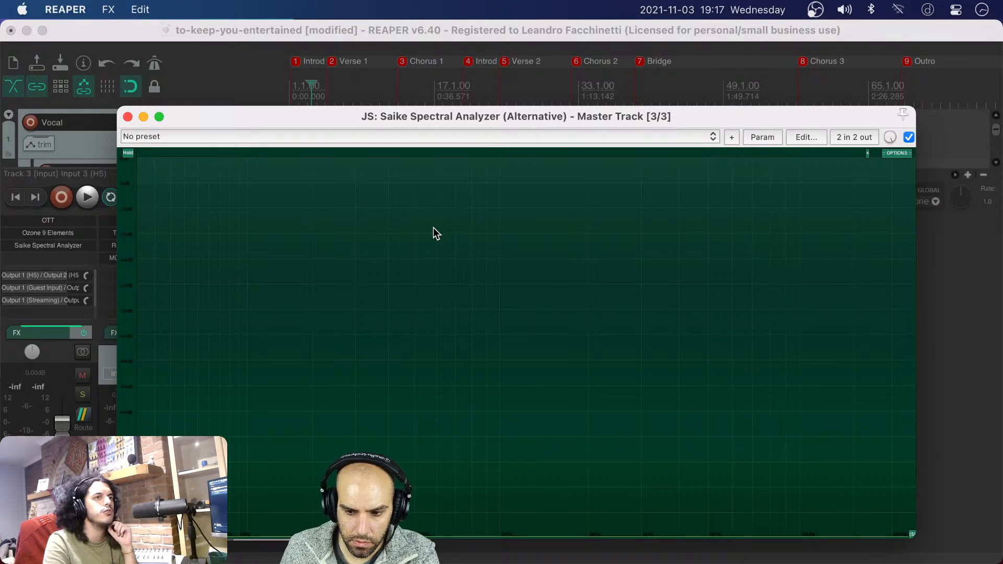
pyautogui.moveTo(594, 118); pyautogui.dragTo(527, 98)
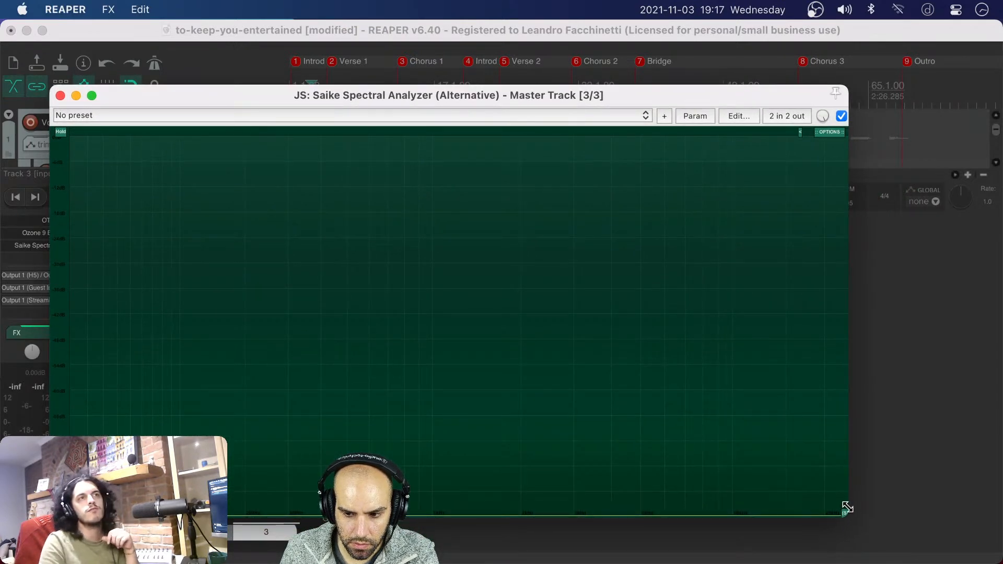
pyautogui.moveTo(845, 512); pyautogui.dragTo(900, 512)
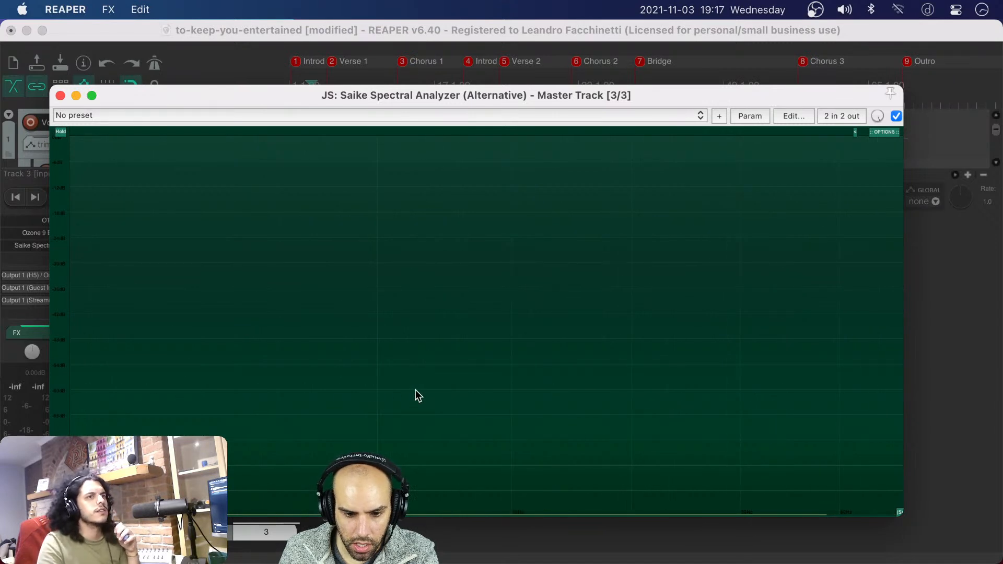
pyautogui.scroll(-10, 415, 389)
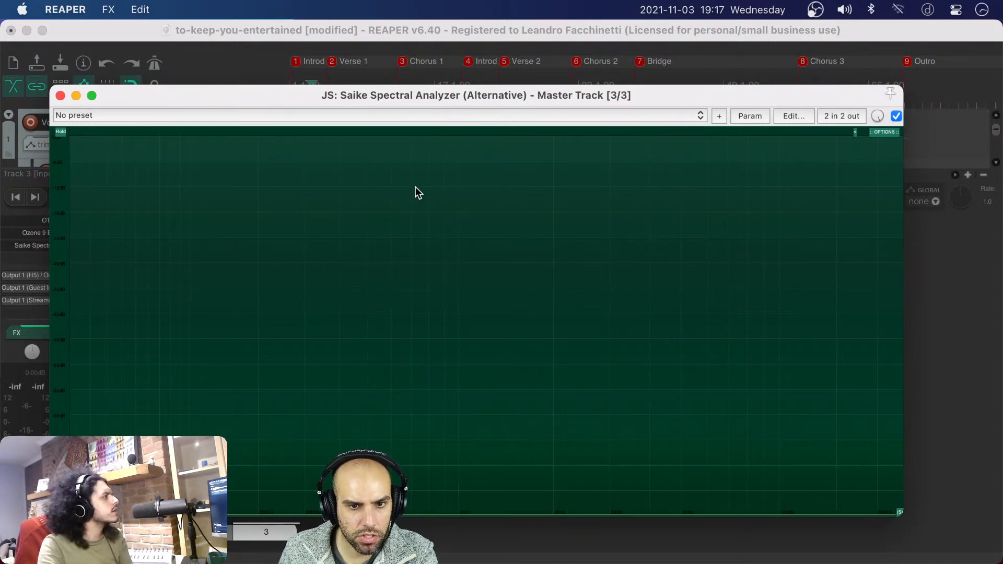
pyautogui.moveTo(320, 99); pyautogui.dragTo(565, 245)
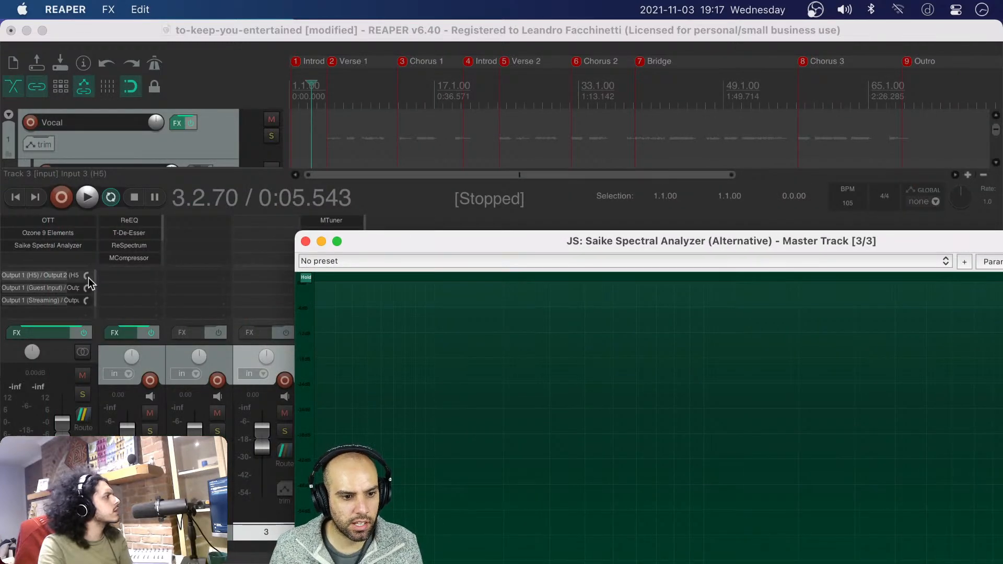
# Play the song from within the Introduction, examine the master's spectrum in the analyzer, and stop playback
pyautogui.click(308, 141)
pyautogui.press('space')
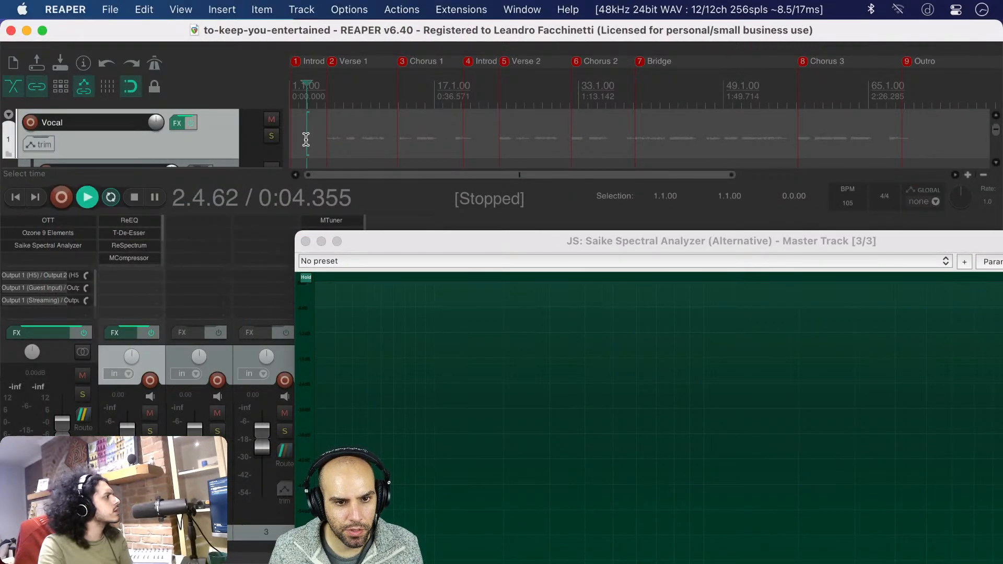
pyautogui.moveTo(563, 242); pyautogui.dragTo(343, 77)
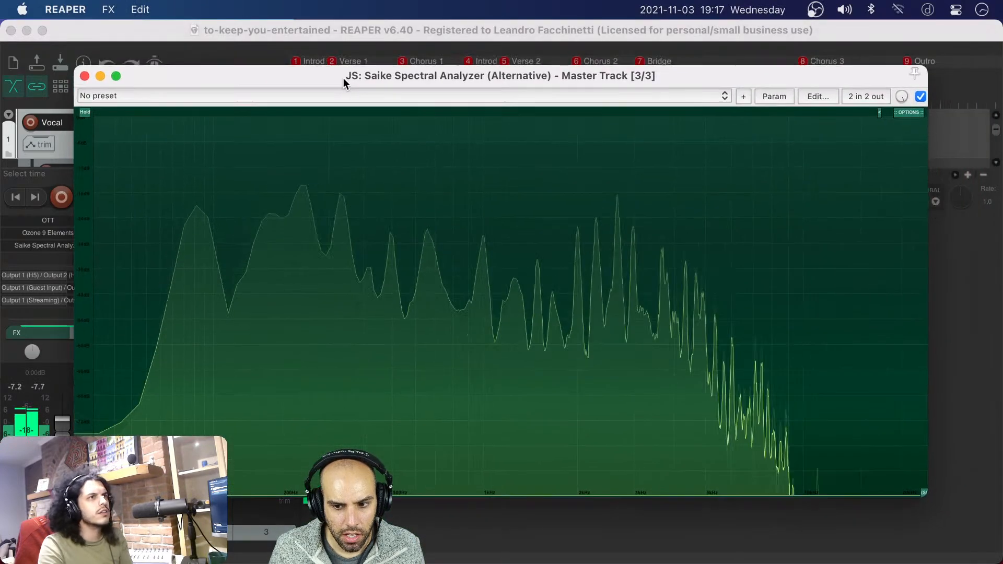
pyautogui.scroll(10, 479, 336)
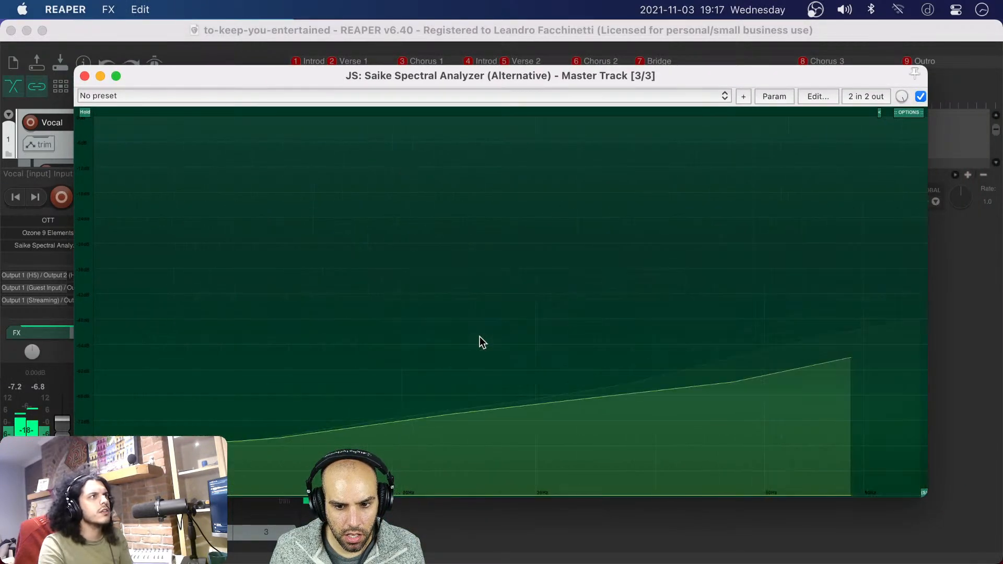
pyautogui.scroll(-10, 479, 337)
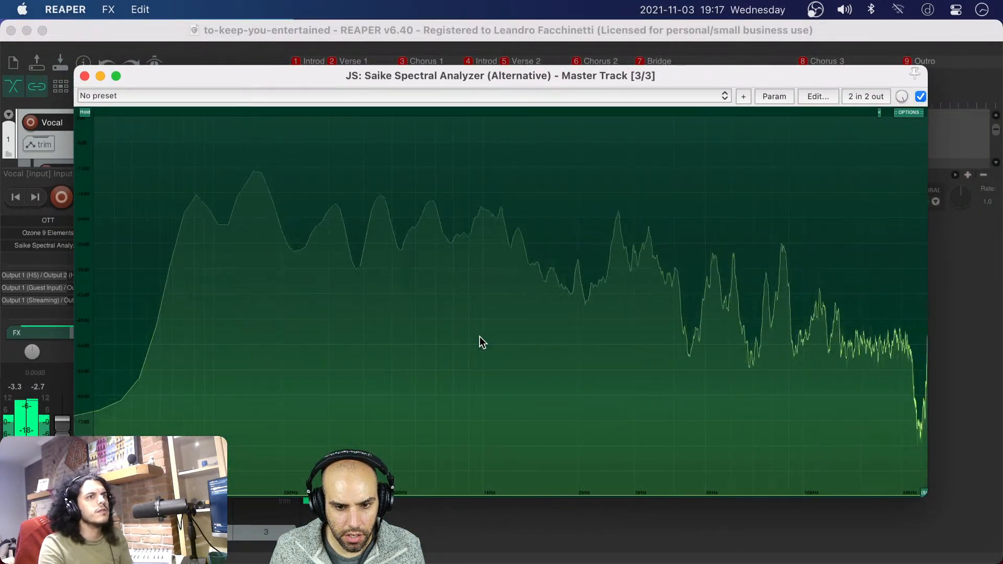
pyautogui.click(471, 525)
pyautogui.moveTo(411, 76); pyautogui.dragTo(422, 112)
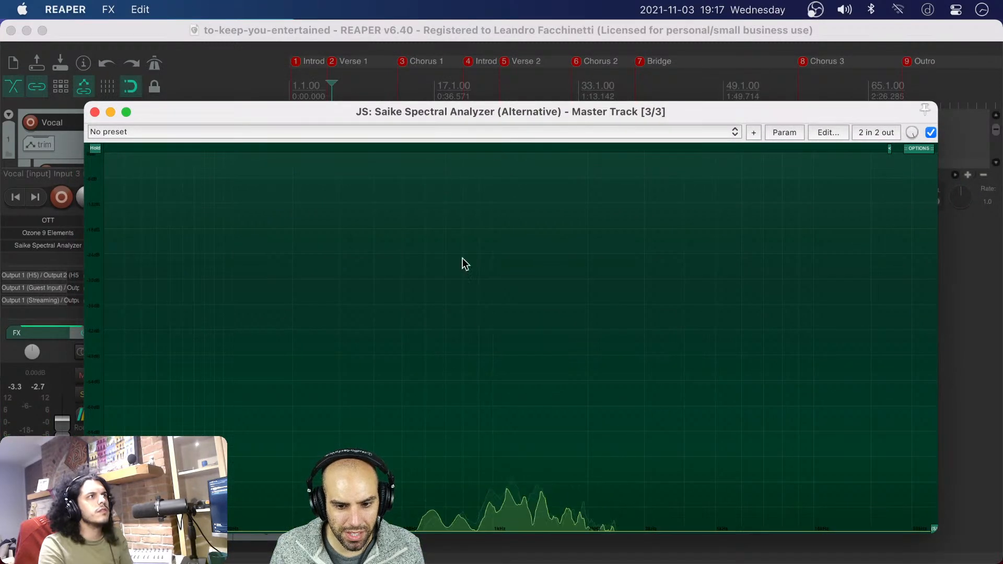
pyautogui.scroll(10, 463, 273)
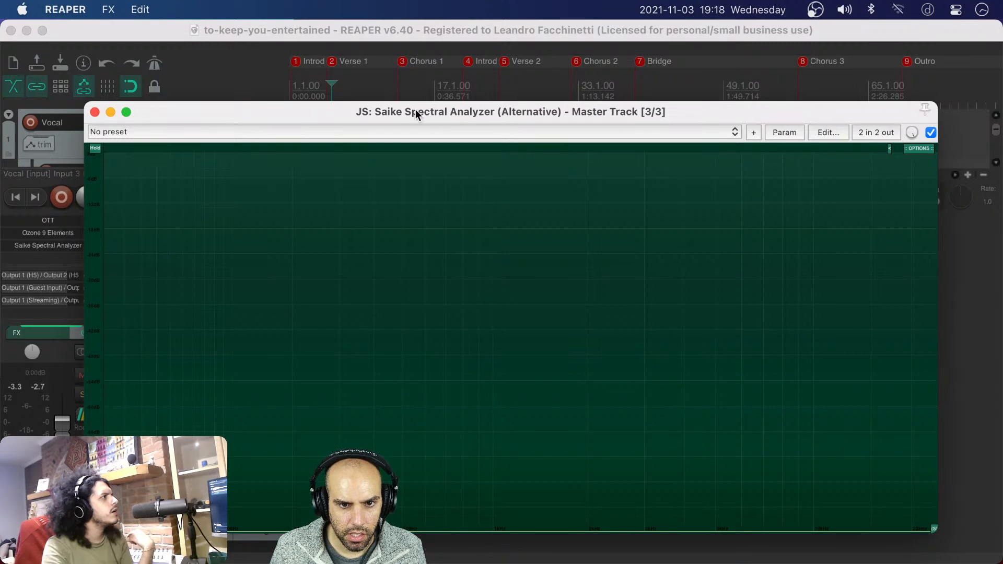
# Shrink the spectral analyzer window, place it beside the mixer channels and set the edit cursor at the start of Verse 1
pyautogui.moveTo(415, 109); pyautogui.dragTo(355, 69)
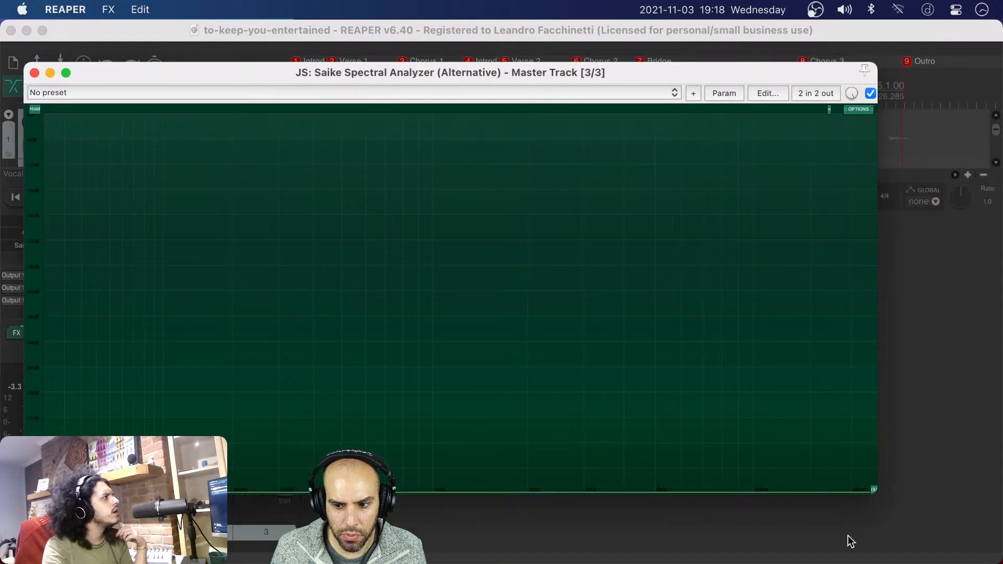
pyautogui.moveTo(875, 489); pyautogui.dragTo(450, 351)
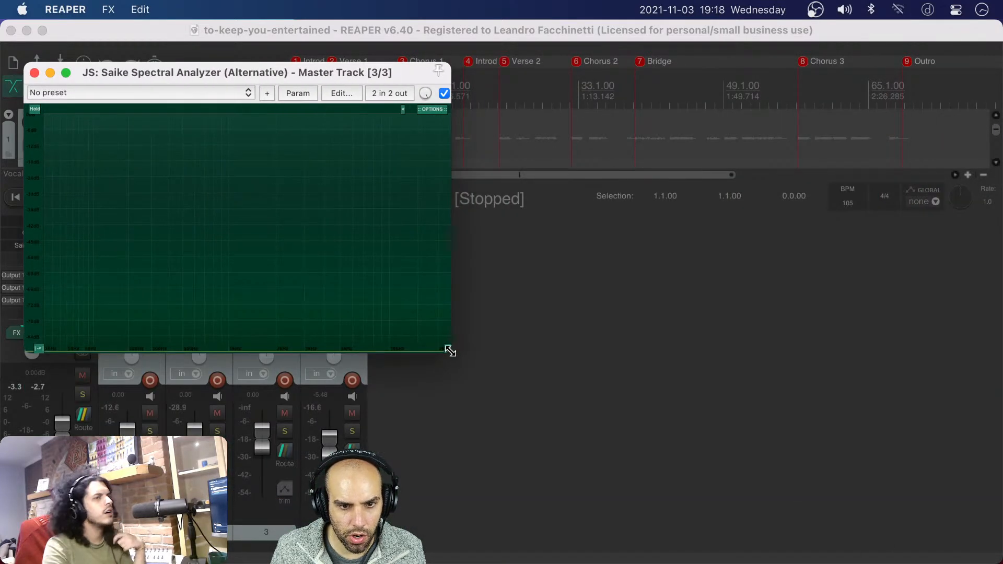
pyautogui.moveTo(243, 77); pyautogui.dragTo(731, 223)
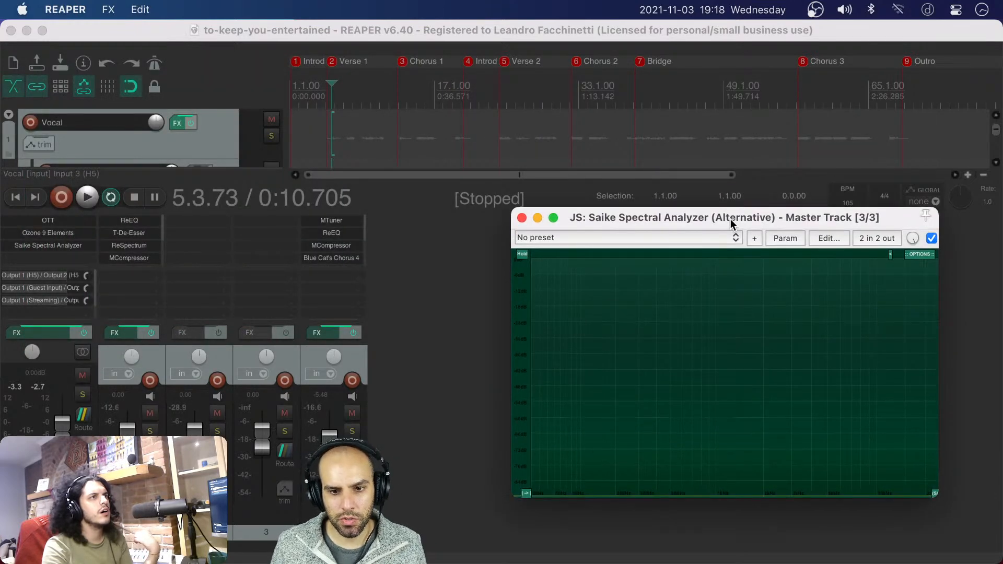
pyautogui.click(327, 129)
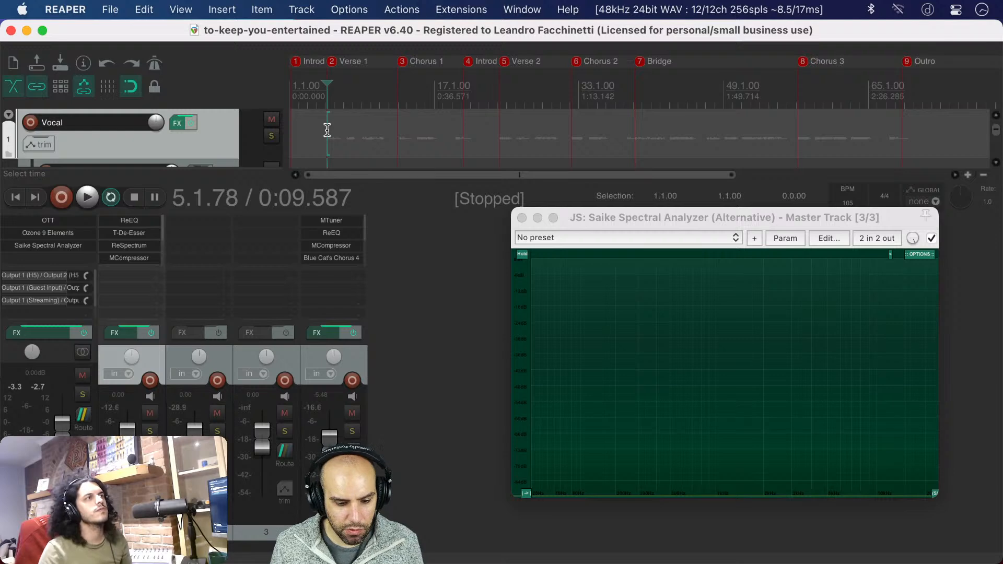
# Set the edit cursor within the Introduction, enlarge the spectral analyzer window and move it up beside the mixer channels
pyautogui.press('super+Tab')
pyautogui.press('super+shift+Tab')
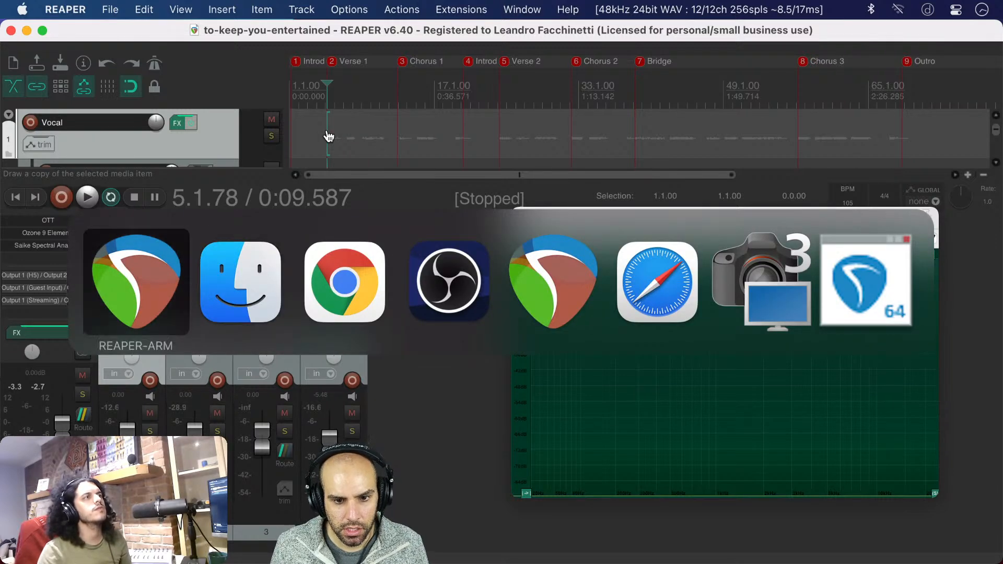
pyautogui.click(313, 142)
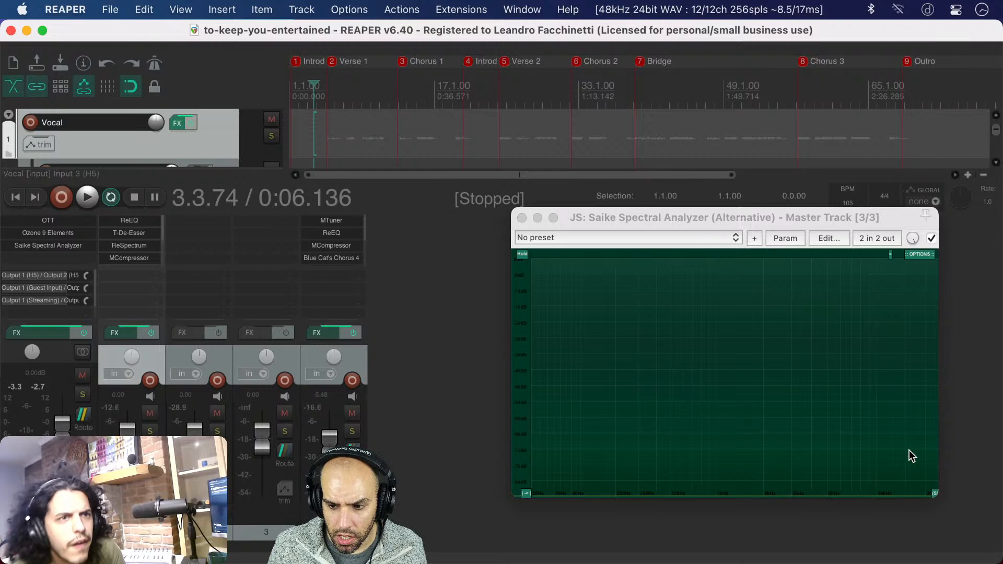
pyautogui.moveTo(938, 498); pyautogui.dragTo(973, 505)
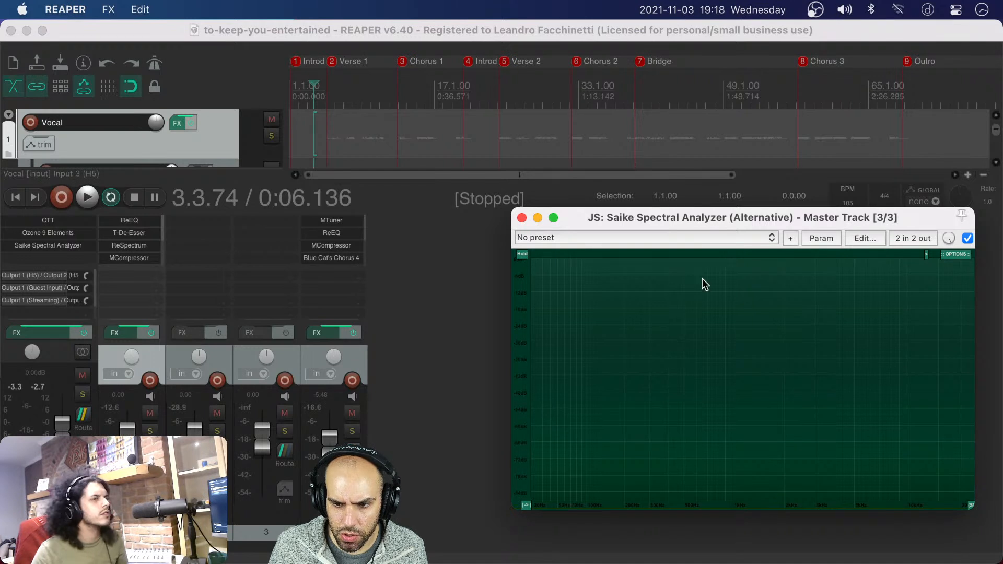
pyautogui.moveTo(767, 217); pyautogui.dragTo(680, 154)
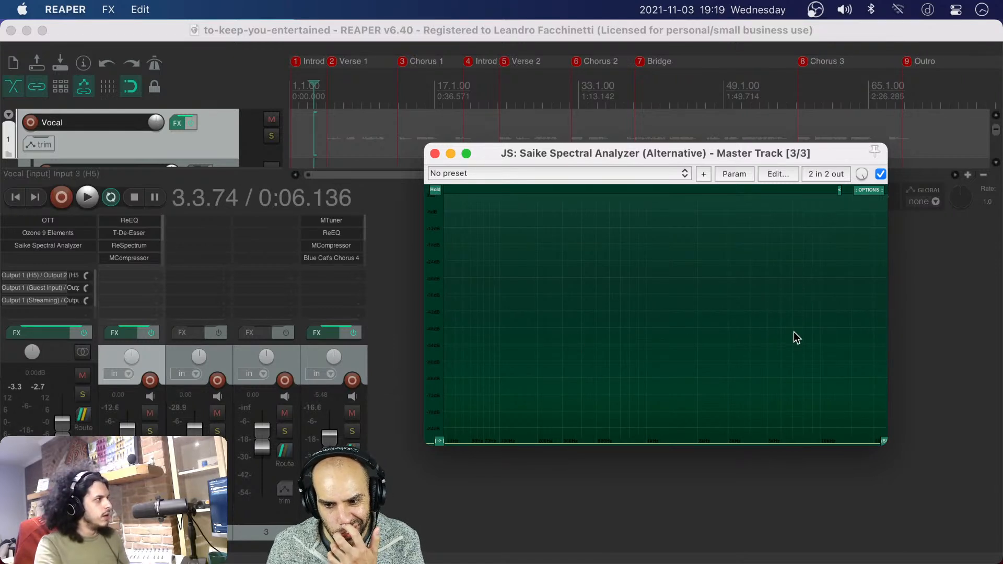
pyautogui.moveTo(801, 153); pyautogui.dragTo(732, 134)
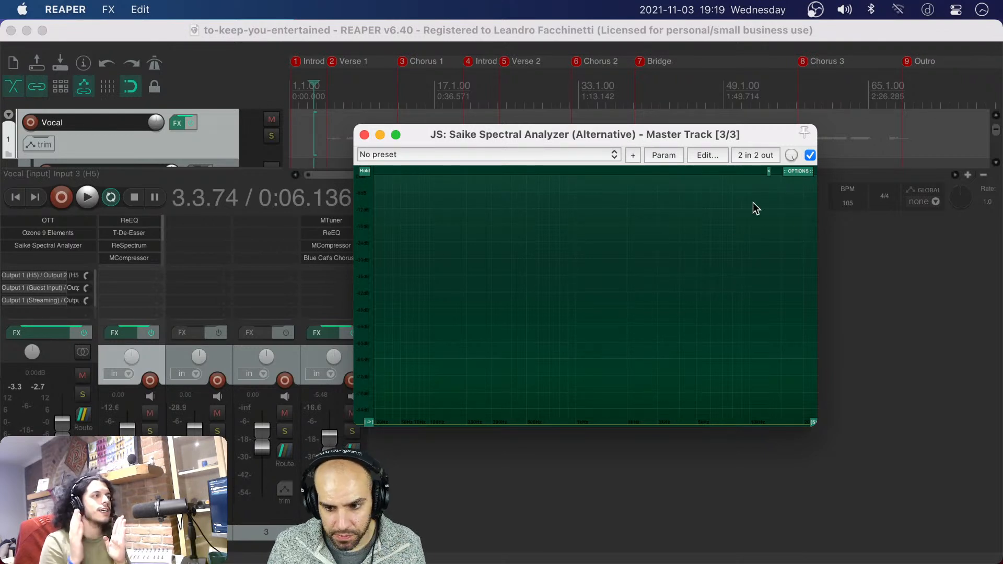
pyautogui.moveTo(723, 132); pyautogui.dragTo(762, 122)
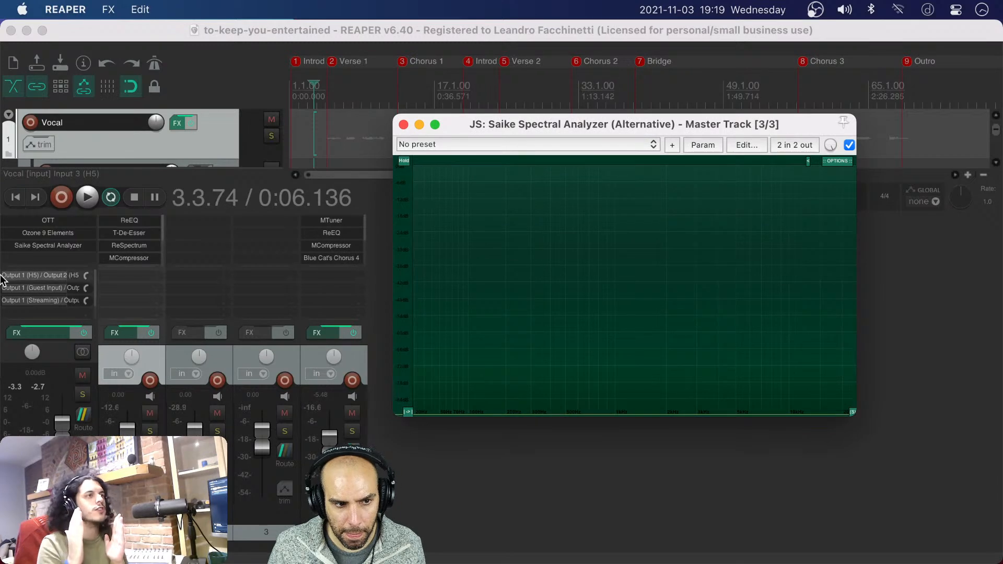
# Add the ReEQ effect to the end of the master track's effects chain
pyautogui.doubleClick(26, 258)
pyautogui.write('reeq')
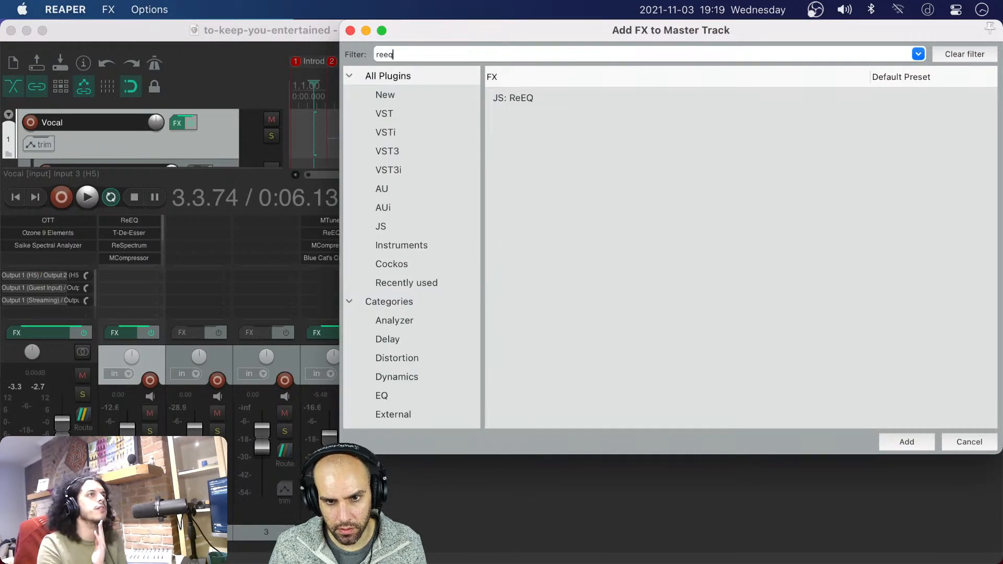
pyautogui.press('Down')
pyautogui.press('Return')
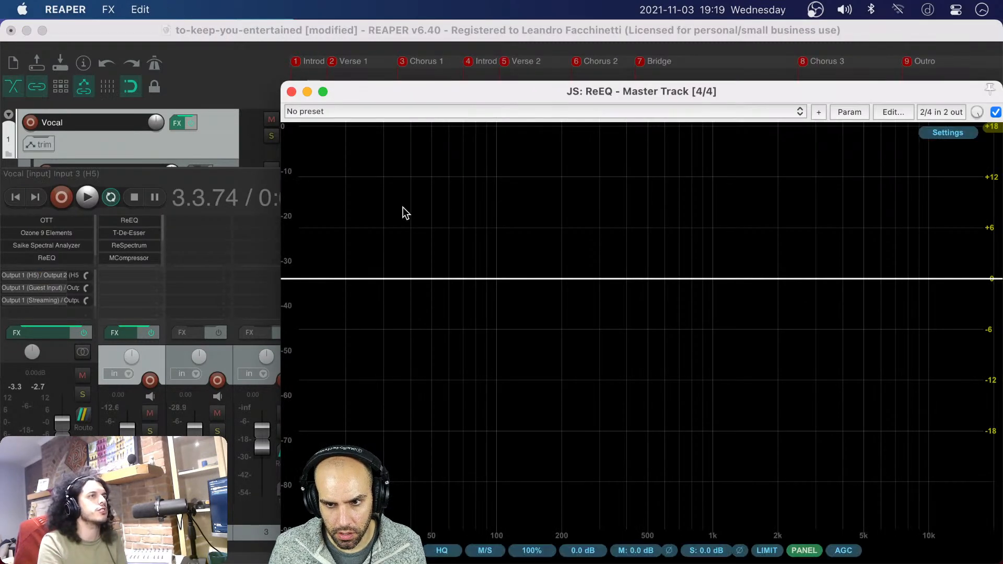
# Shrink the ReEQ window and arrange it directly above the spectral analyzer window, both clear of the mixer channels
pyautogui.moveTo(589, 96); pyautogui.dragTo(358, 82)
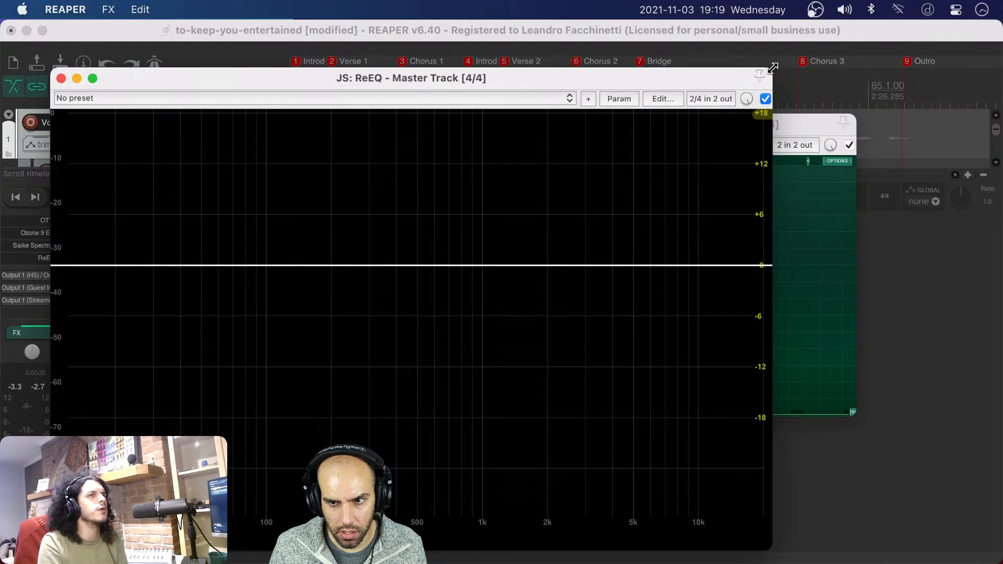
pyautogui.moveTo(773, 70); pyautogui.dragTo(761, 74)
pyautogui.hotkey('ctrl', 'alt', 'i')
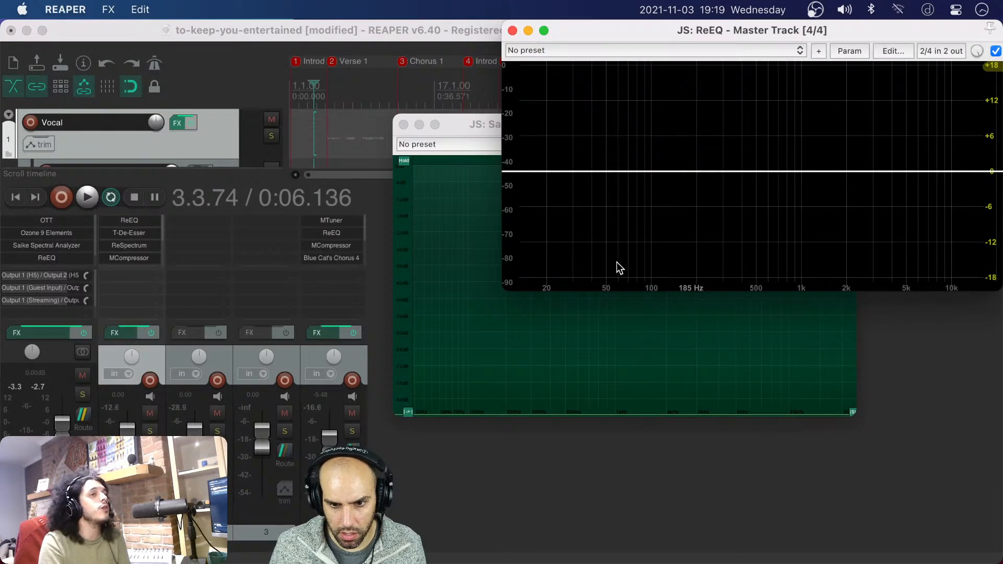
pyautogui.click(559, 327)
pyautogui.hotkey('ctrl', 'alt', 'k')
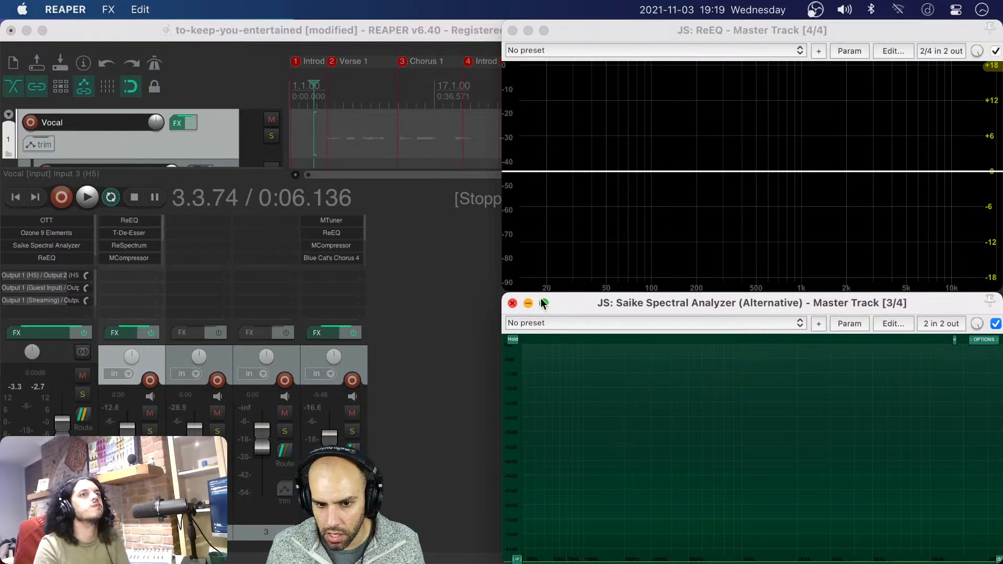
# Close both effect windows and remove ReEQ and Saike Spectral Analyzer (Alternative) from the master track
pyautogui.click(512, 303)
pyautogui.click(512, 30)
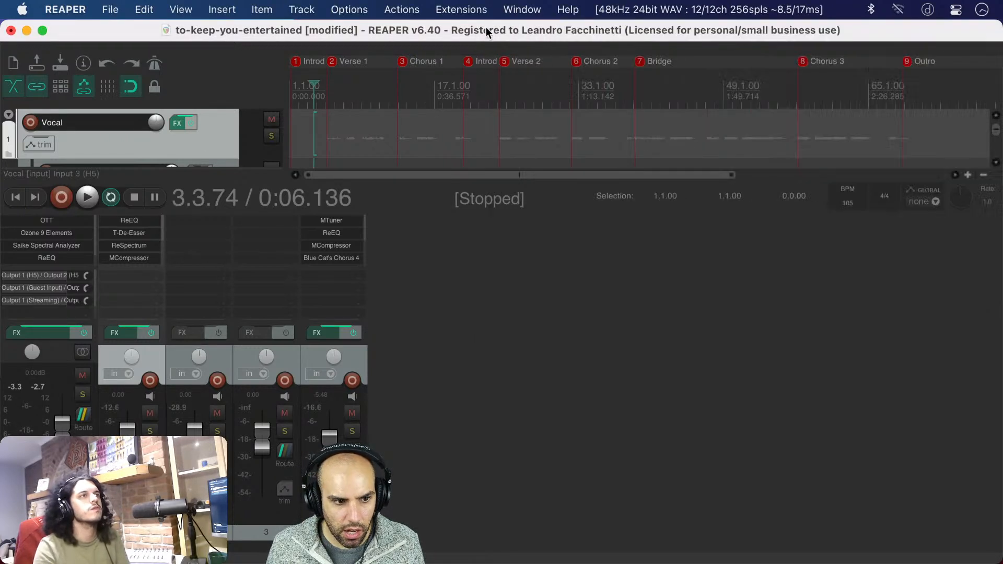
pyautogui.scroll(-1, 38, 248)
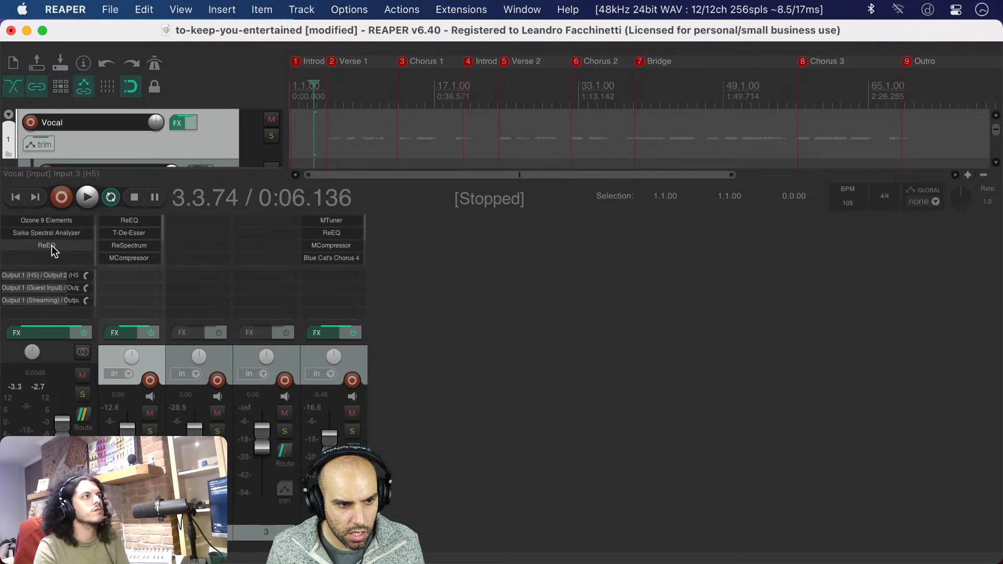
pyautogui.keyDown('alt'); pyautogui.click(52, 246); pyautogui.keyUp('alt')
pyautogui.keyDown('alt'); pyautogui.click(60, 248); pyautogui.keyUp('alt')
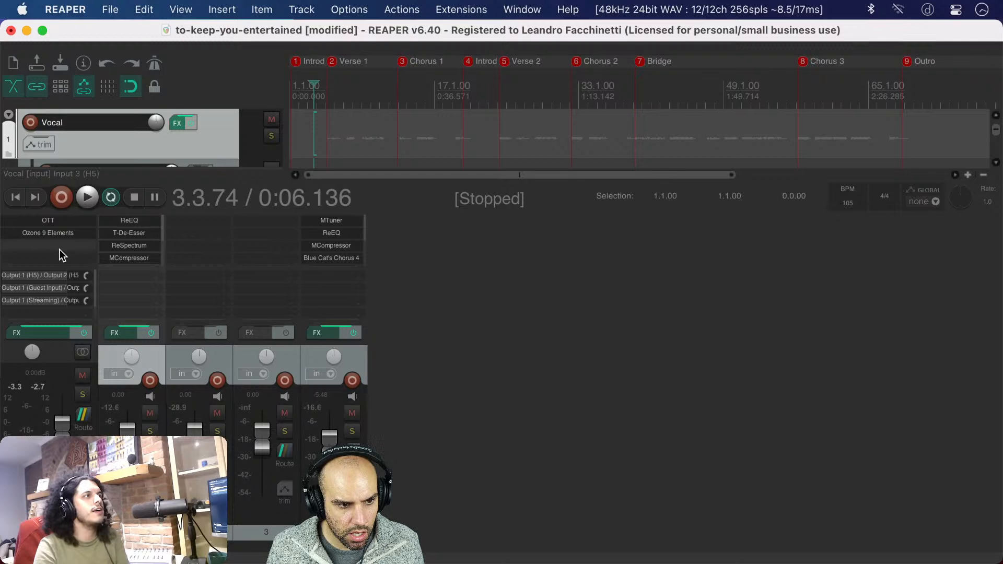
# Add the SPAN (Voxengo) analyzer after Ozone 9 Elements on the master track and move its window clear of the first mixer channels
pyautogui.doubleClick(56, 246)
pyautogui.write('san')
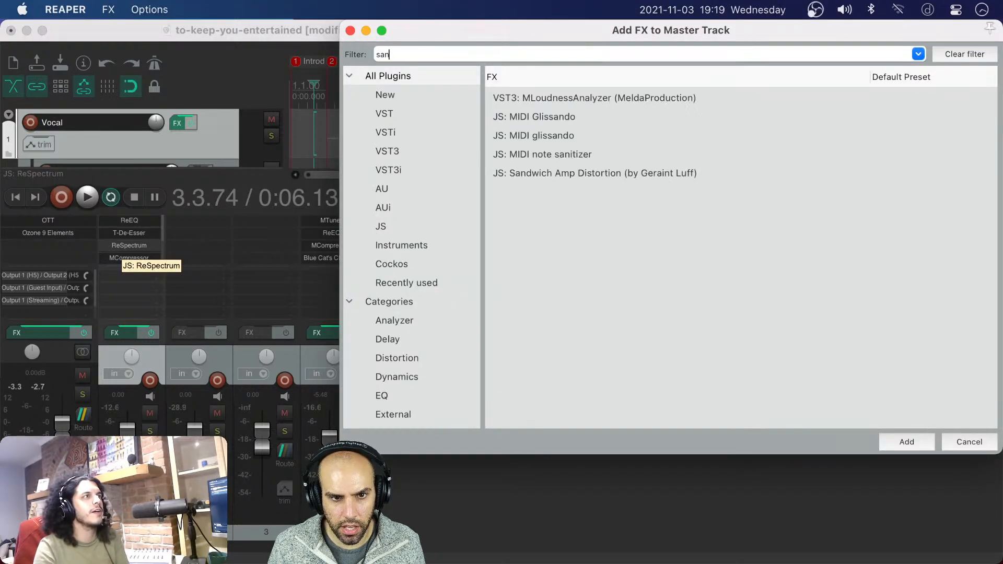
pyautogui.write('pan')
pyautogui.press('Down')
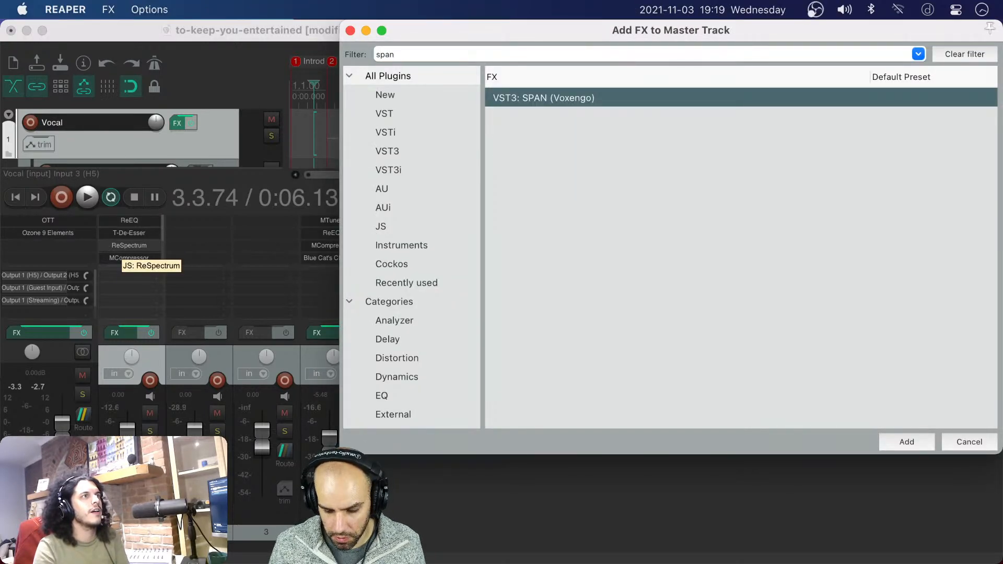
pyautogui.press('Return')
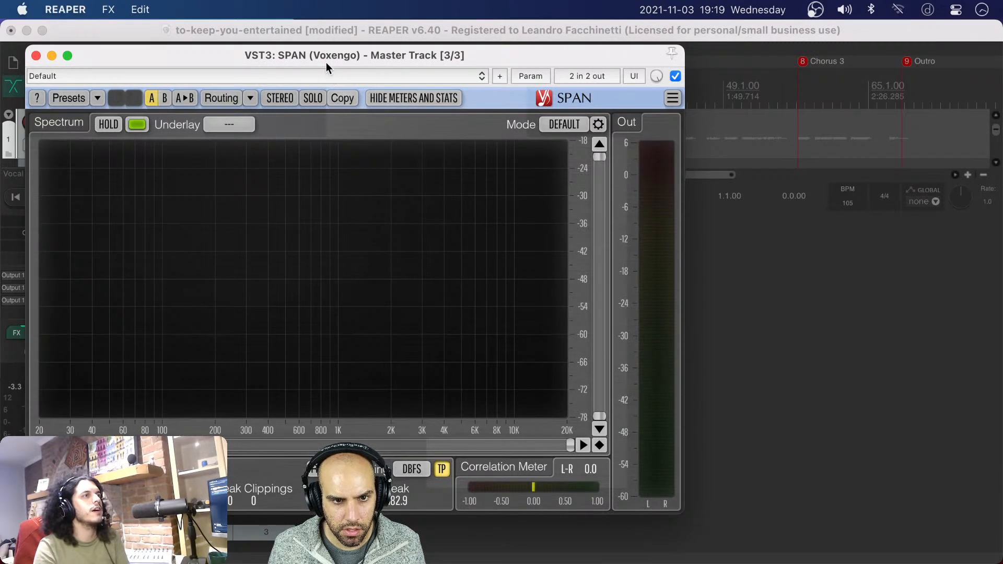
pyautogui.moveTo(326, 61); pyautogui.dragTo(641, 41)
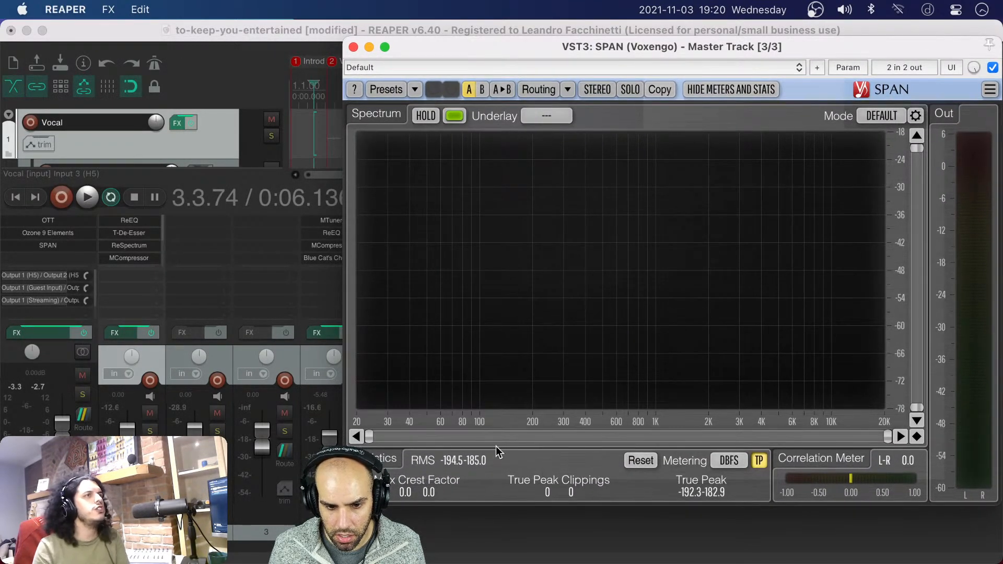
# Narrow SPAN's displayed frequency range to the highs from just below 3 kHz up to 20 kHz, and lower its window slightly
pyautogui.scroll(5, 480, 436)
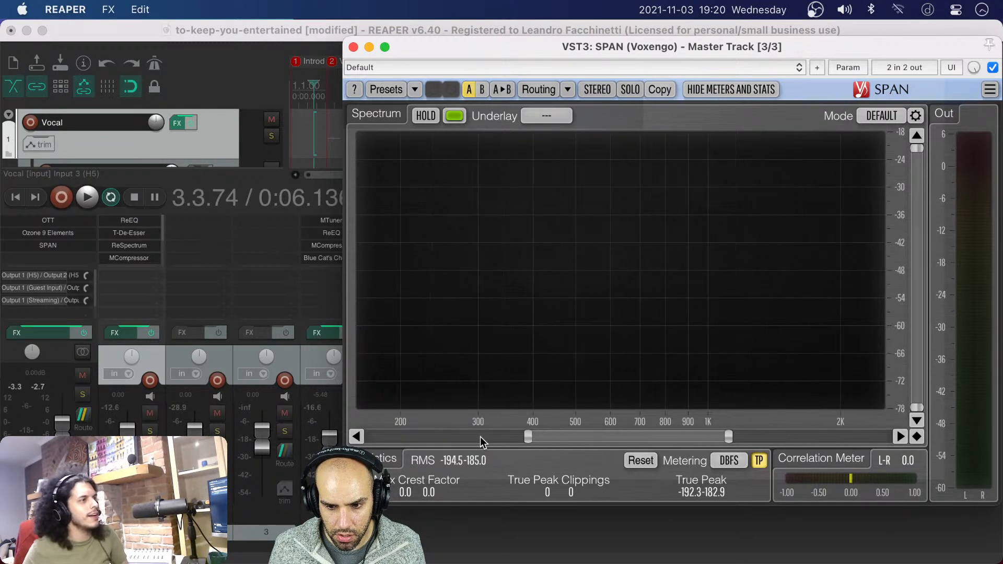
pyautogui.moveTo(481, 437); pyautogui.dragTo(791, 422)
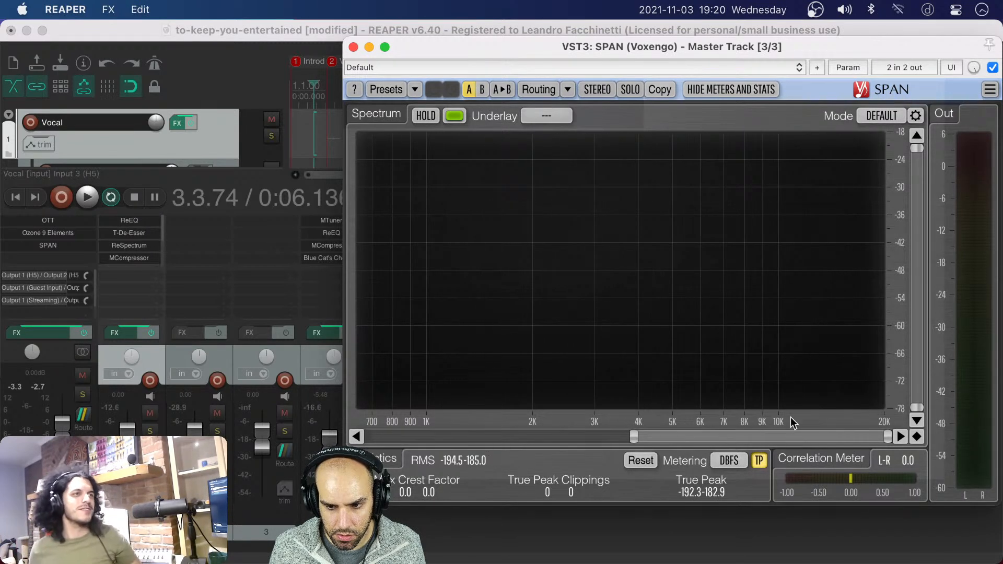
pyautogui.scroll(5, 730, 435)
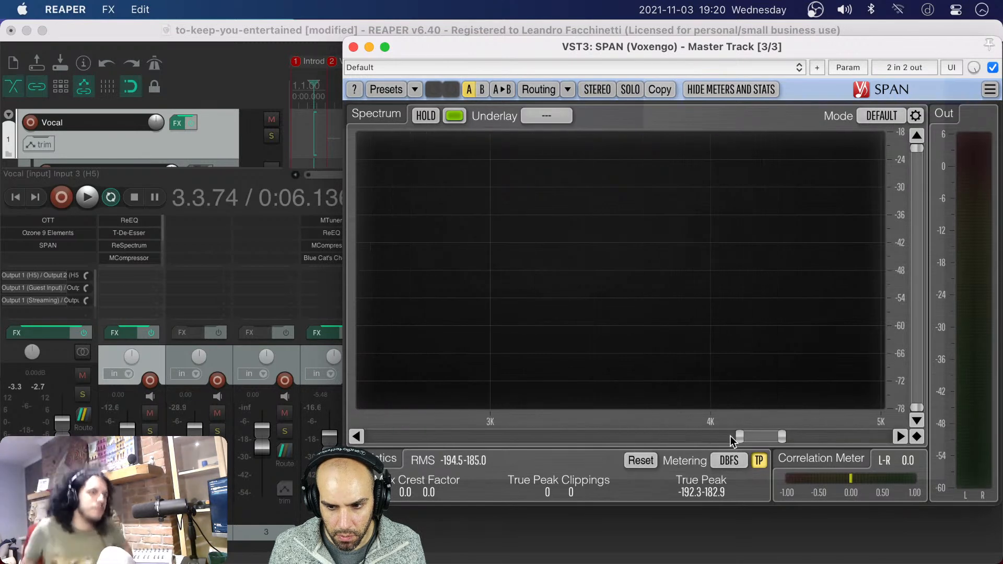
pyautogui.scroll(-5, 731, 436)
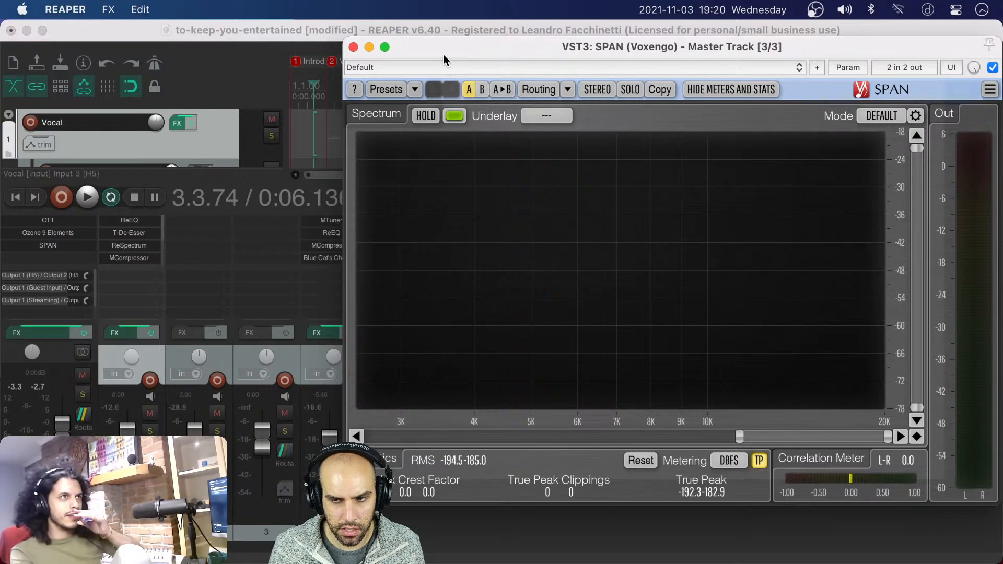
pyautogui.moveTo(443, 49); pyautogui.dragTo(426, 64)
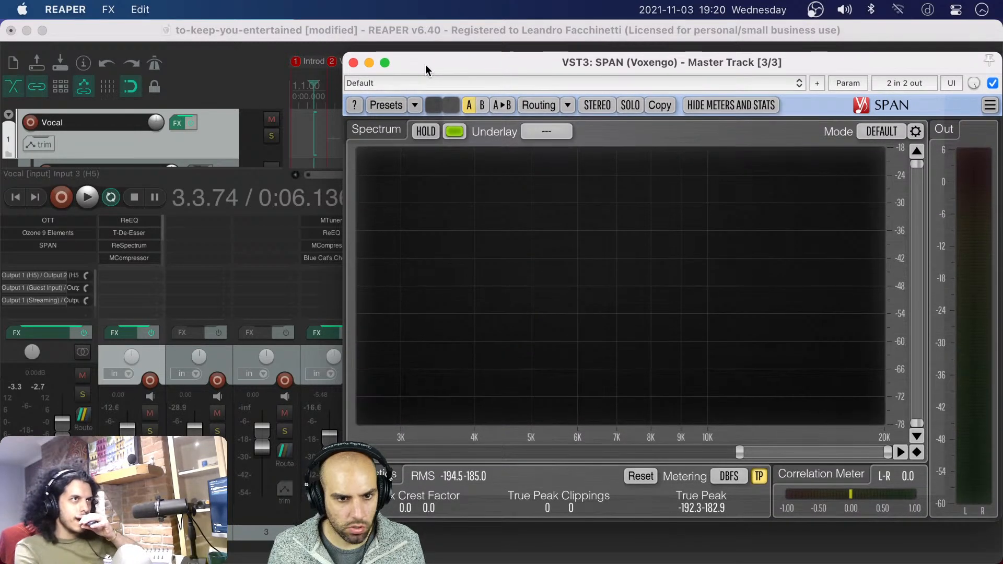
# Play the song from the beginning, extend SPAN's displayed range down to below 2 kHz, examine the master's highs and stop playback
pyautogui.click(307, 138)
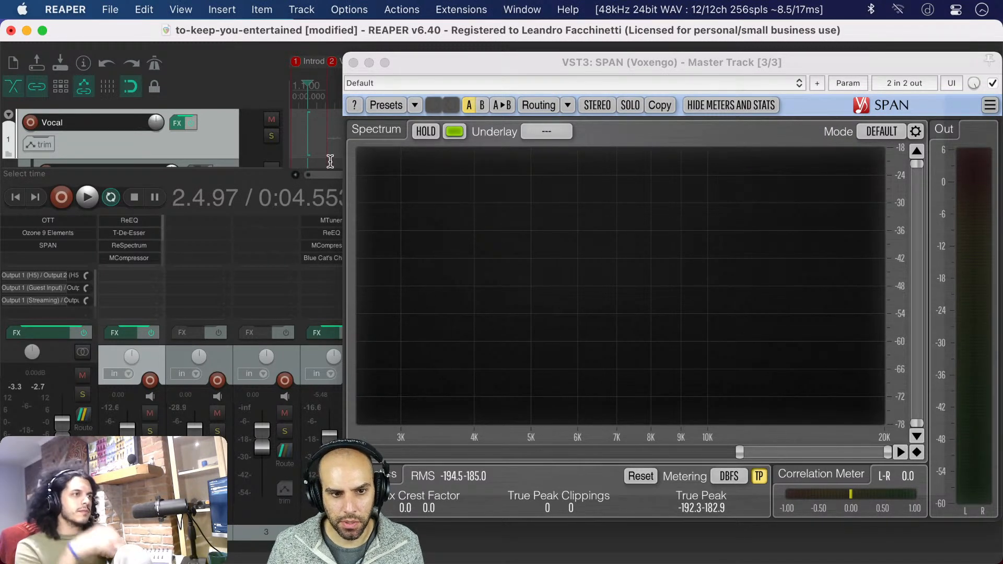
pyautogui.click(314, 152)
pyautogui.press('Home')
pyautogui.press('space')
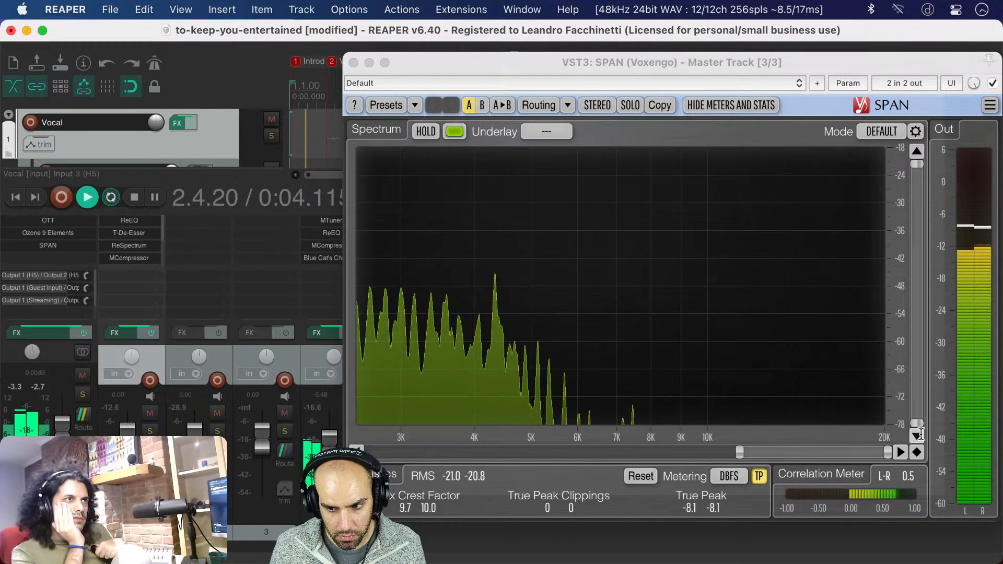
pyautogui.click(742, 455)
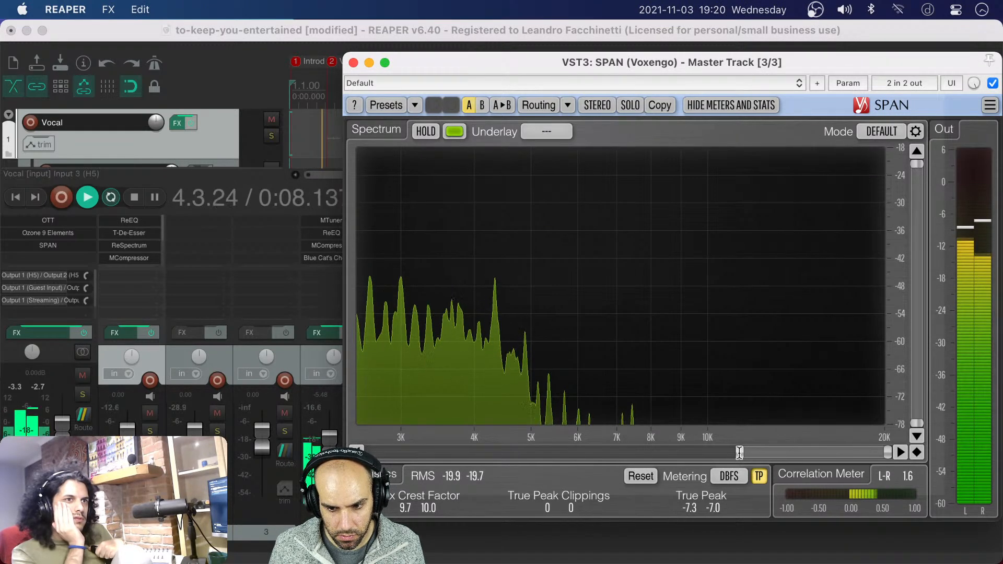
pyautogui.moveTo(739, 452); pyautogui.dragTo(693, 452)
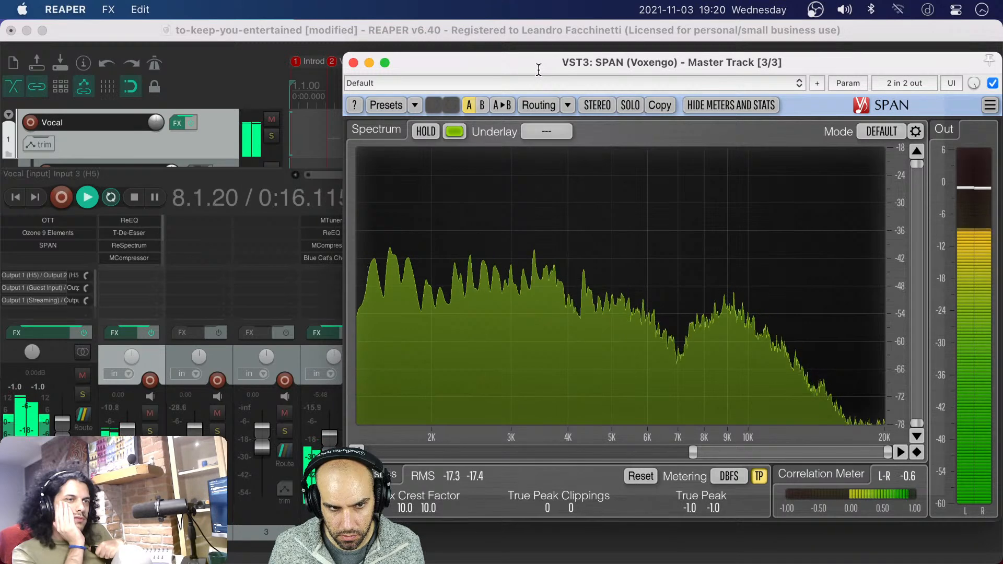
pyautogui.click(317, 36)
pyautogui.press('space')
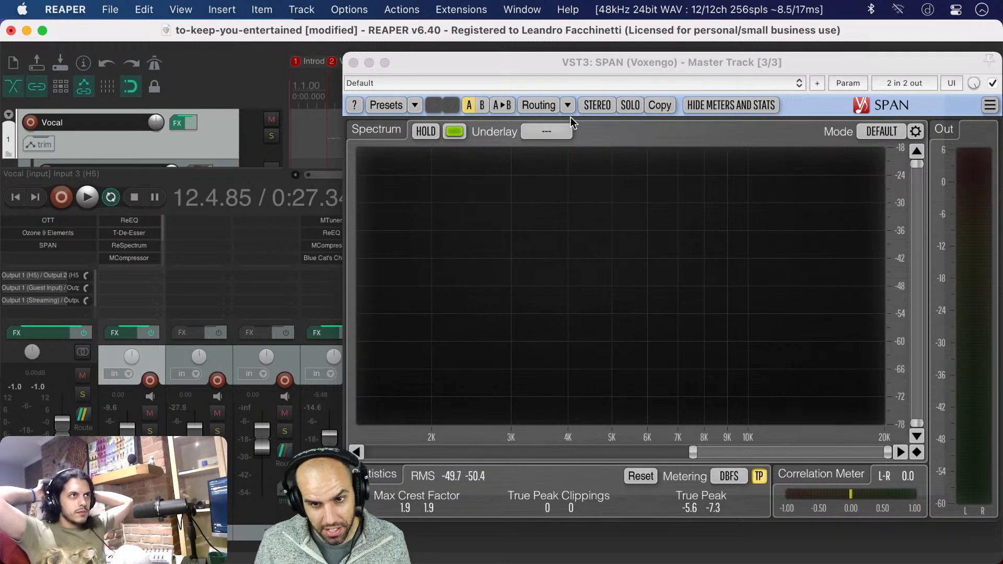
# Move the SPAN window clear of the mixer channels and the start of the timeline, and save the project
pyautogui.click(556, 61)
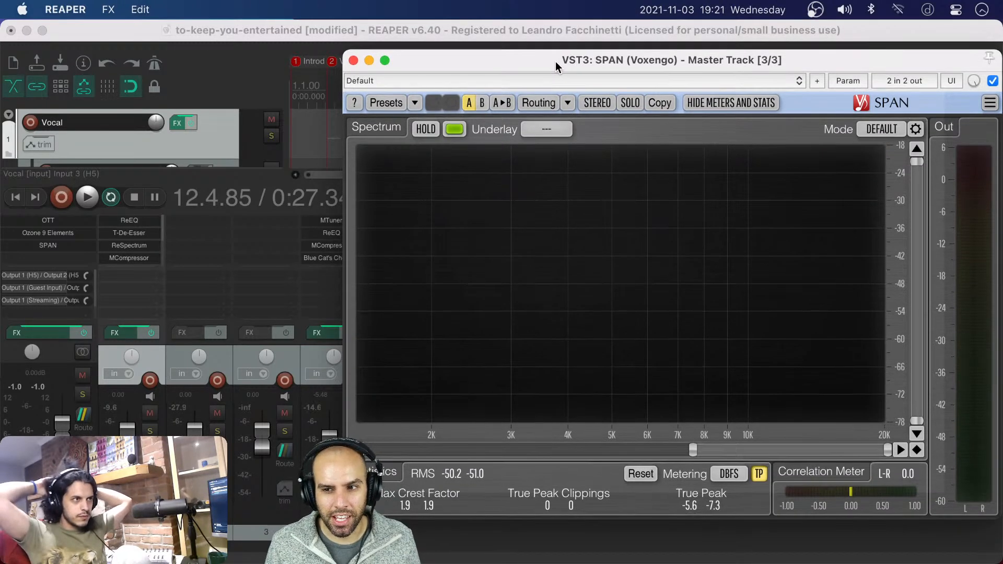
pyautogui.moveTo(551, 62); pyautogui.dragTo(543, 58)
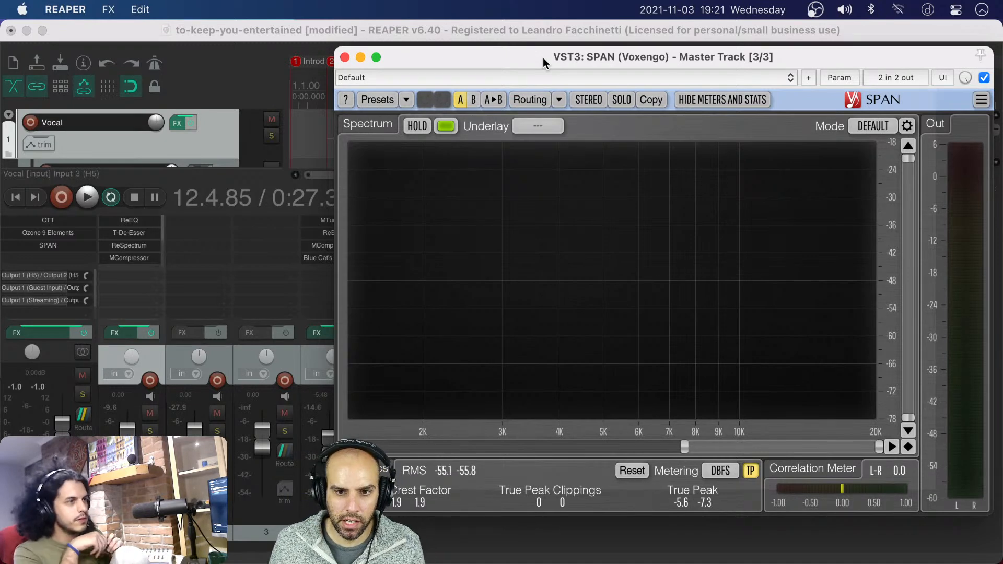
pyautogui.moveTo(543, 57); pyautogui.dragTo(526, 97)
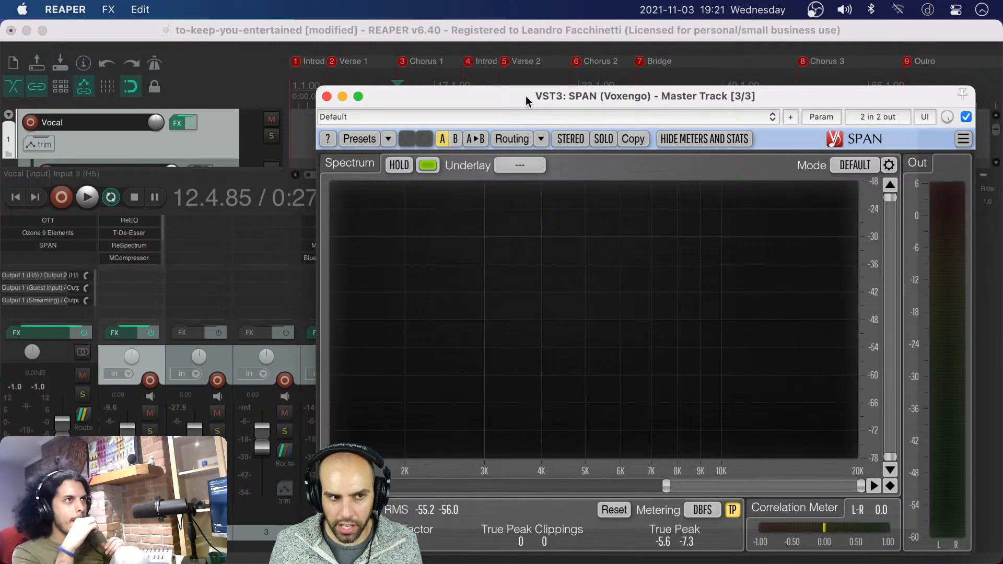
pyautogui.click(293, 32)
pyautogui.press('super+s')
pyautogui.moveTo(367, 97); pyautogui.dragTo(462, 98)
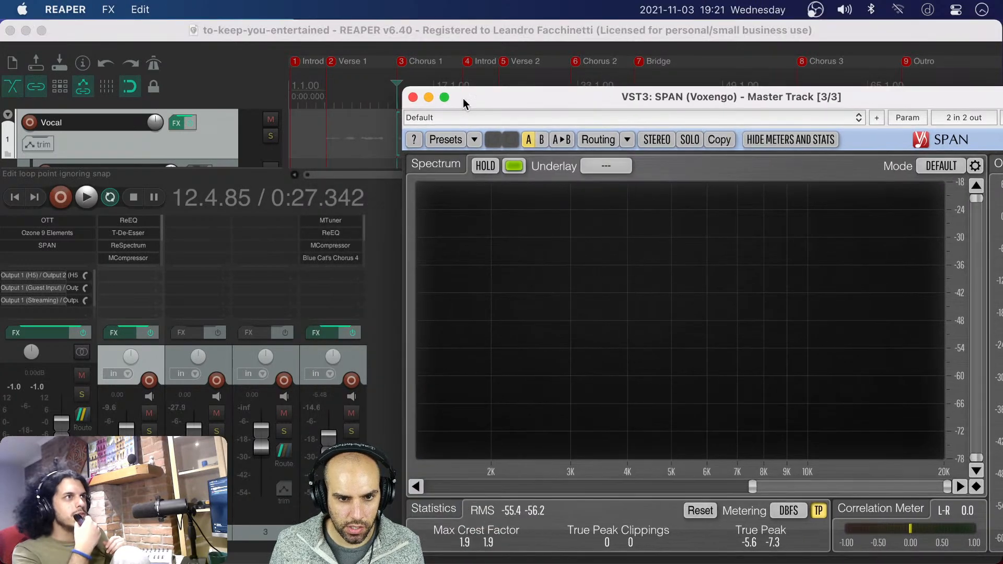
# Play the song from late in Verse 1 through Chorus 1, examine the master's high frequencies in SPAN, and stop playback
pyautogui.click(385, 131)
pyautogui.click(383, 132)
pyautogui.press('space')
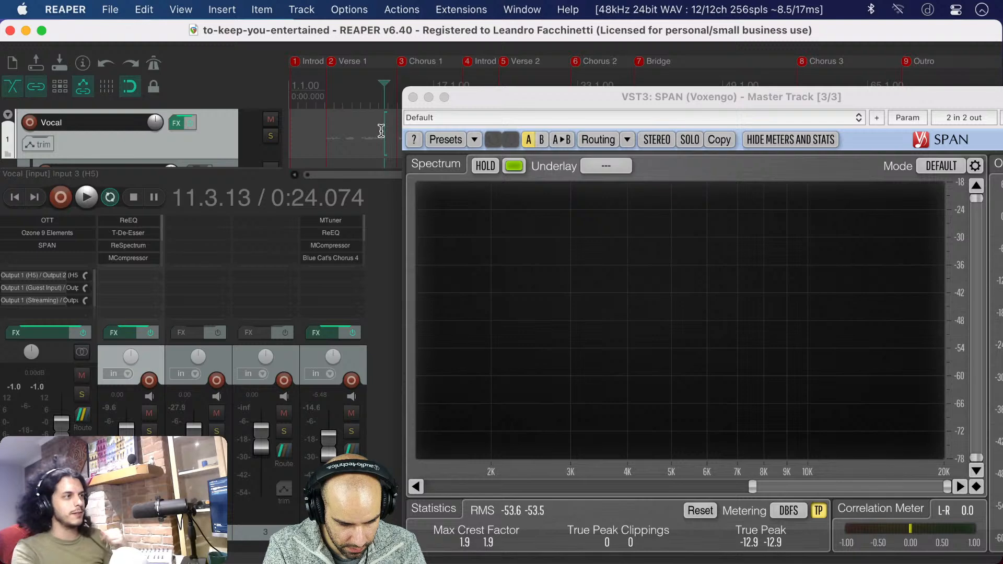
pyautogui.click(382, 130)
pyautogui.press('space')
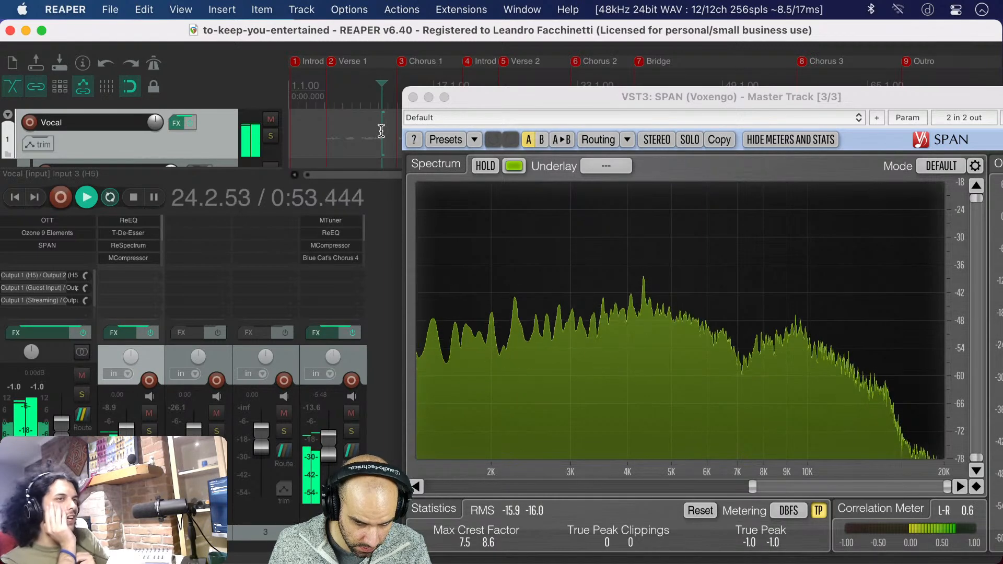
pyautogui.press('space')
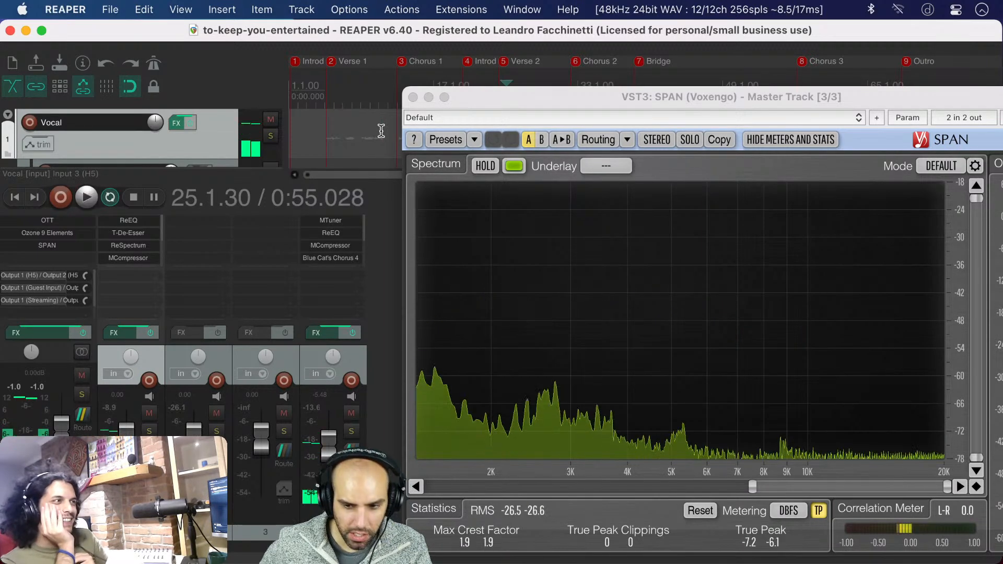
pyautogui.click(486, 98)
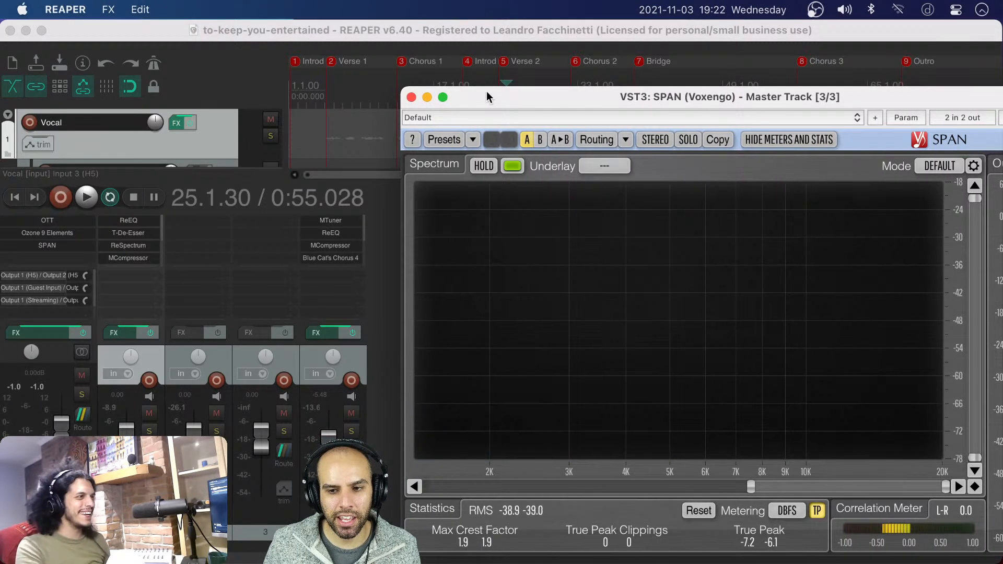
pyautogui.moveTo(487, 92); pyautogui.dragTo(487, 91)
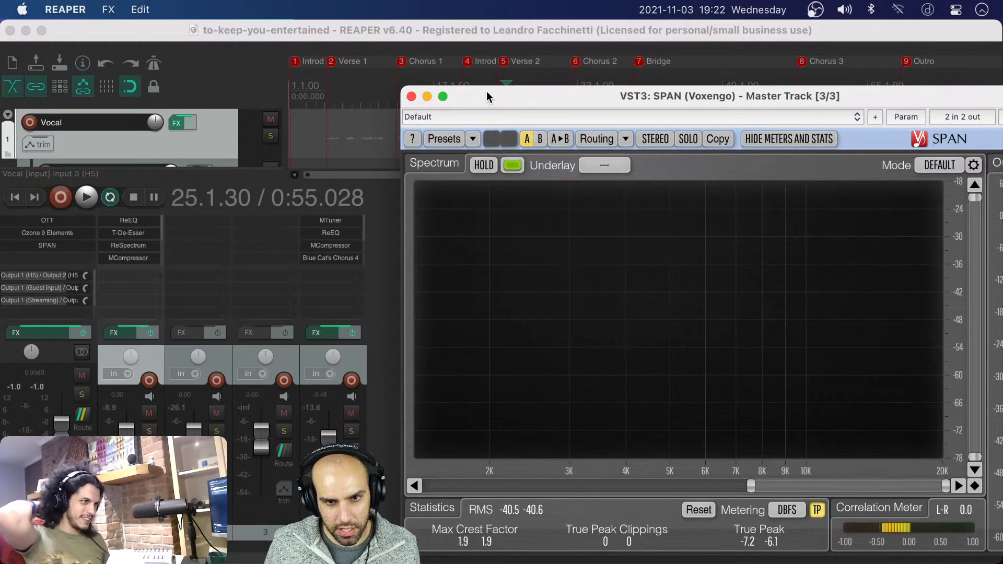
pyautogui.click(465, 32)
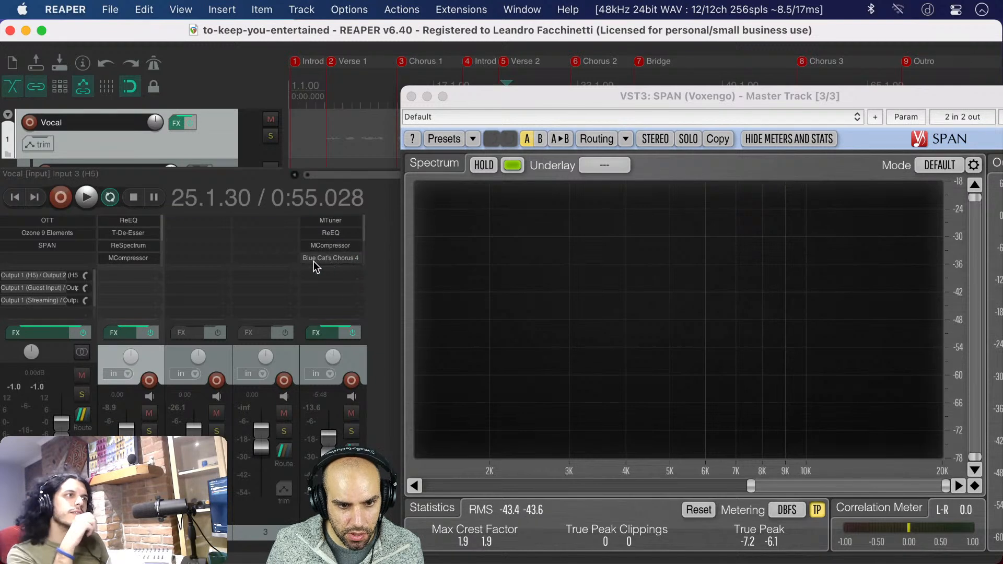
# Open the Guitar track's effects chain and examine its MTuner, ReEQ and MCompressor settings
pyautogui.scroll(-2, 329, 249)
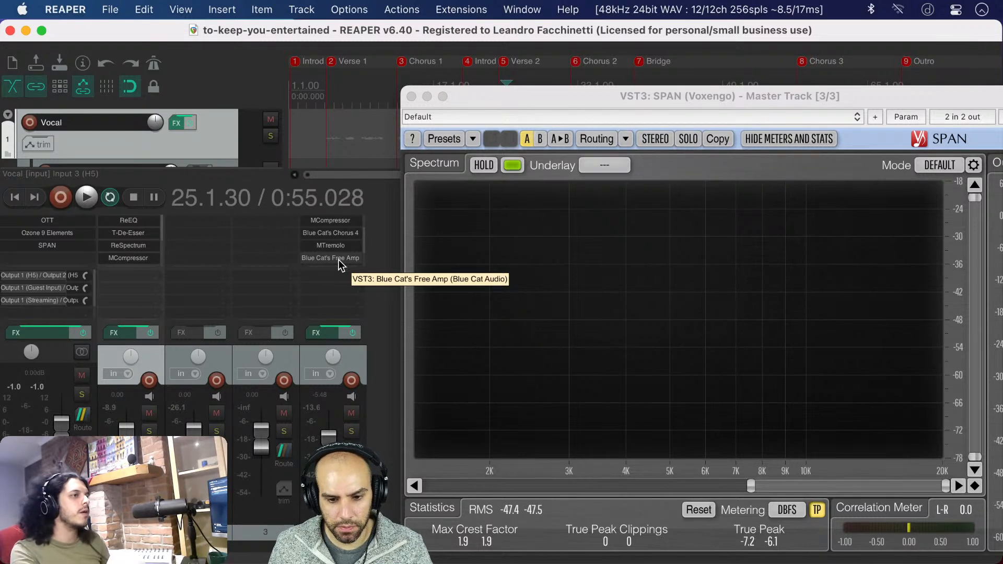
pyautogui.click(333, 333)
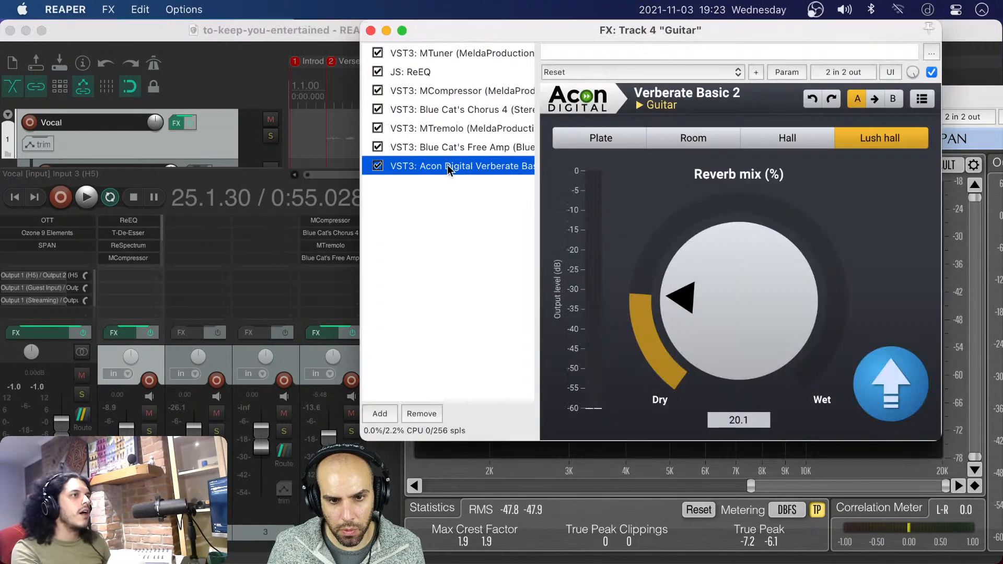
pyautogui.click(455, 52)
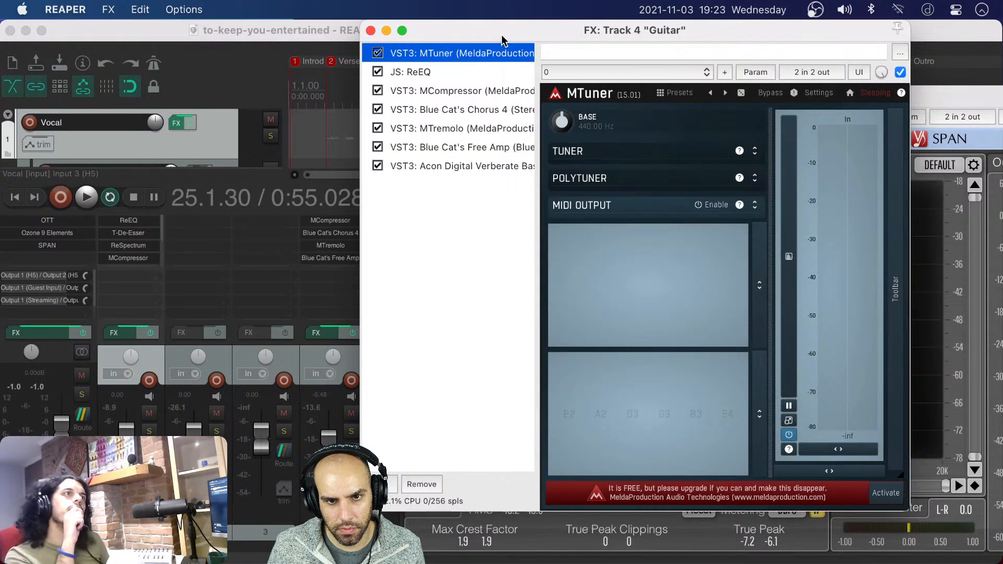
pyautogui.moveTo(501, 39); pyautogui.dragTo(593, 24)
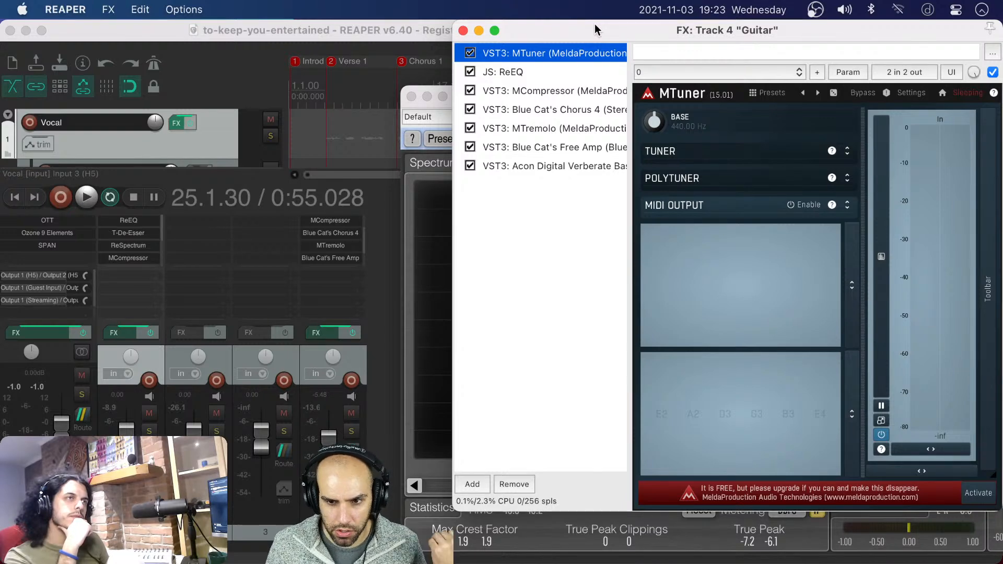
pyautogui.click(513, 70)
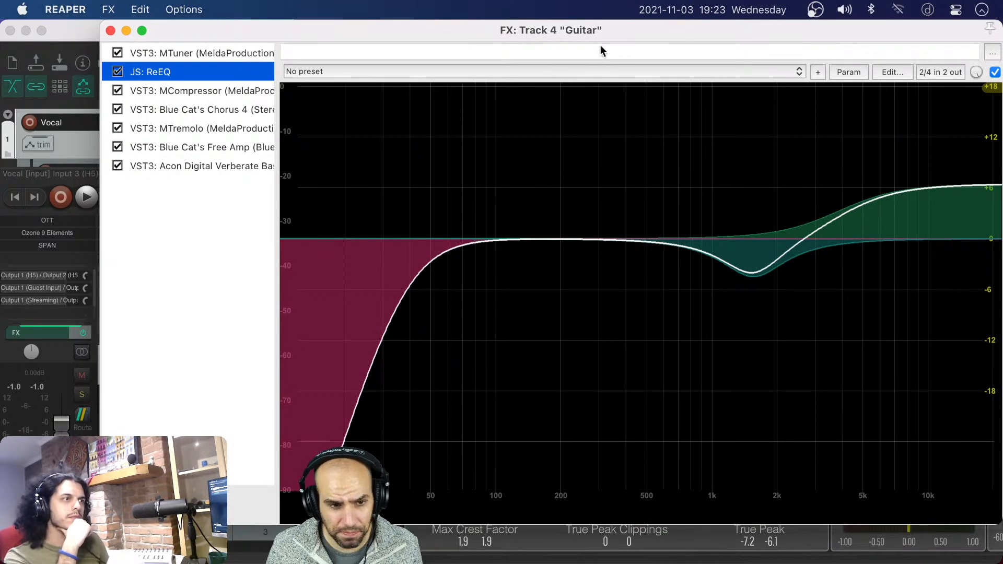
pyautogui.click(188, 95)
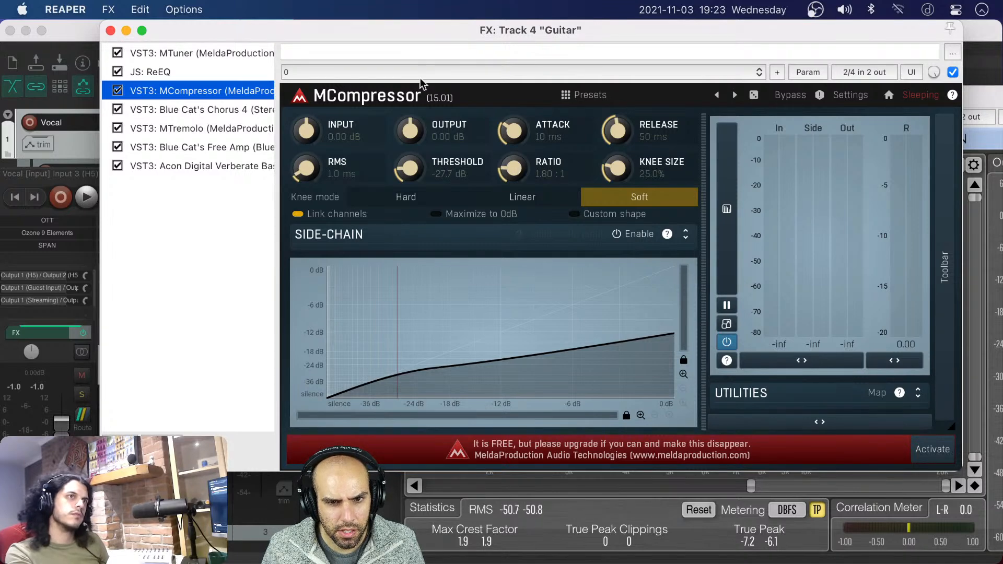
pyautogui.moveTo(375, 39); pyautogui.dragTo(423, 79)
# Examine the Blue Cat's Chorus 4 and MTremolo settings in the Guitar track's effects chain
pyautogui.click(218, 153)
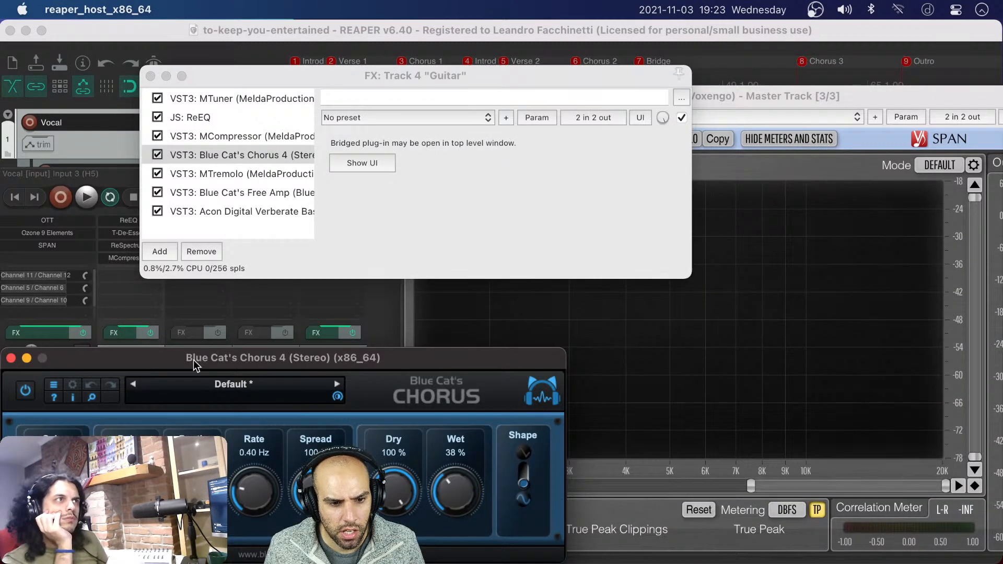
pyautogui.moveTo(193, 359); pyautogui.dragTo(491, 171)
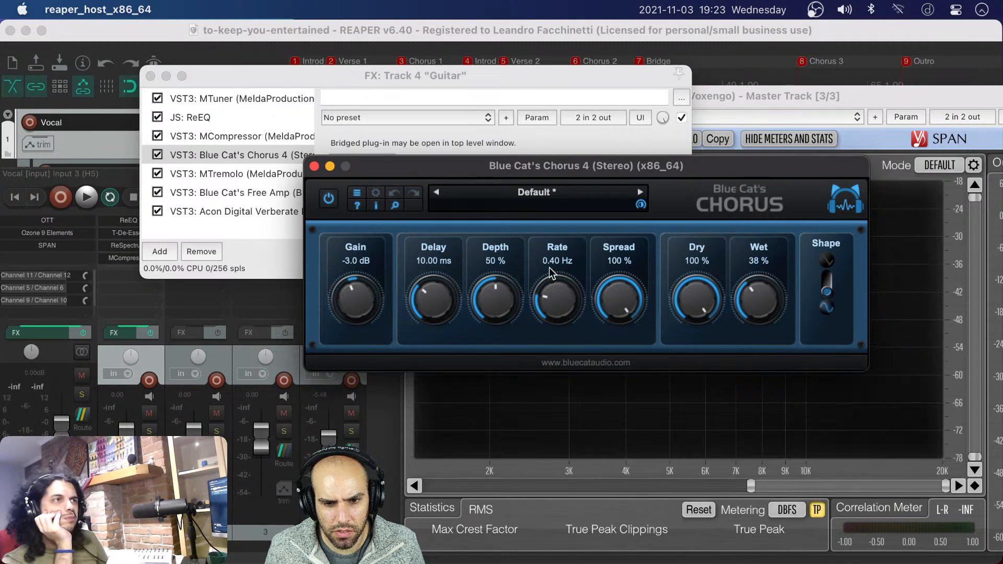
pyautogui.click(314, 166)
pyautogui.click(286, 174)
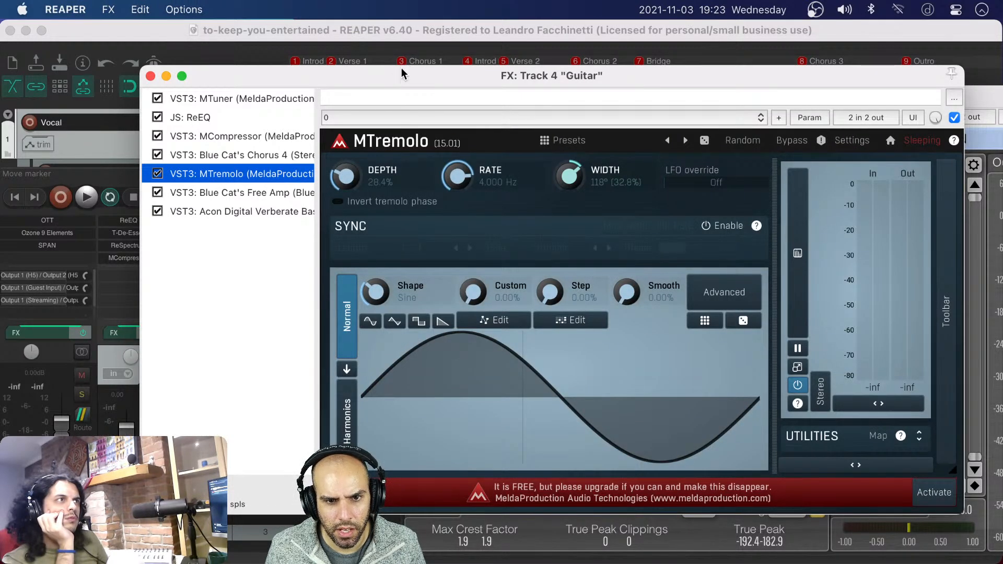
pyautogui.moveTo(403, 72); pyautogui.dragTo(442, 55)
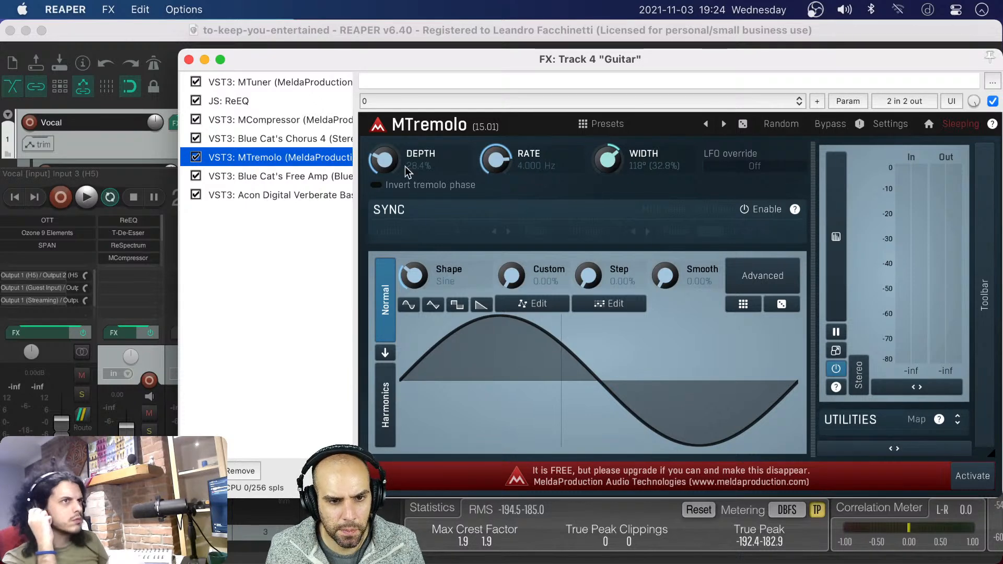
# Examine the Guitar track's Blue Cat's Free Amp and Verberate Basic 2 reverb settings, and close its effects chain
pyautogui.click(306, 178)
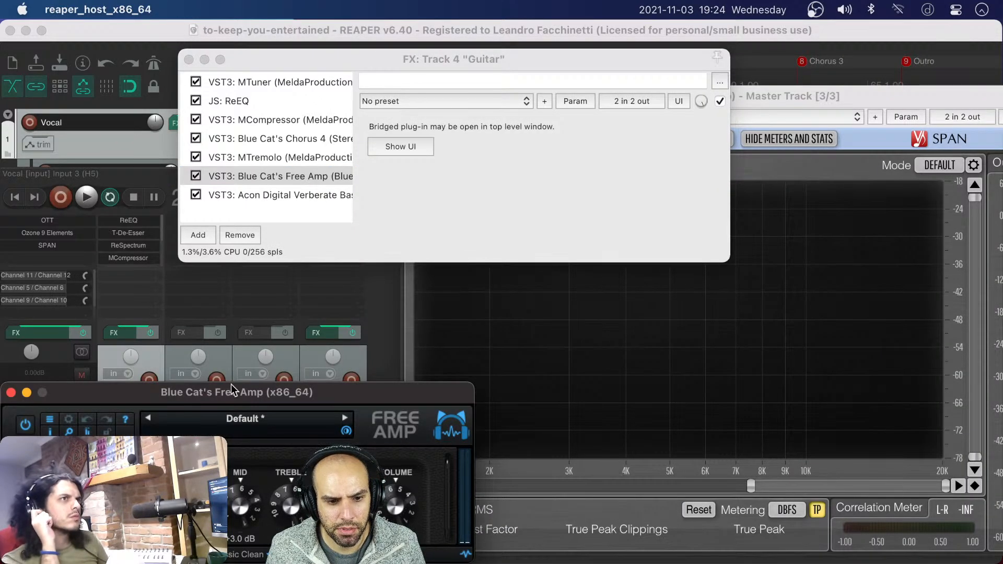
pyautogui.moveTo(647, 148); pyautogui.dragTo(689, 123)
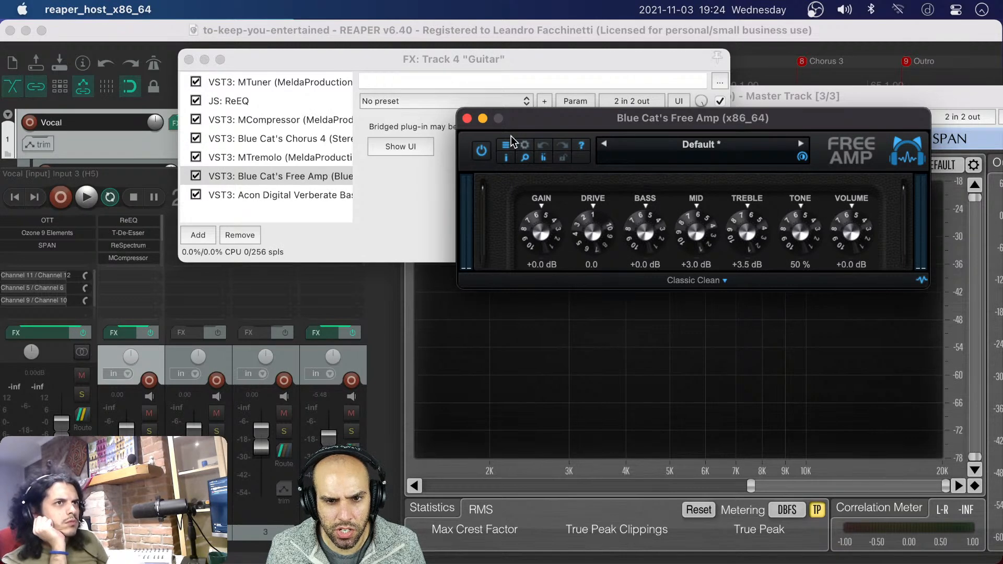
pyautogui.click(467, 118)
pyautogui.click(313, 195)
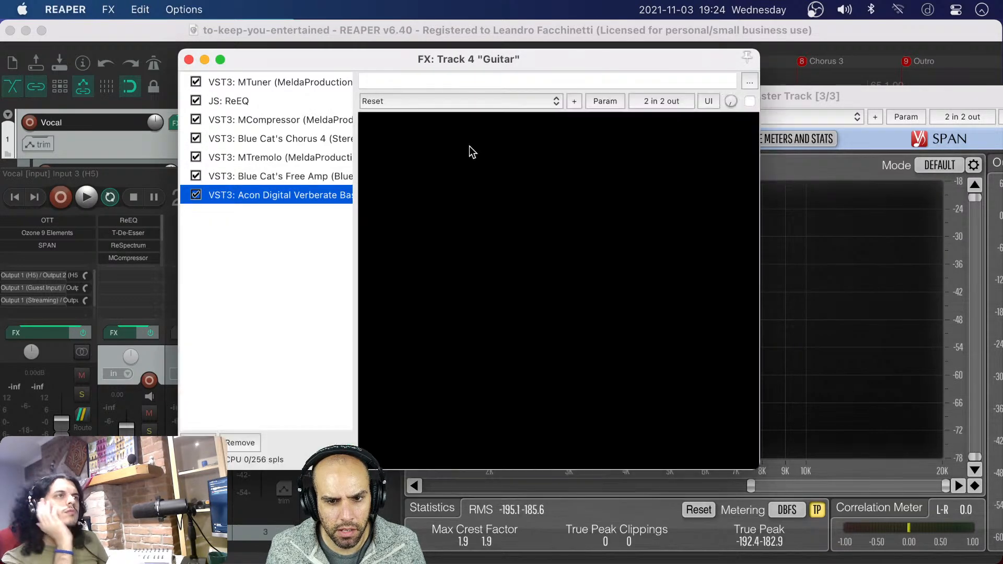
pyautogui.moveTo(469, 51); pyautogui.dragTo(594, 49)
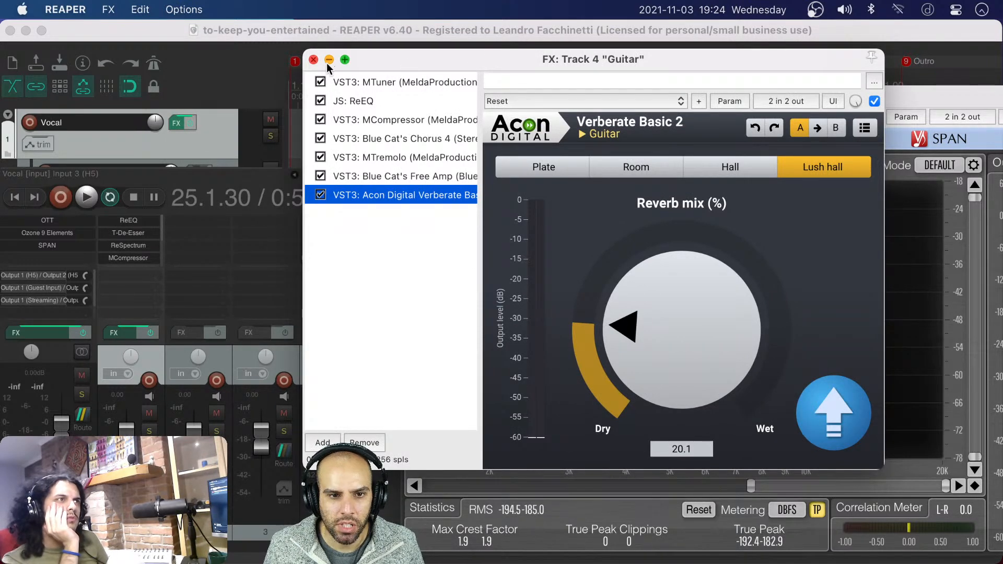
pyautogui.click(312, 60)
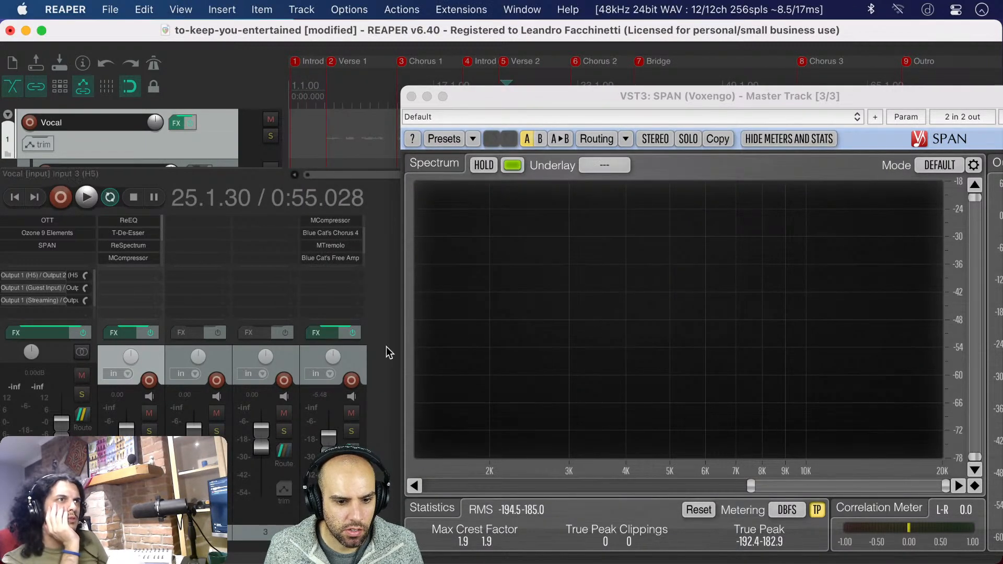
# Open the Vocal track's effects chain and examine its ReEQ and T-De-Esser settings
pyautogui.click(123, 330)
pyautogui.click(517, 100)
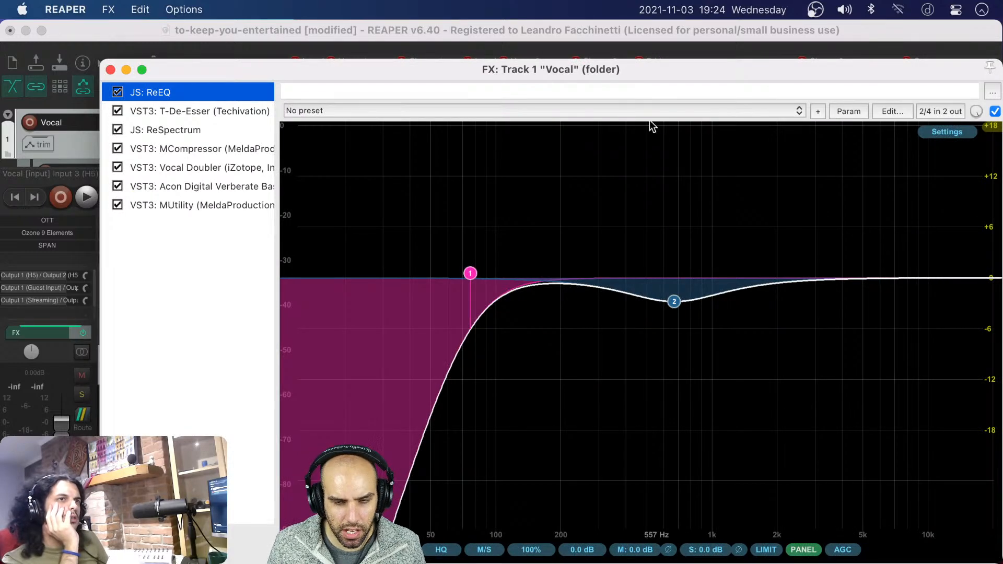
pyautogui.moveTo(551, 65); pyautogui.dragTo(540, 28)
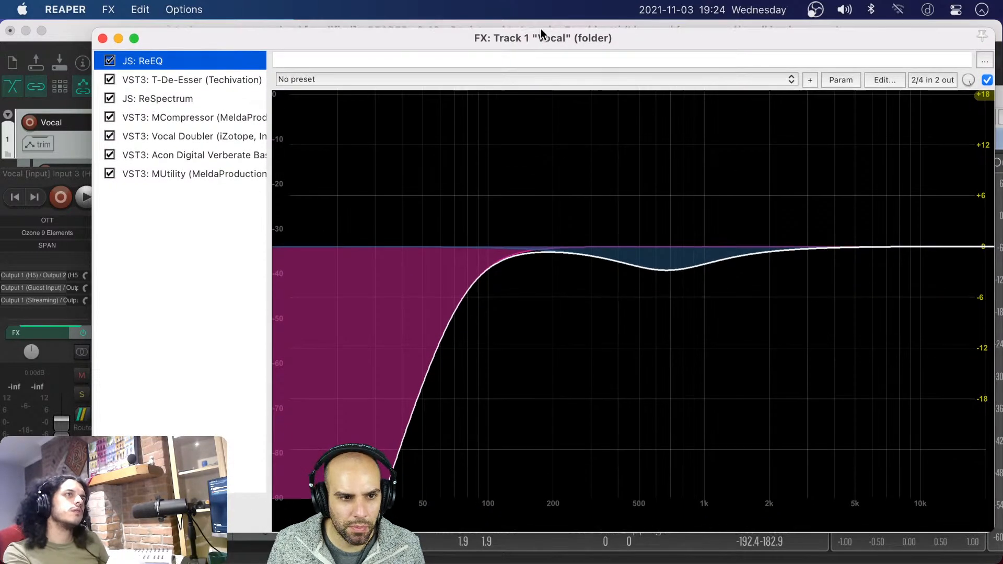
pyautogui.click(239, 80)
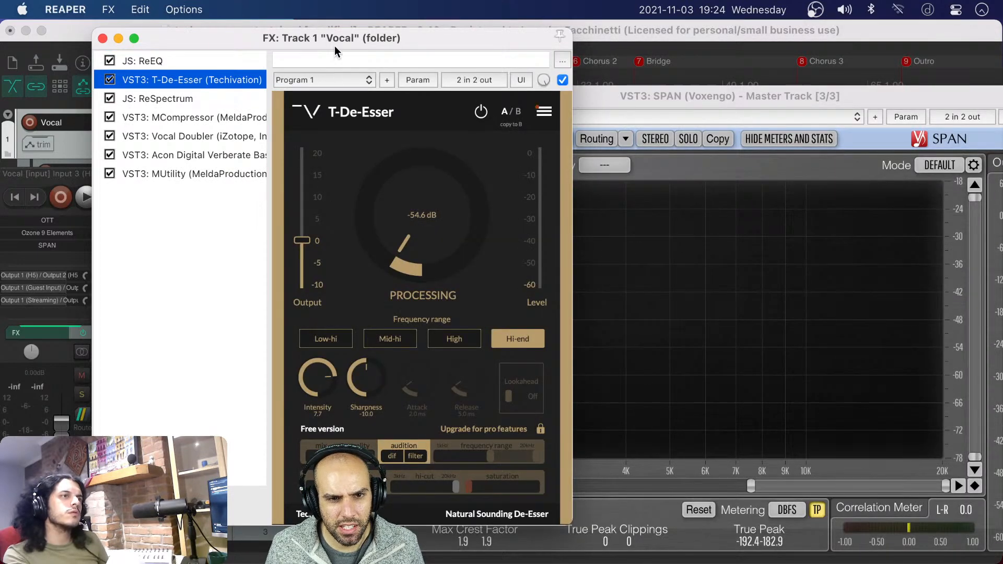
pyautogui.moveTo(329, 40); pyautogui.dragTo(626, 38)
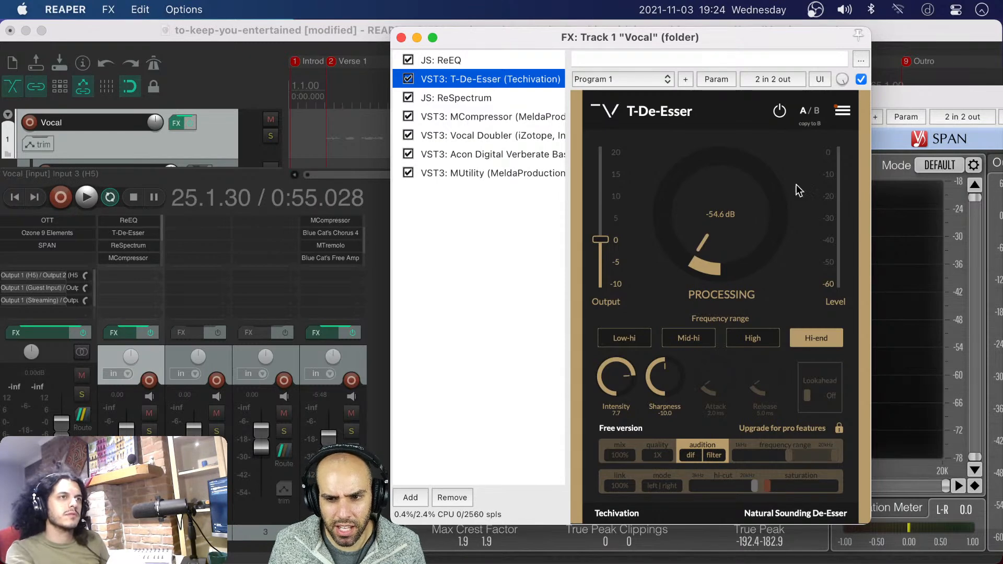
pyautogui.moveTo(559, 38); pyautogui.dragTo(559, 35)
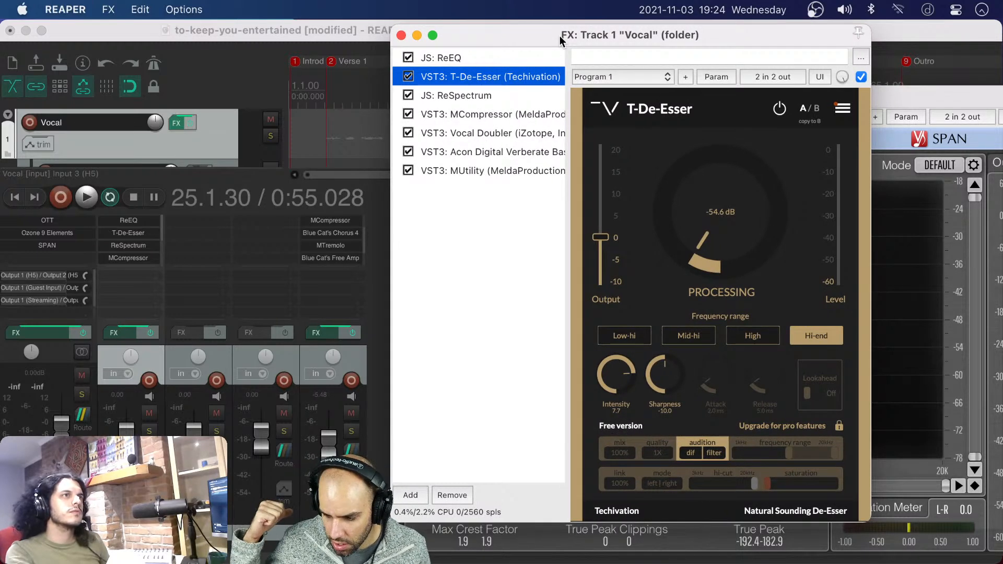
# Examine the ReSpectrum, MCompressor and Vocal Doubler settings in the Vocal track's effects chain
pyautogui.click(462, 95)
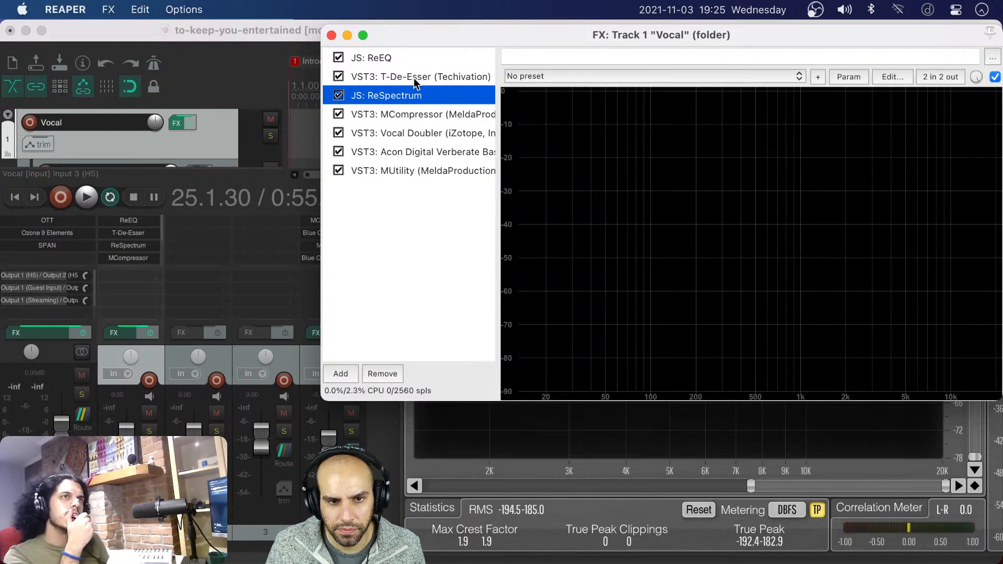
pyautogui.click(399, 117)
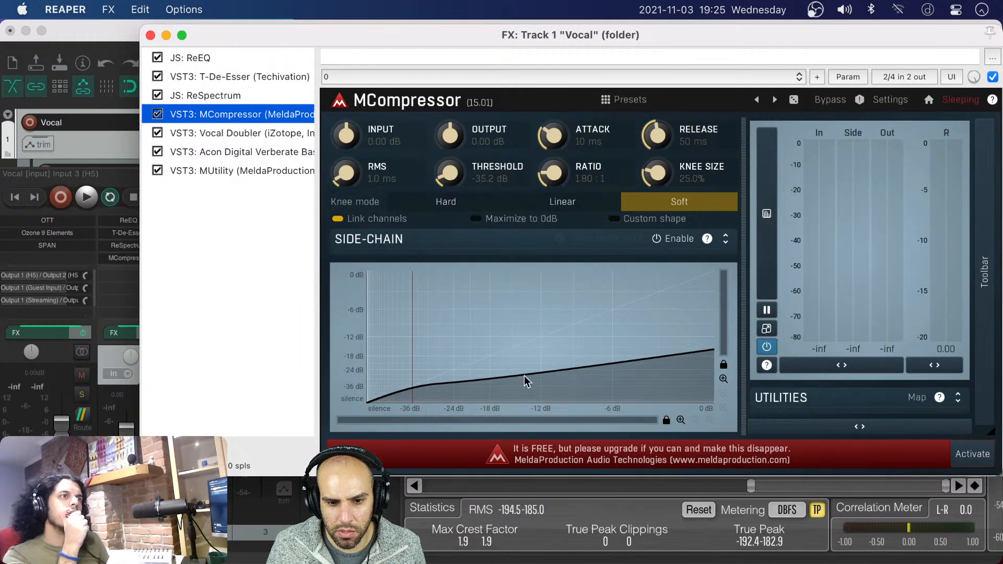
pyautogui.click(232, 134)
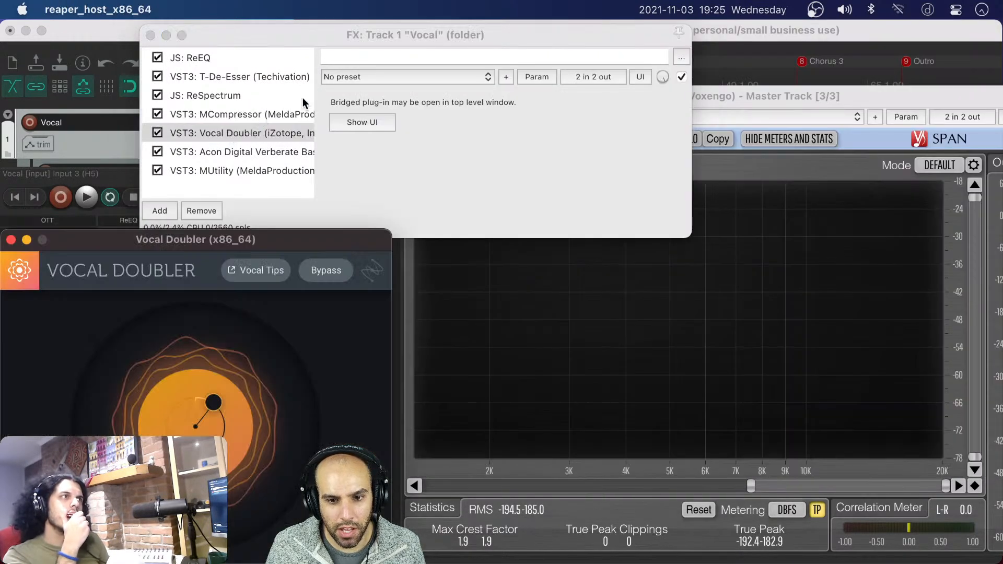
pyautogui.moveTo(186, 237); pyautogui.dragTo(687, 102)
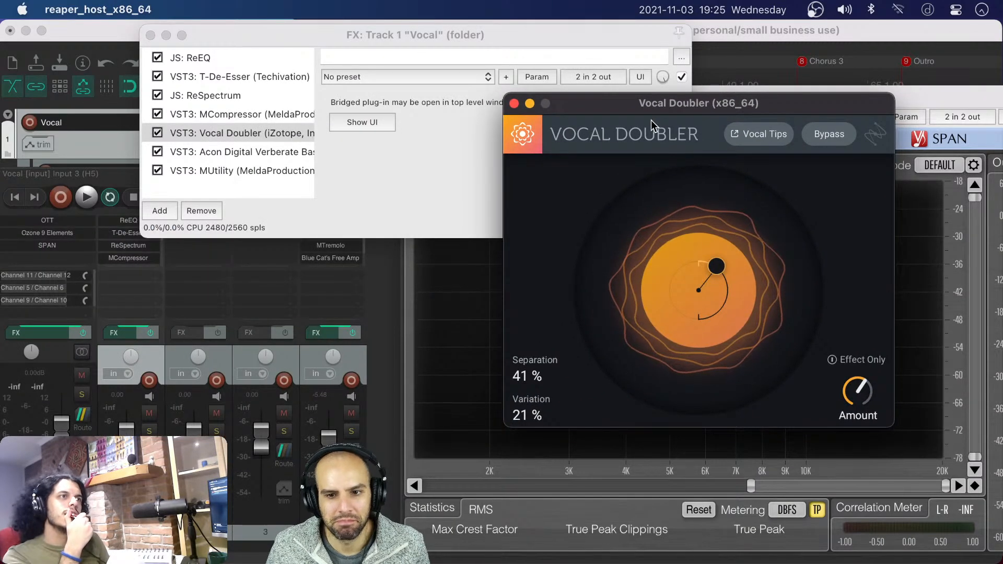
pyautogui.moveTo(605, 109); pyautogui.dragTo(577, 96)
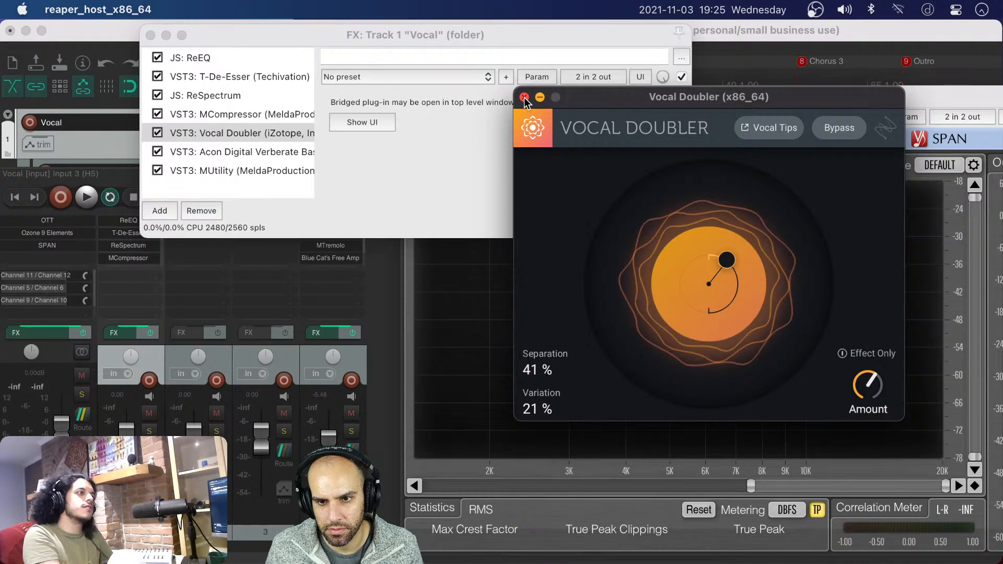
pyautogui.moveTo(619, 100); pyautogui.dragTo(631, 100)
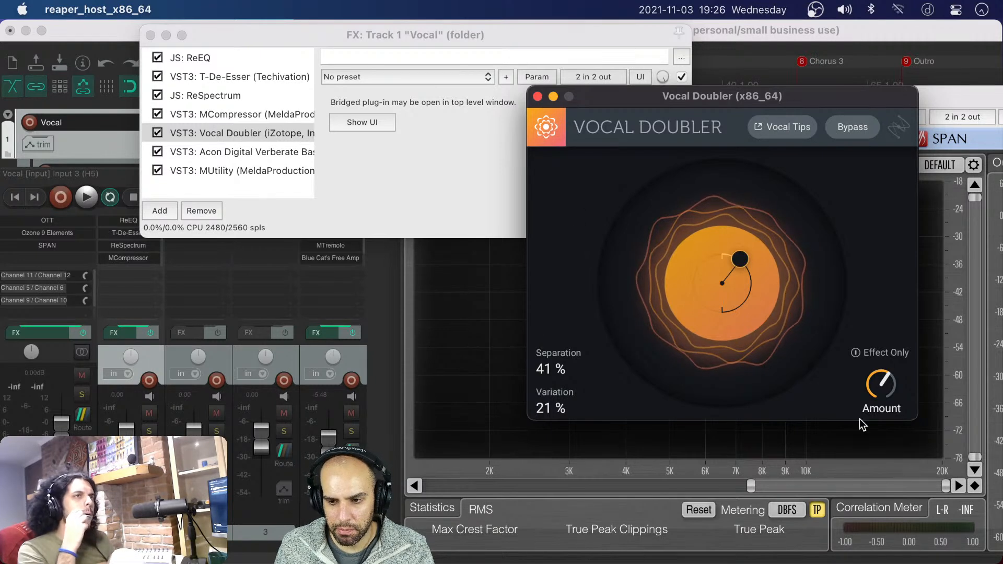
pyautogui.moveTo(872, 386)
pyautogui.moveTo(648, 100); pyautogui.dragTo(620, 96)
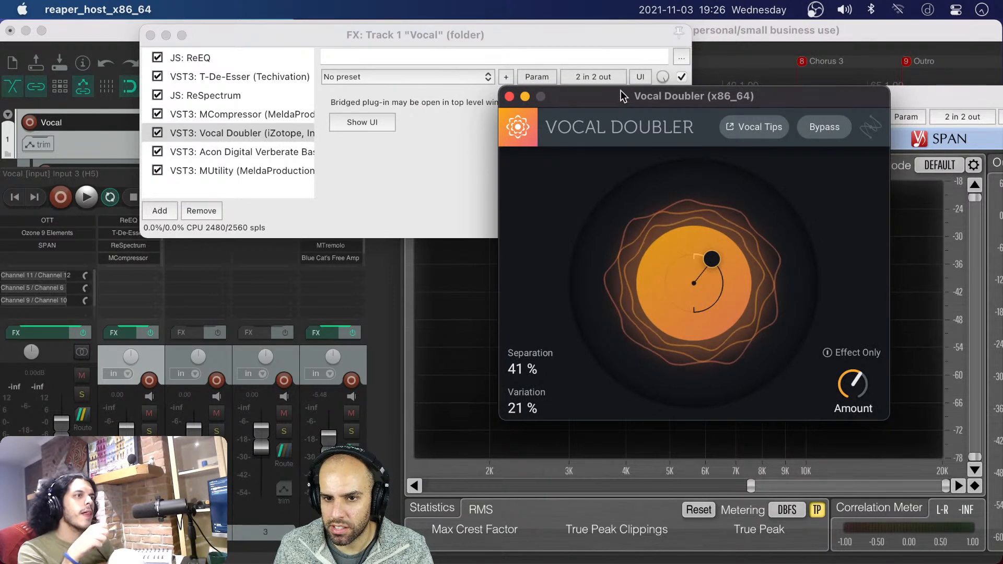
pyautogui.moveTo(618, 95); pyautogui.dragTo(621, 88)
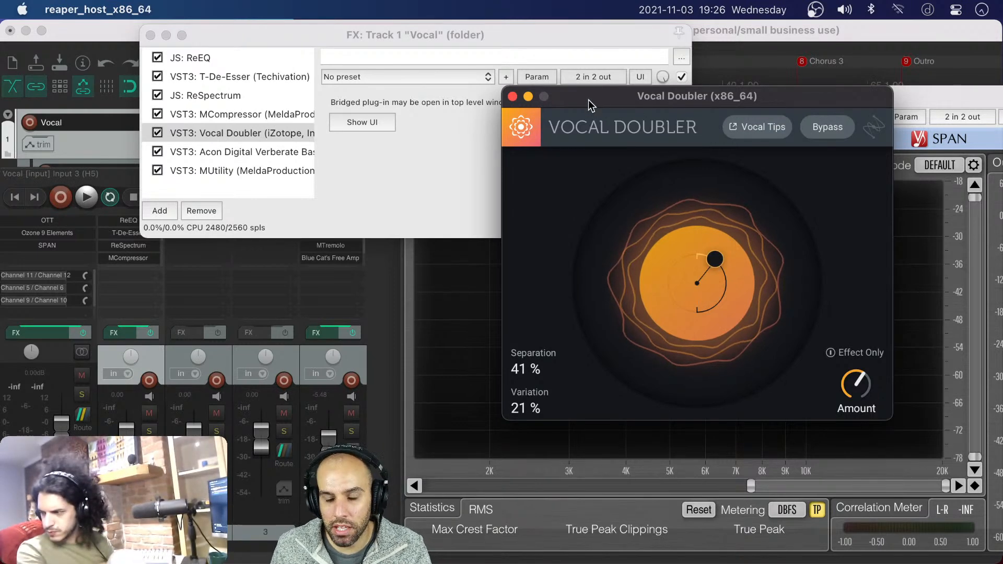
pyautogui.moveTo(588, 99); pyautogui.dragTo(595, 98)
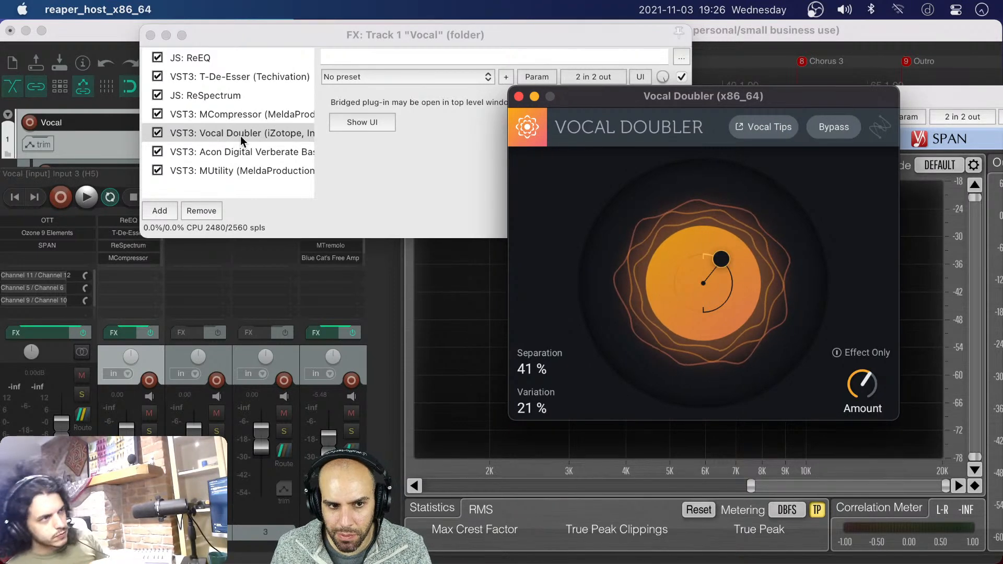
pyautogui.moveTo(614, 89); pyautogui.dragTo(574, 92)
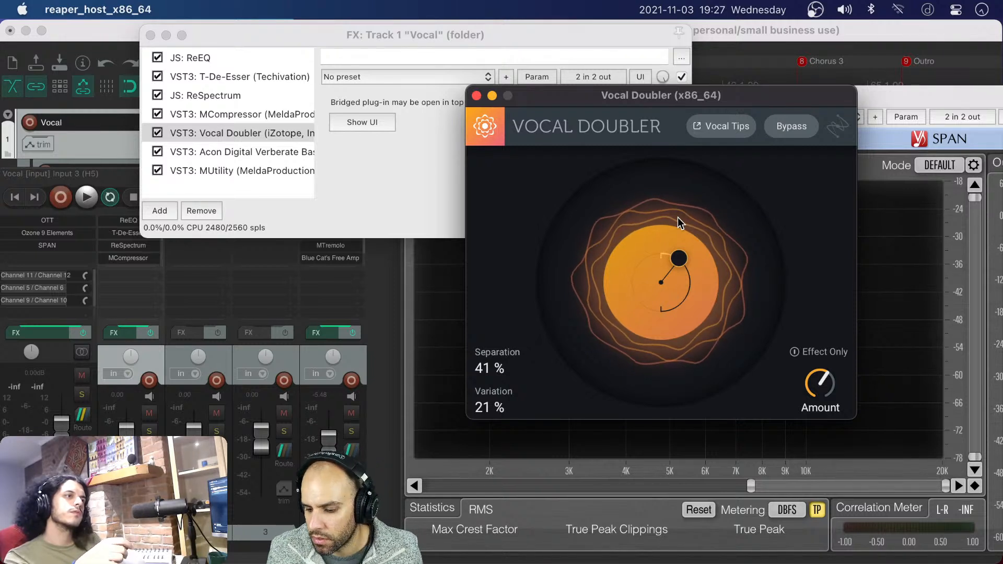
pyautogui.moveTo(646, 97); pyautogui.dragTo(588, 95)
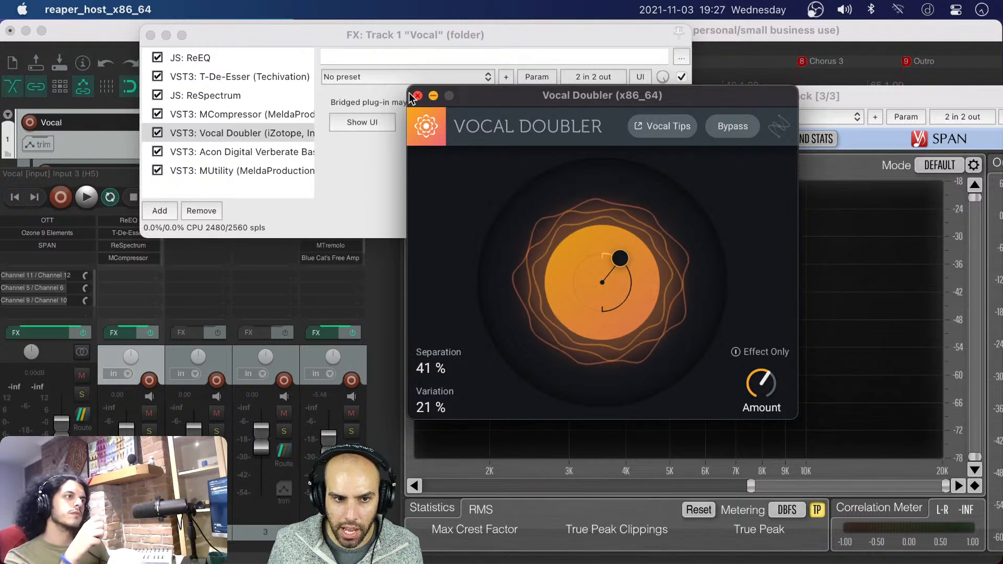
# Rearrange the Vocal effects chain, SPAN and Vocal Doubler windows, bringing the Vocal Doubler in front of SPAN
pyautogui.click(428, 40)
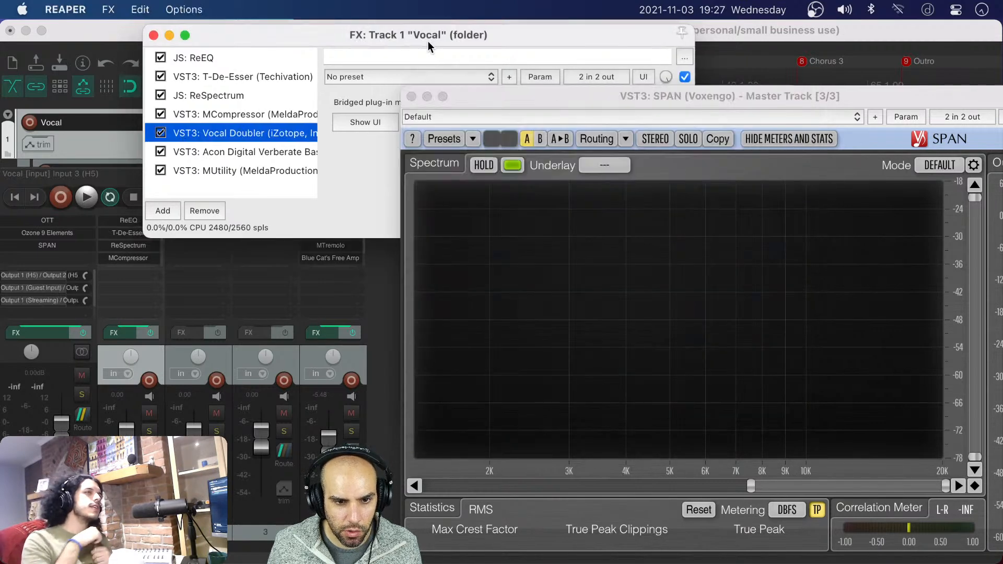
pyautogui.moveTo(428, 41); pyautogui.dragTo(383, 107)
pyautogui.moveTo(508, 101); pyautogui.dragTo(649, 218)
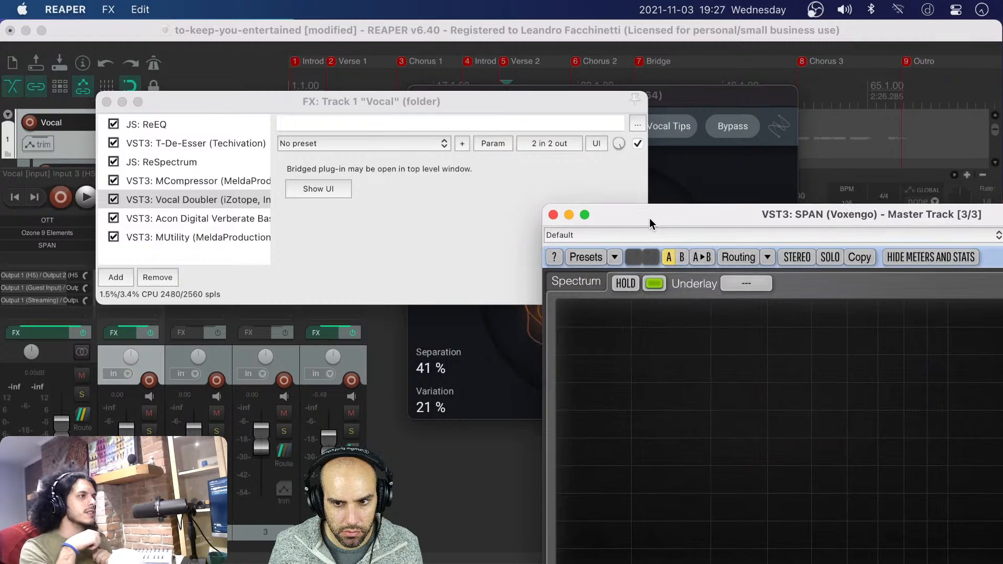
pyautogui.moveTo(712, 94); pyautogui.dragTo(752, 100)
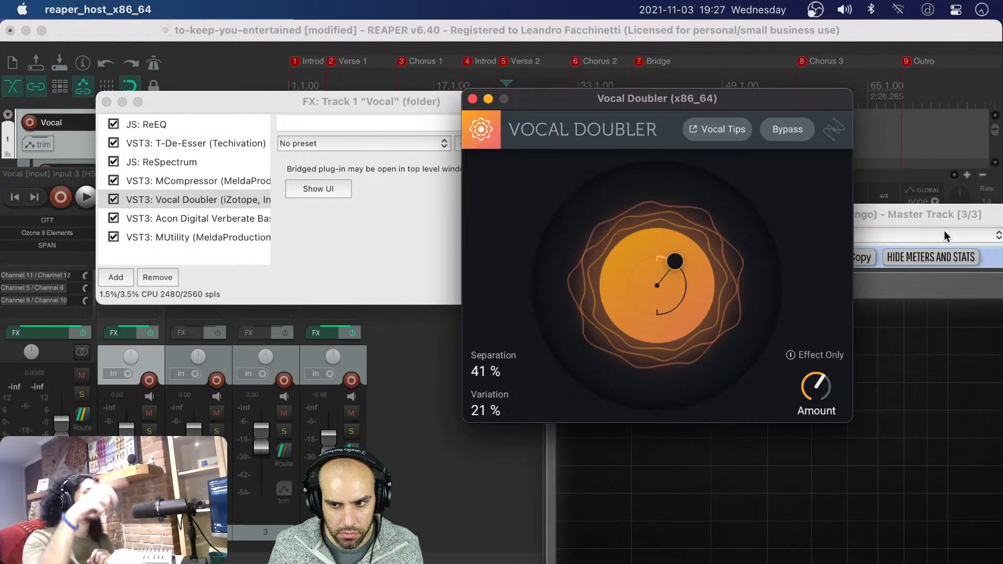
pyautogui.moveTo(933, 214); pyautogui.dragTo(713, 154)
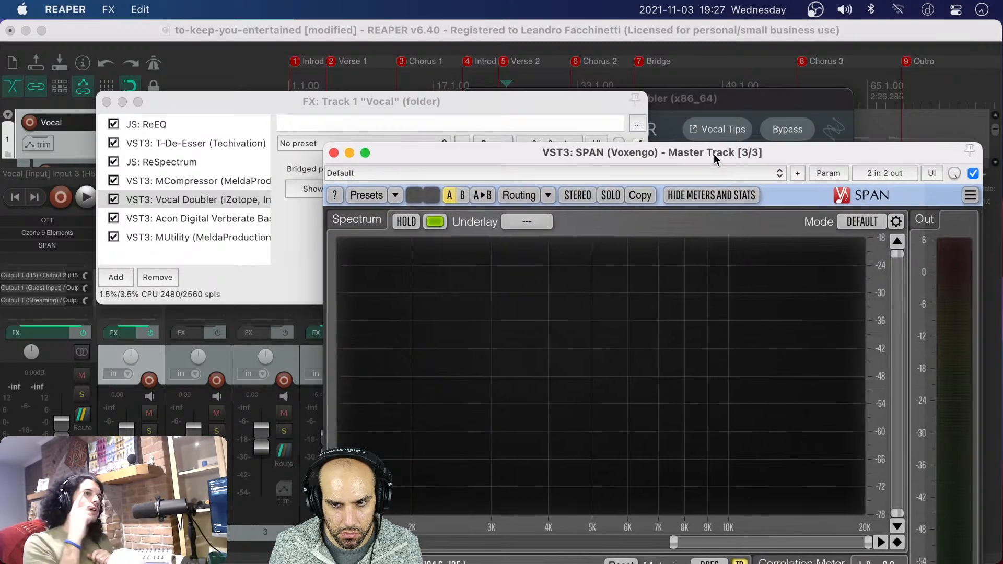
pyautogui.moveTo(722, 100); pyautogui.dragTo(782, 84)
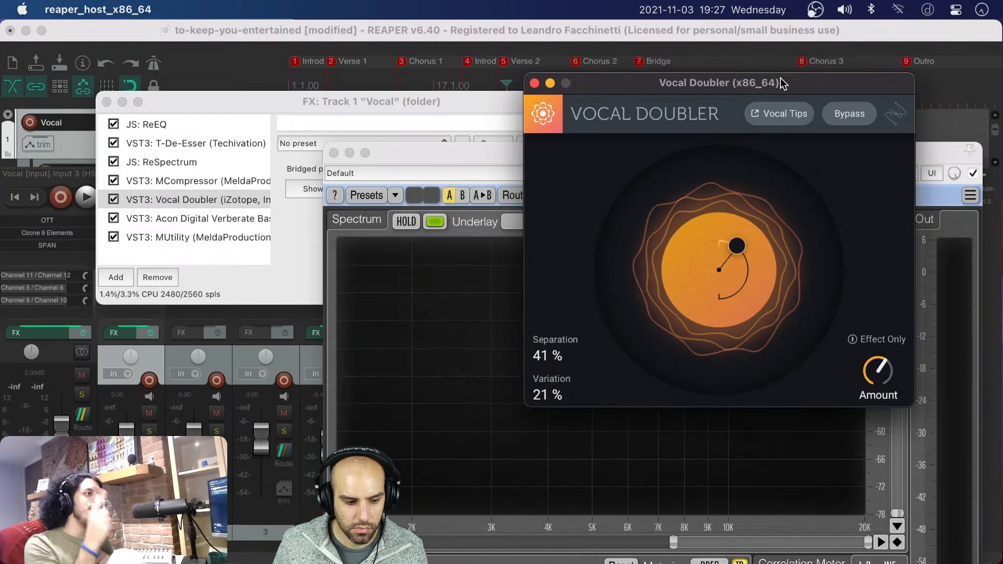
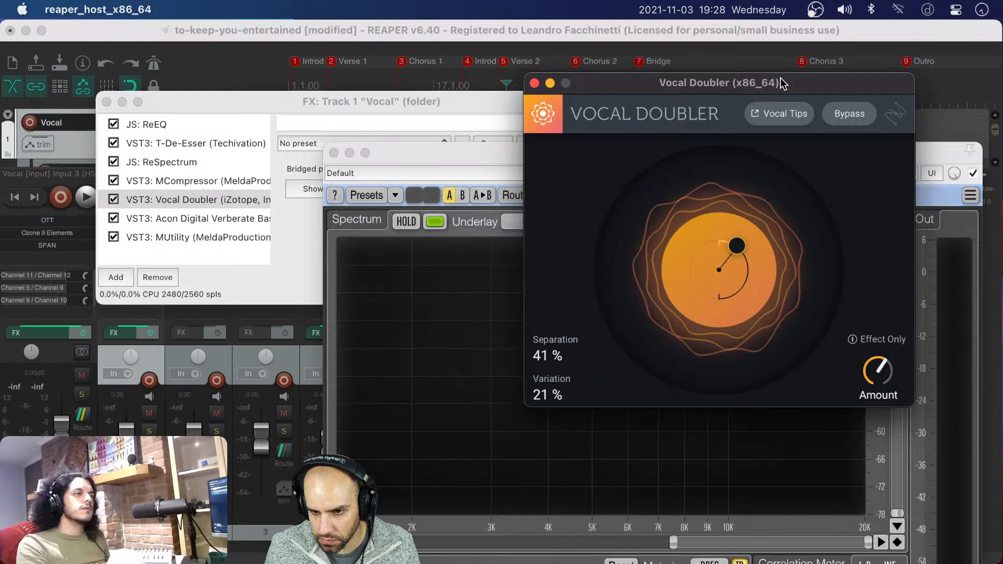
# Add Bertom's EQ Curve Analyzer to the Vocal track's effects chain, directly after ReSpectrum
pyautogui.moveTo(782, 84); pyautogui.dragTo(772, 85)
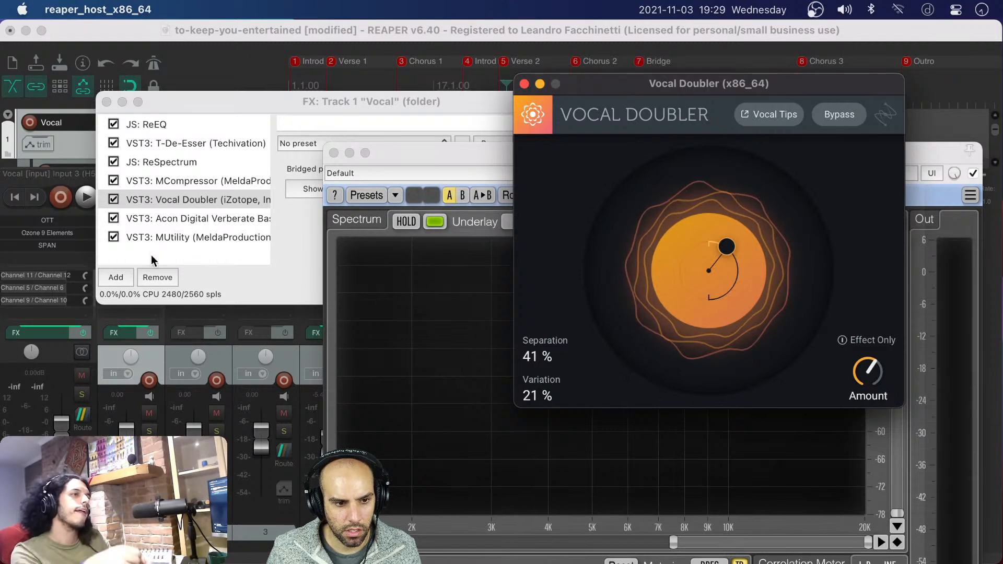
pyautogui.click(115, 278)
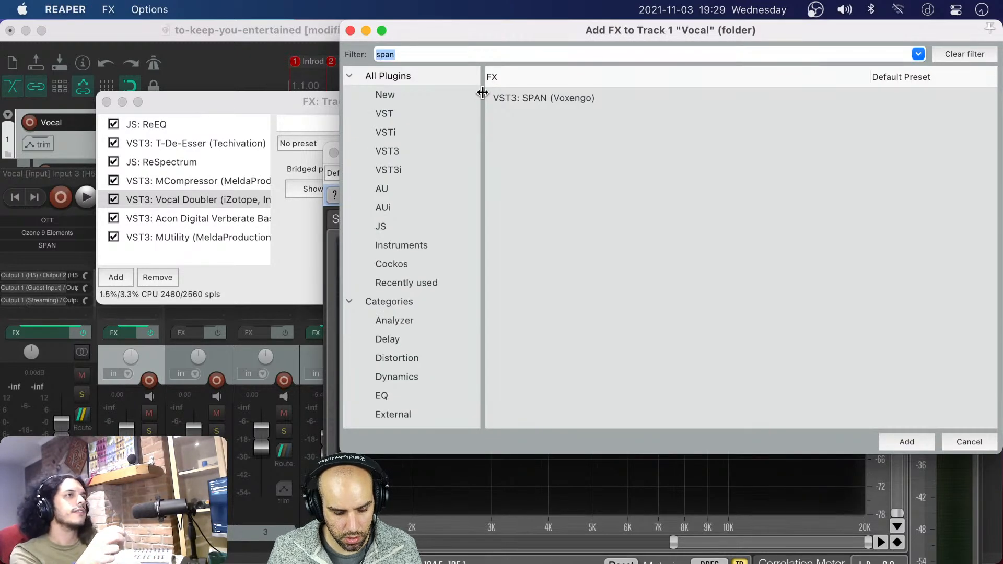
pyautogui.write('brew')
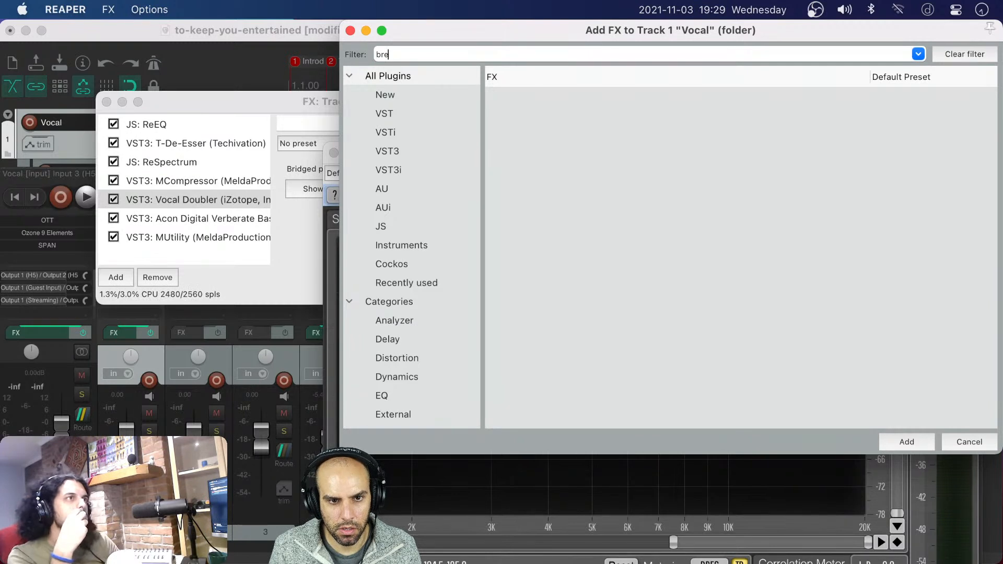
pyautogui.press('BackSpace')
pyautogui.press('BackSpace')
pyautogui.write('ero')
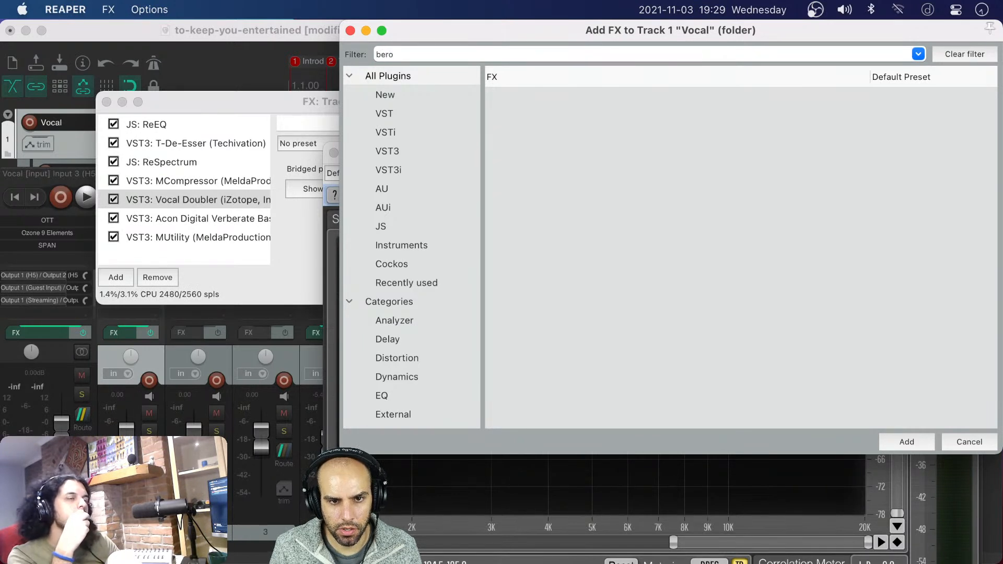
pyautogui.press('BackSpace')
pyautogui.press('BackSpace')
pyautogui.write('rto')
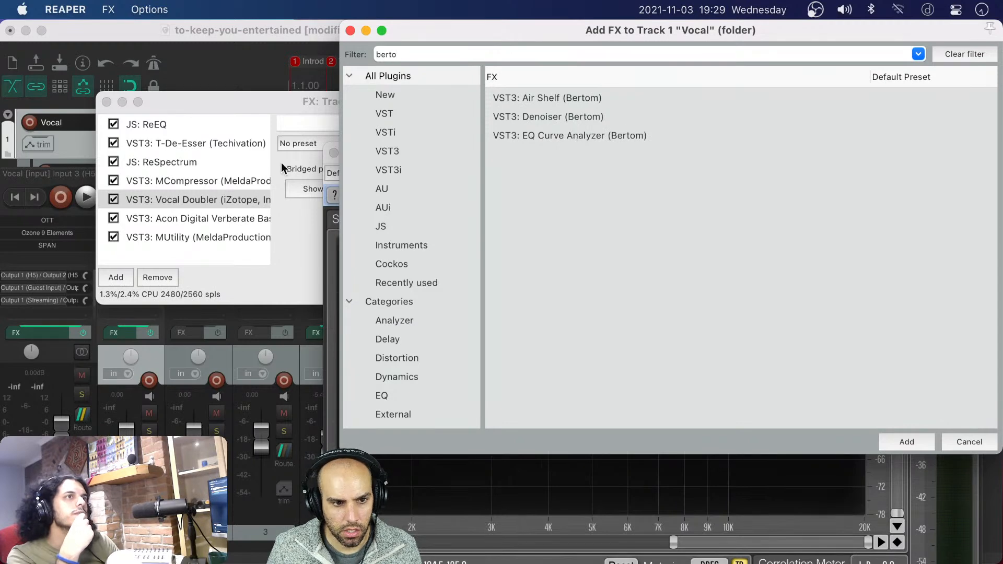
pyautogui.moveTo(281, 169); pyautogui.dragTo(161, 186)
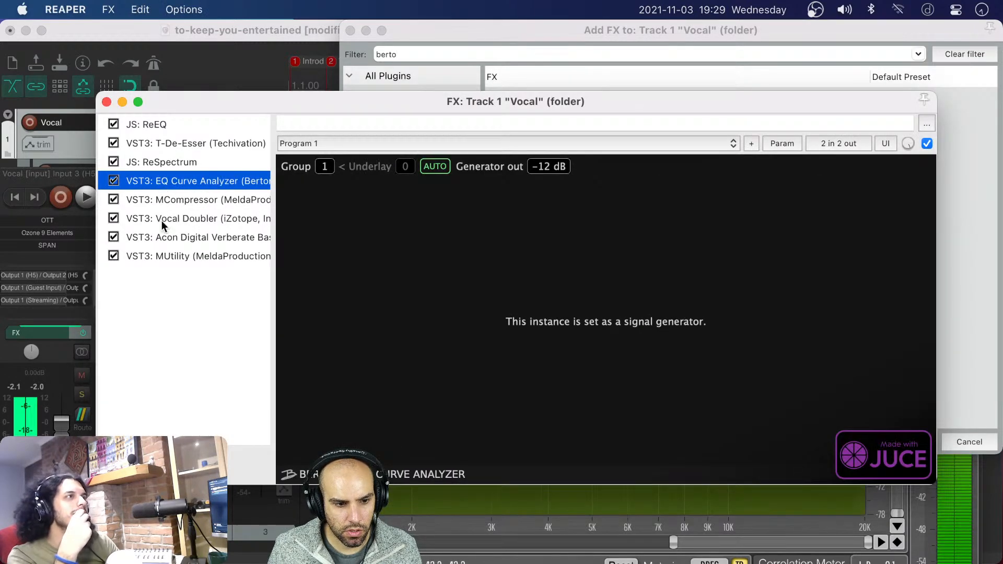
# Mute the master track and duplicate the EQ Curve Analyzer in the Vocal effects chain
pyautogui.click(82, 376)
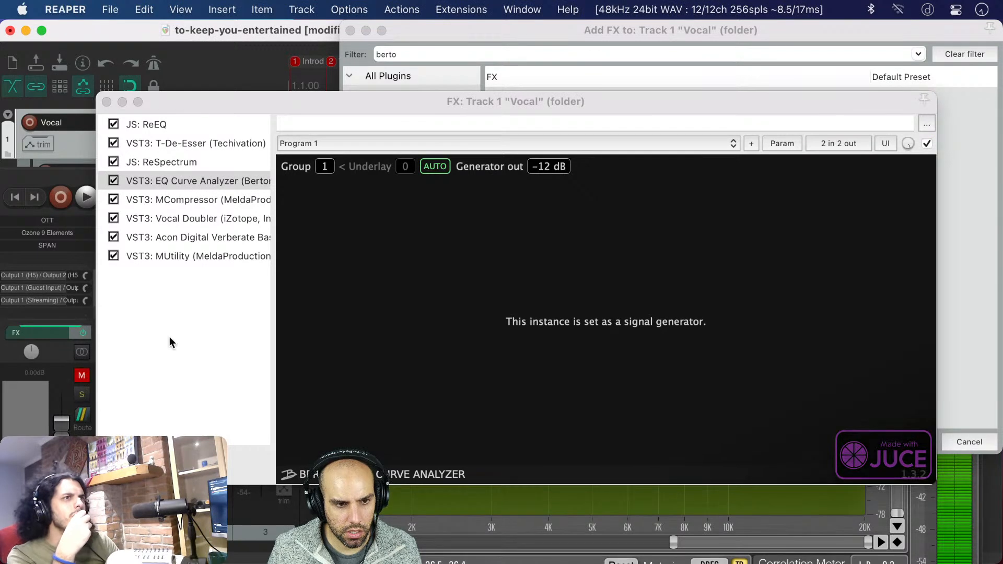
pyautogui.click(199, 183)
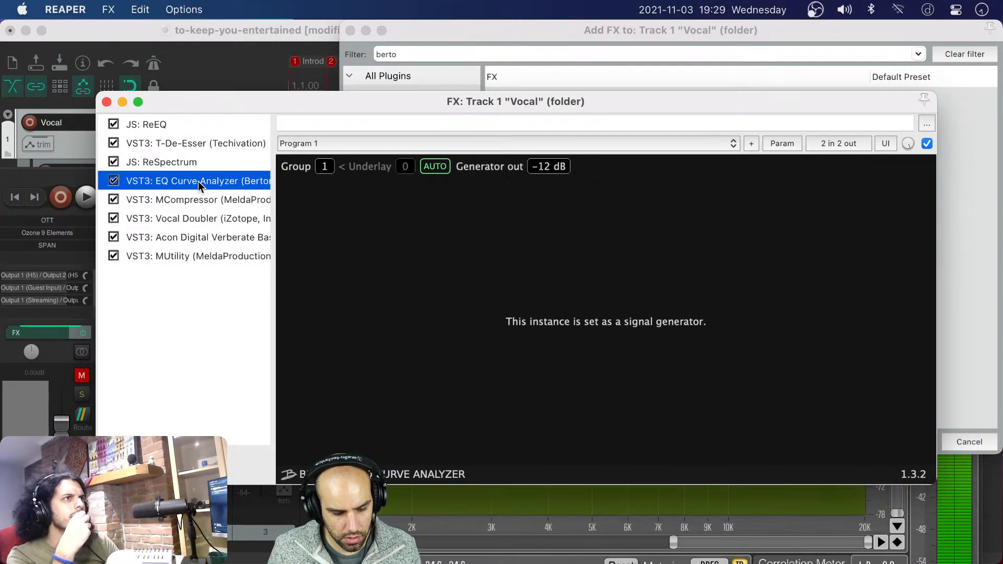
pyautogui.press('super+v')
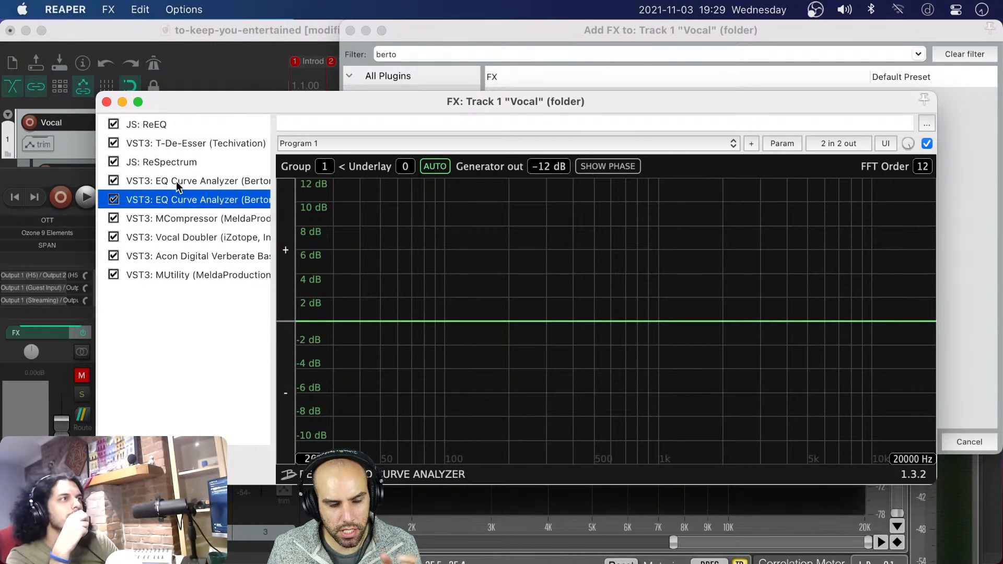
pyautogui.click(176, 181)
pyautogui.click(177, 199)
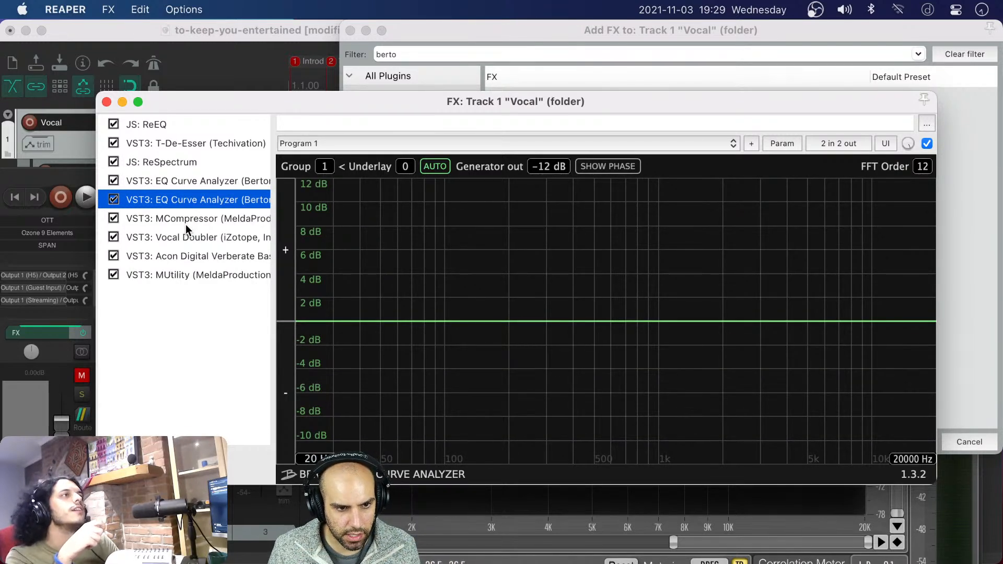
# Place one EQ Curve Analyzer directly before and the other directly after Vocal Doubler, and examine the resulting response curve
pyautogui.moveTo(181, 199); pyautogui.dragTo(180, 241)
pyautogui.moveTo(177, 178); pyautogui.dragTo(174, 205)
pyautogui.doubleClick(177, 235)
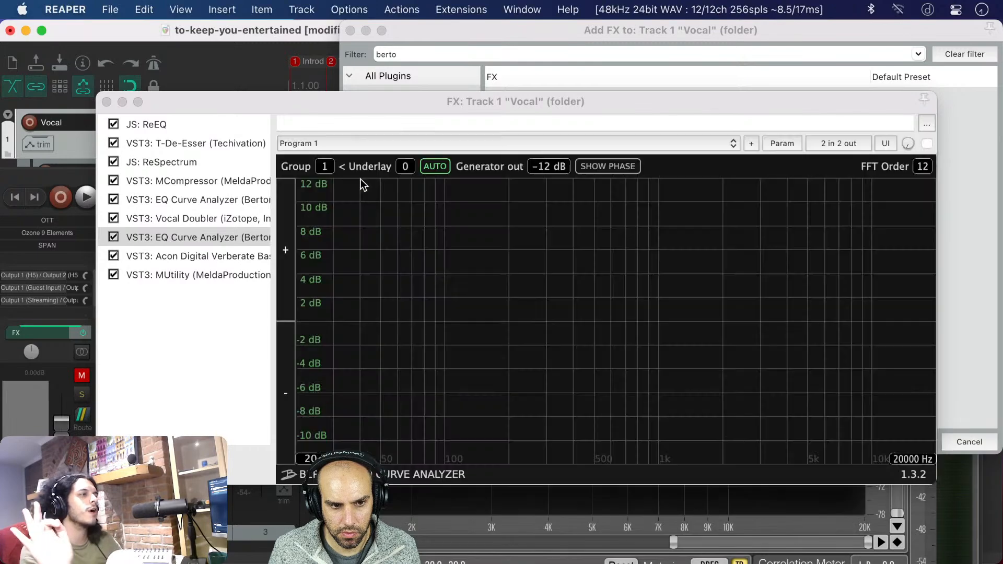
pyautogui.click(359, 178)
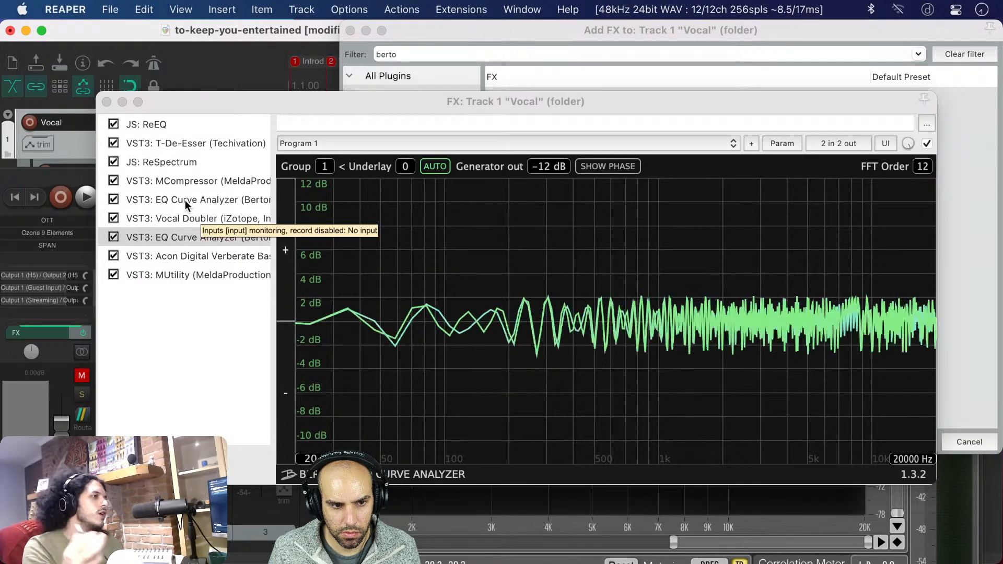
# Remove both EQ Curve Analyzers from the Vocal effects chain and unmute the master track
pyautogui.click(185, 199)
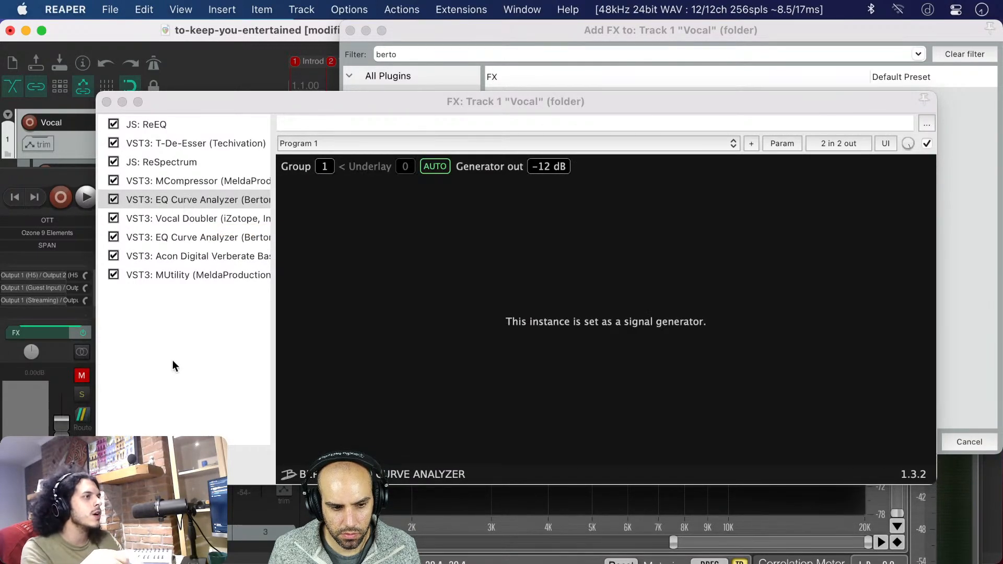
pyautogui.press('Delete')
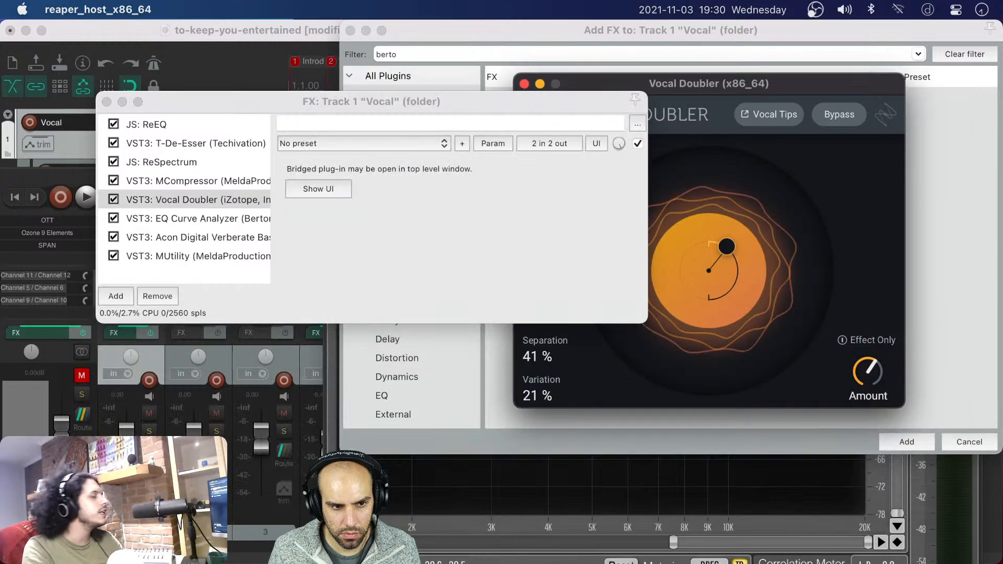
pyautogui.click(202, 212)
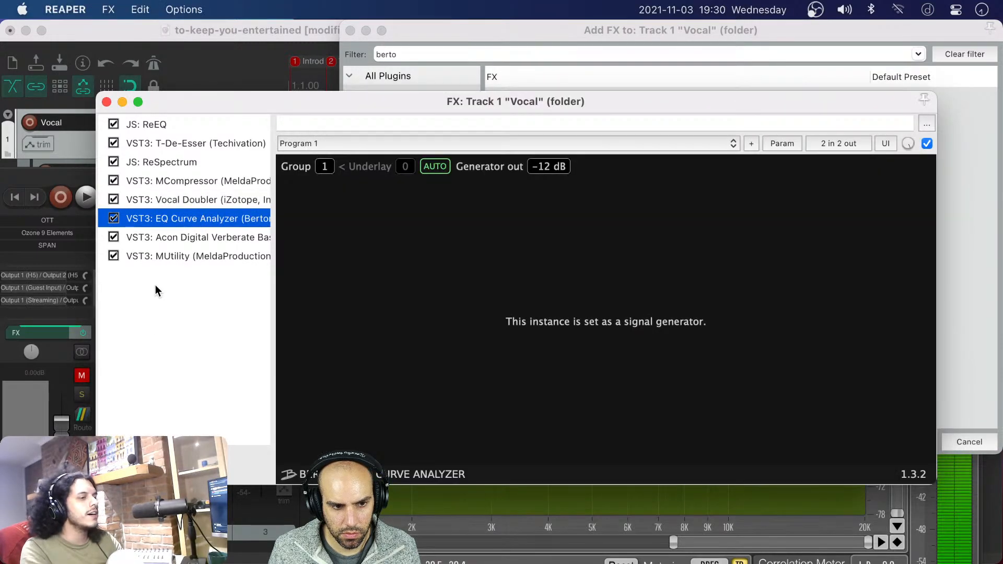
pyautogui.press('Delete')
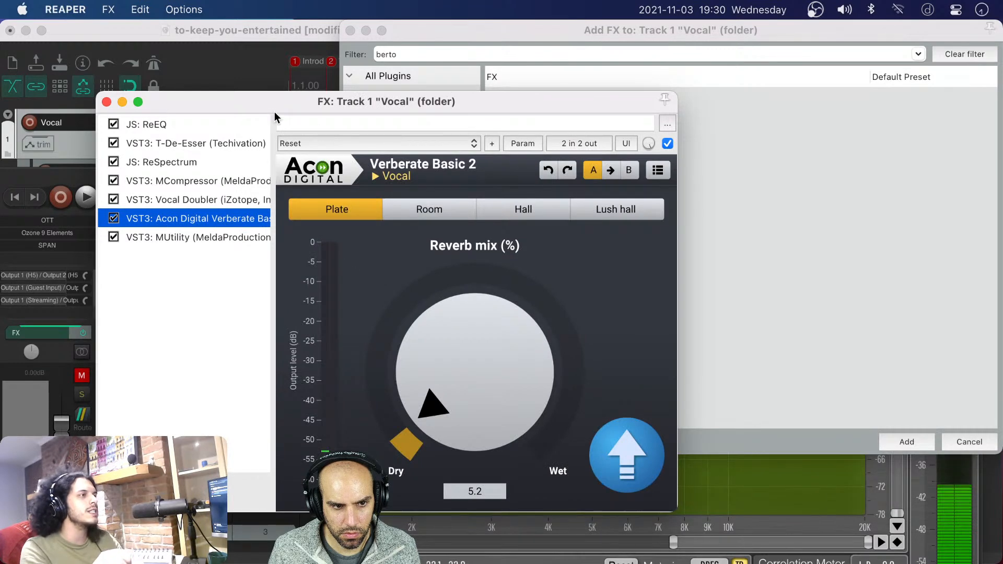
pyautogui.moveTo(260, 103); pyautogui.dragTo(385, 93)
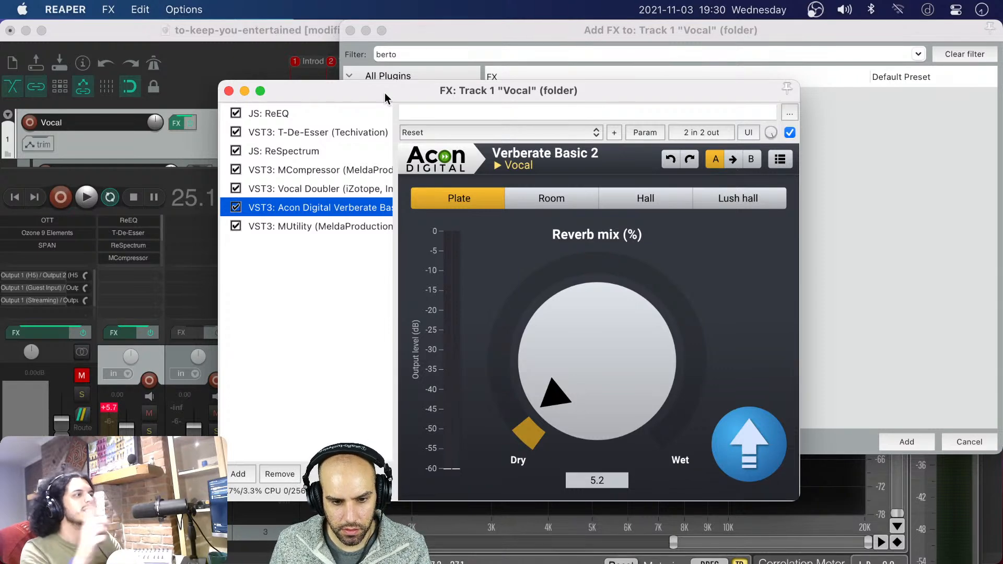
pyautogui.moveTo(381, 92); pyautogui.dragTo(398, 85)
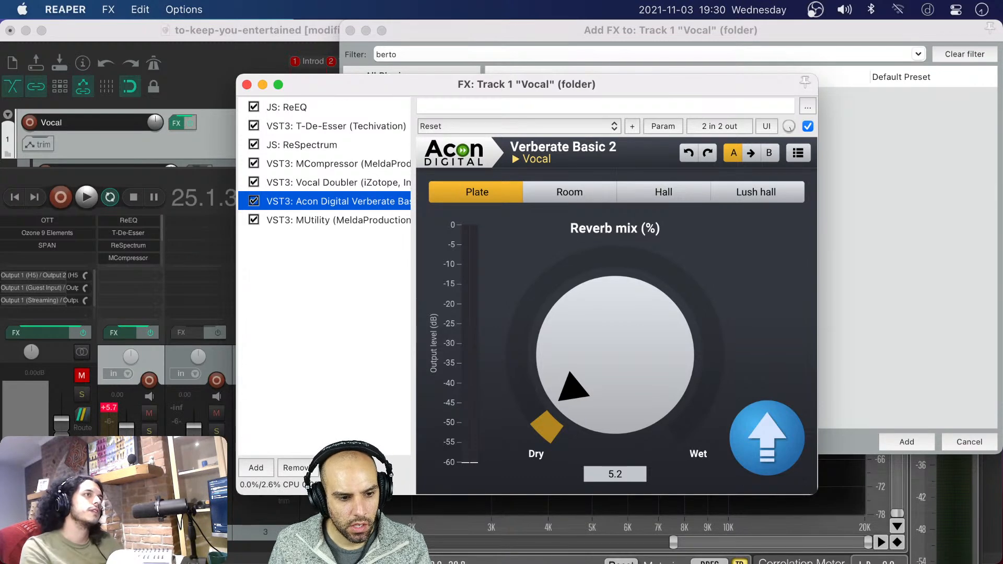
pyautogui.click(78, 376)
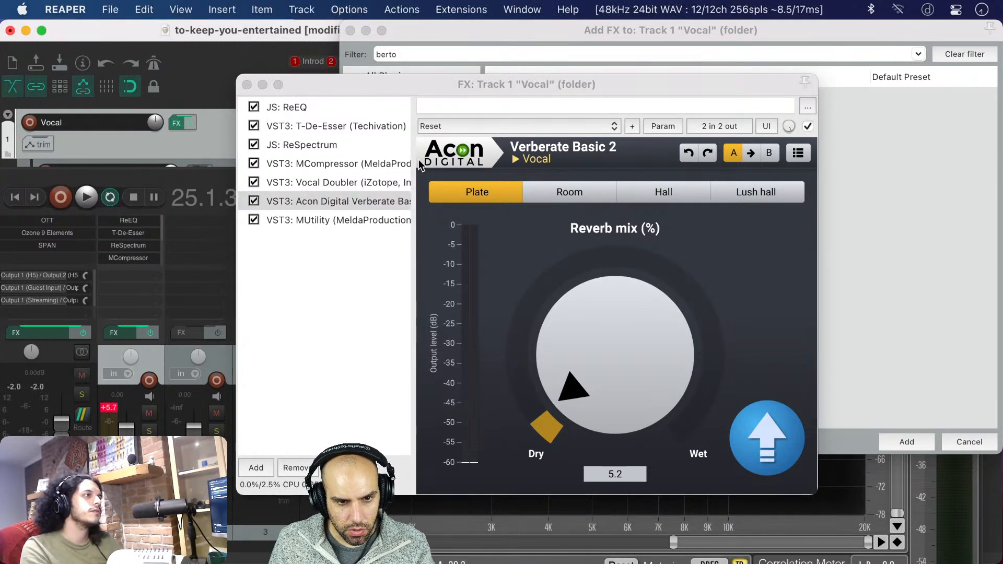
# Bring up the Vocal Doubler from the Vocal effects chain and reposition the chain's window
pyautogui.click(310, 183)
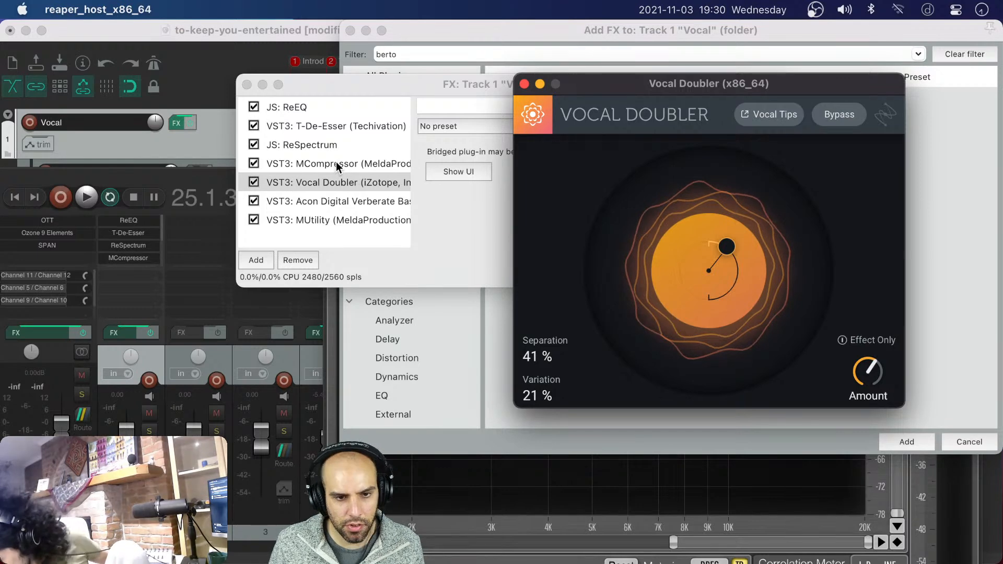
pyautogui.click(365, 93)
pyautogui.moveTo(367, 92); pyautogui.dragTo(317, 188)
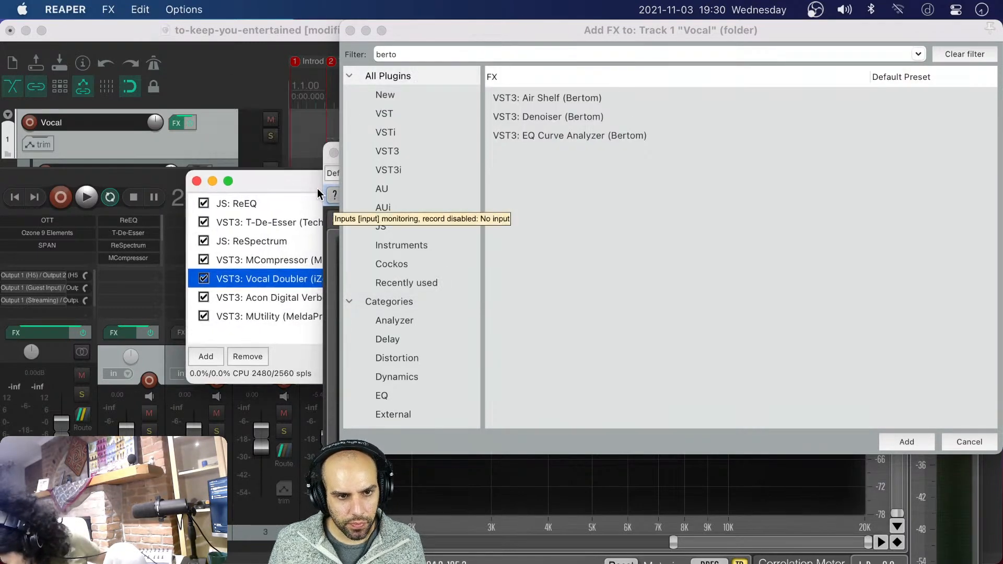
# Open a new REAPER instance, and add a track with an empty two-bar MIDI item starting at 1.1.00
pyautogui.click(277, 36)
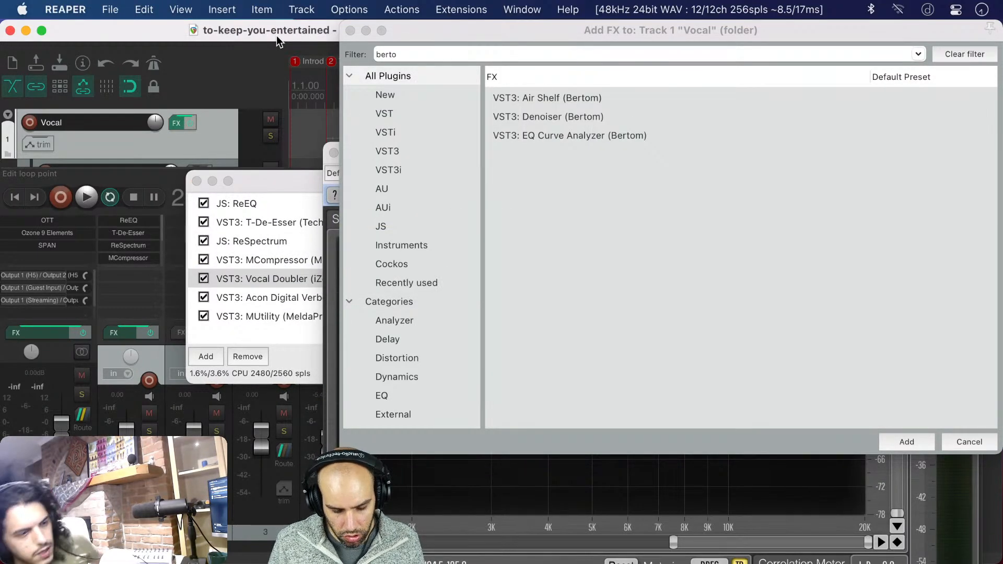
pyautogui.press('super+shift+n')
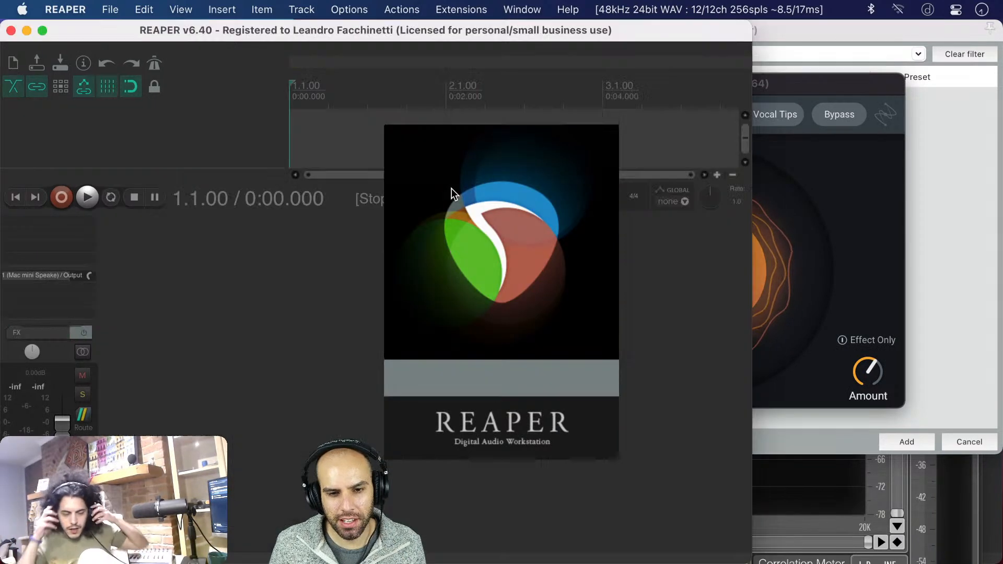
pyautogui.doubleClick(260, 132)
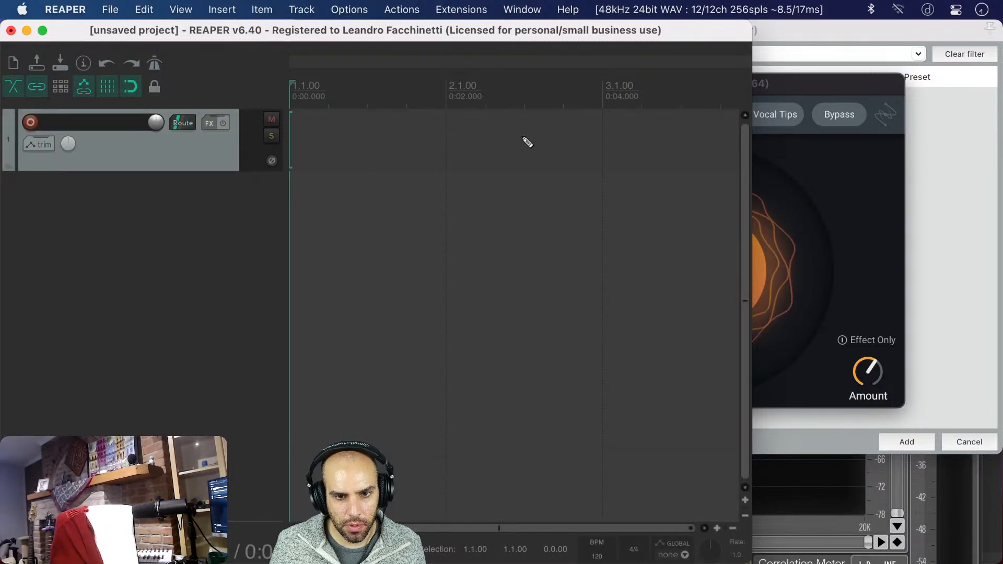
pyautogui.moveTo(605, 139); pyautogui.dragTo(293, 137)
pyautogui.click(328, 134)
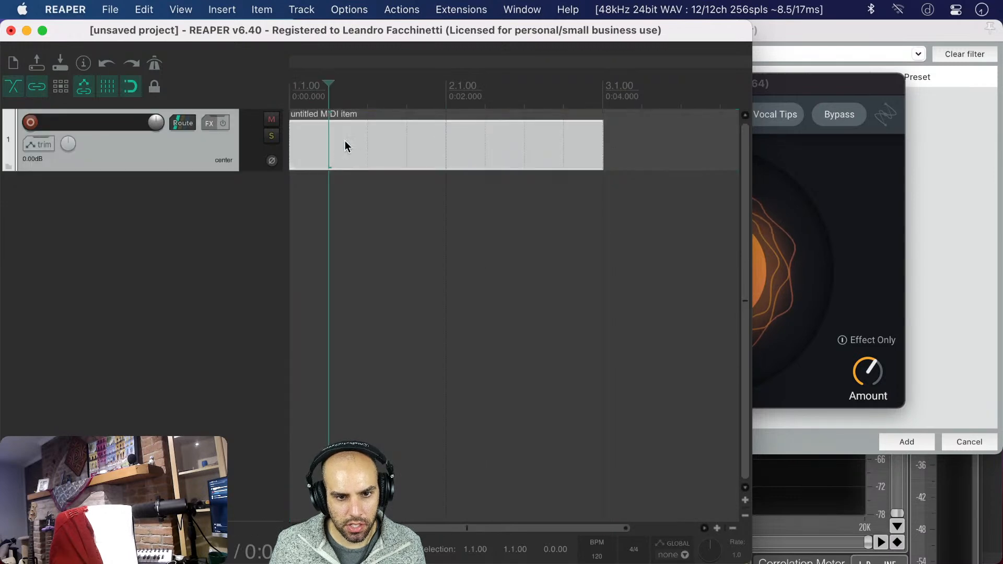
# Add Bertom's EQ Curve Analyzer to the MIDI item's take effects and close the effects window
pyautogui.doubleClick(344, 146)
pyautogui.press('Escape')
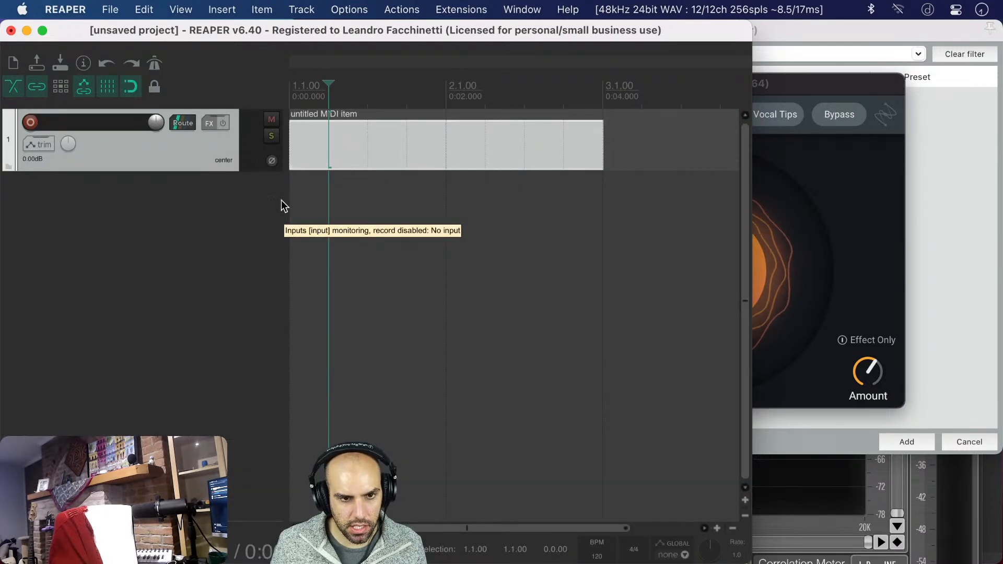
pyautogui.press('F2')
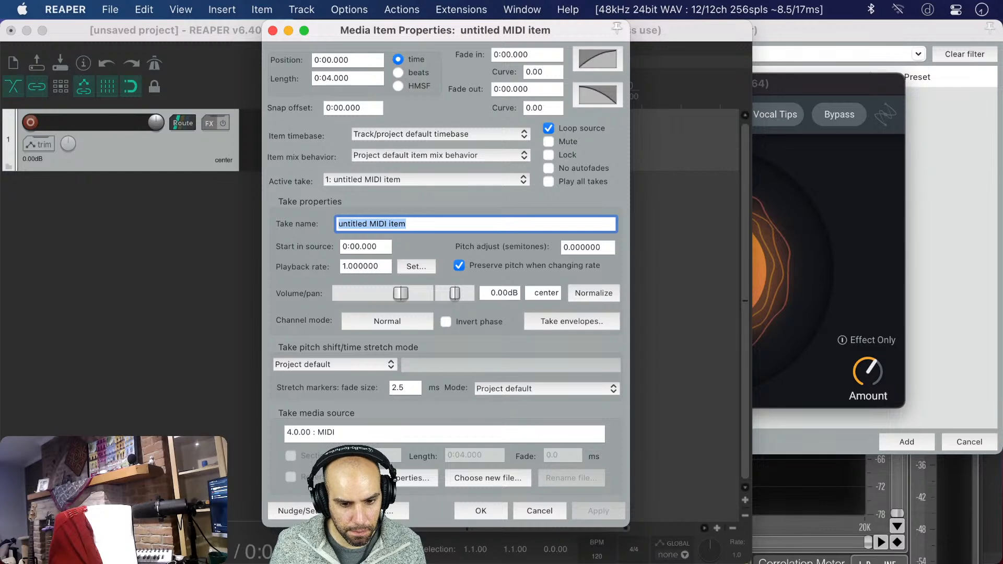
pyautogui.click(390, 510)
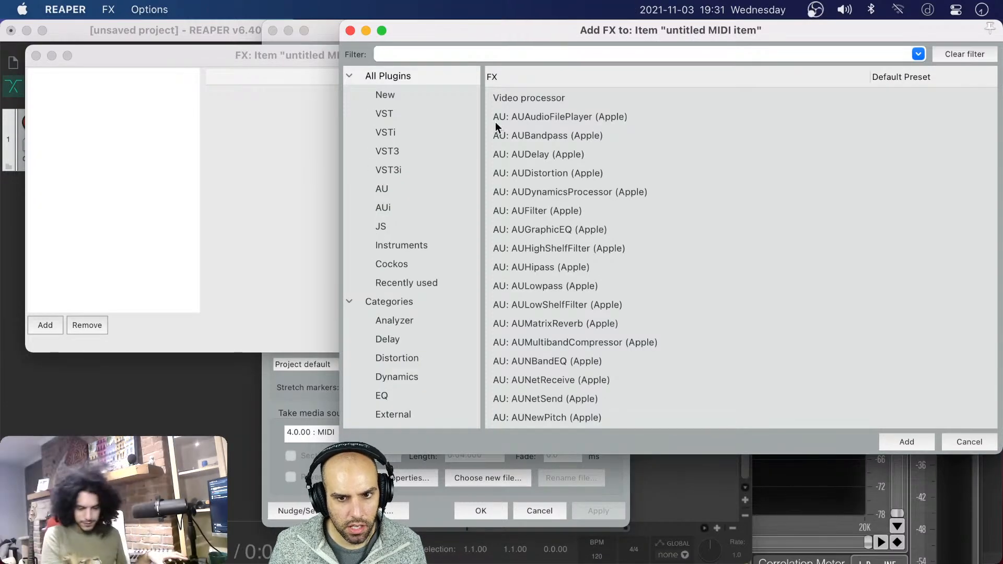
pyautogui.write('bertom')
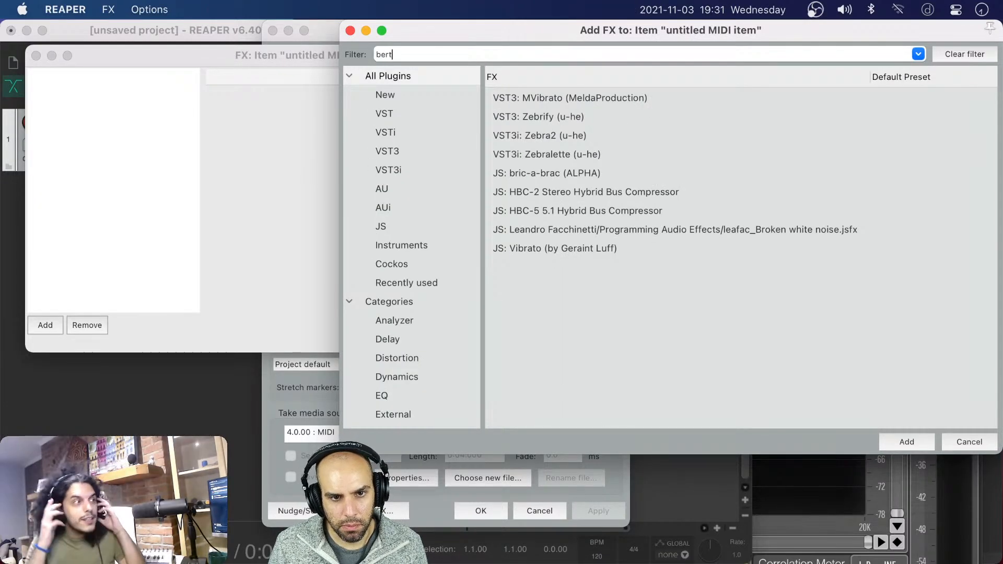
pyautogui.press('Down')
pyautogui.press('Down')
pyautogui.press('Down')
pyautogui.press('Return')
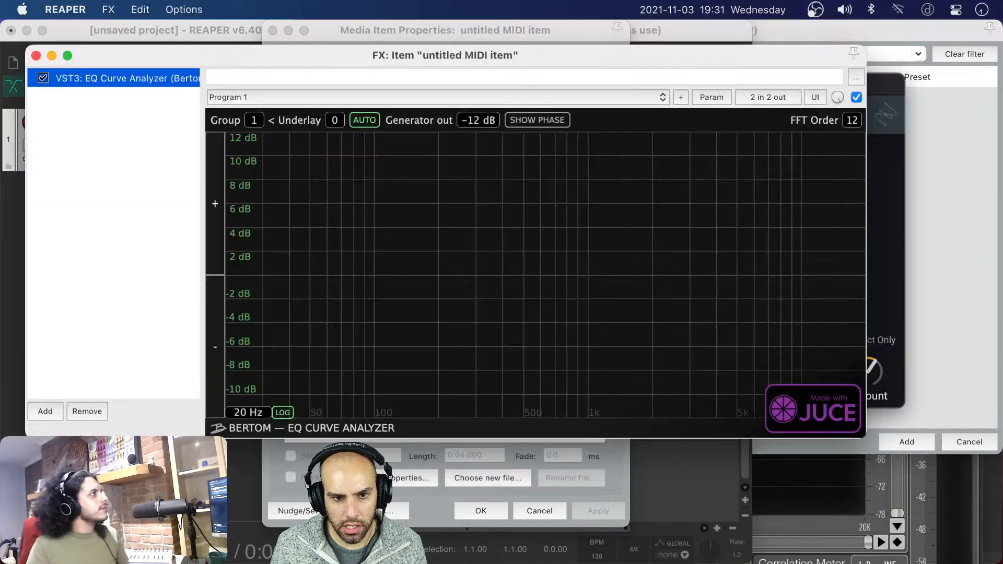
pyautogui.click(36, 55)
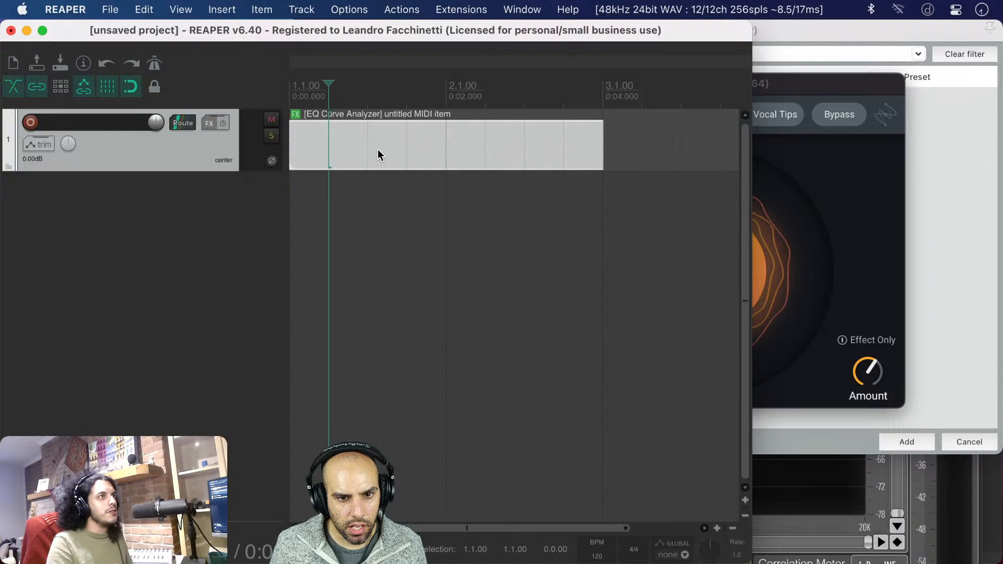
# Save the new project as "bo" in the /tmp folder
pyautogui.rightClick(379, 152)
pyautogui.click(317, 245)
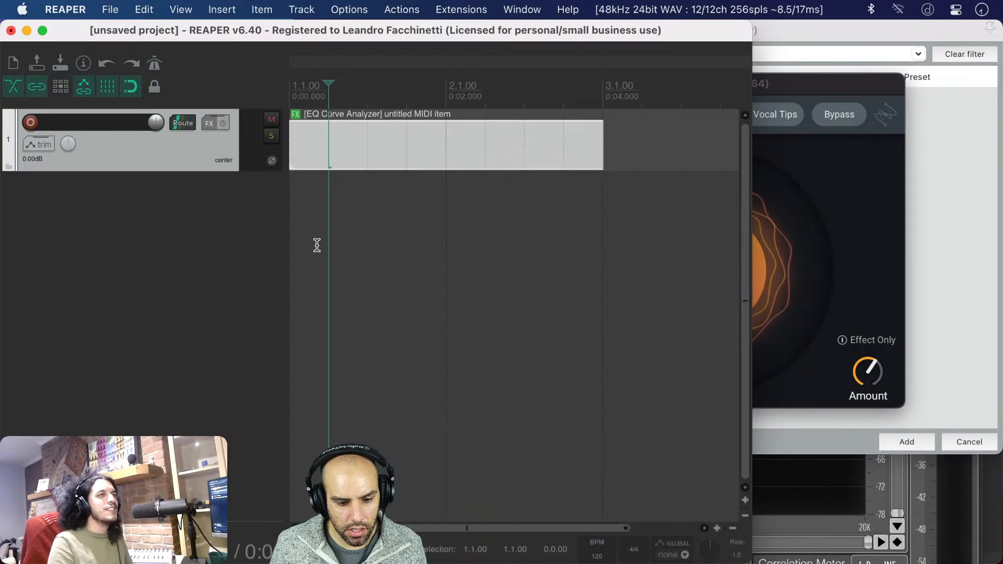
pyautogui.press('super+s')
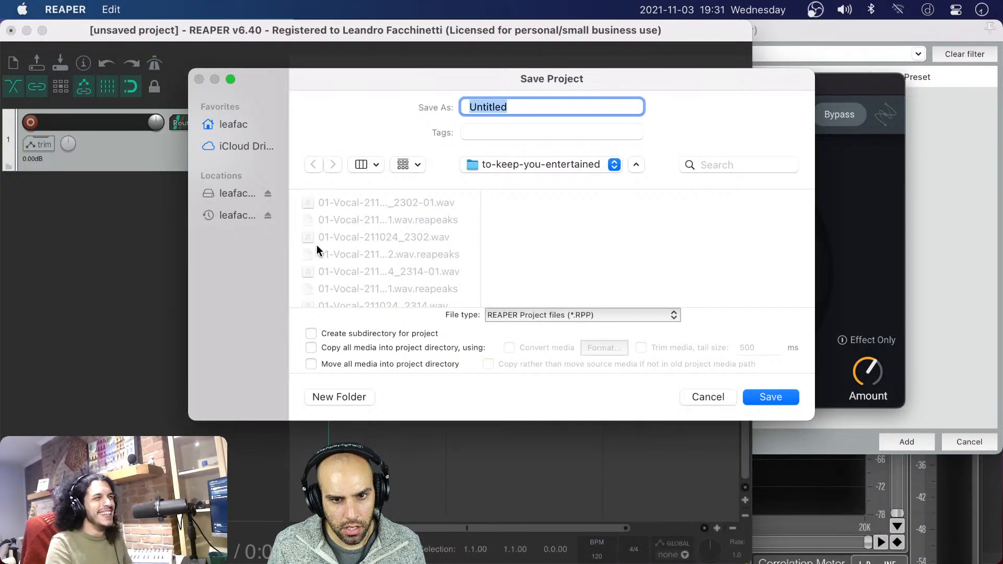
pyautogui.press('super+shift+g')
pyautogui.press('BackSpace')
pyautogui.write('/mtp')
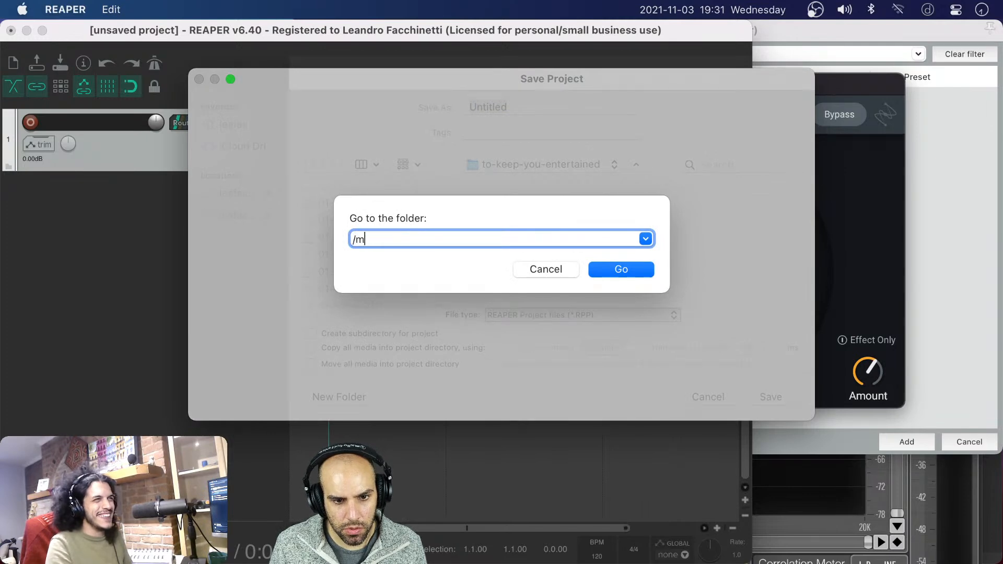
pyautogui.press('Return')
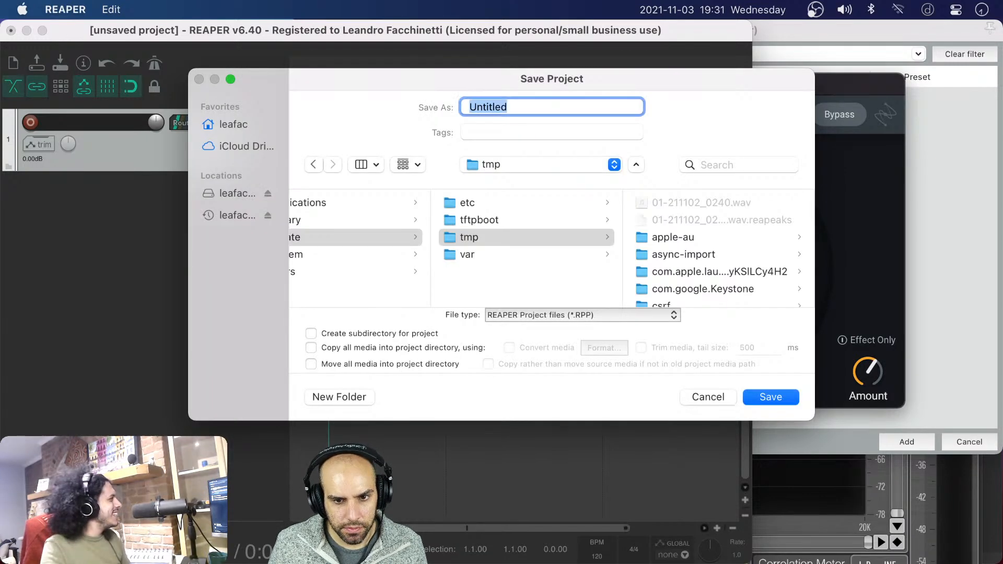
pyautogui.write('bo')
pyautogui.press('Return')
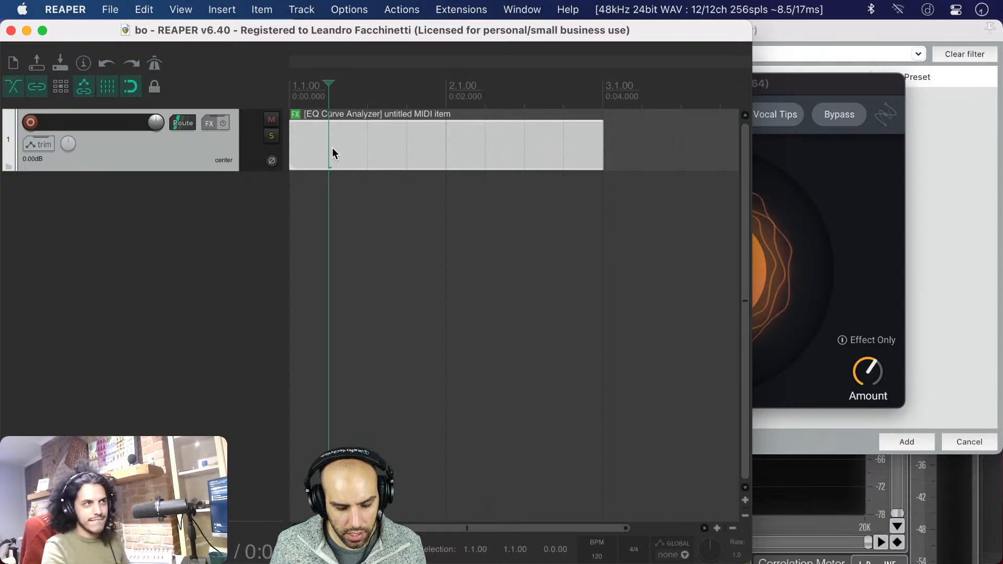
# Glue the MIDI item into an audio item and enlarge the project window to the full screen width
pyautogui.press('super+g')
pyautogui.scroll(5, 337, 150)
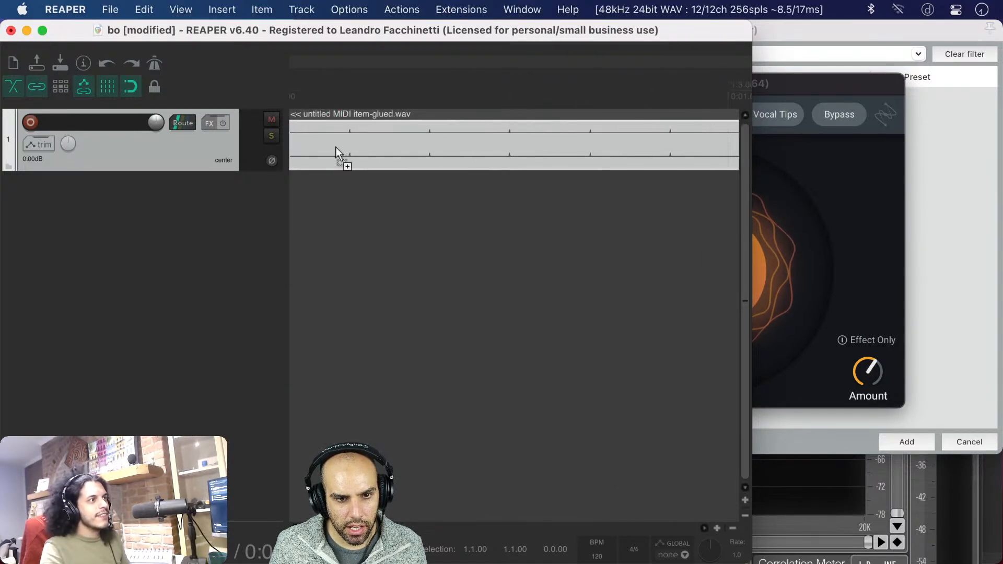
pyautogui.scroll(8, 336, 146)
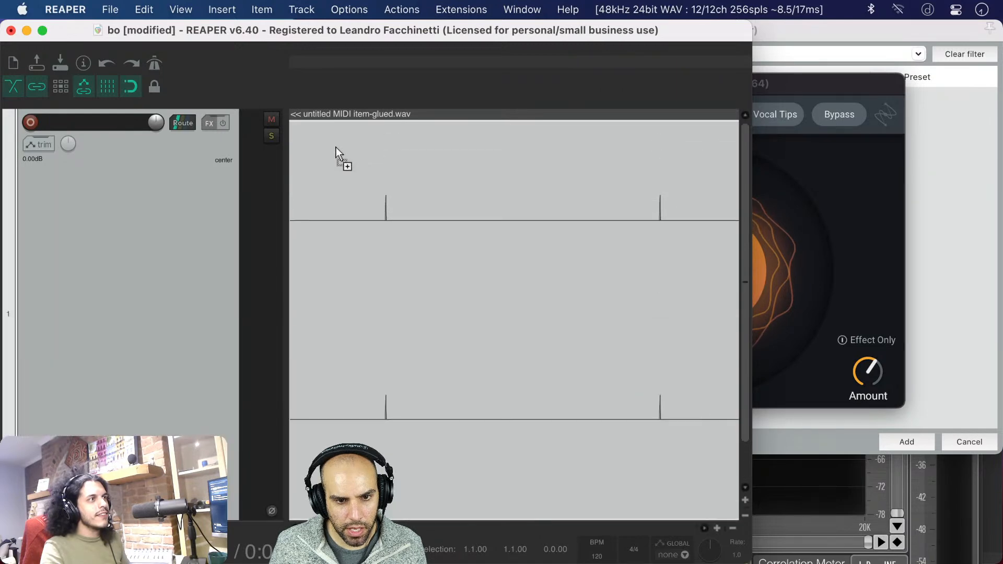
pyautogui.press('super+alt+f')
pyautogui.press('super+m')
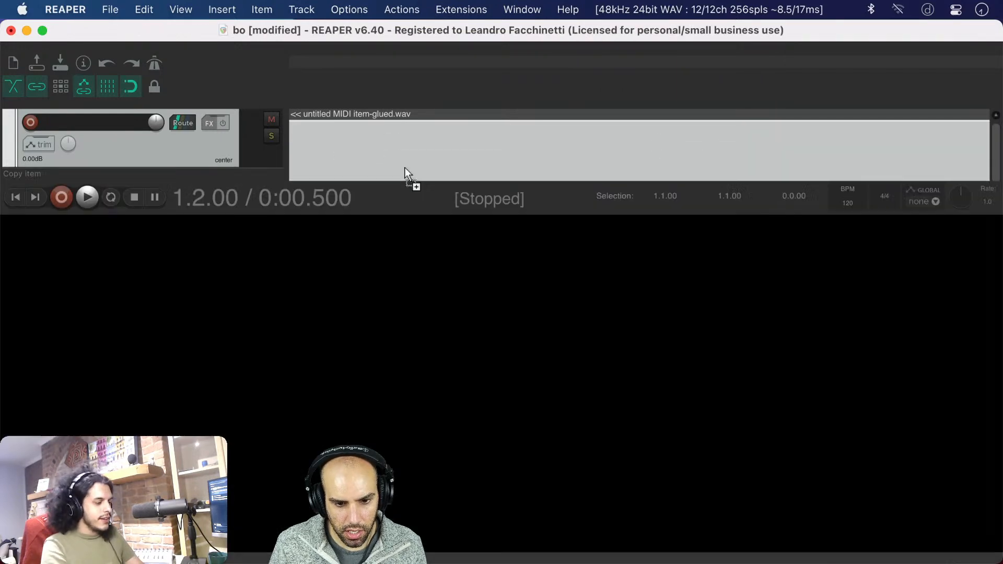
pyautogui.press('super+m')
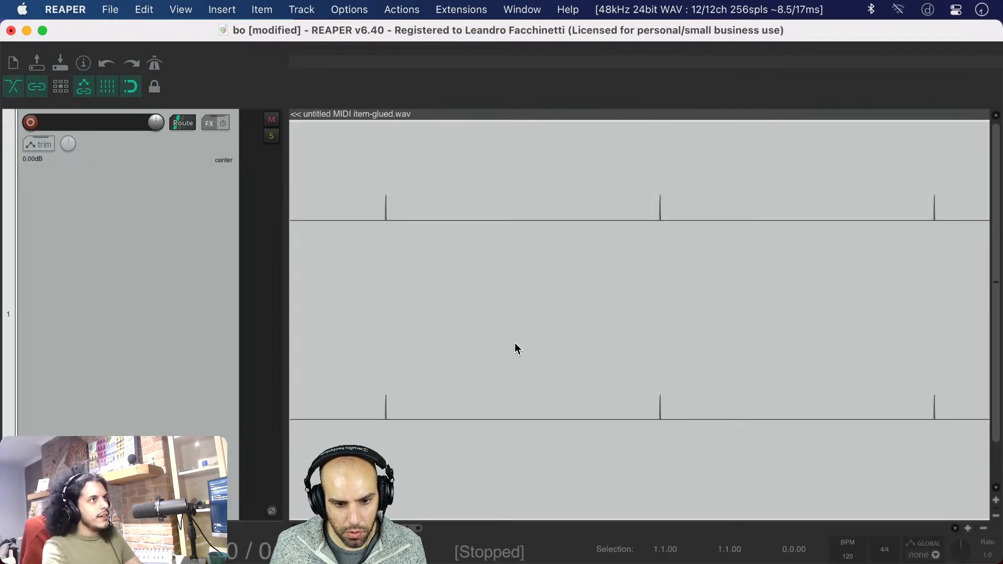
# Examine the shape and spacing of the impulses in the glued item's waveform, from single samples up to the whole item
pyautogui.scroll(5, 403, 360)
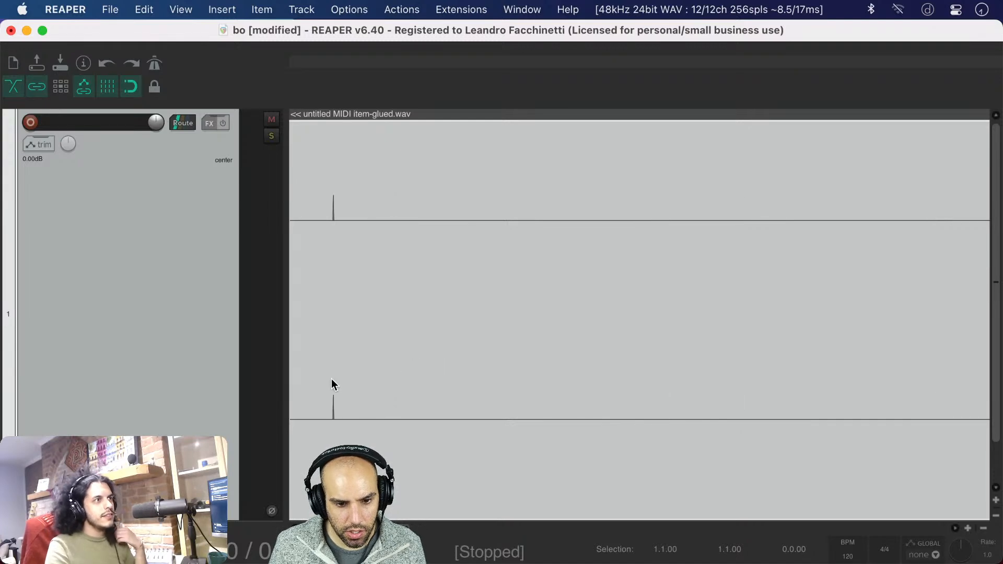
pyautogui.scroll(3, 331, 379)
pyautogui.scroll(4, 331, 380)
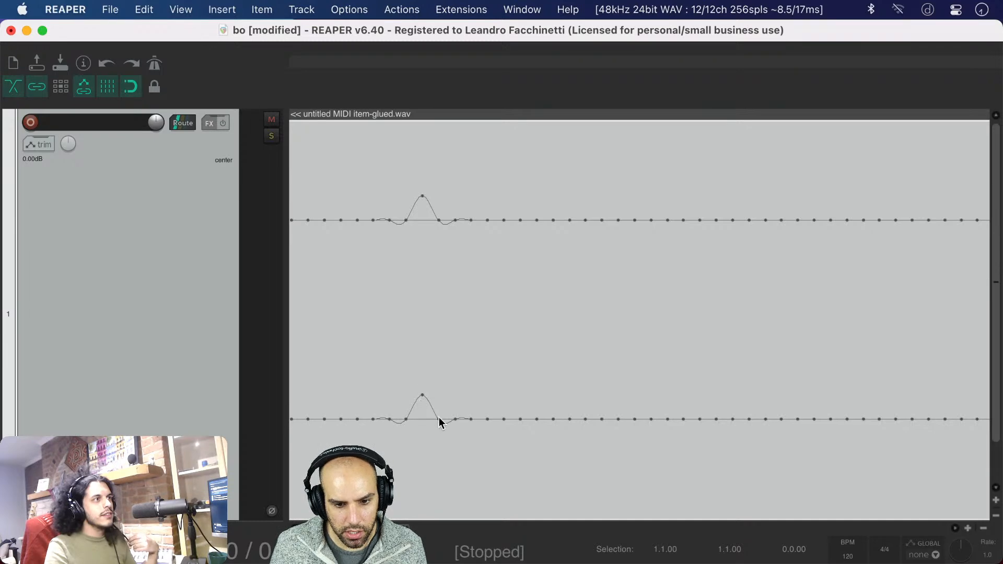
pyautogui.scroll(-8, 553, 416)
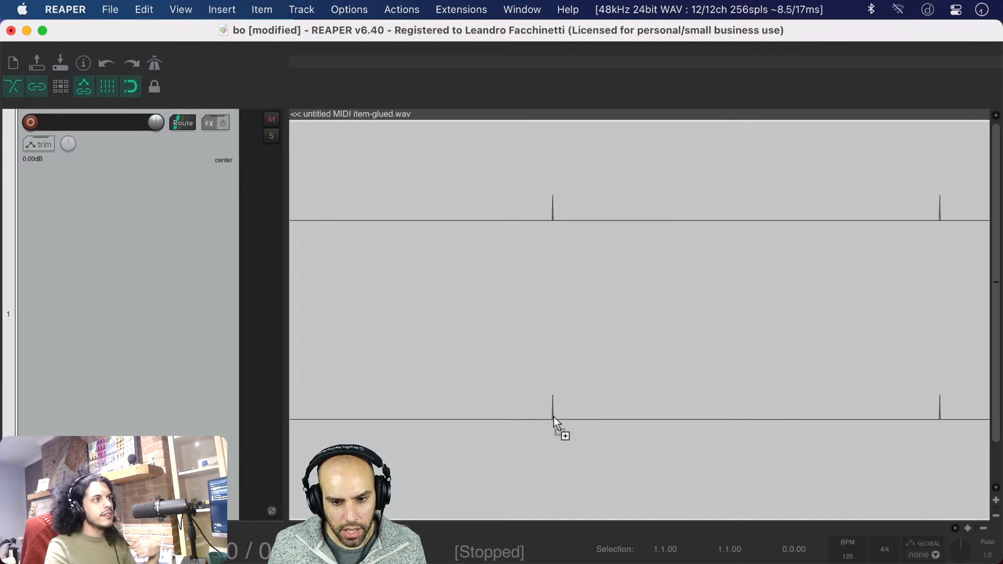
pyautogui.scroll(-10, 553, 415)
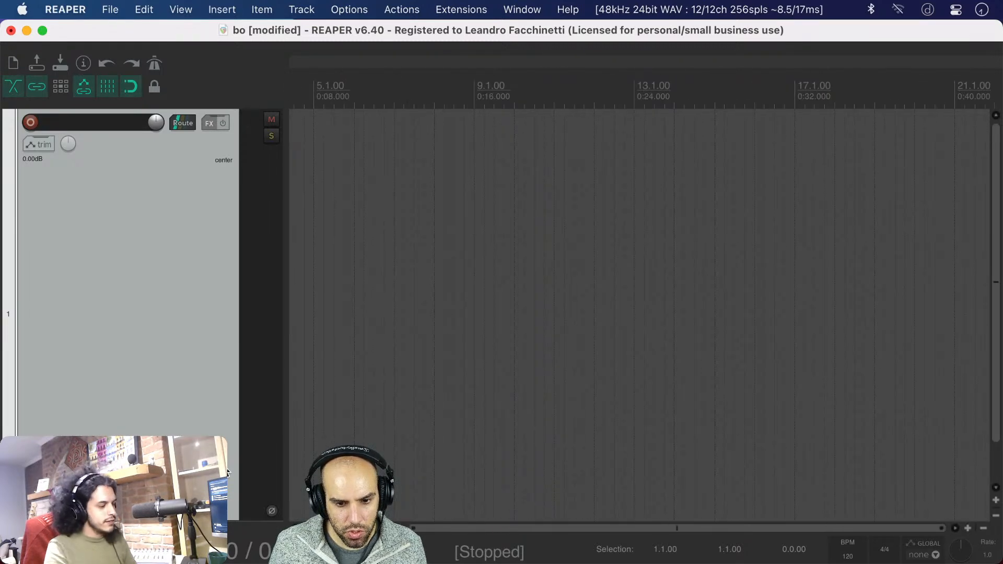
pyautogui.hscroll(-3, 443, 445)
pyautogui.scroll(10, 318, 371)
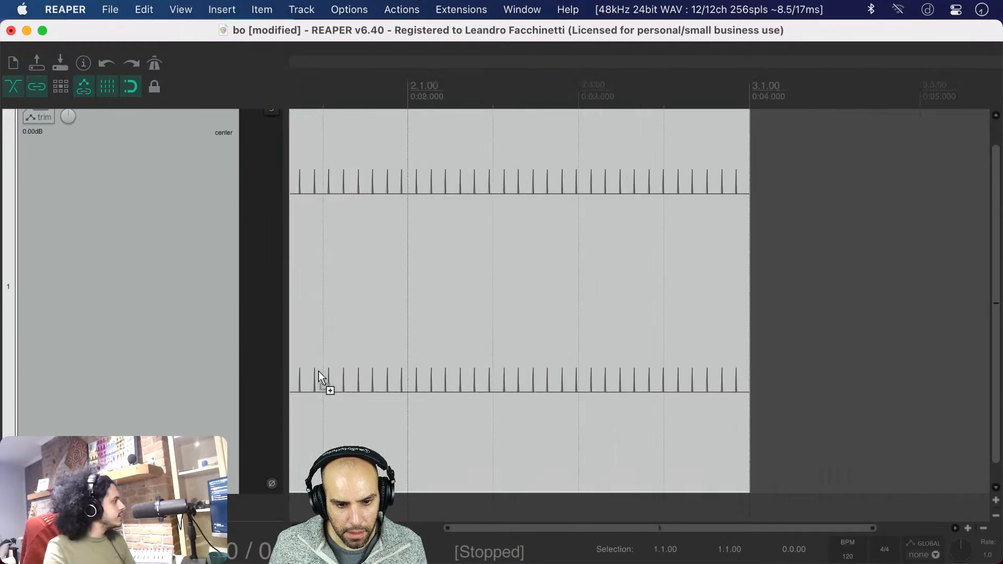
pyautogui.hscroll(-5, 350, 174)
pyautogui.scroll(1, 350, 174)
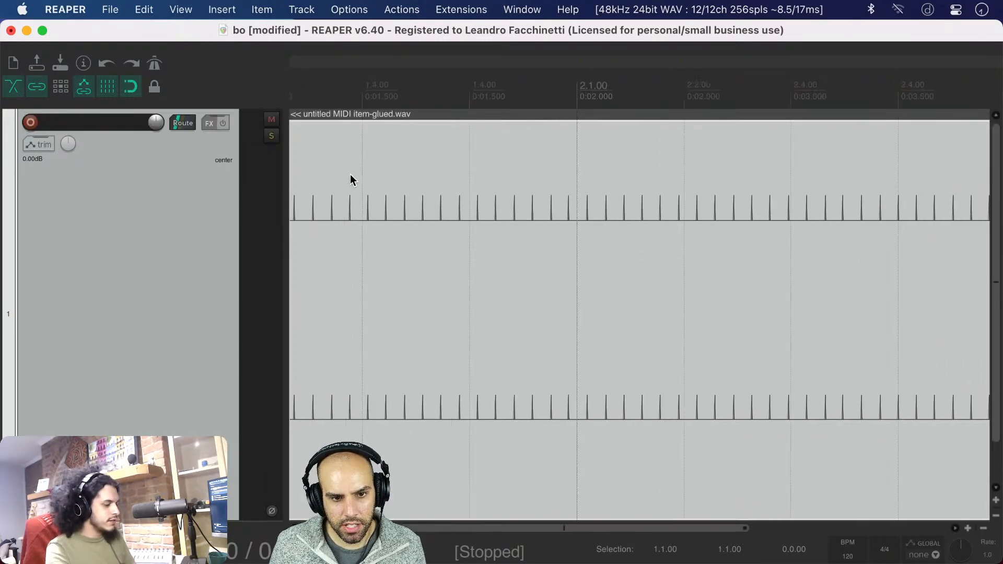
pyautogui.scroll(-2, 350, 173)
pyautogui.scroll(2, 397, 240)
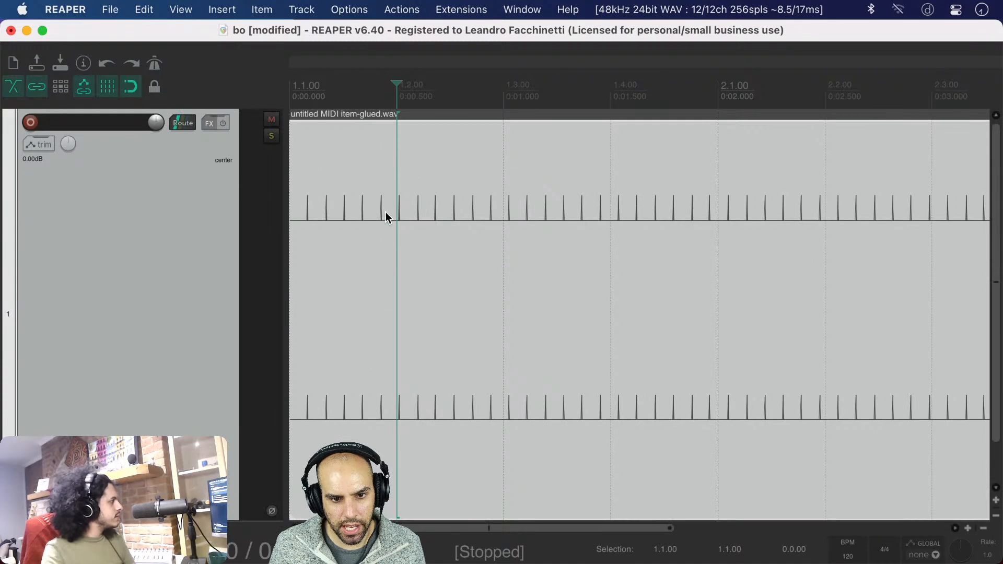
pyautogui.scroll(5, 374, 212)
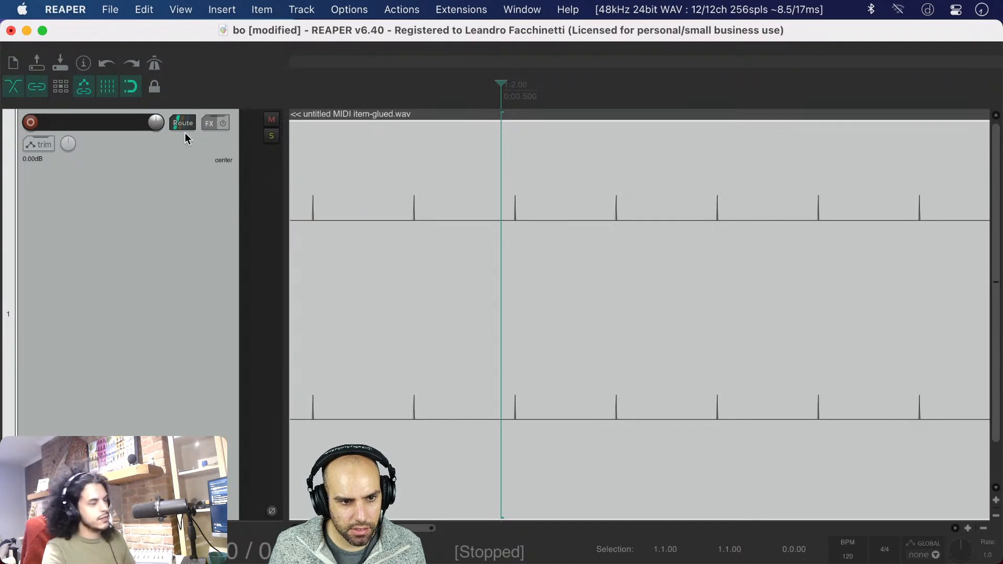
# Add Bertom's EQ Curve Analyzer to track 1's effects and duplicate it to bring up its FFT Order setting
pyautogui.click(205, 127)
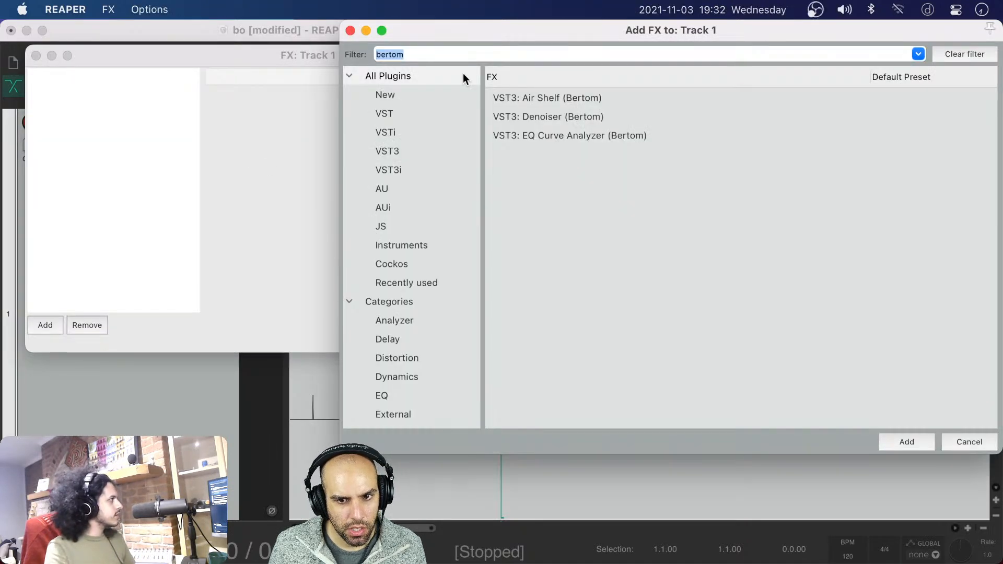
pyautogui.click(551, 134)
pyautogui.doubleClick(550, 135)
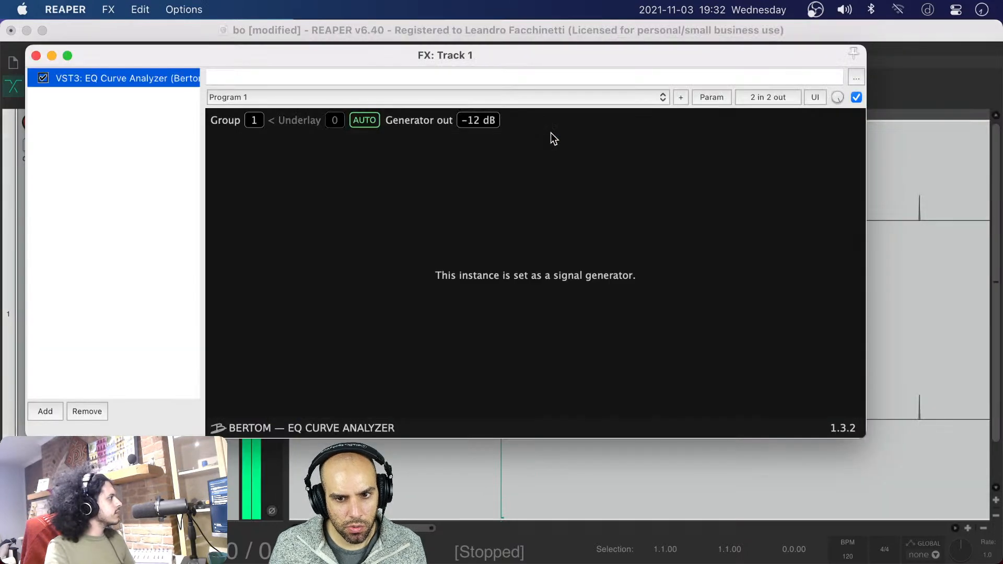
pyautogui.press('super+c')
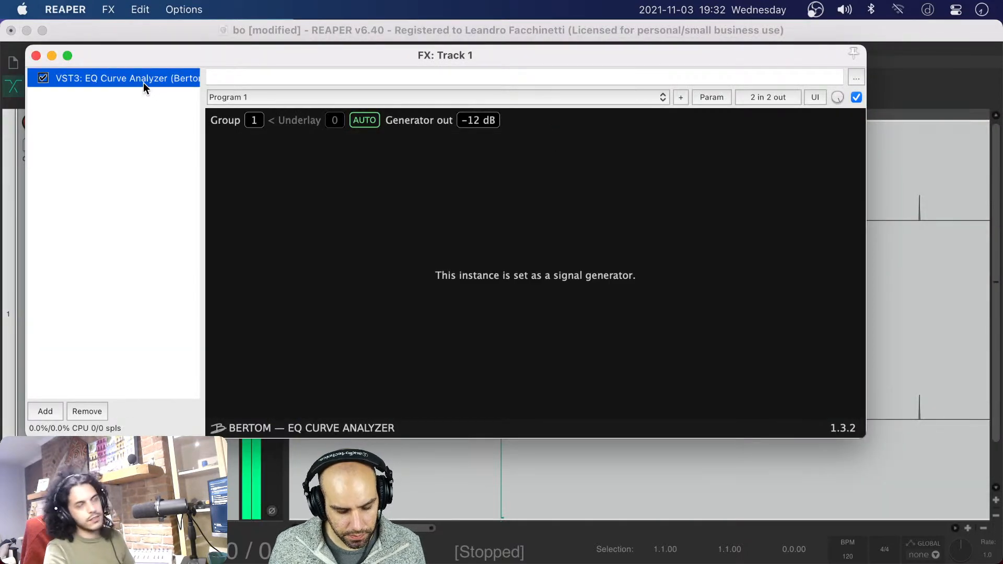
pyautogui.press('super+v')
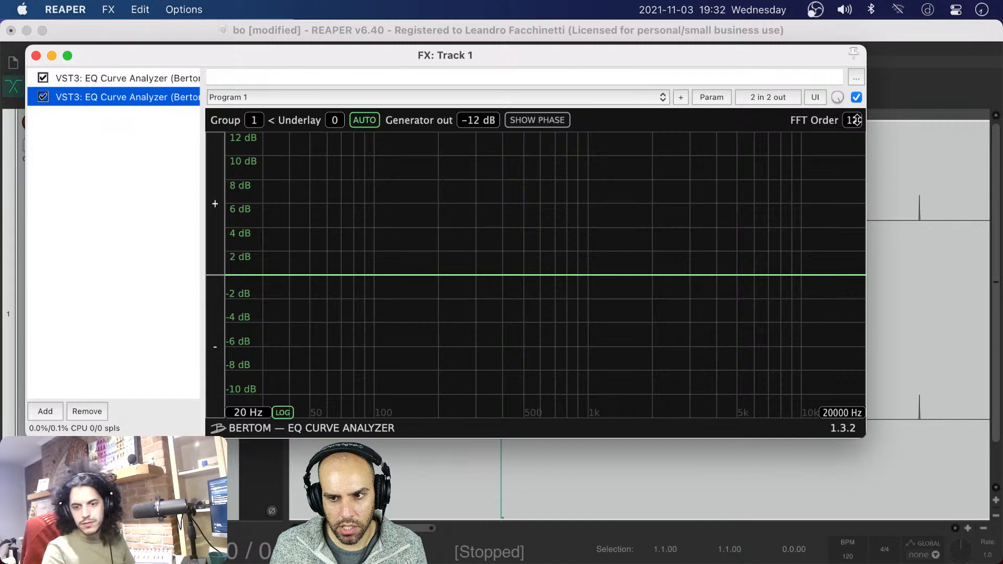
# Calculate 2^12 in Spotlight to work out the EQ Curve Analyzer's FFT size
pyautogui.press('super+space')
pyautogui.write('2*')
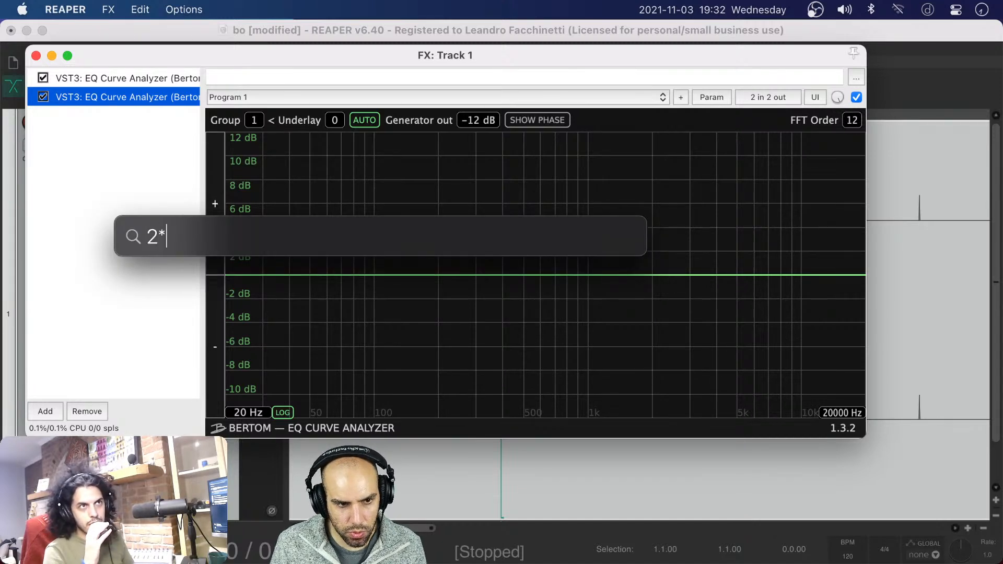
pyautogui.press('BackSpace')
pyautogui.press('BackSpace')
pyautogui.write('^12')
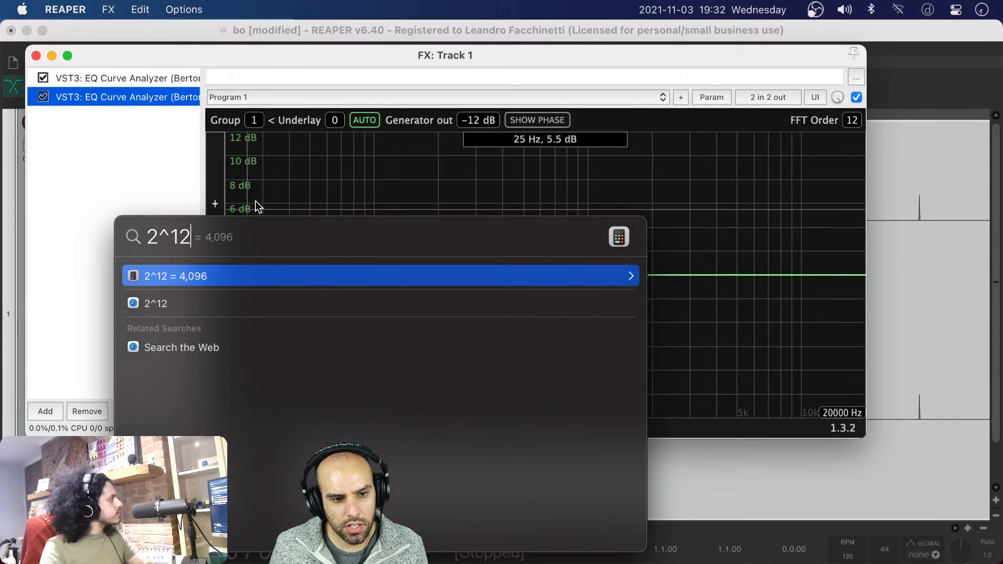
pyautogui.press('Escape')
# Replace both EQ Curve Analyzers on track 1 with the Cockos JS: Frequency Spectrum Analyzer Meter
pyautogui.keyDown('shift'); pyautogui.click(62, 79); pyautogui.keyUp('shift')
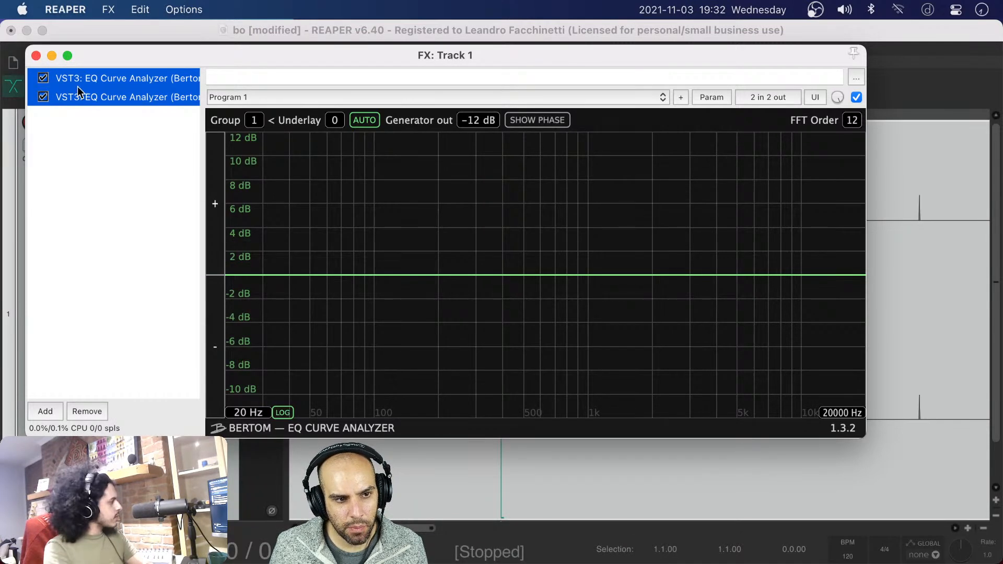
pyautogui.press('Delete')
pyautogui.click(48, 412)
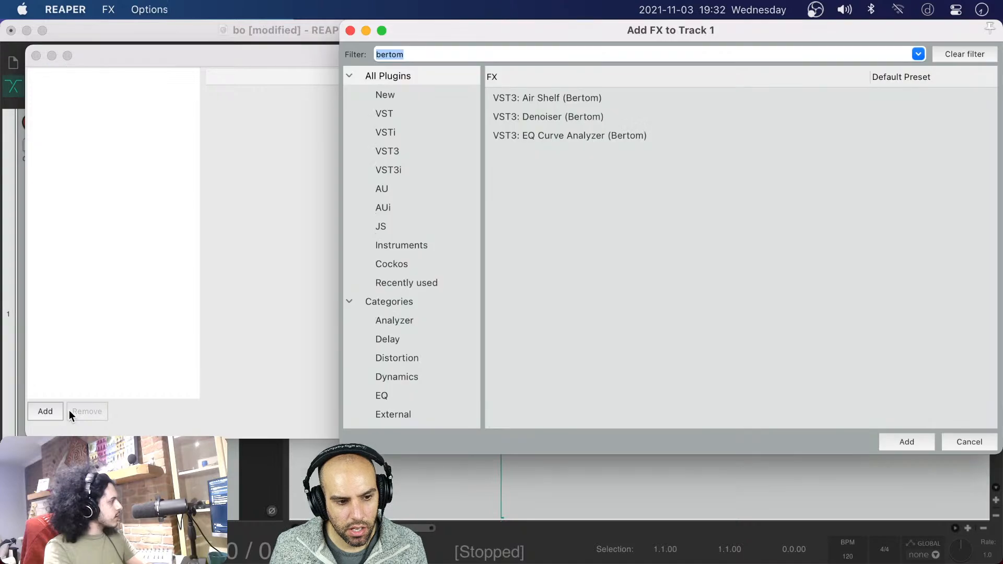
pyautogui.write('spe')
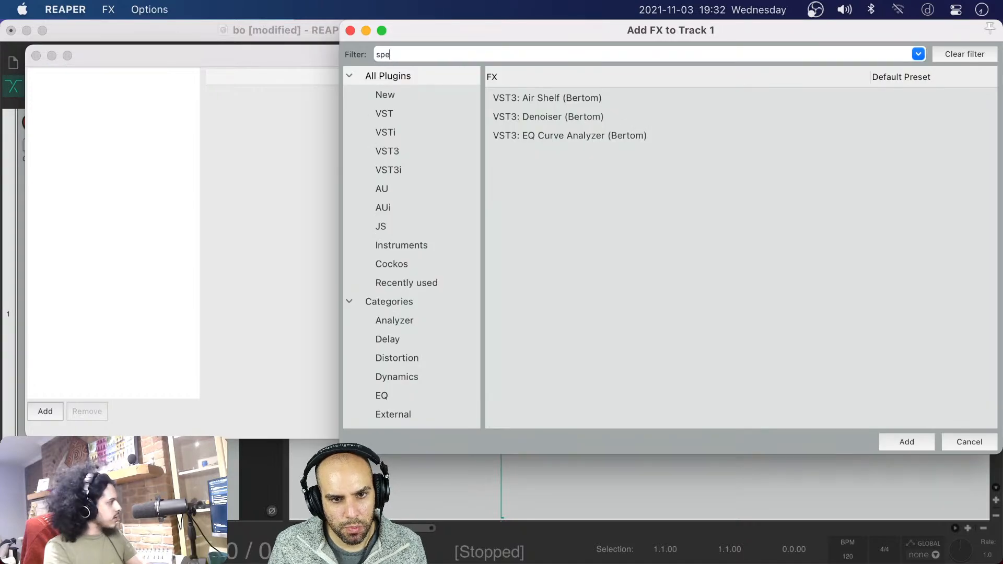
pyautogui.write('ctrum')
pyautogui.press('Down')
pyautogui.press('Down')
pyautogui.press('Down')
pyautogui.press('Down')
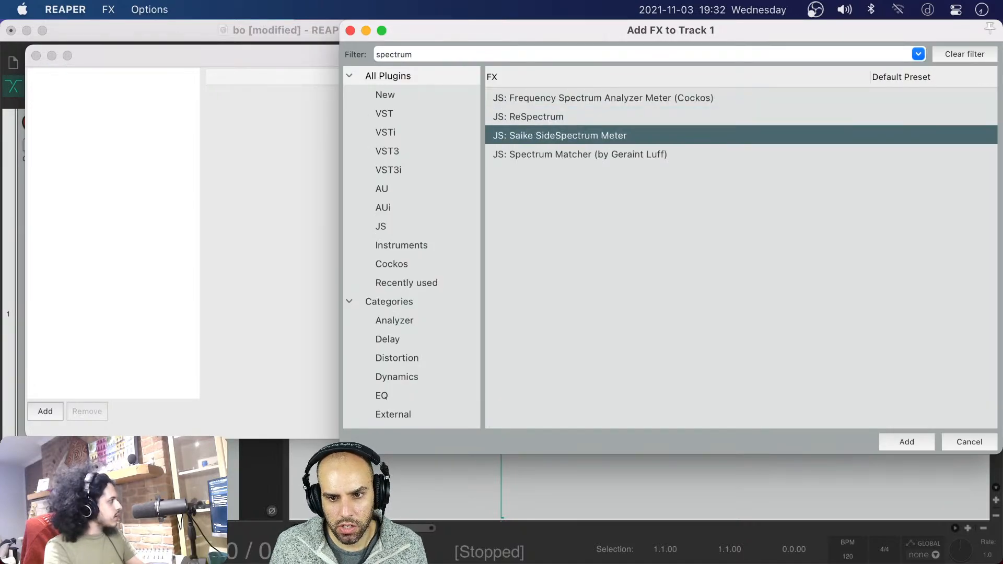
pyautogui.press('Up')
pyautogui.press('Up')
pyautogui.press('Down')
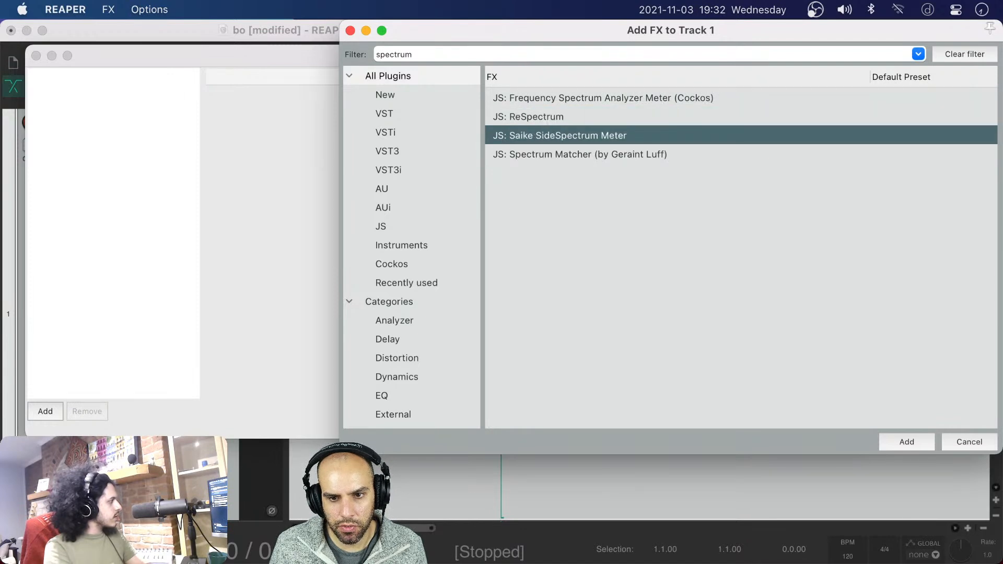
pyautogui.press('Down')
pyautogui.press('Up')
pyautogui.press('Up')
pyautogui.press('Up')
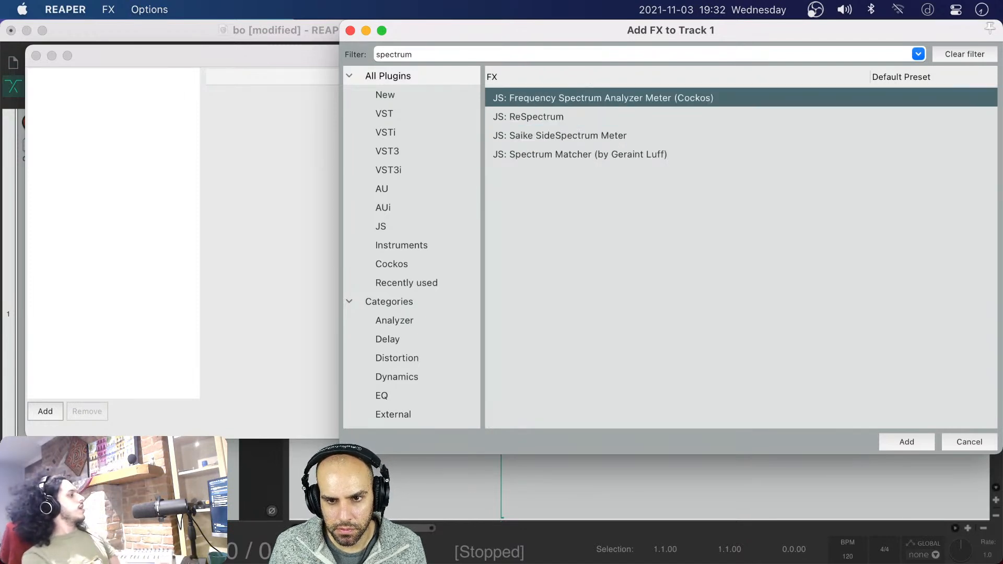
pyautogui.press('Return')
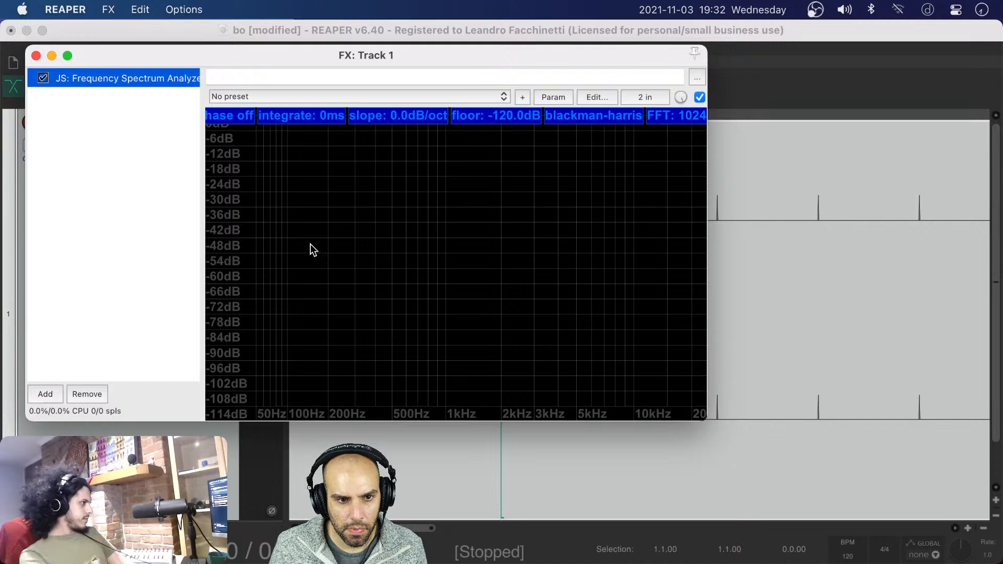
# Recalculate 2^12 in Spotlight to get the matching FFT size for the spectrum analyzer meter
pyautogui.press('super+space')
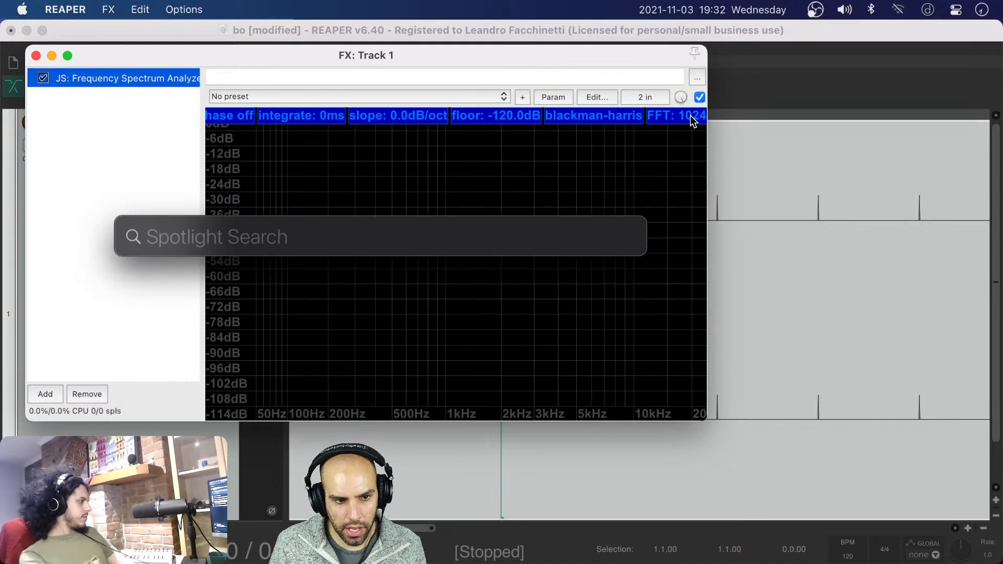
pyautogui.write('2^')
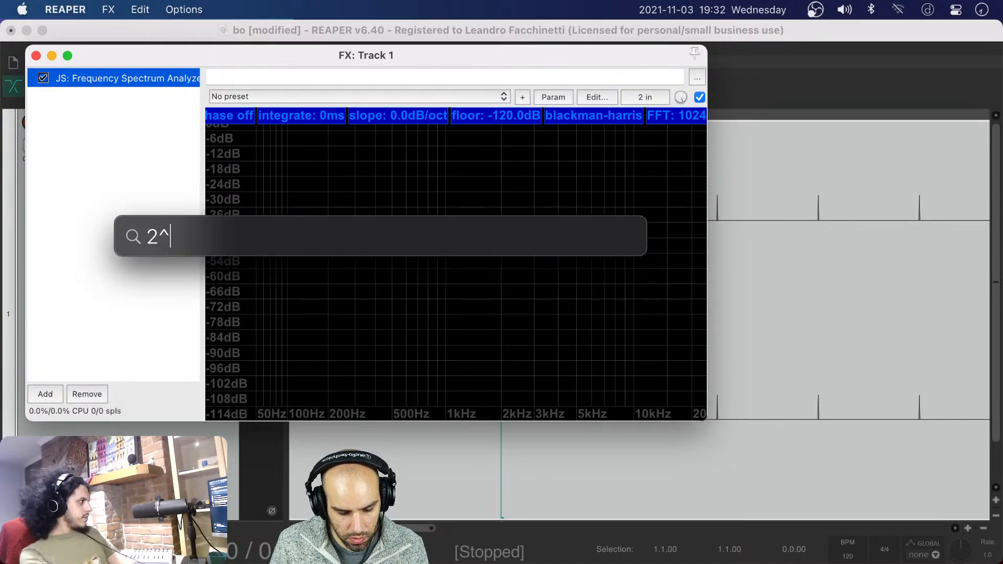
pyautogui.write('12')
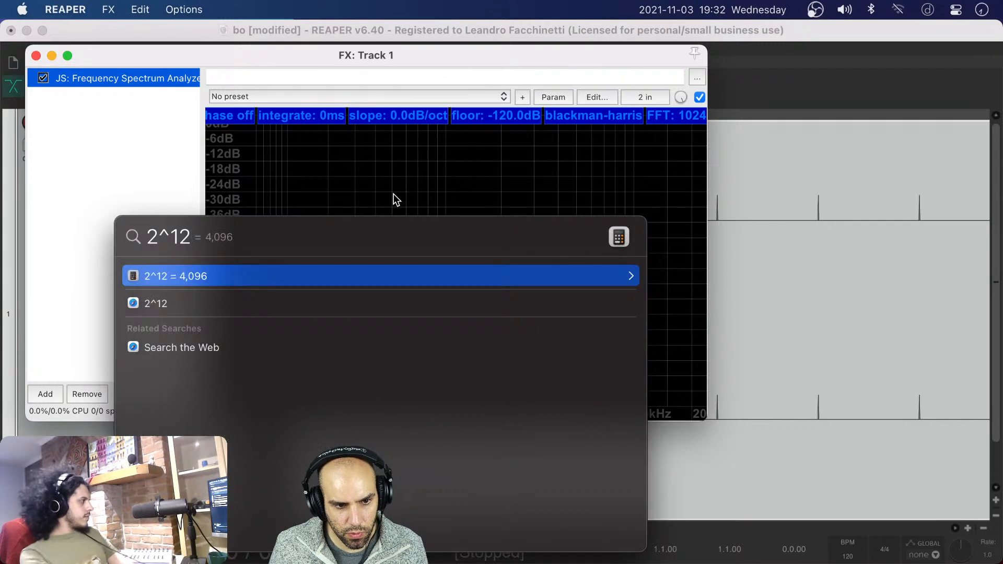
pyautogui.press('Escape')
pyautogui.press('Escape')
# Set the spectrum analyzer meter's FFT size to 4096 and play the glued item through it
pyautogui.click(670, 115)
pyautogui.click(671, 115)
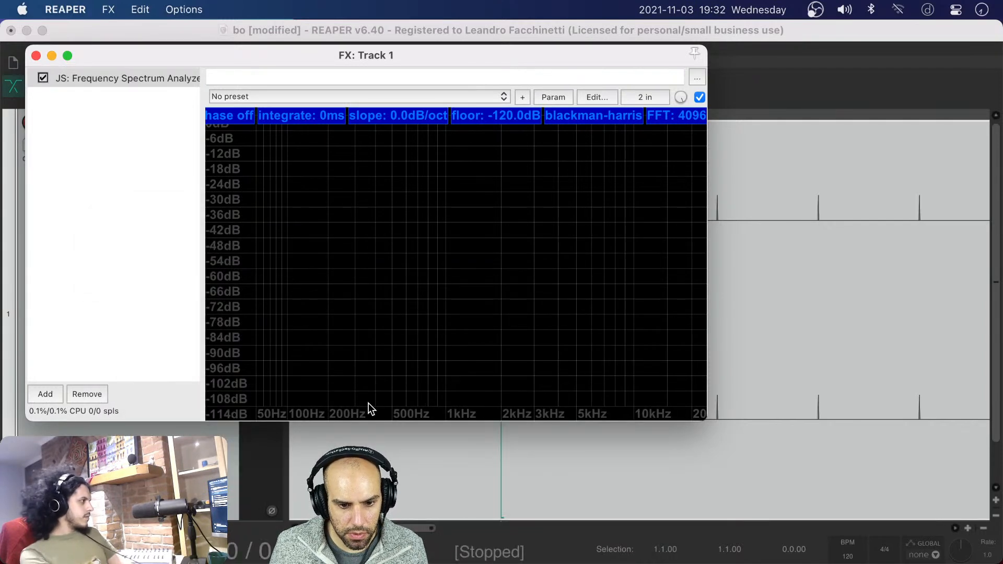
pyautogui.press('space')
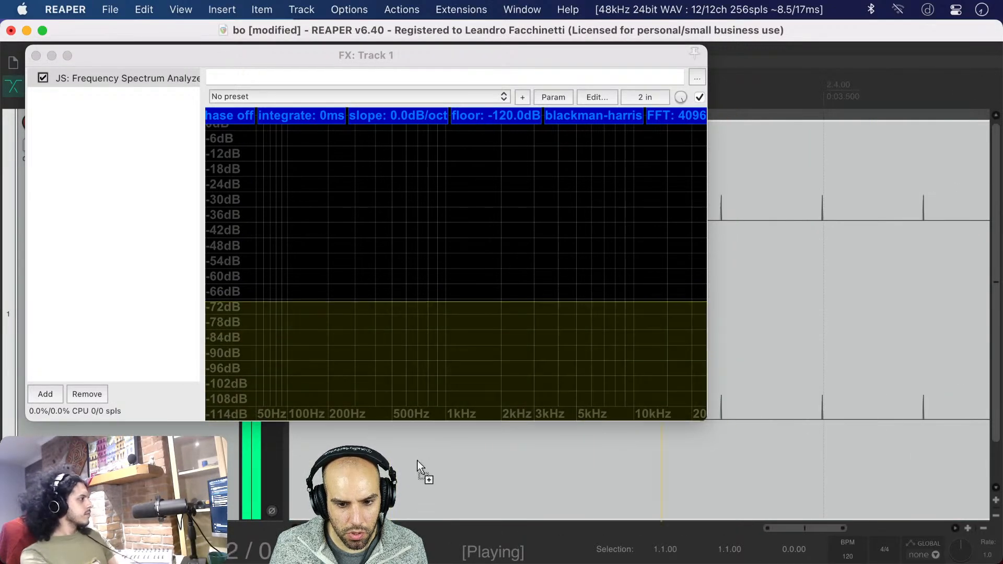
# Replay the glued item from its beginning to watch the impulses in the Frequency Spectrum Analyzer Meter
pyautogui.press('space')
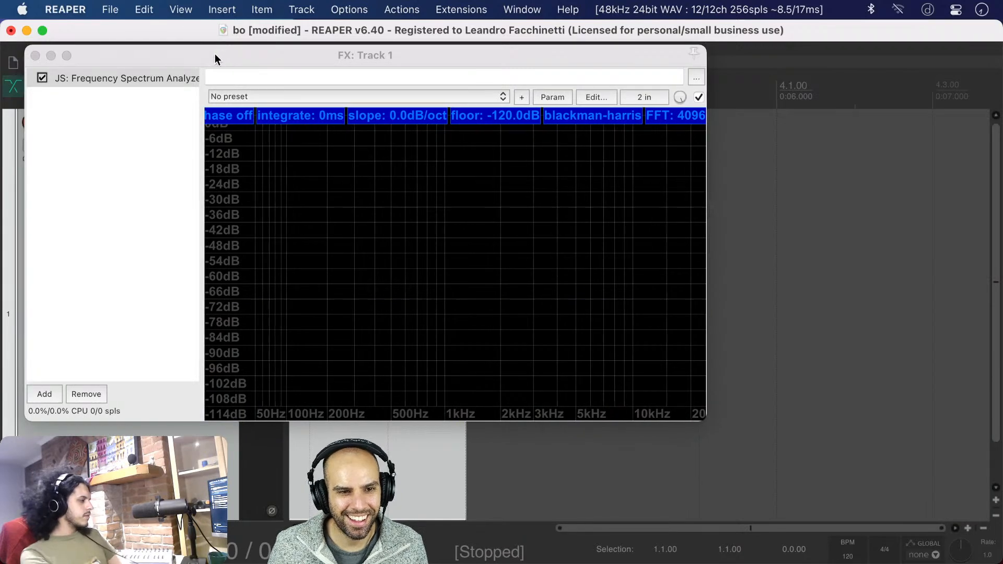
pyautogui.moveTo(215, 54); pyautogui.dragTo(624, 62)
pyautogui.click(305, 241)
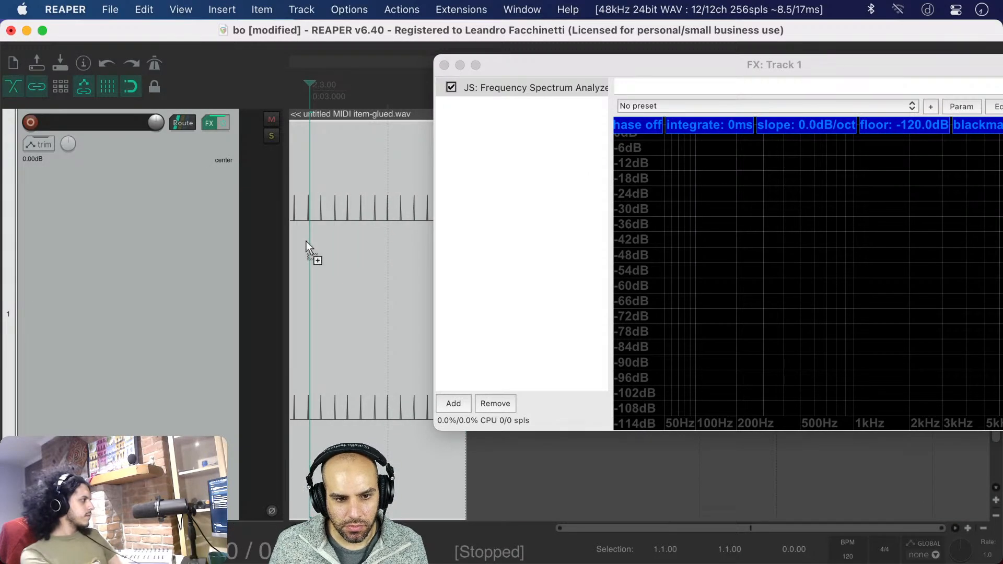
pyautogui.press('space')
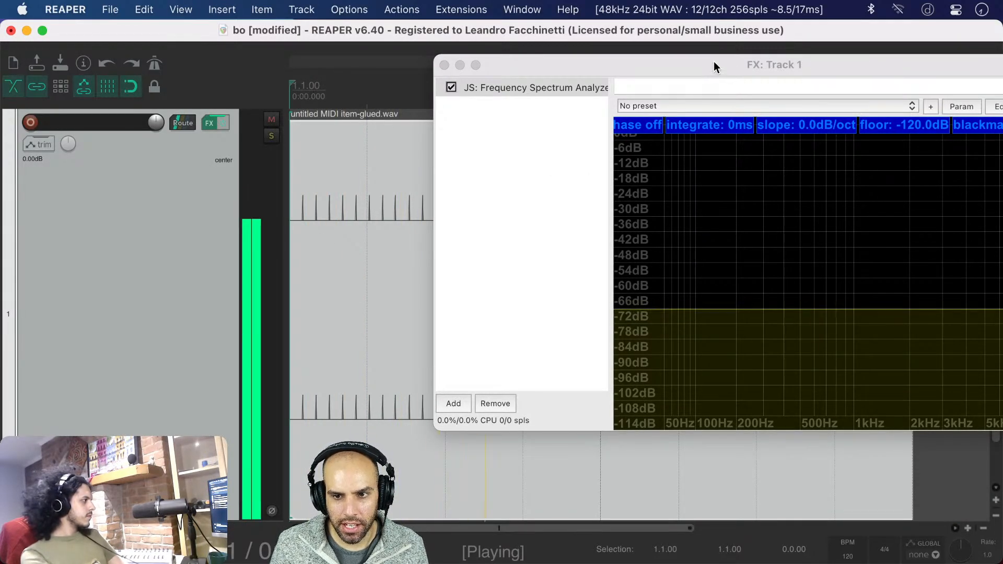
pyautogui.moveTo(714, 63); pyautogui.dragTo(421, 77)
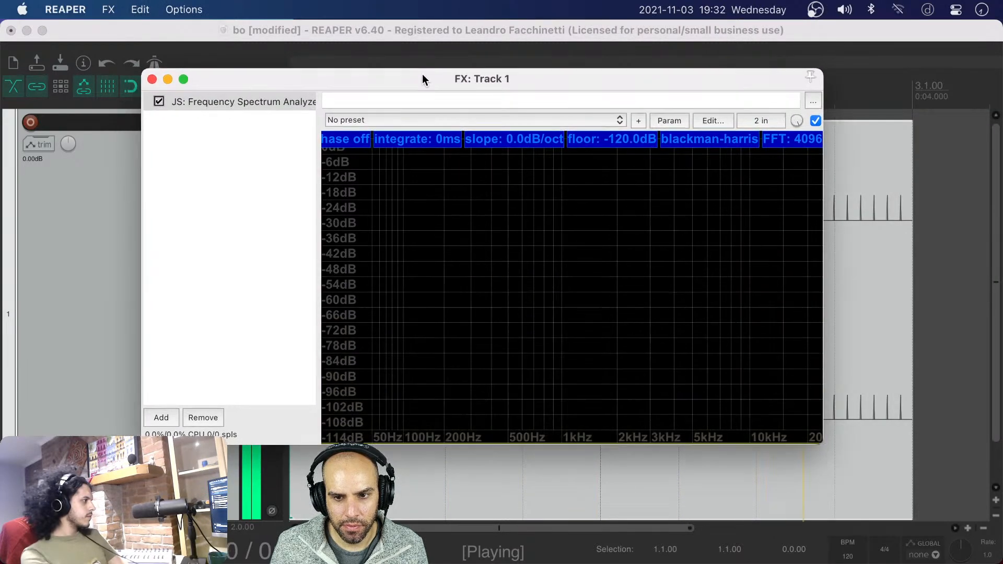
pyautogui.press('space')
# Raise the spectrum analyzer meter's integration time to 2500 ms and play the glued item through it
pyautogui.moveTo(418, 140); pyautogui.dragTo(409, 24)
pyautogui.click(479, 486)
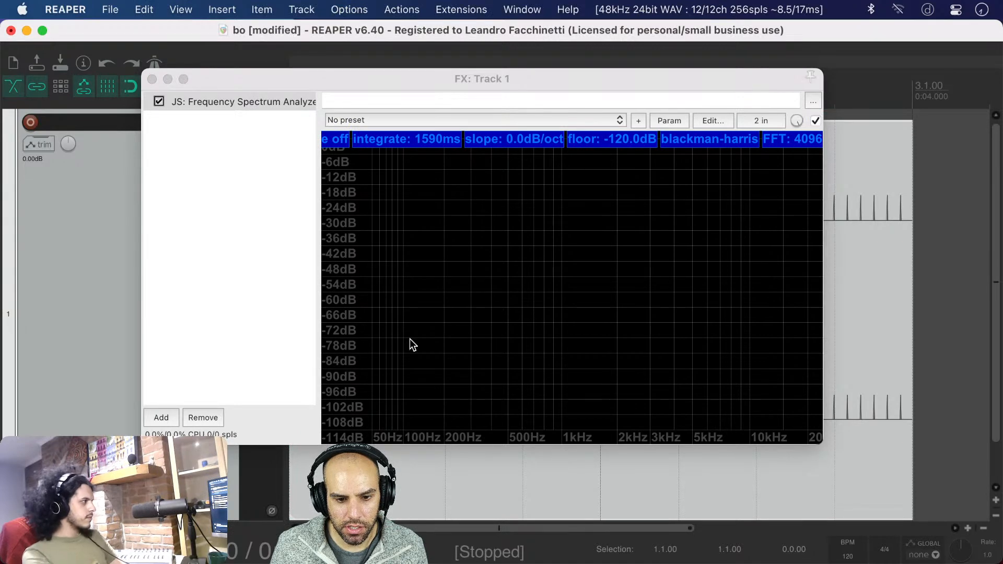
pyautogui.press('space')
pyautogui.moveTo(405, 143); pyautogui.dragTo(439, 76)
pyautogui.press('space')
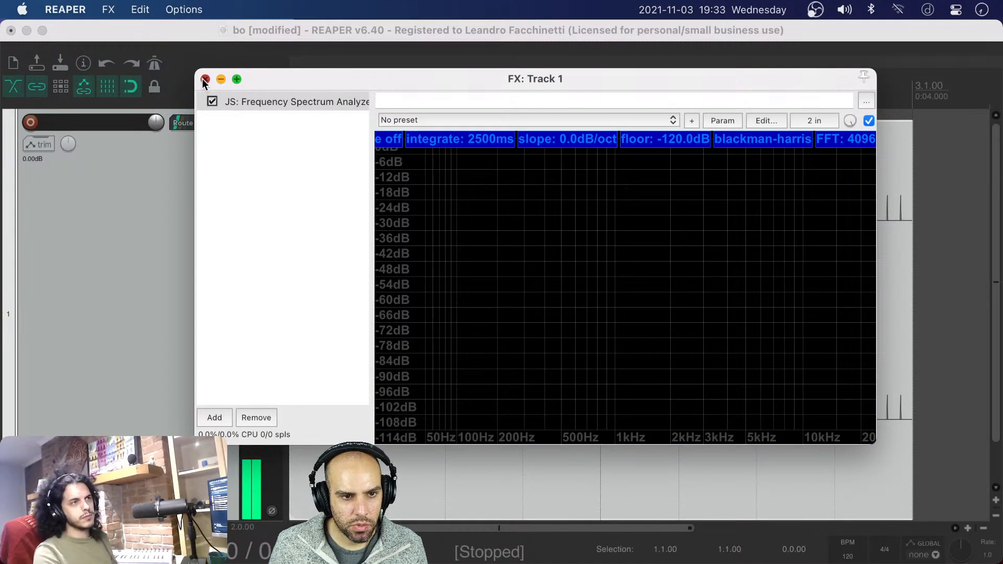
# Close track 1's FX window and the bo project without saving its changes
pyautogui.click(203, 79)
pyautogui.press('super+w')
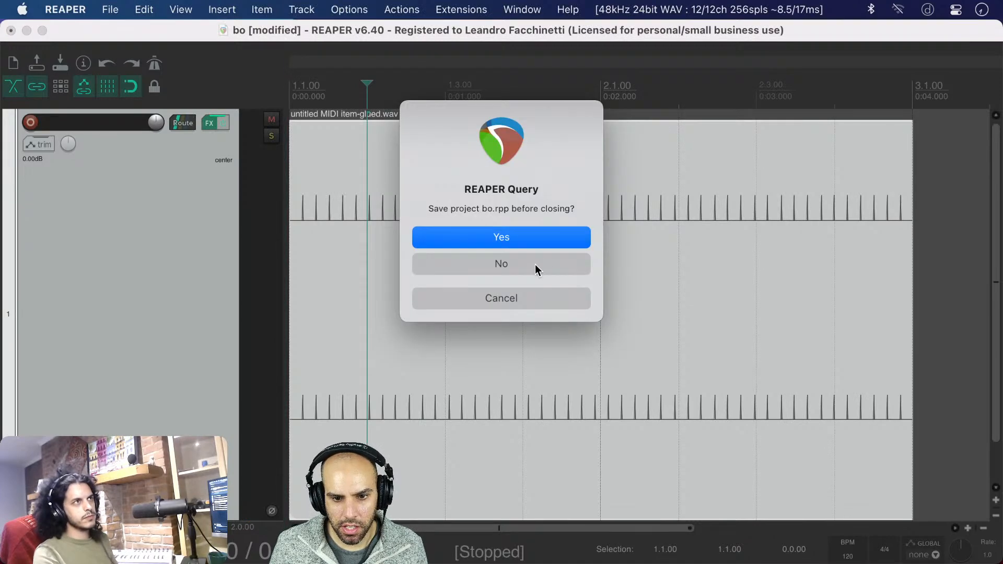
pyautogui.click(530, 267)
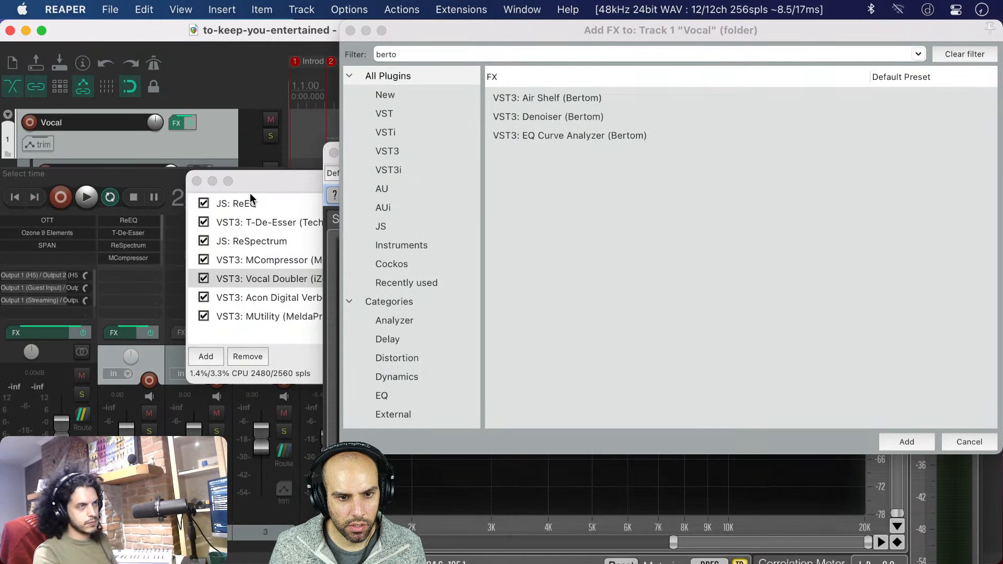
# In the to-keep-you-entertained project, dismiss the Vocal track's plug-in browser without adding an effect
pyautogui.moveTo(249, 193); pyautogui.dragTo(184, 130)
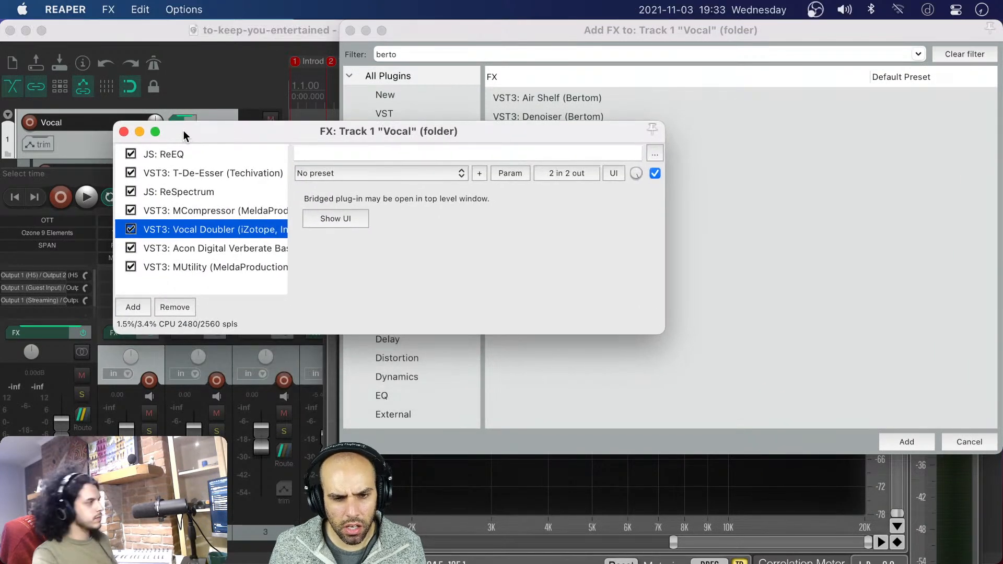
pyautogui.click(498, 38)
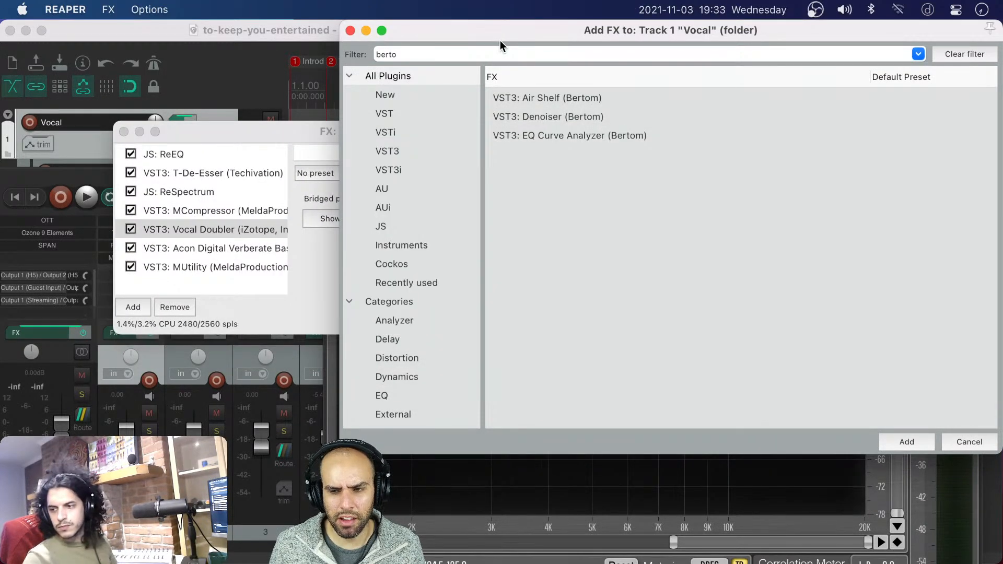
pyautogui.click(282, 133)
pyautogui.moveTo(282, 134); pyautogui.dragTo(244, 128)
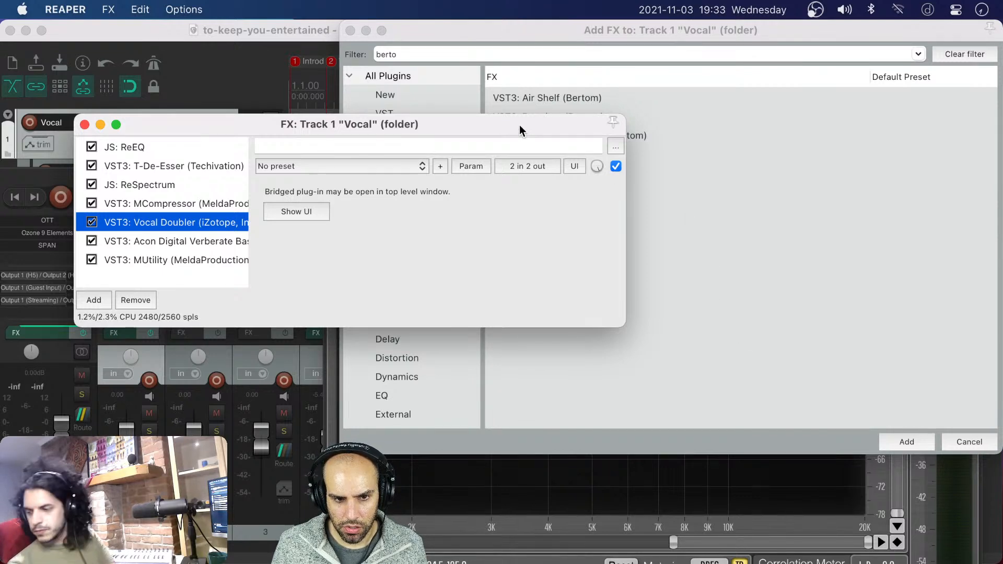
pyautogui.moveTo(519, 125); pyautogui.dragTo(522, 114)
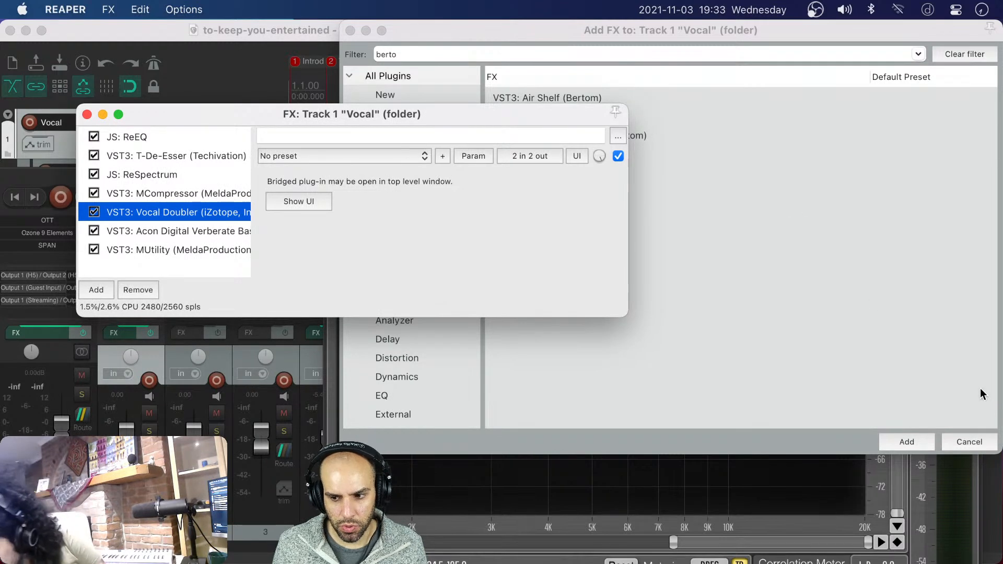
pyautogui.click(968, 443)
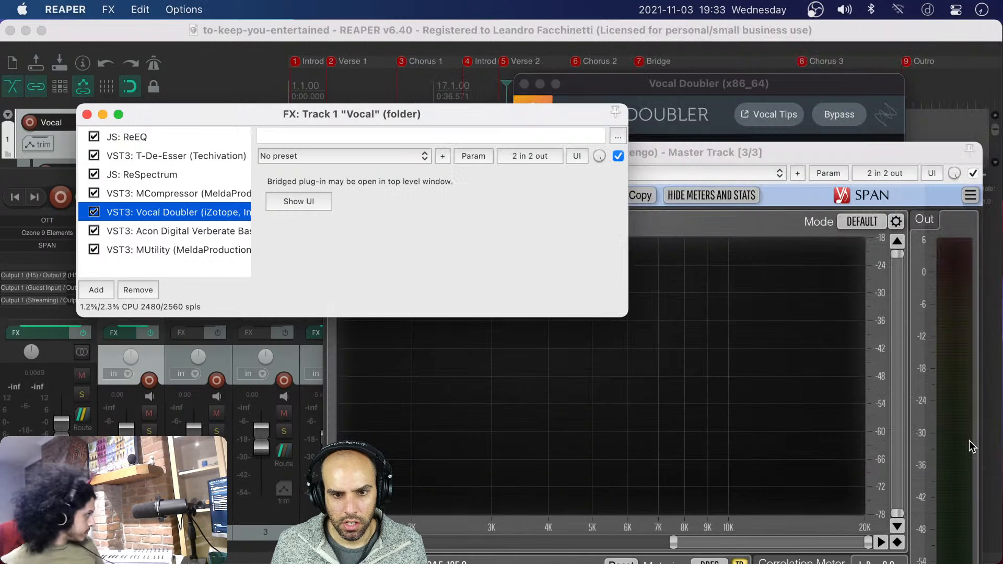
# Examine the Verberate Basic 2 and MUtility plug-ins in the Vocal track's FX chain, and close the chain
pyautogui.click(150, 230)
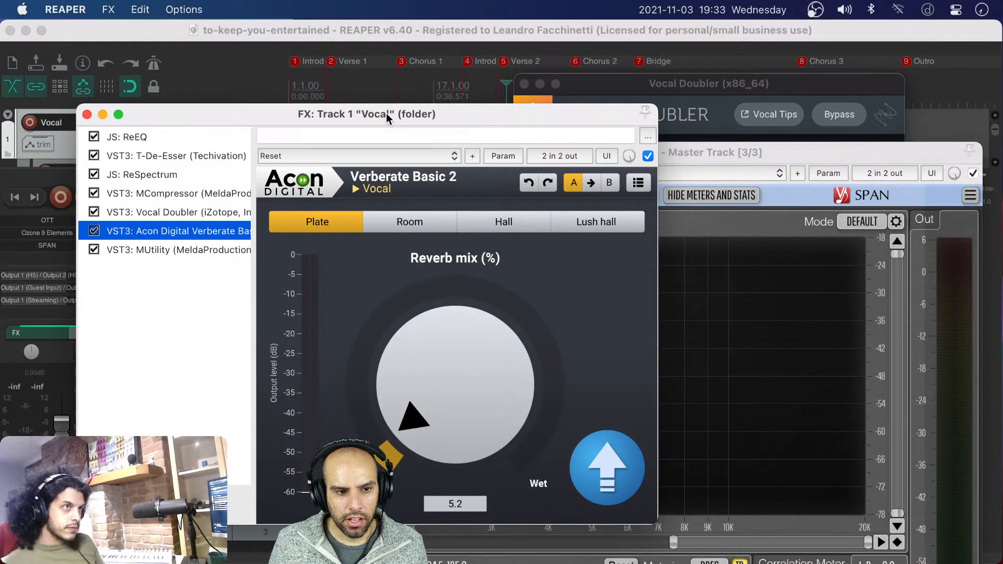
pyautogui.moveTo(387, 113); pyautogui.dragTo(577, 89)
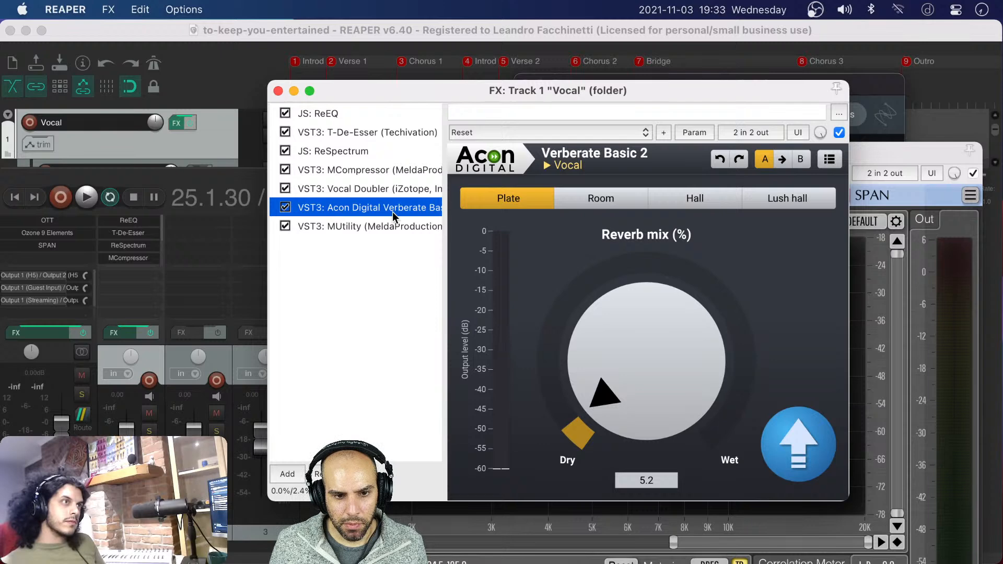
pyautogui.click(345, 226)
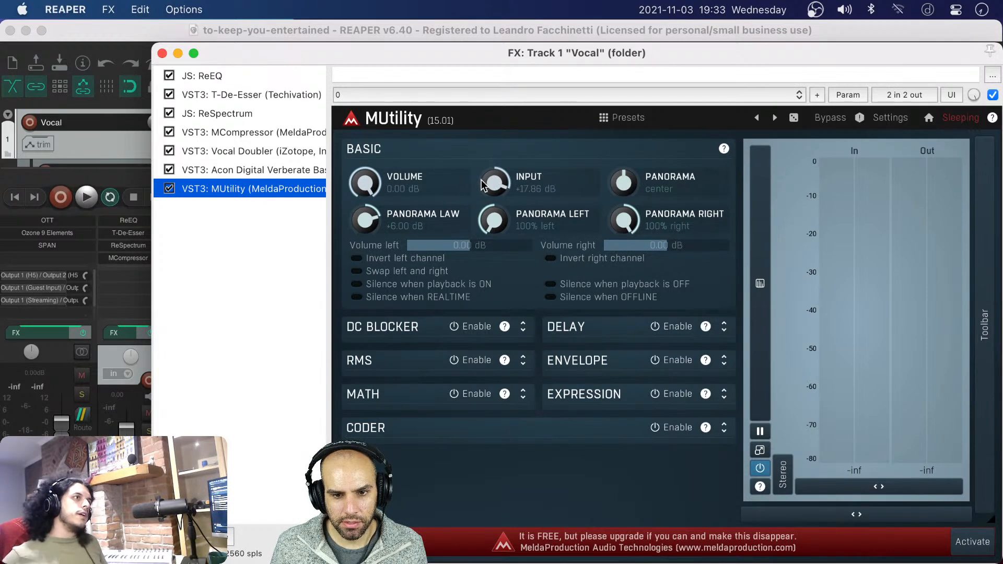
pyautogui.click(161, 54)
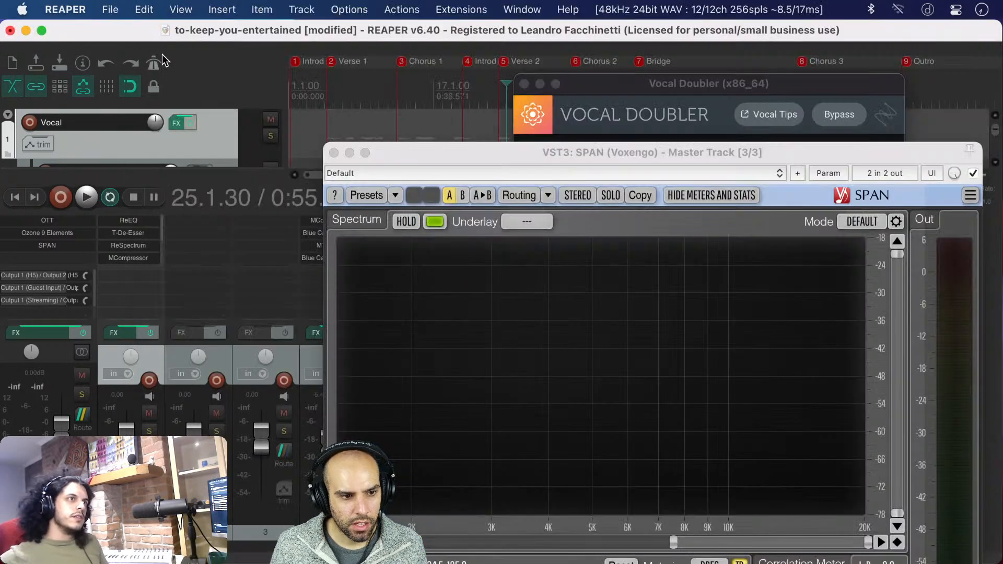
# Examine the OTT multiband compressor on the master track and close its window
pyautogui.click(37, 221)
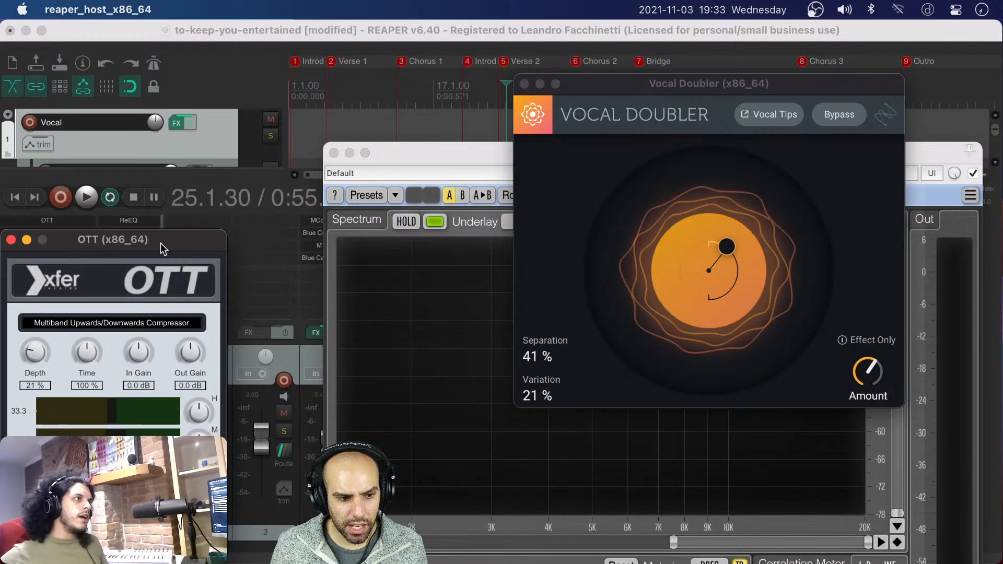
pyautogui.moveTo(143, 249); pyautogui.dragTo(461, 94)
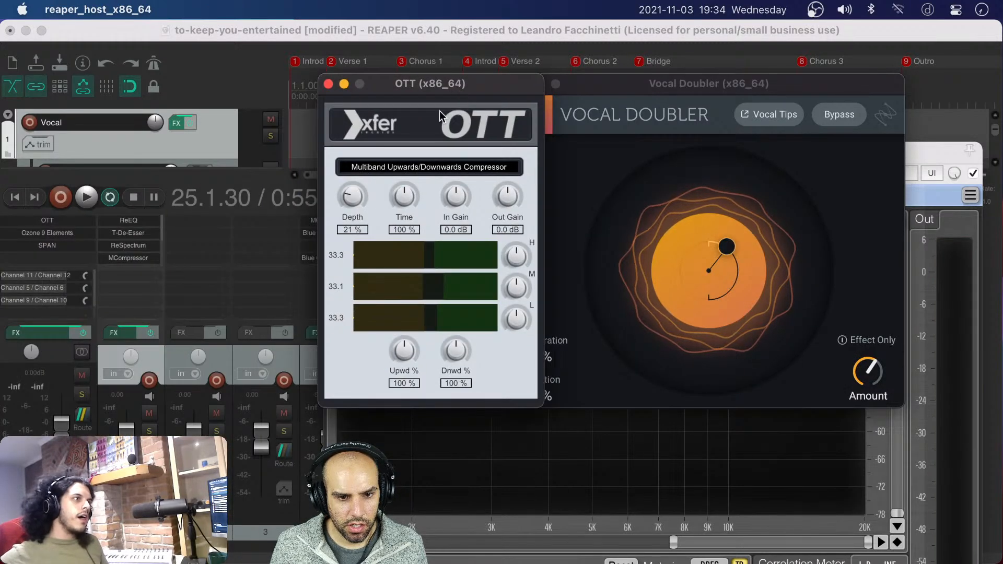
pyautogui.click(328, 84)
# Examine the Equalizer and Maximizer modules of the master track's Ozone 9 Elements, and close it and Vocal Doubler
pyautogui.click(87, 242)
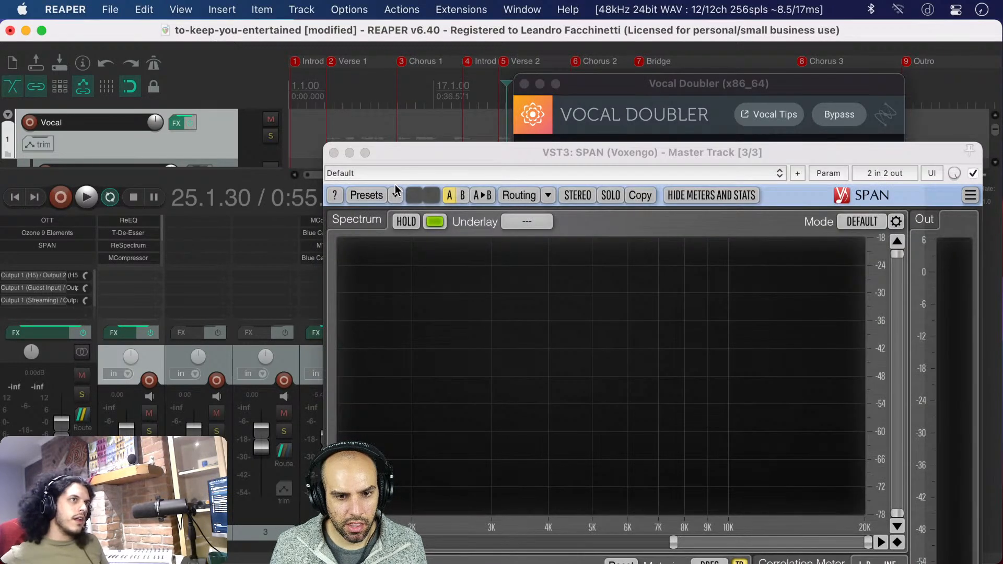
pyautogui.click(67, 233)
pyautogui.moveTo(122, 116); pyautogui.dragTo(290, 76)
pyautogui.click(266, 155)
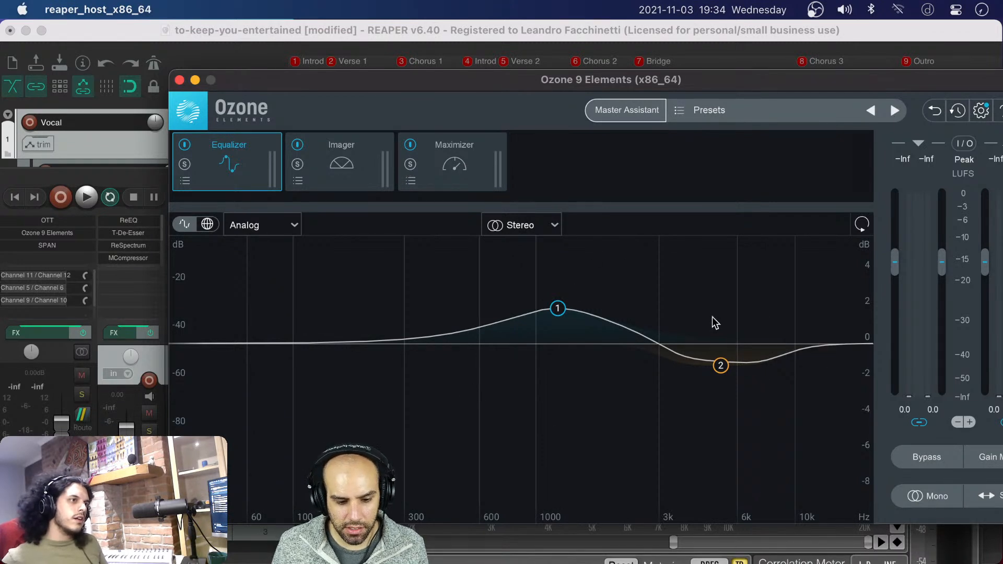
pyautogui.click(447, 151)
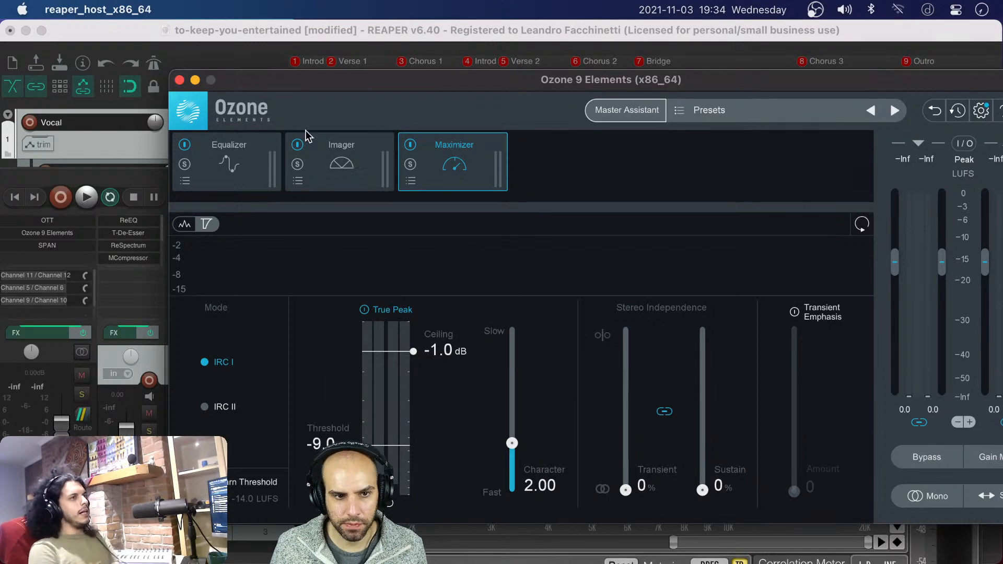
pyautogui.click(179, 79)
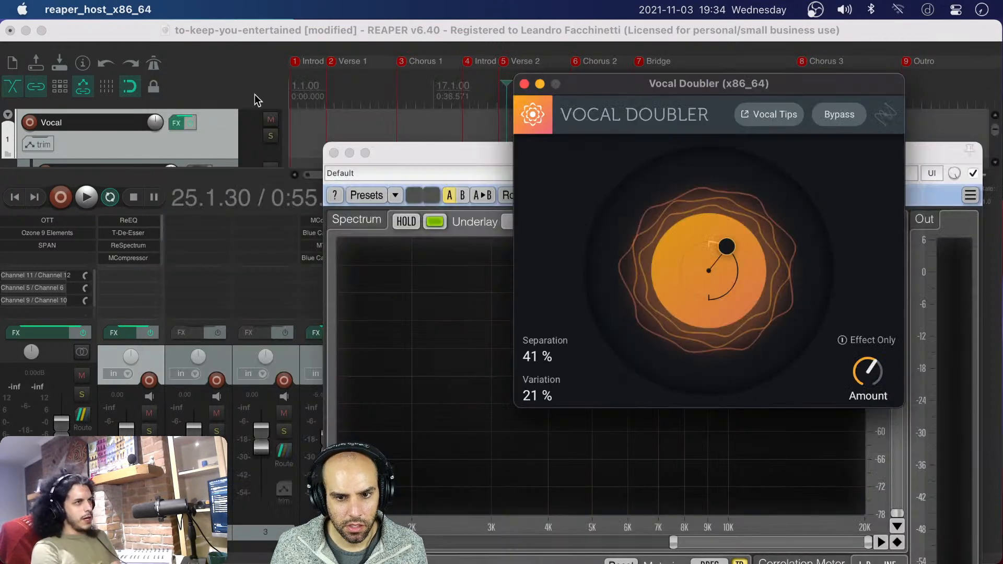
pyautogui.click(527, 81)
pyautogui.moveTo(397, 153); pyautogui.dragTo(405, 92)
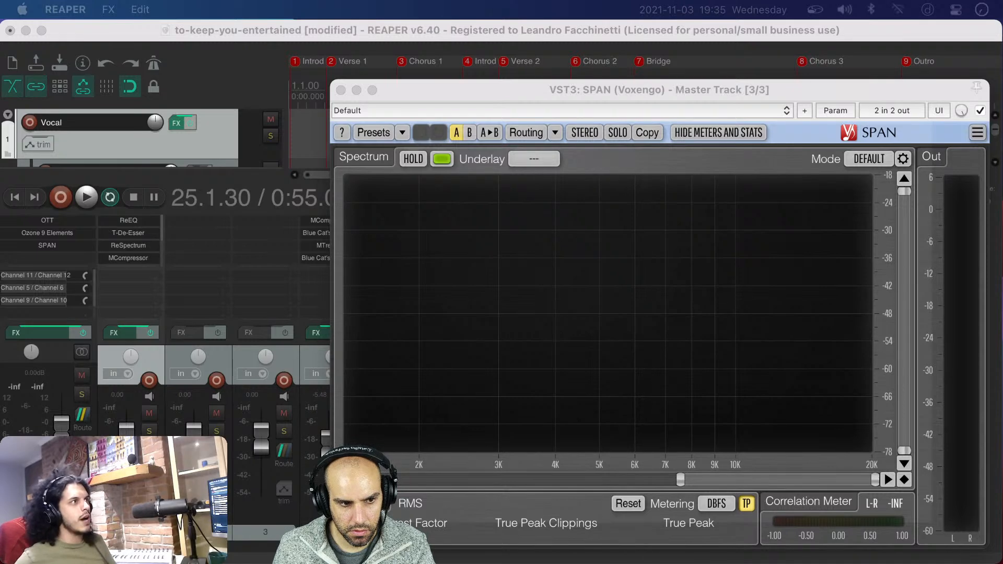
# Reopen Ozone 9 Elements to review its Maximizer settings, and close it and the SPAN window
pyautogui.click(28, 232)
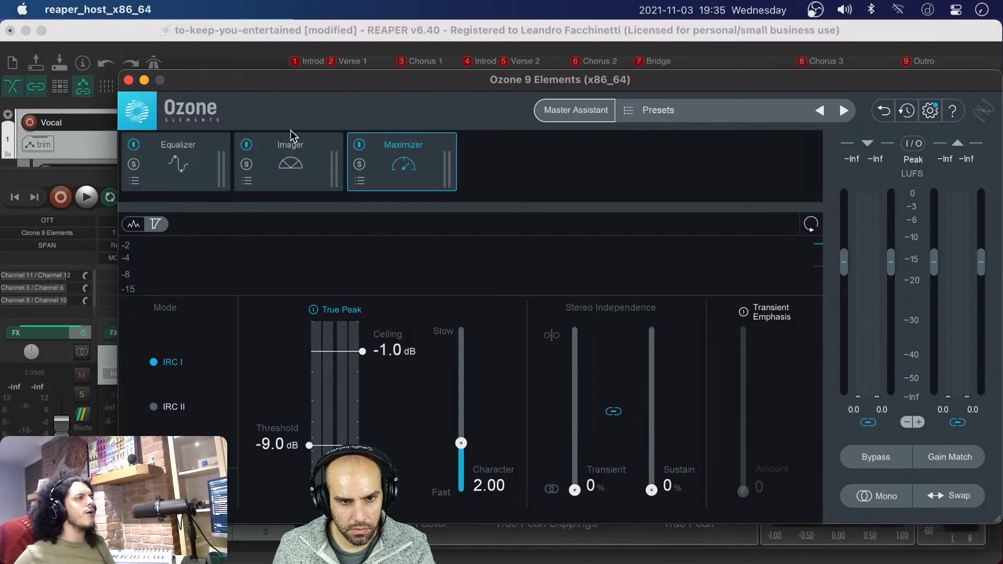
pyautogui.moveTo(268, 81); pyautogui.dragTo(480, 73)
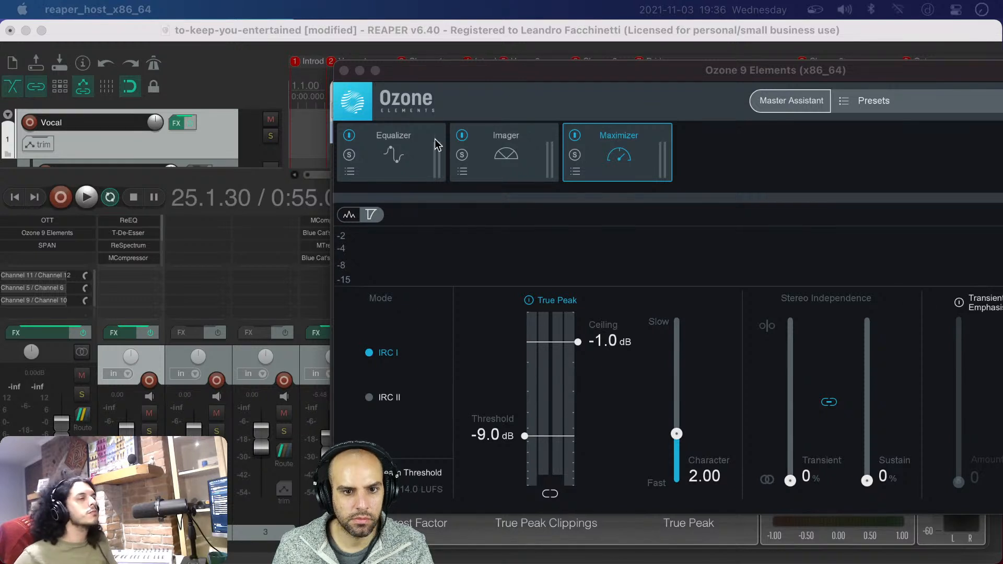
pyautogui.click(344, 71)
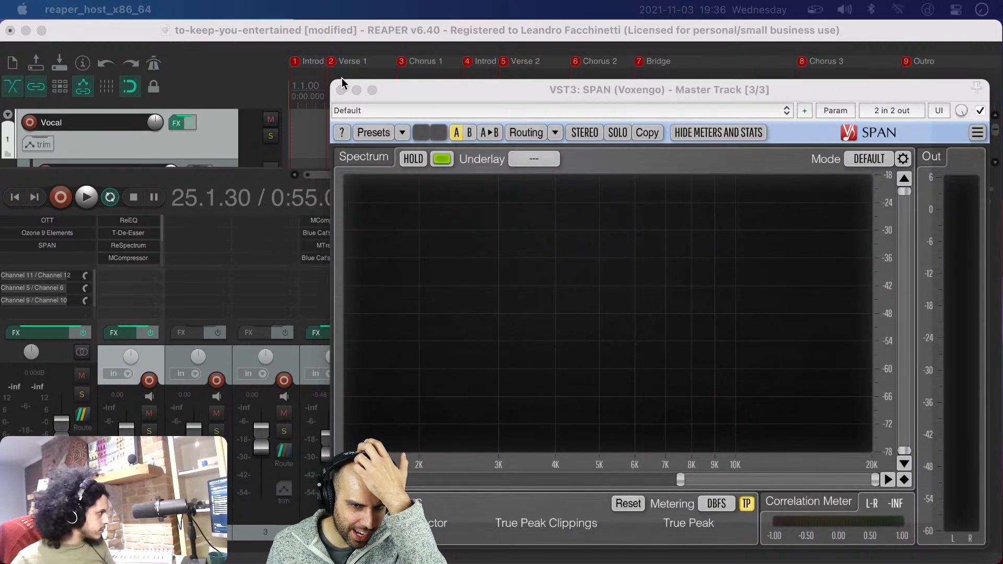
pyautogui.click(341, 89)
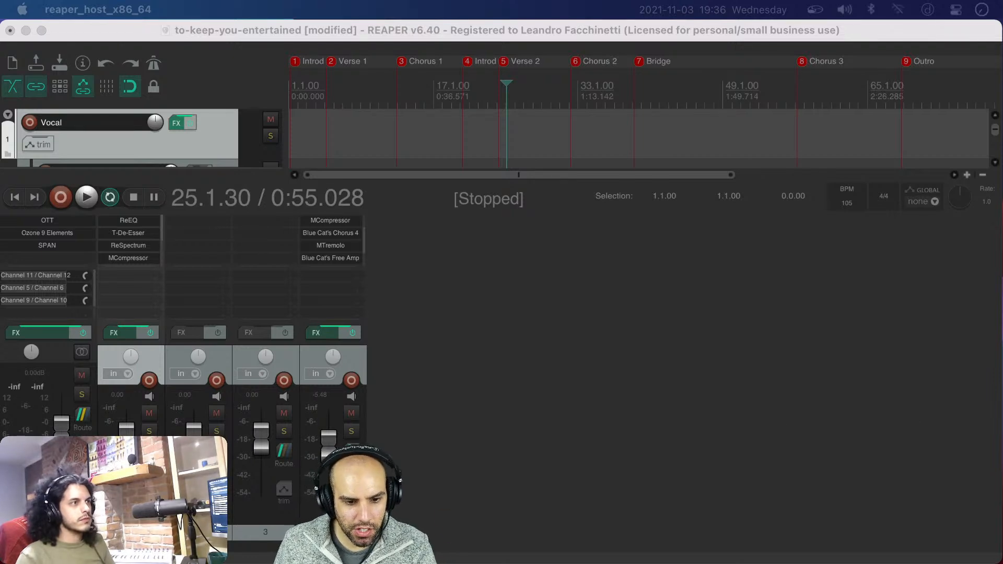
# Set the ratio of the Guitar track's MCompressor to 4.00:1 and close the plug-in
pyautogui.click(362, 234)
pyautogui.scroll(2, 363, 233)
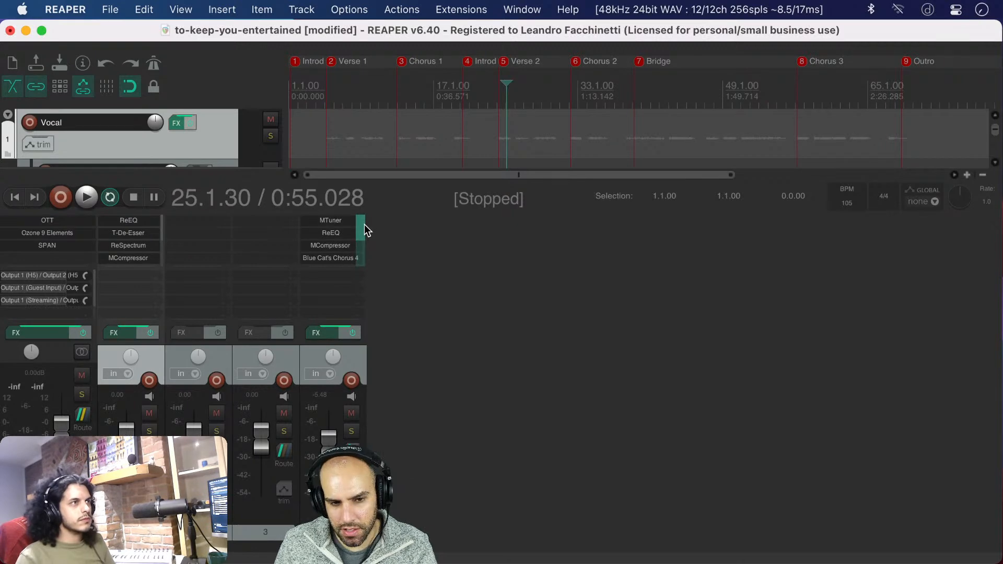
pyautogui.click(324, 246)
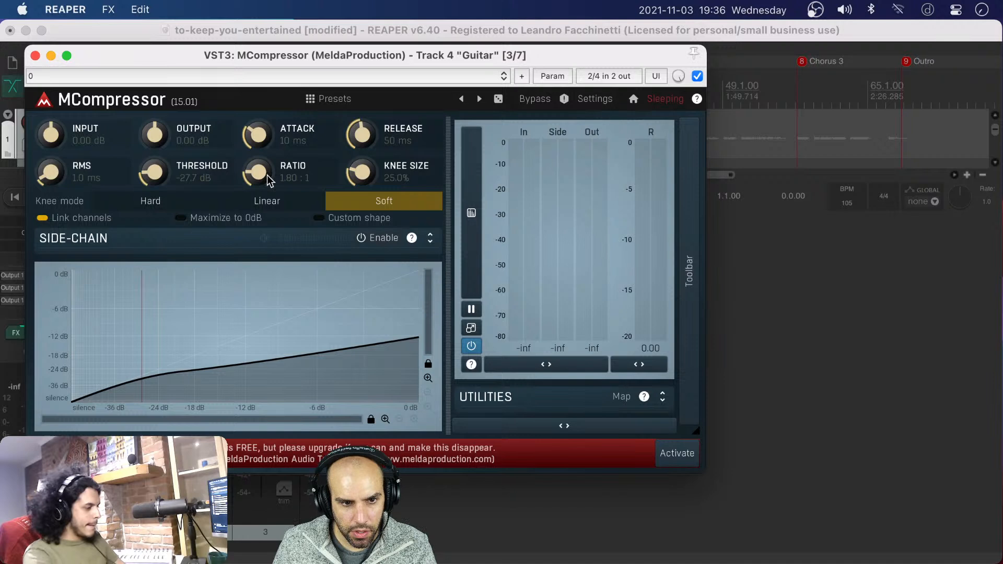
pyautogui.moveTo(264, 175); pyautogui.dragTo(265, 142)
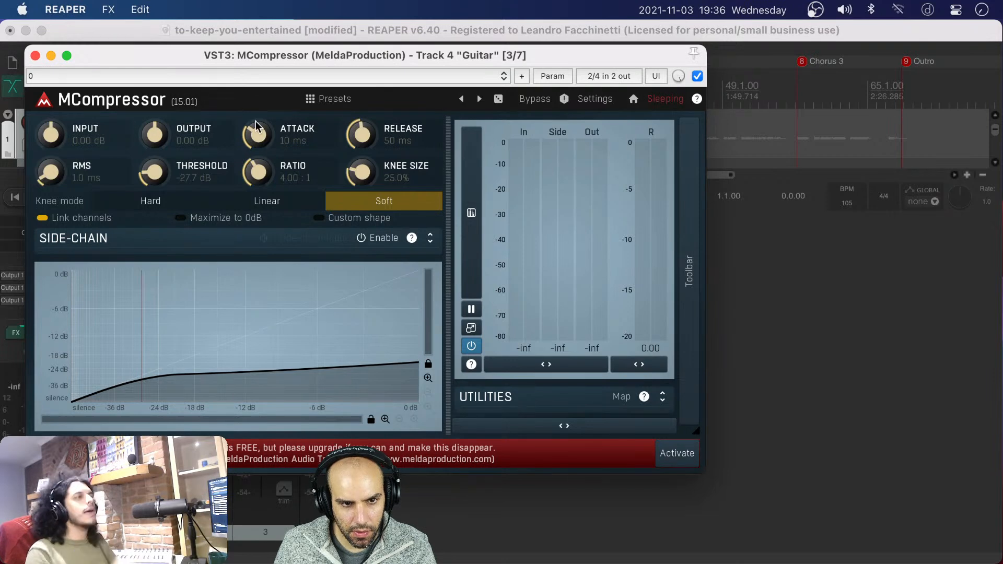
pyautogui.moveTo(206, 58); pyautogui.dragTo(563, 113)
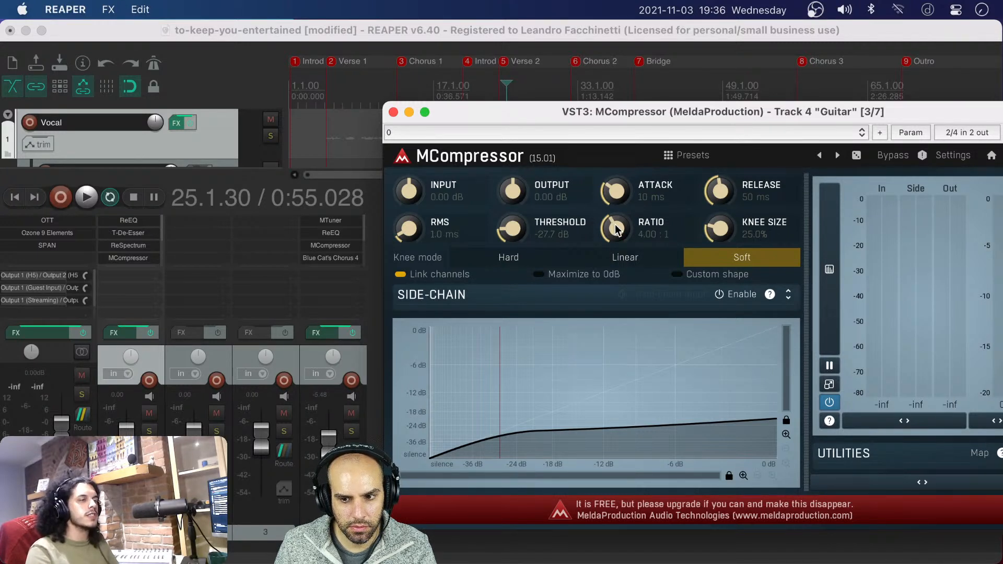
pyautogui.click(393, 113)
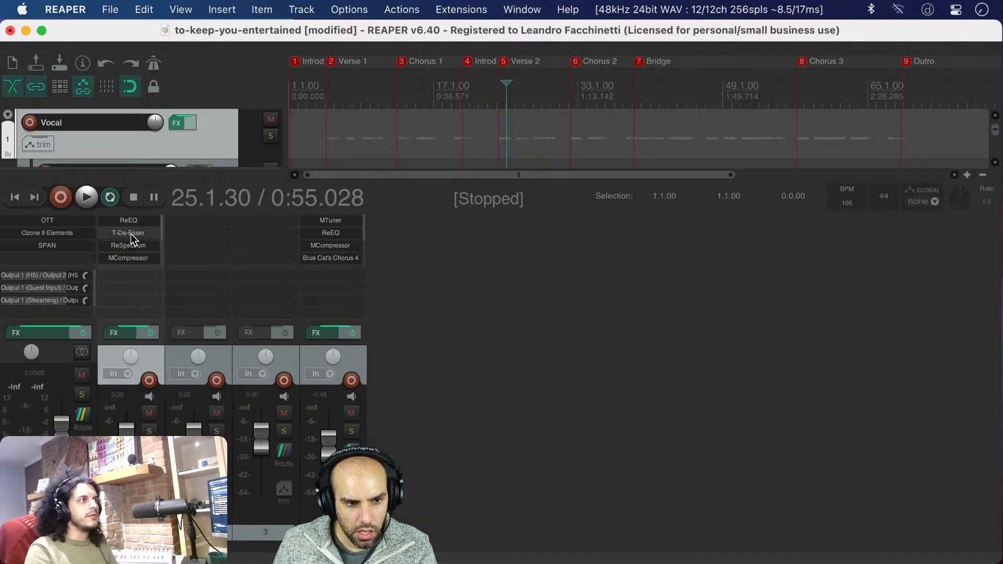
# Set the ratio of the Vocal track's MCompressor to 4.00:1 and close the plug-in
pyautogui.click(128, 257)
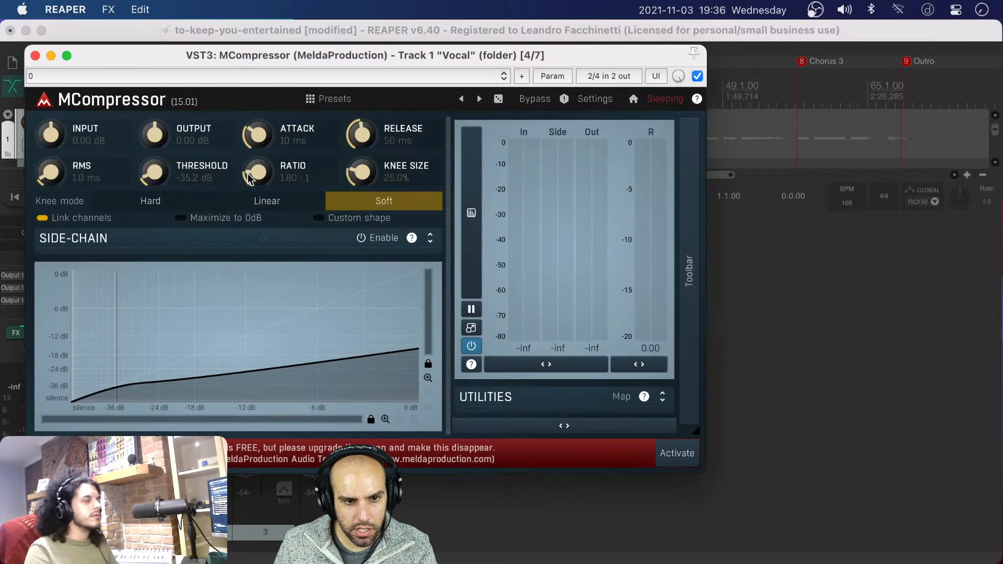
pyautogui.moveTo(249, 178); pyautogui.dragTo(251, 143)
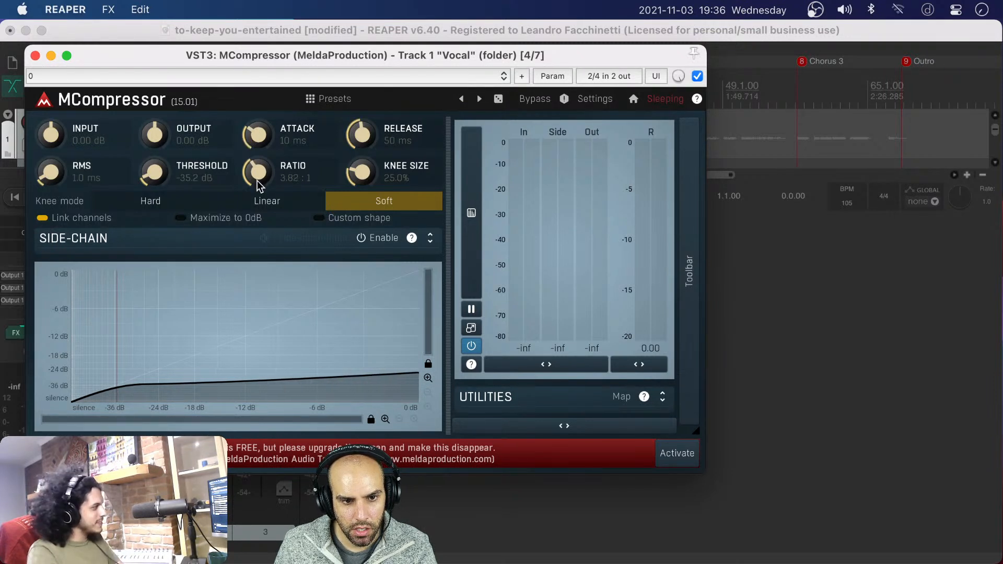
pyautogui.moveTo(257, 180); pyautogui.dragTo(257, 177)
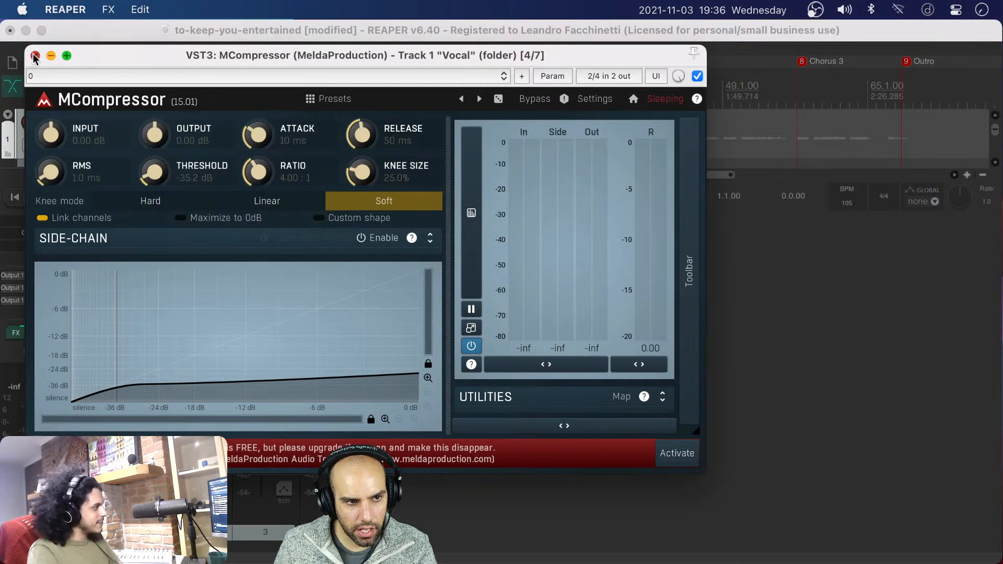
pyautogui.click(35, 56)
# Switch to the YouTube live chat in Chrome and read the messages defining a flanger and explaining where the word comes from
pyautogui.press('super+Tab')
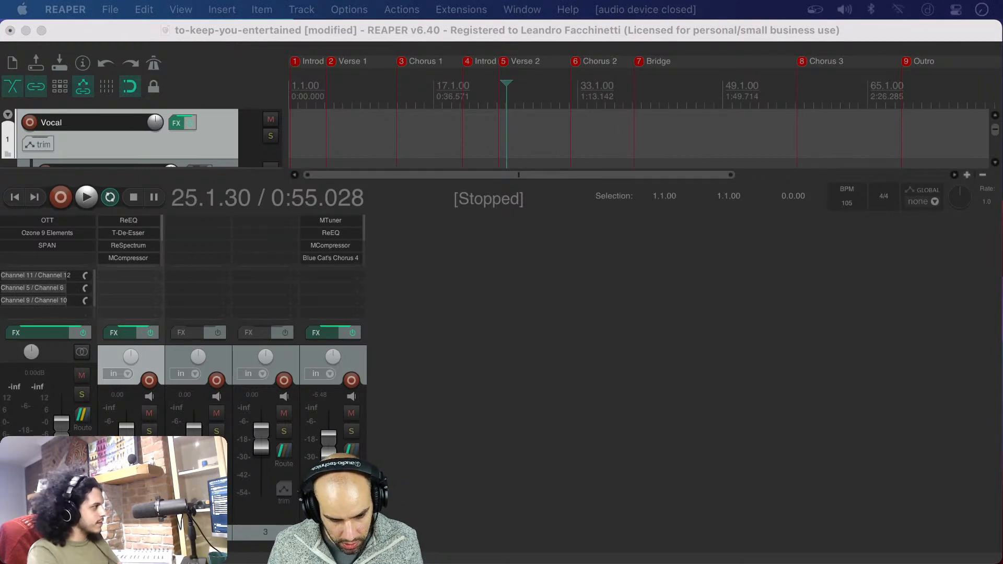
pyautogui.press('super+Tab')
pyautogui.hotkey('ctrl', 'alt', 'Return')
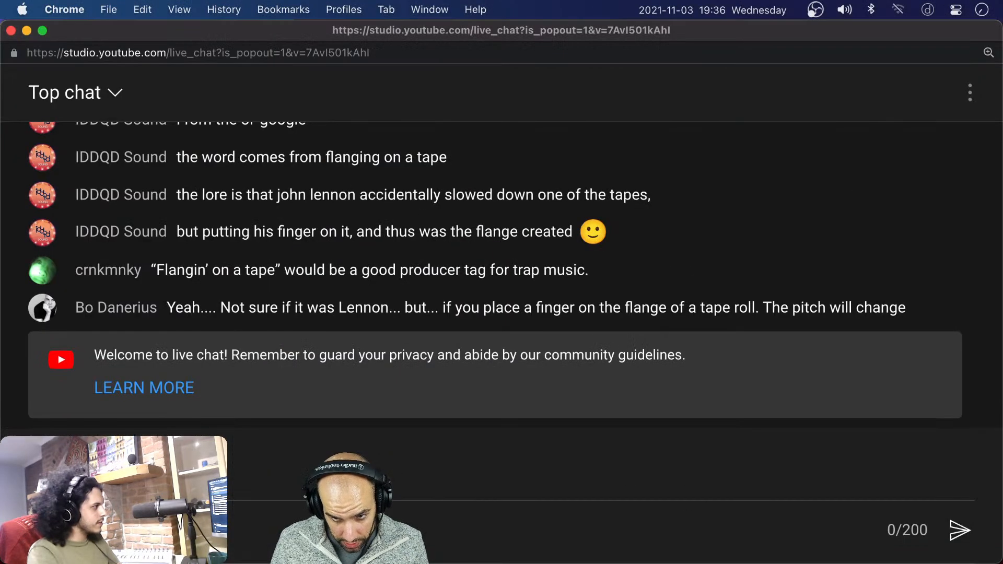
pyautogui.scroll(3, 425, 217)
pyautogui.scroll(2, 425, 217)
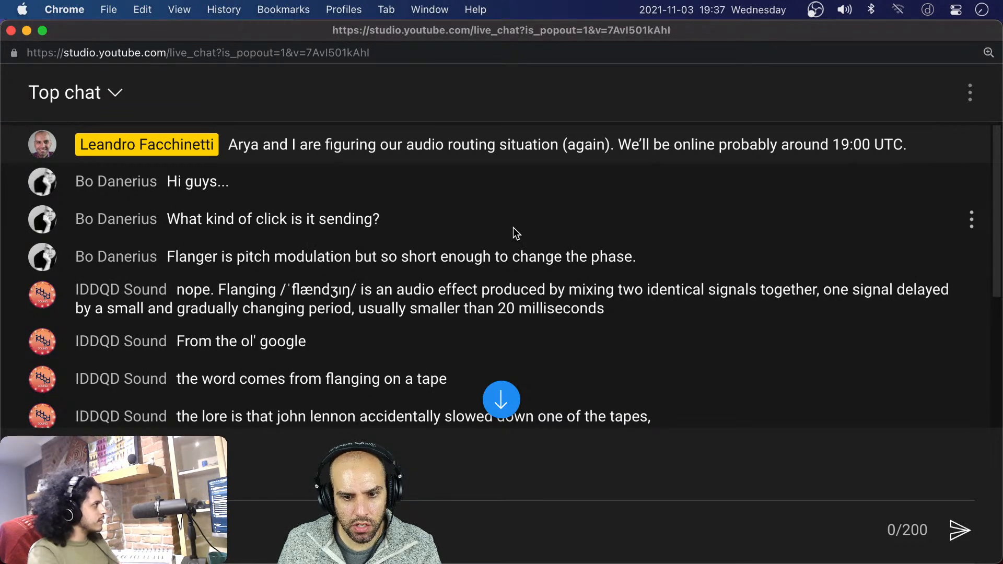
pyautogui.scroll(-2, 509, 230)
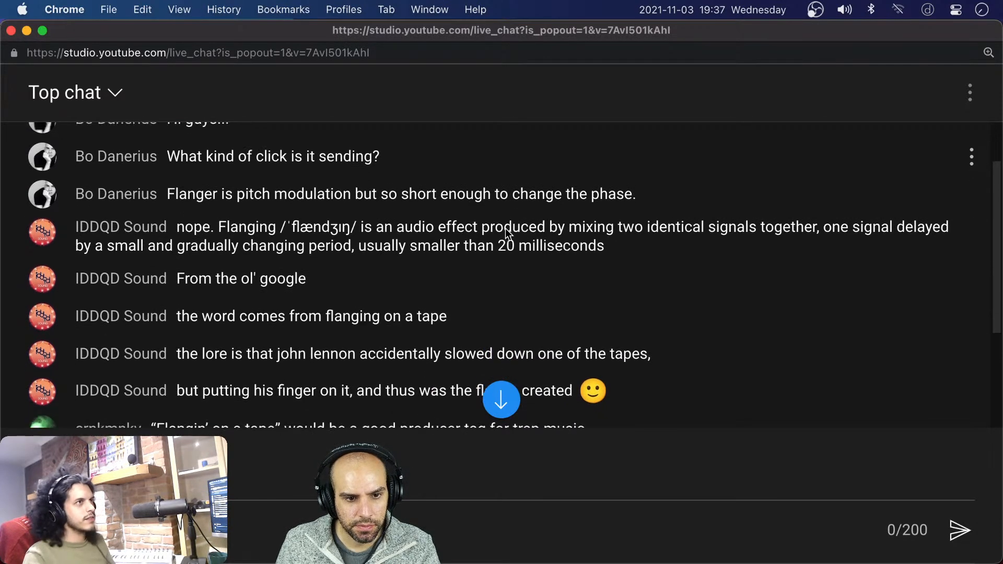
pyautogui.scroll(-1, 508, 232)
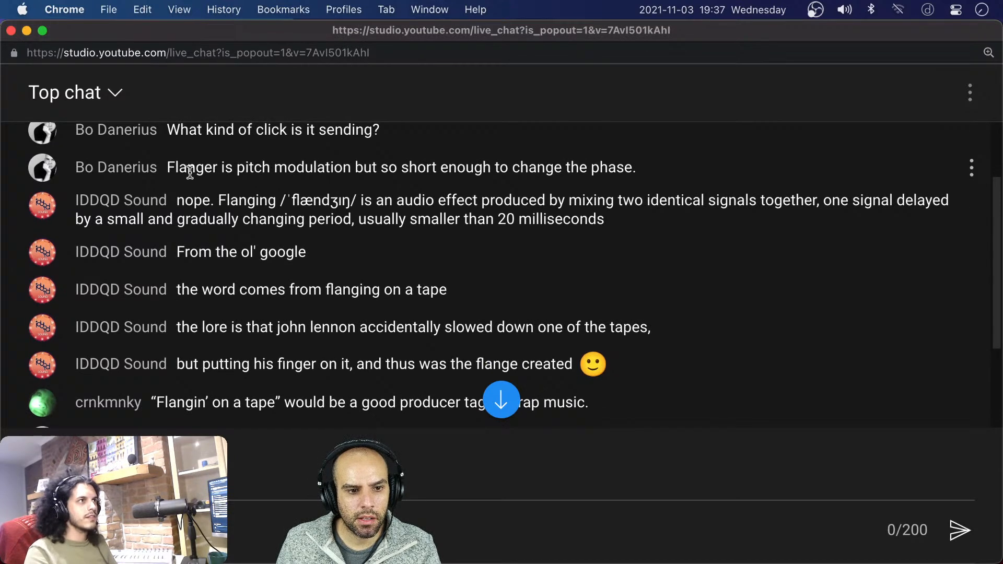
pyautogui.moveTo(167, 168); pyautogui.dragTo(216, 170)
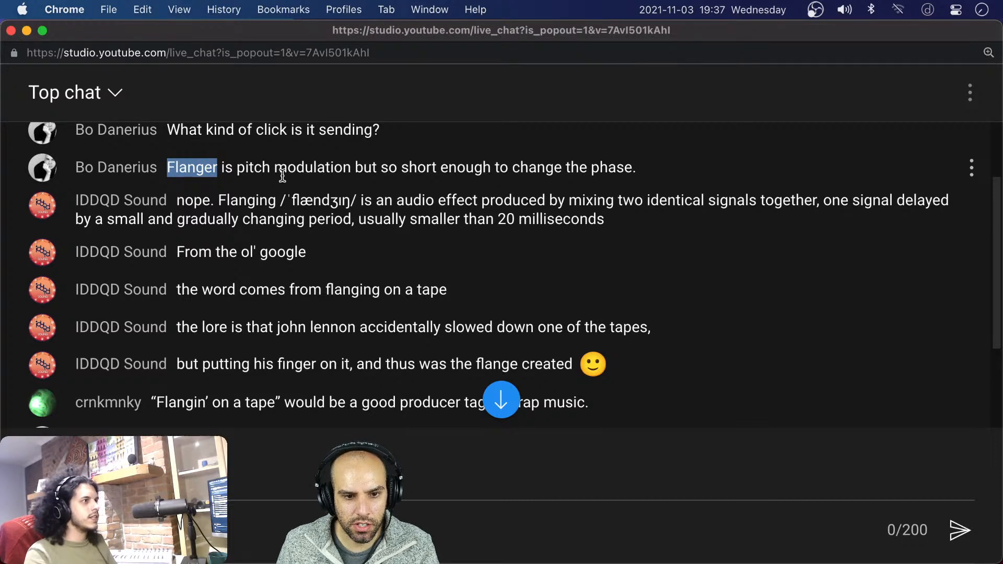
pyautogui.click(299, 195)
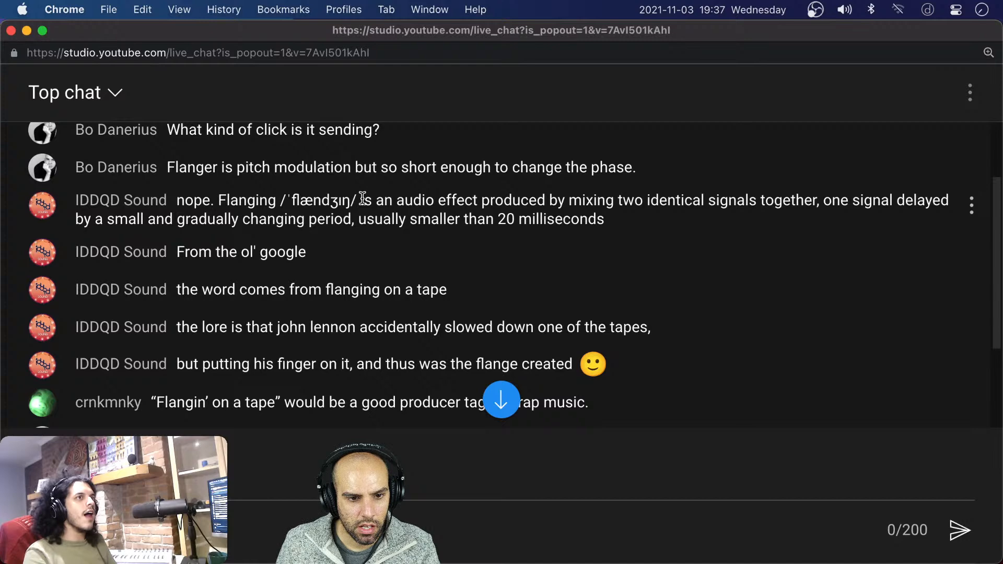
pyautogui.scroll(-3, 362, 198)
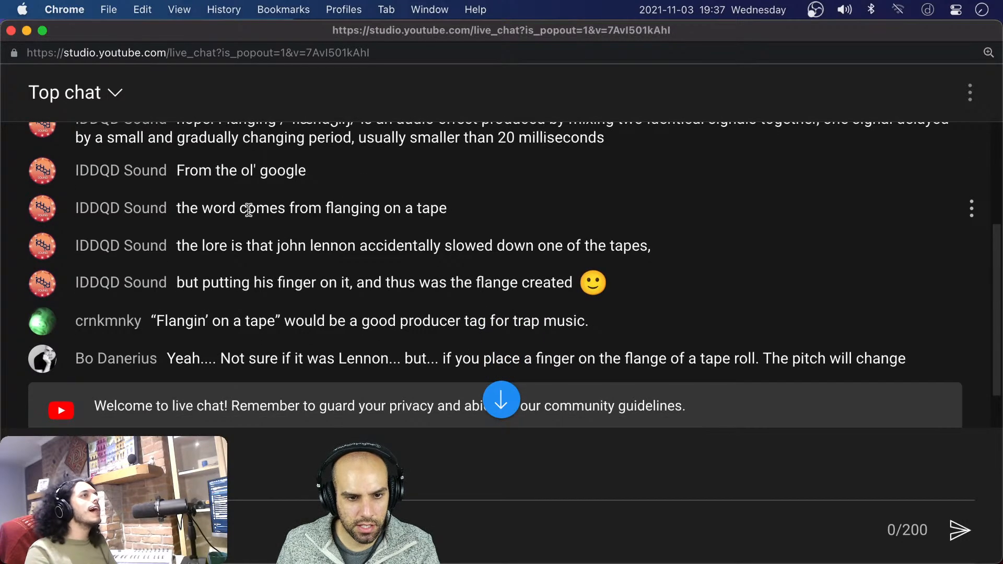
pyautogui.scroll(-1, 180, 210)
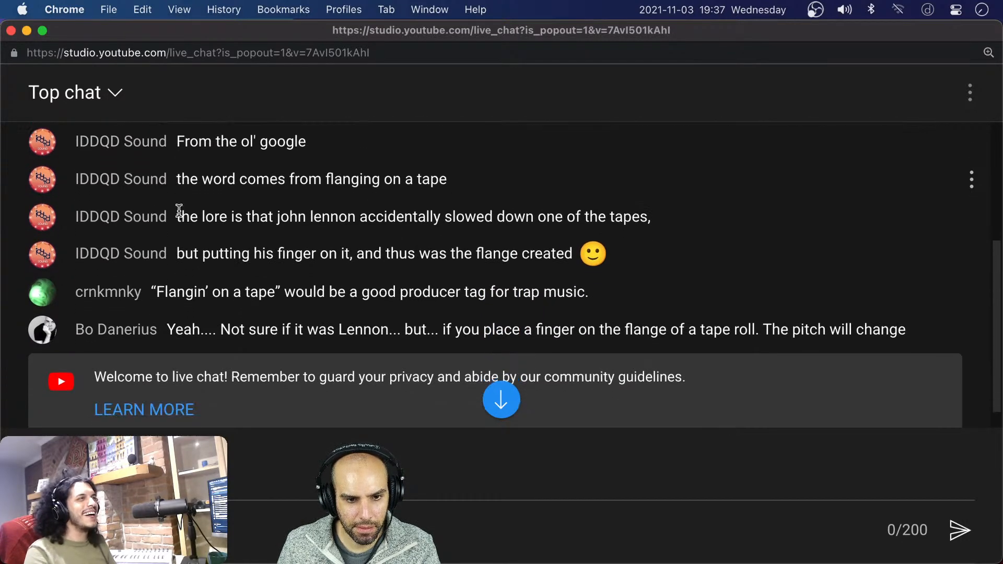
pyautogui.scroll(-3, 178, 210)
pyautogui.scroll(3, 179, 210)
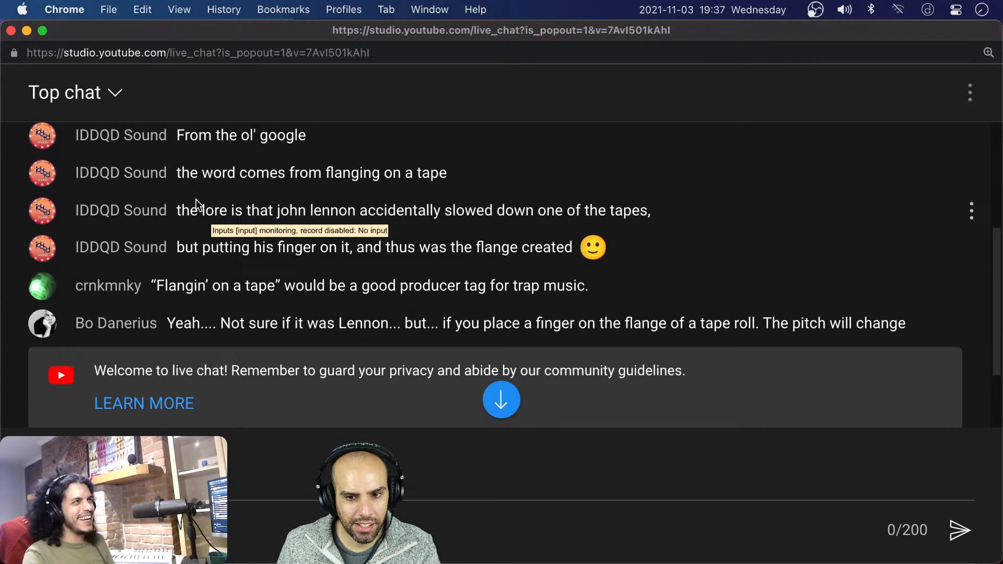
pyautogui.moveTo(177, 174); pyautogui.dragTo(449, 181)
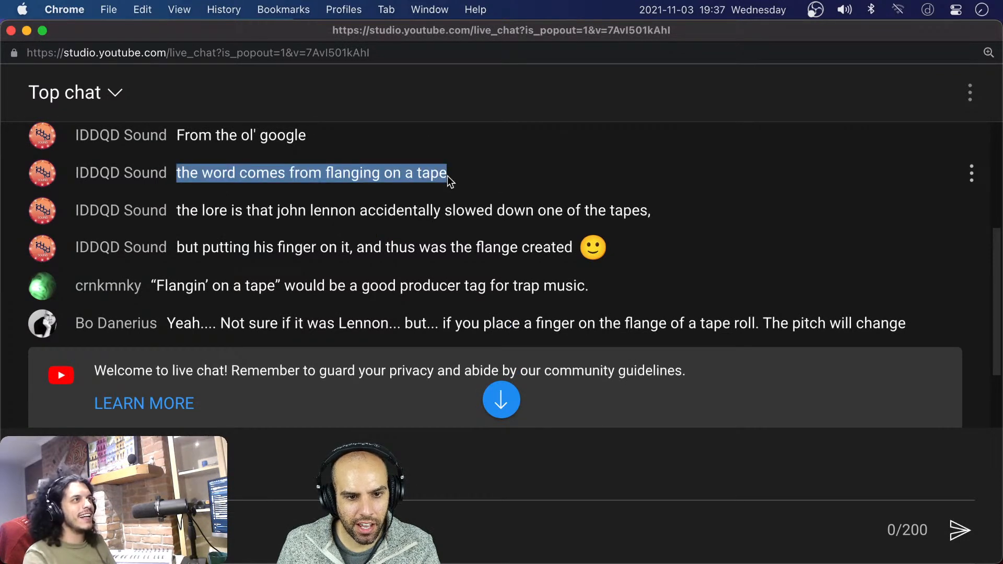
pyautogui.click(198, 200)
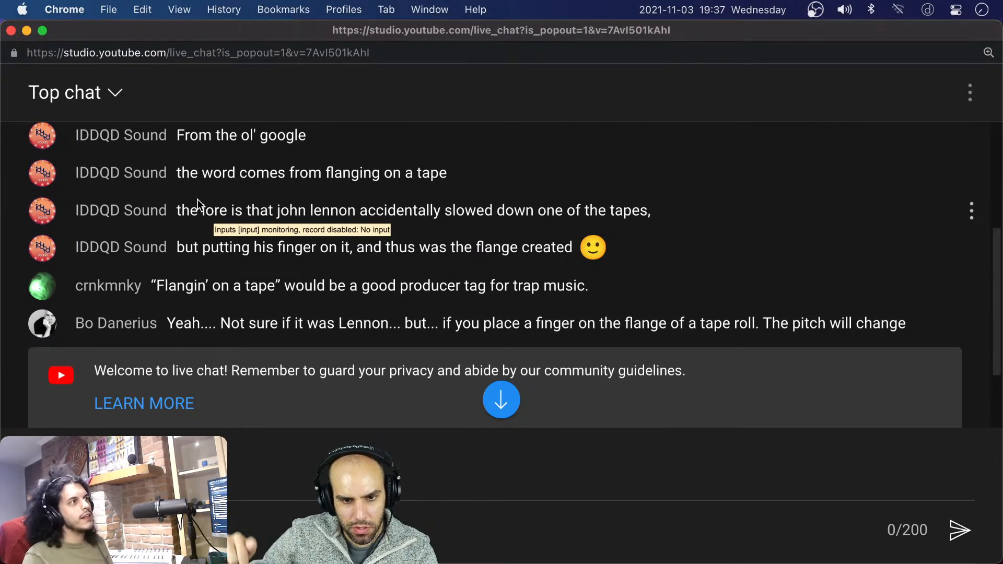
# Read the newest live chat messages about tape flanging and the differences between flanger, chorus and phaser
pyautogui.scroll(-1, 197, 199)
pyautogui.scroll(-1, 256, 233)
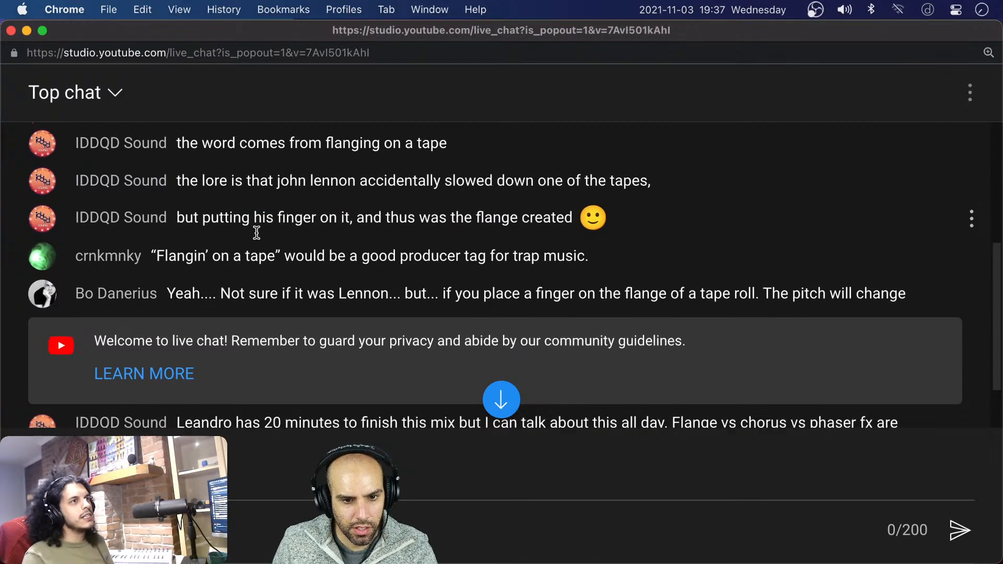
pyautogui.scroll(-2, 256, 232)
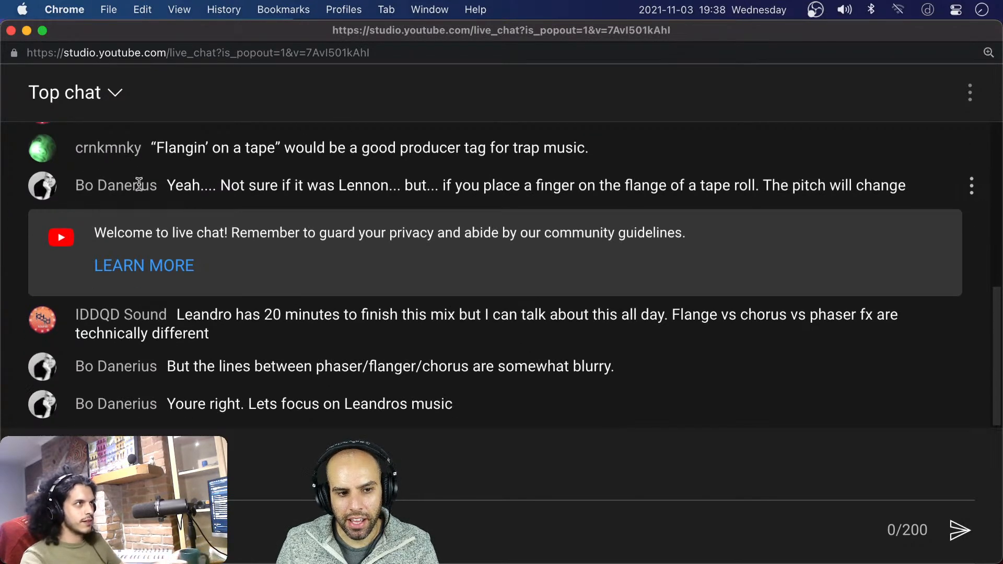
pyautogui.scroll(2, 151, 180)
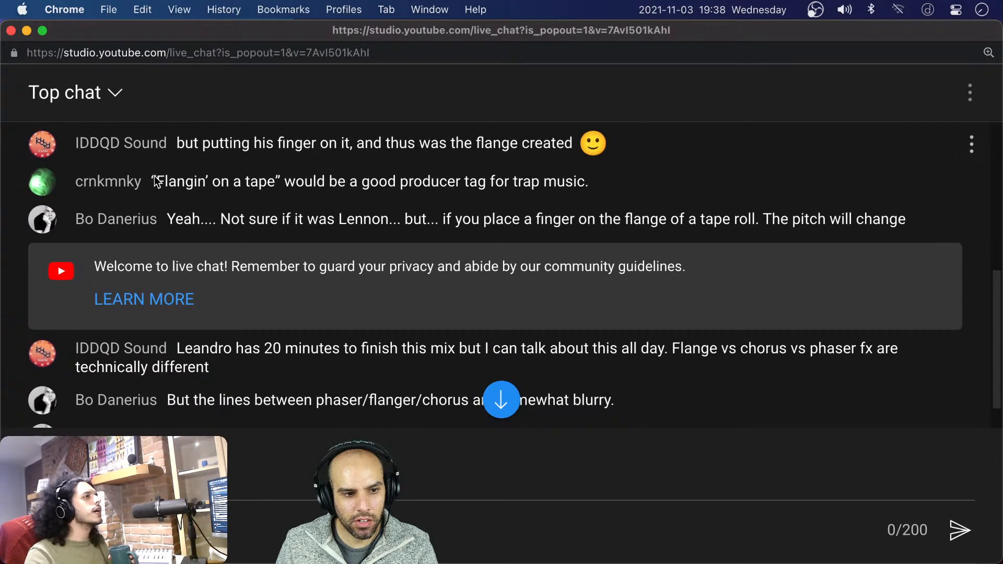
pyautogui.scroll(-1, 154, 175)
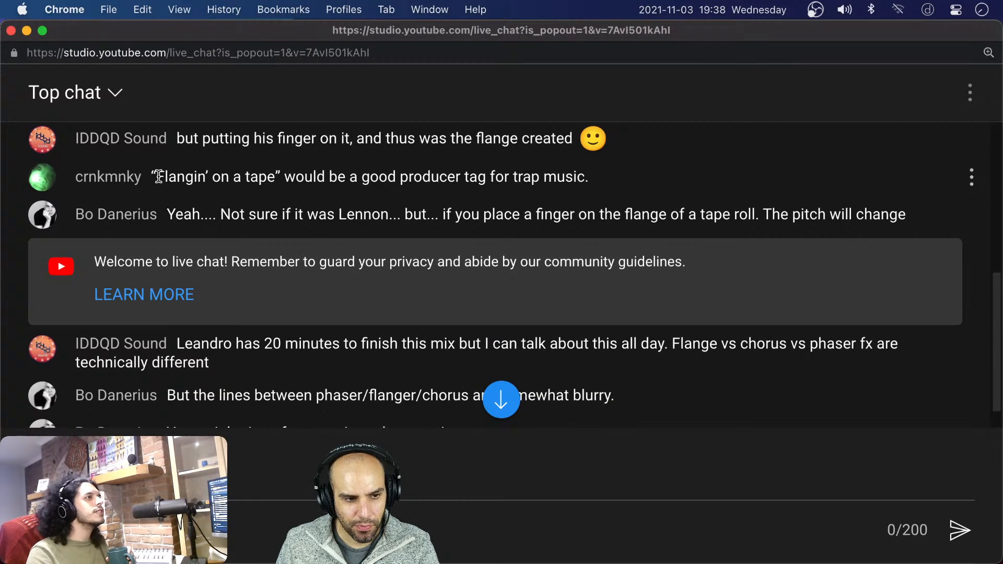
pyautogui.scroll(-1, 158, 176)
pyautogui.scroll(2, 158, 176)
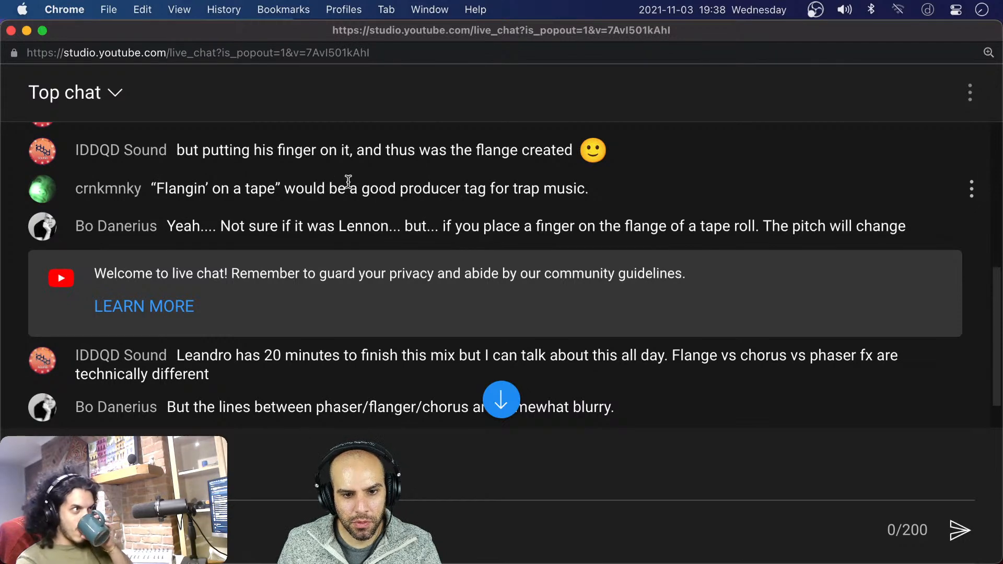
pyautogui.scroll(-2, 379, 184)
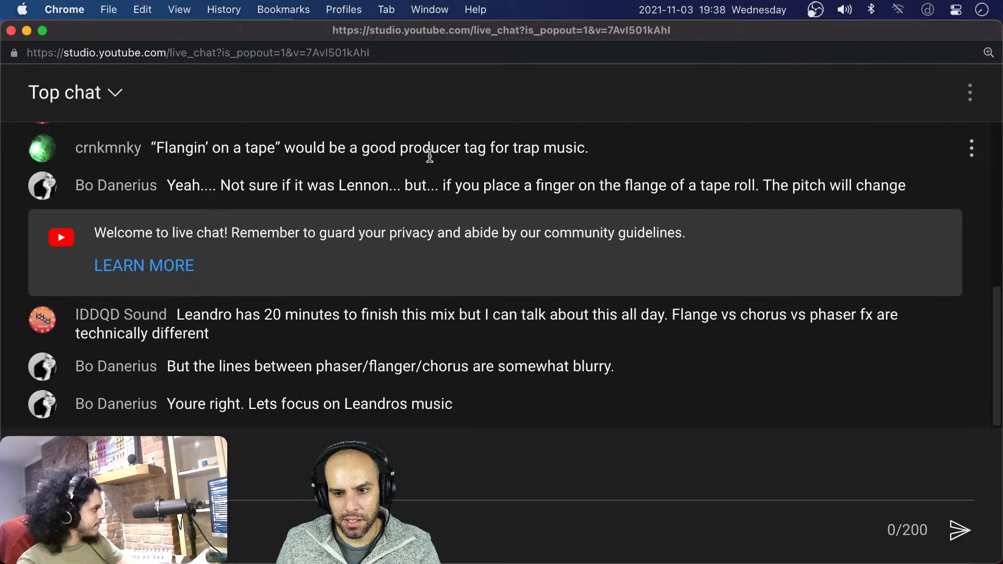
# Return to REAPER and save the to-keep-you-entertained project
pyautogui.click(270, 314)
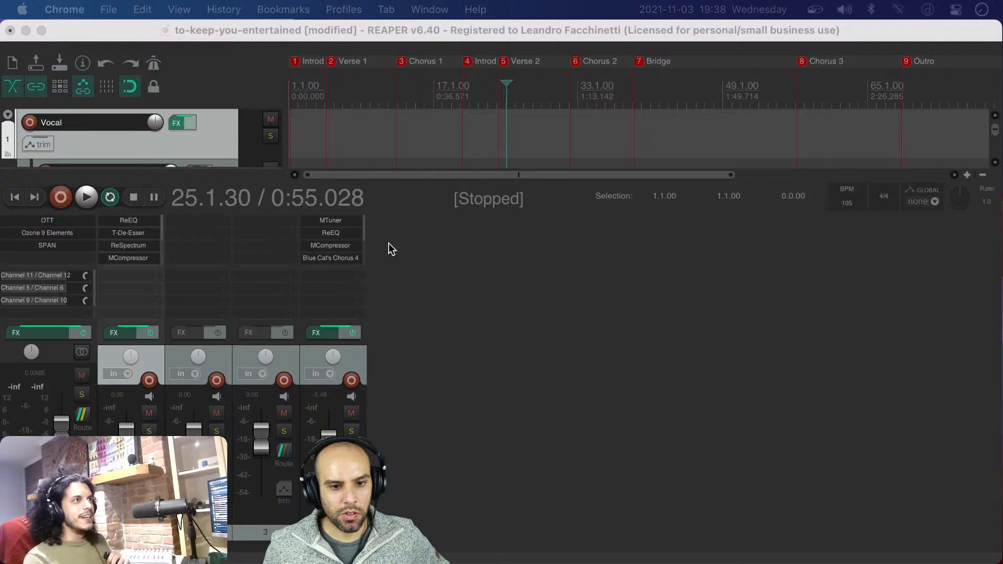
pyautogui.click(407, 248)
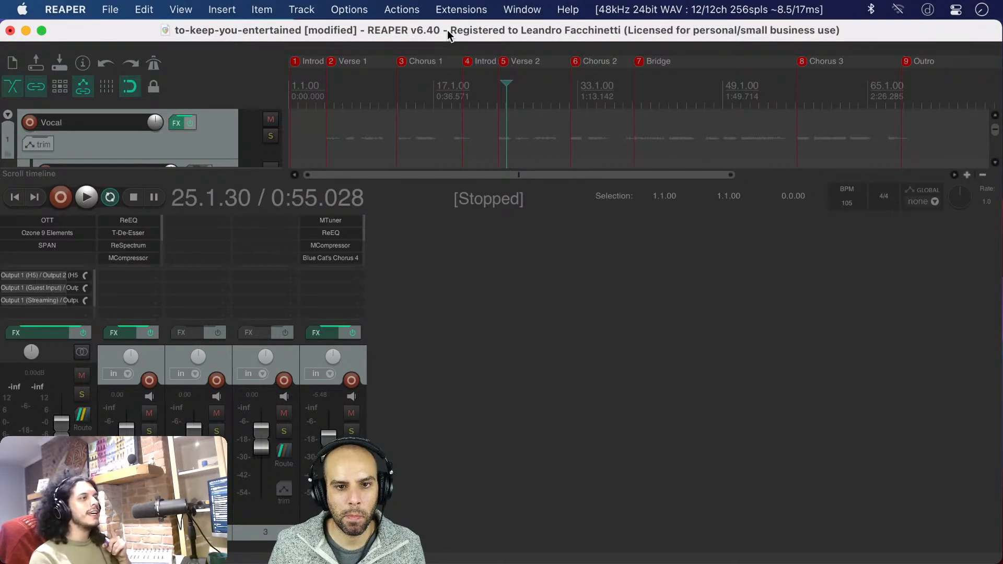
pyautogui.press('super+s')
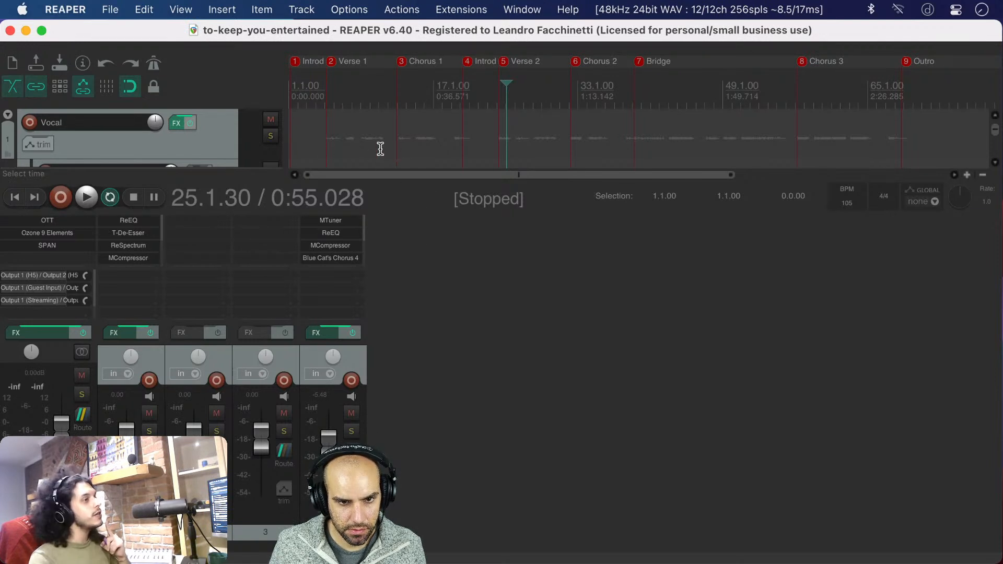
# Search for nova and add the TDR Nova equalizer to the end of the master track's effects chain
pyautogui.doubleClick(45, 256)
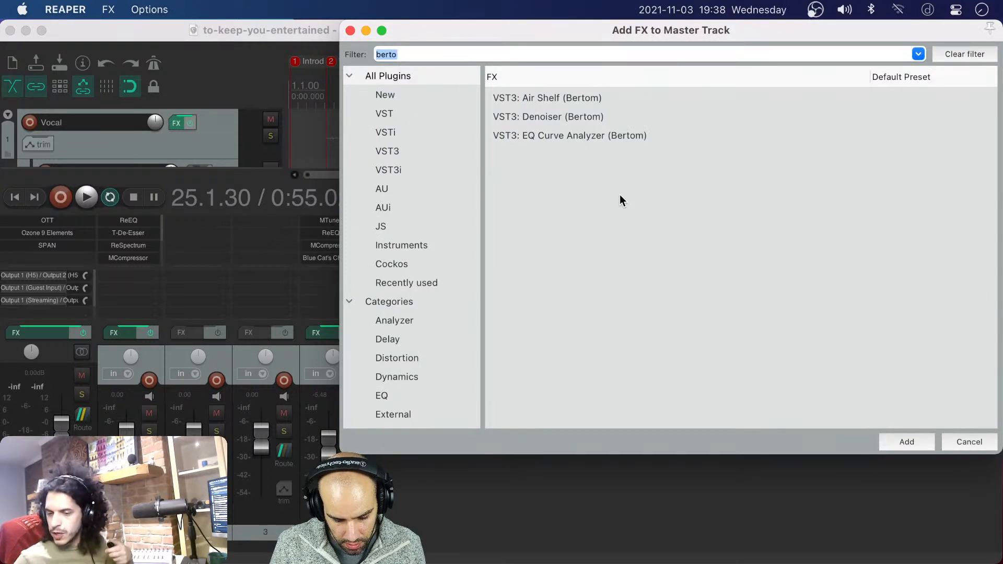
pyautogui.write('nova')
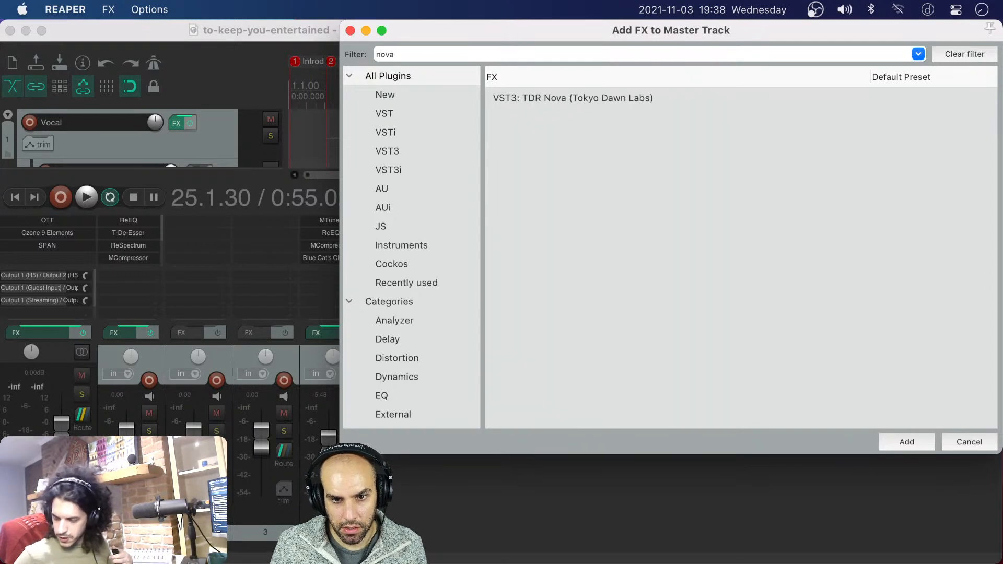
pyautogui.press('Down')
pyautogui.press('Return')
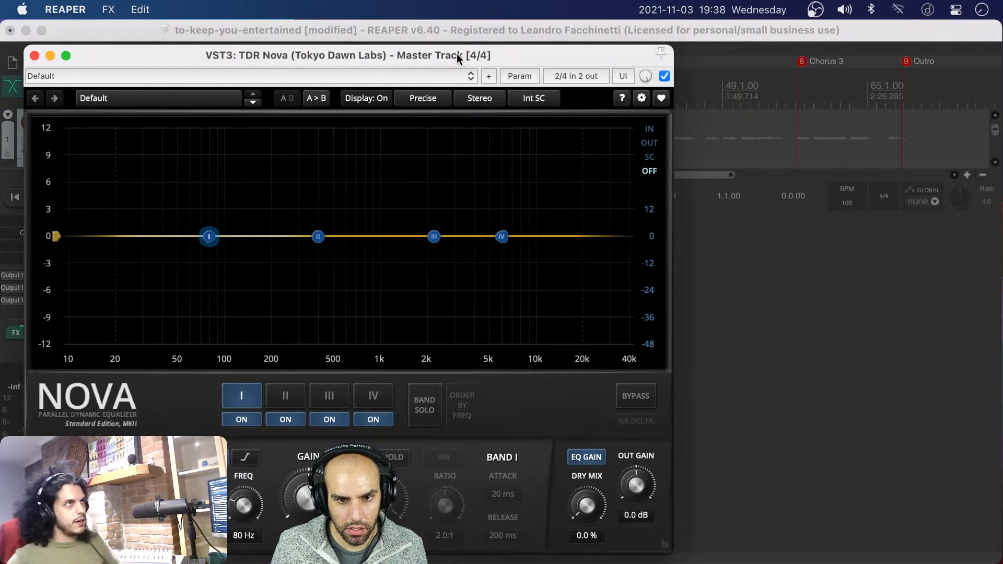
# Place the playback position in the song's intro and solo band III in TDR Nova
pyautogui.moveTo(513, 43); pyautogui.dragTo(739, 79)
pyautogui.click(303, 134)
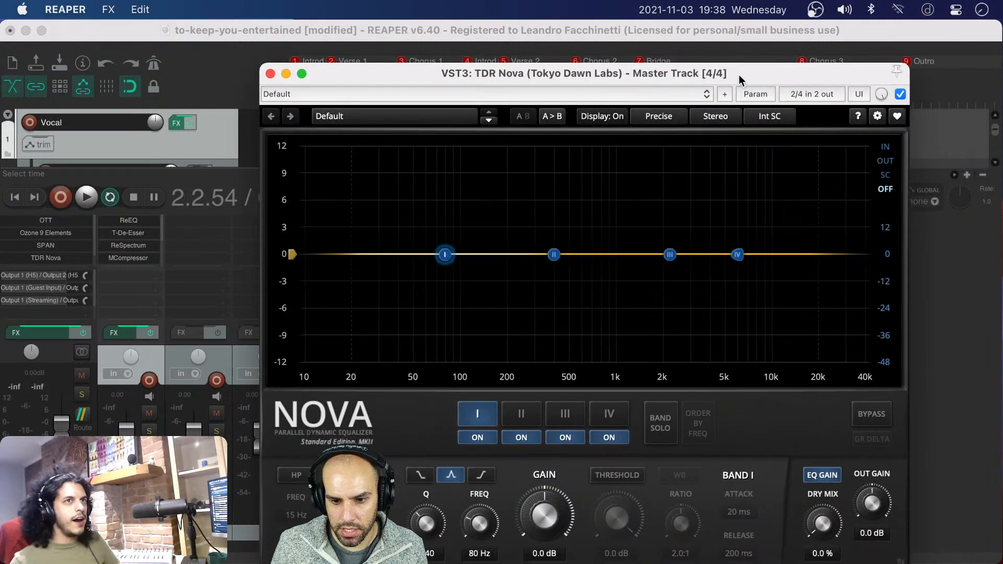
pyautogui.click(670, 255)
pyautogui.click(661, 424)
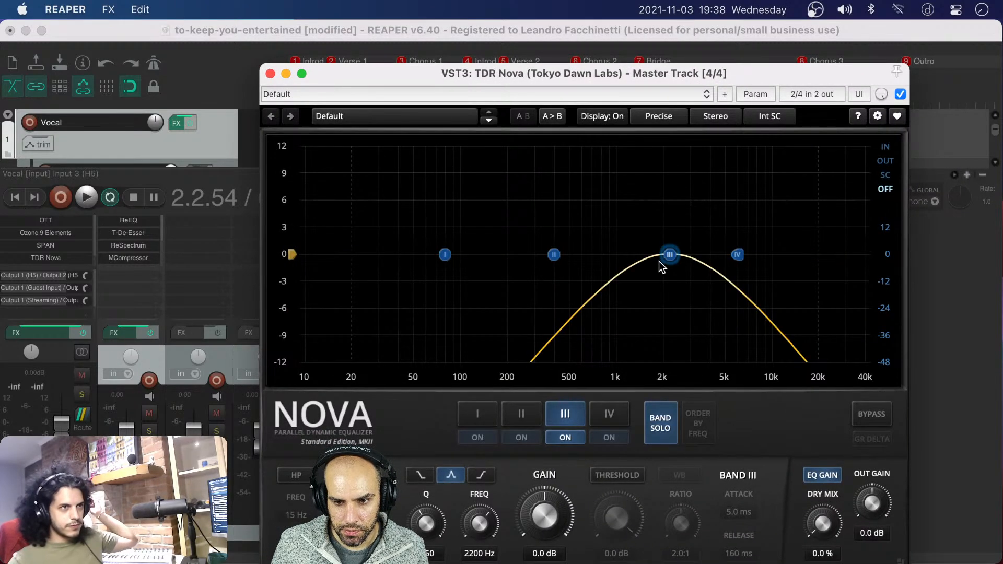
# Move Nova's band III to about 16 kHz and set the spectrum display to the output signal
pyautogui.moveTo(671, 257); pyautogui.dragTo(740, 260)
pyautogui.moveTo(475, 73); pyautogui.dragTo(313, 119)
pyautogui.moveTo(582, 299); pyautogui.dragTo(650, 291)
pyautogui.click(731, 205)
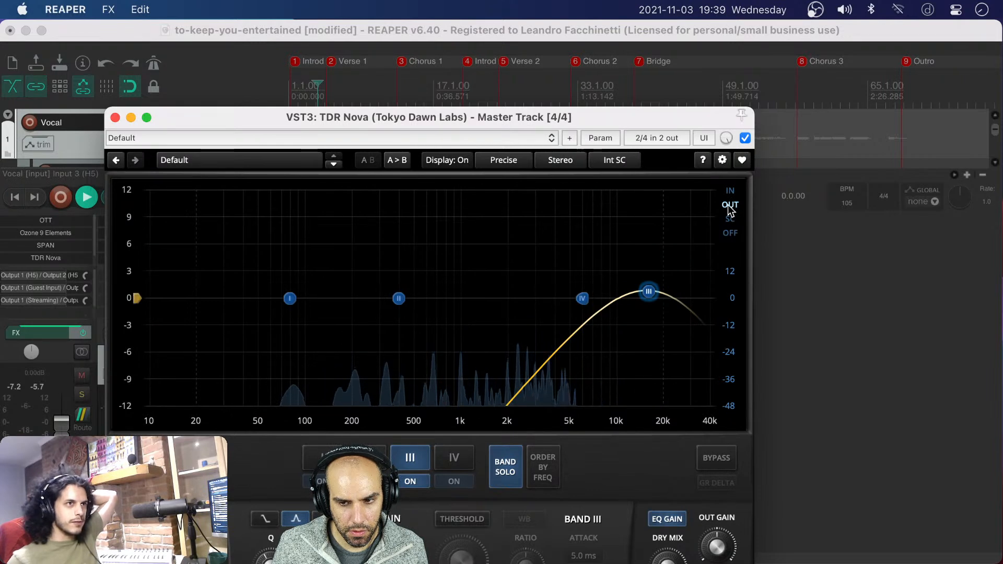
# Boost the soloed band III by about 10 dB near 19 kHz, vary its width during playback, and uncover the track area behind Nova
pyautogui.moveTo(649, 293); pyautogui.dragTo(666, 211)
pyautogui.scroll(-3, 662, 210)
pyautogui.scroll(6, 662, 211)
pyautogui.scroll(-2, 663, 211)
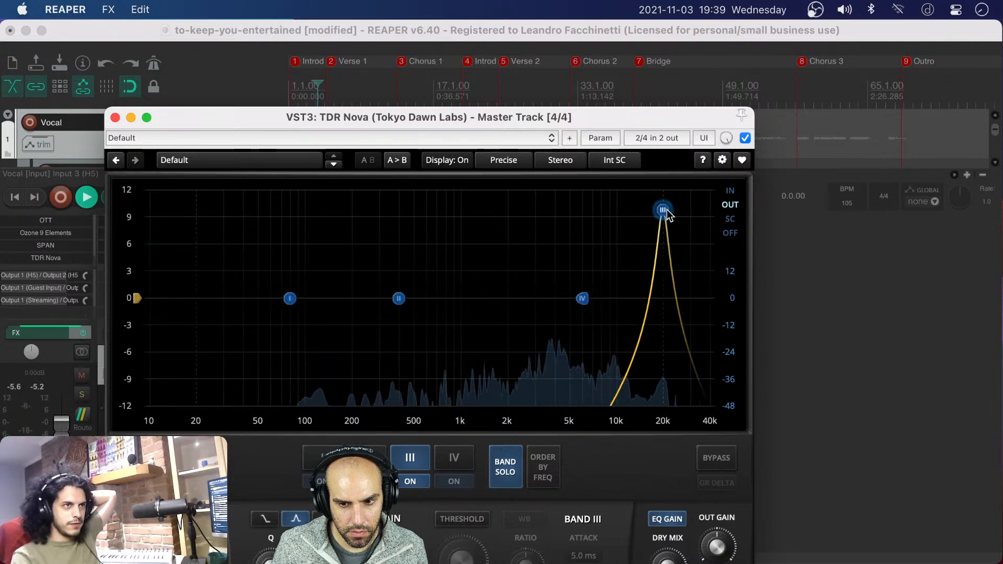
pyautogui.scroll(2, 663, 211)
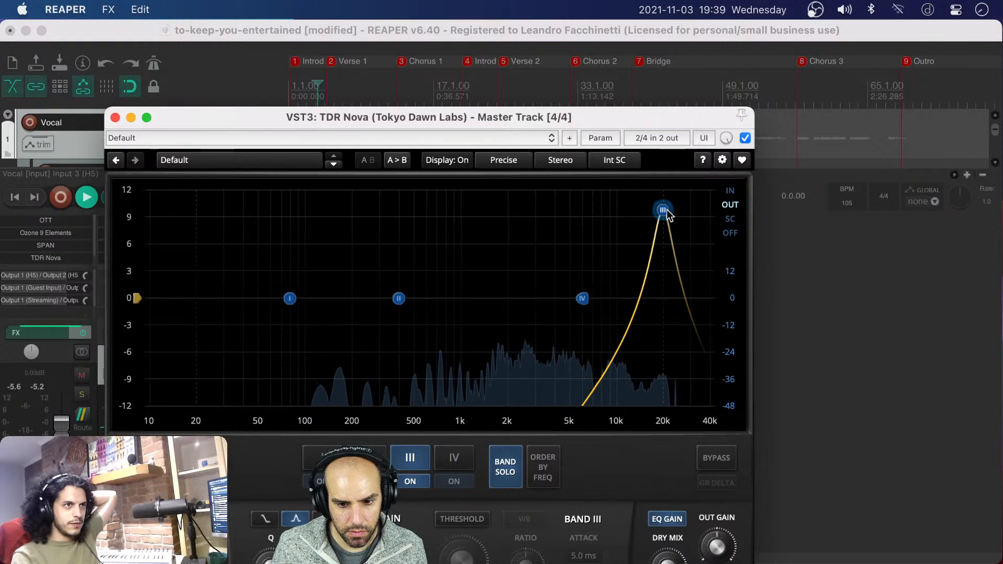
pyautogui.scroll(-4, 664, 211)
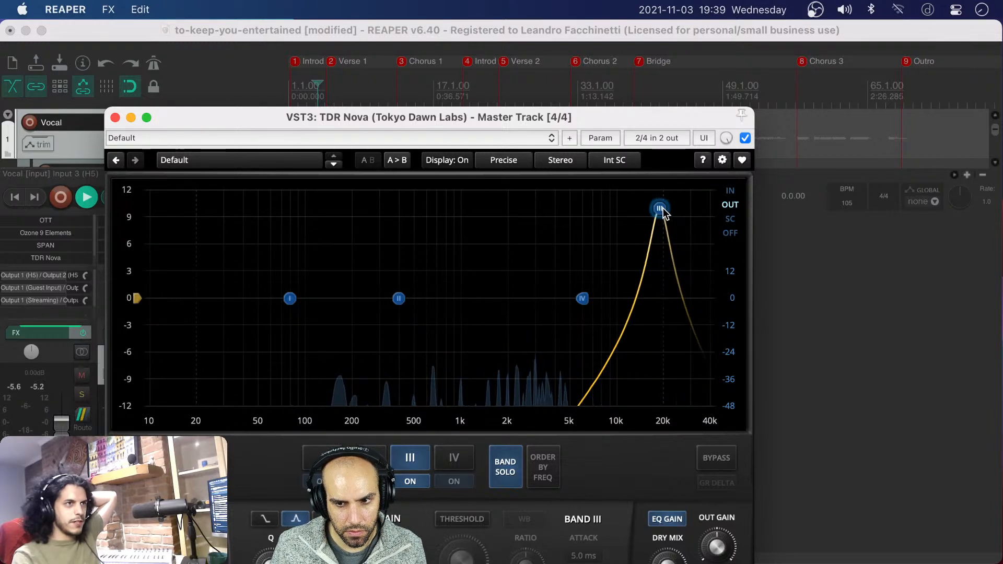
pyautogui.scroll(1, 663, 211)
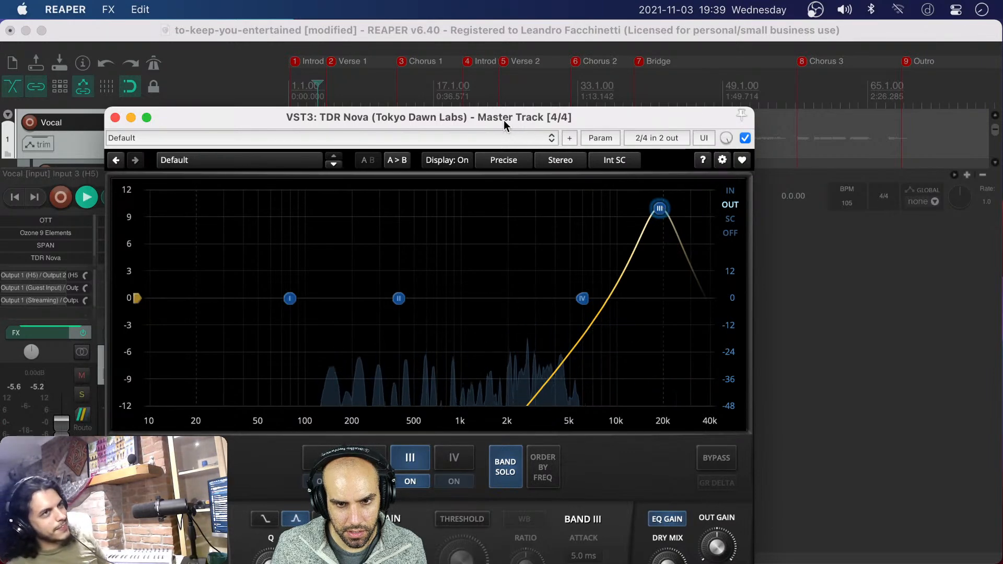
pyautogui.moveTo(503, 120); pyautogui.dragTo(635, 220)
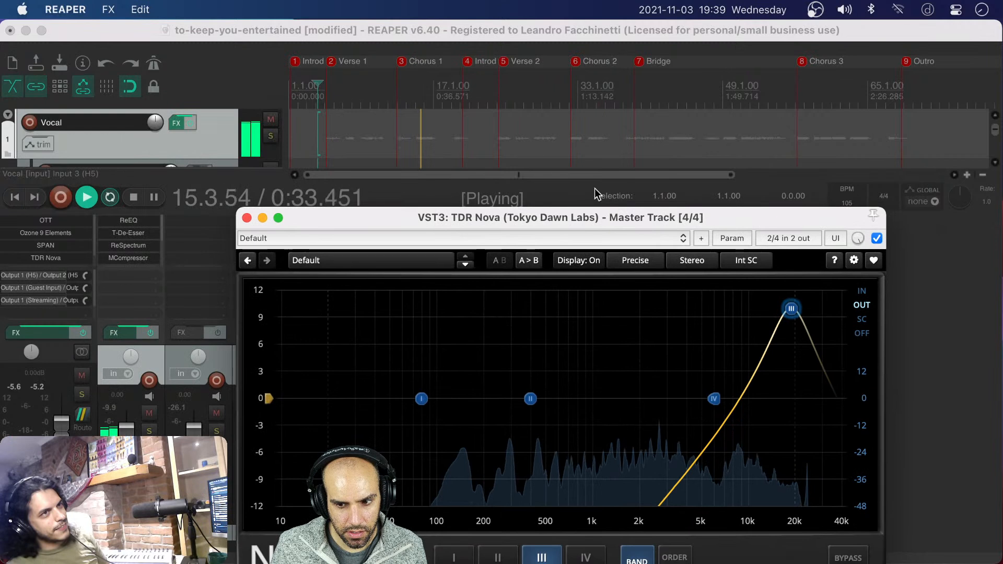
# Stop playback and close the TDR Nova window
pyautogui.click(441, 36)
pyautogui.press('space')
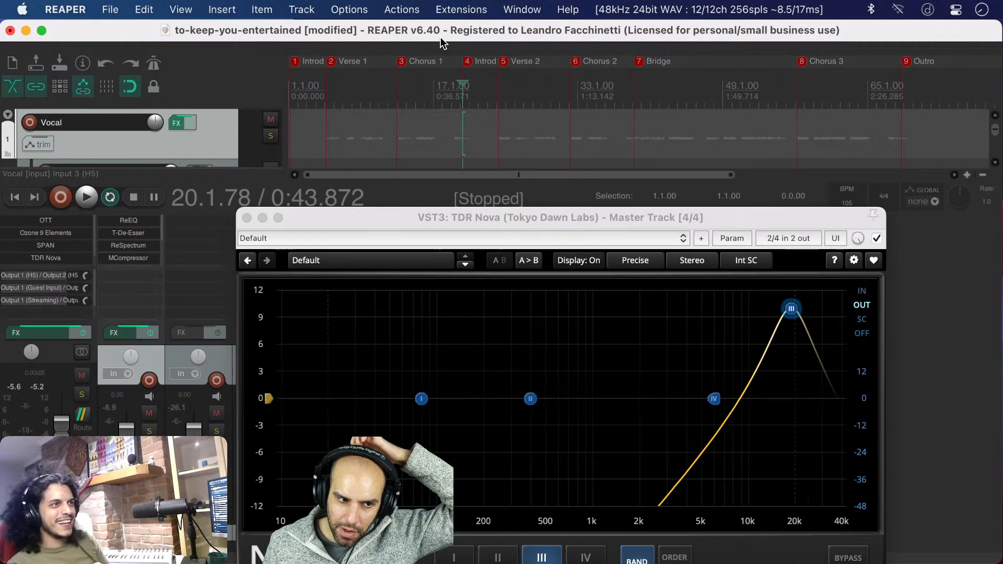
pyautogui.moveTo(694, 225); pyautogui.dragTo(599, 125)
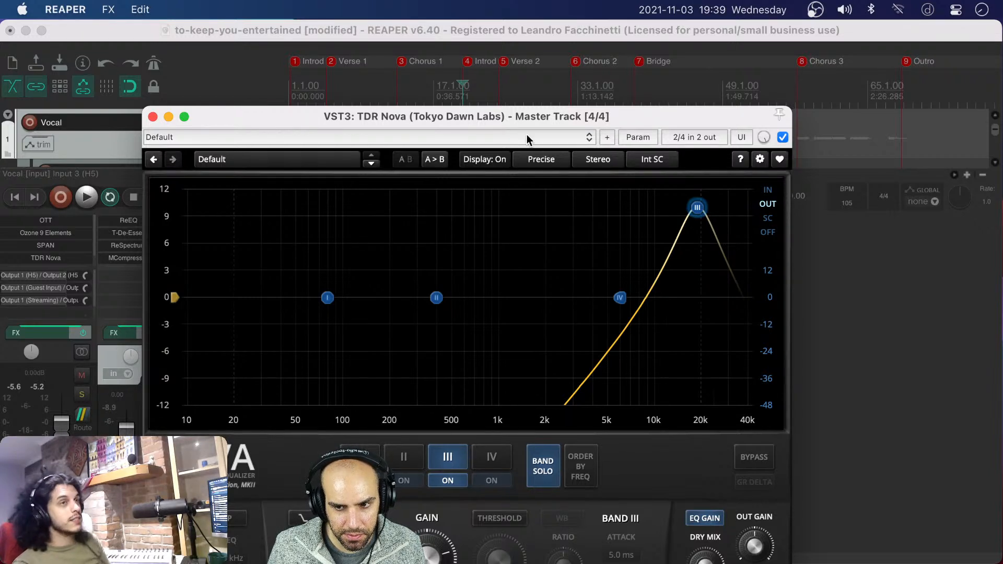
pyautogui.moveTo(525, 114); pyautogui.dragTo(623, 246)
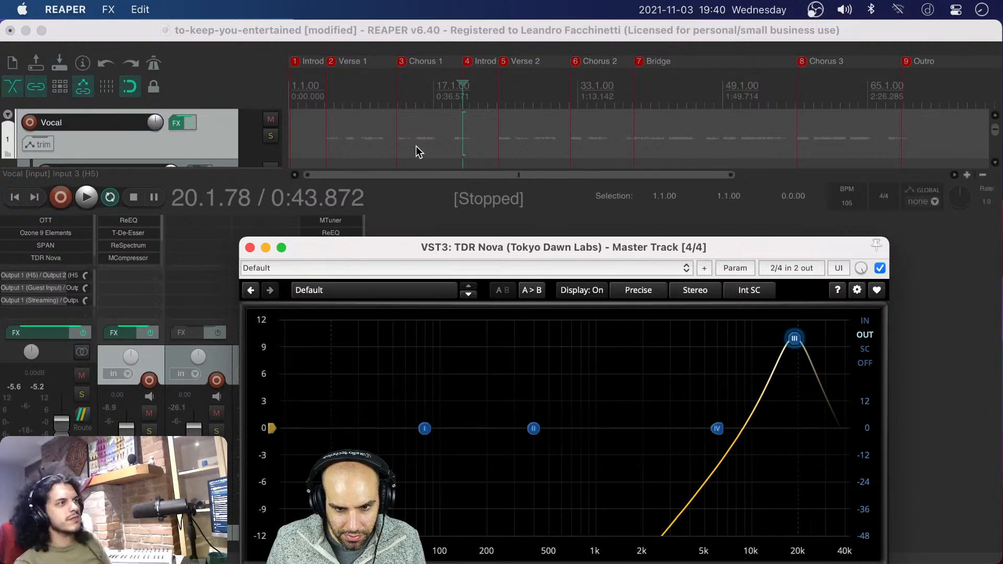
pyautogui.click(250, 247)
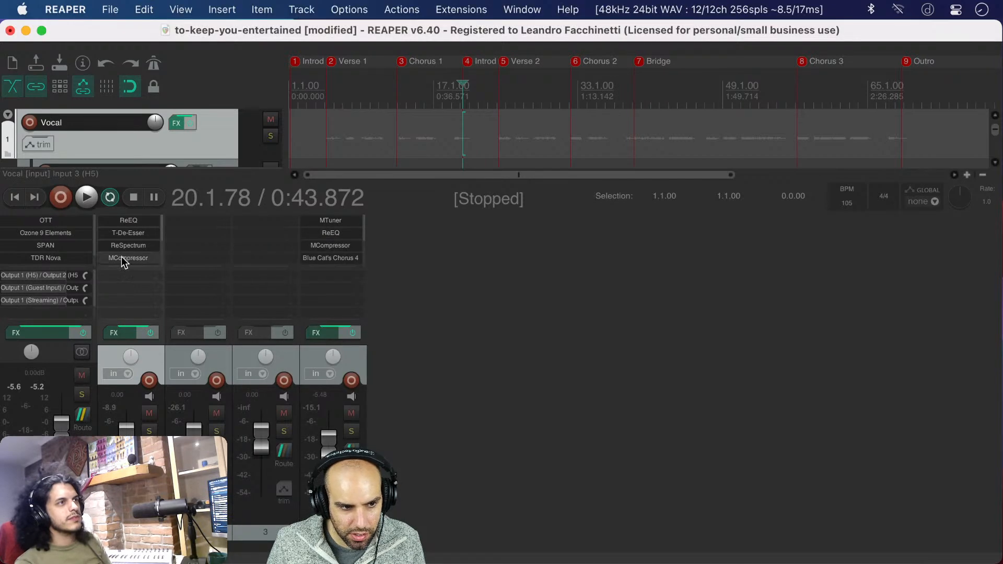
# Remove TDR Nova from the master track's effects chain and search for reeq to add ReEQ in its place
pyautogui.doubleClick(81, 258)
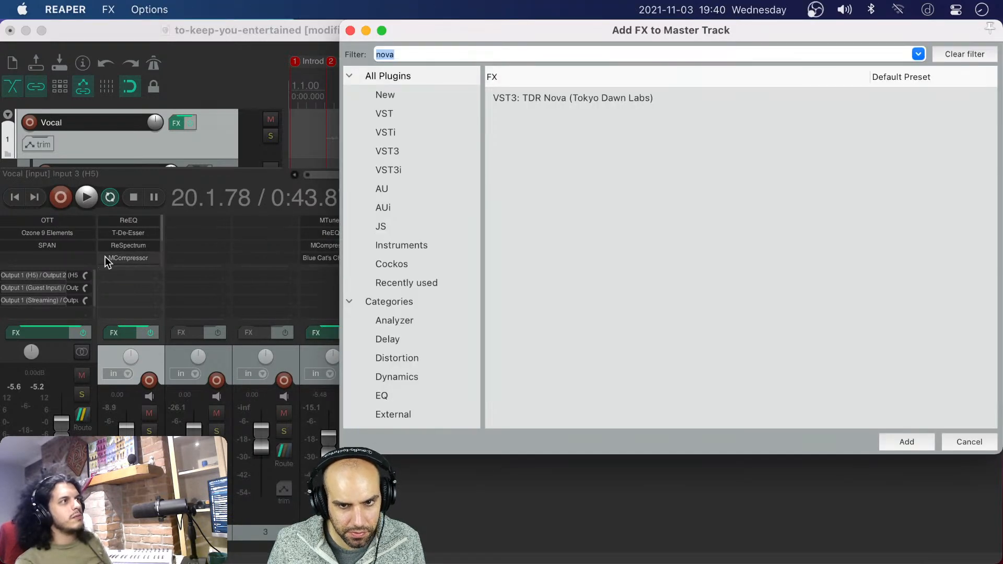
pyautogui.write('reeq')
pyautogui.press('Down')
pyautogui.press('Return')
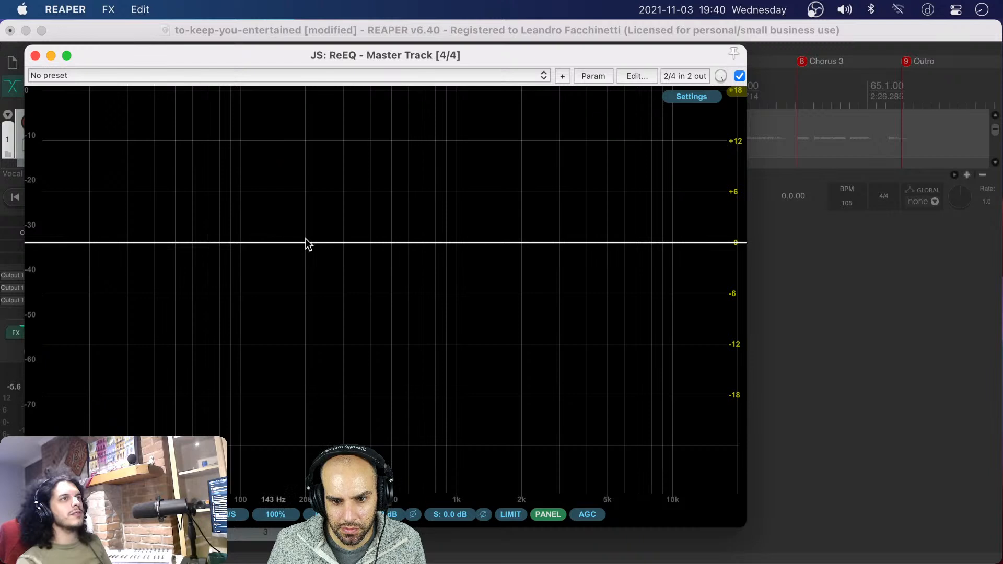
# Try a band-pass filter at about 8.41 kHz in ReEQ with a Q of about 1.56, and delete the band
pyautogui.doubleClick(656, 243)
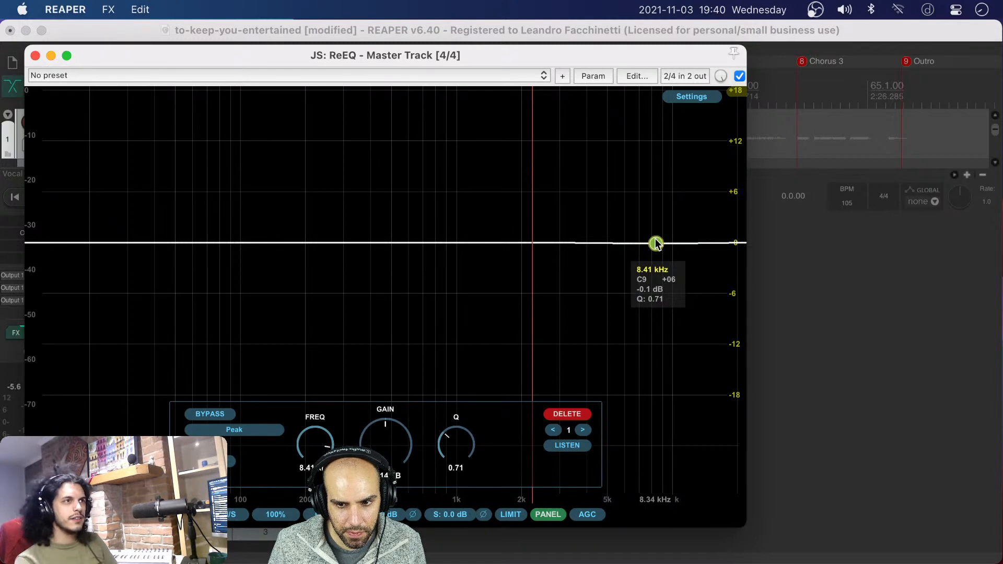
pyautogui.click(209, 414)
pyautogui.click(208, 413)
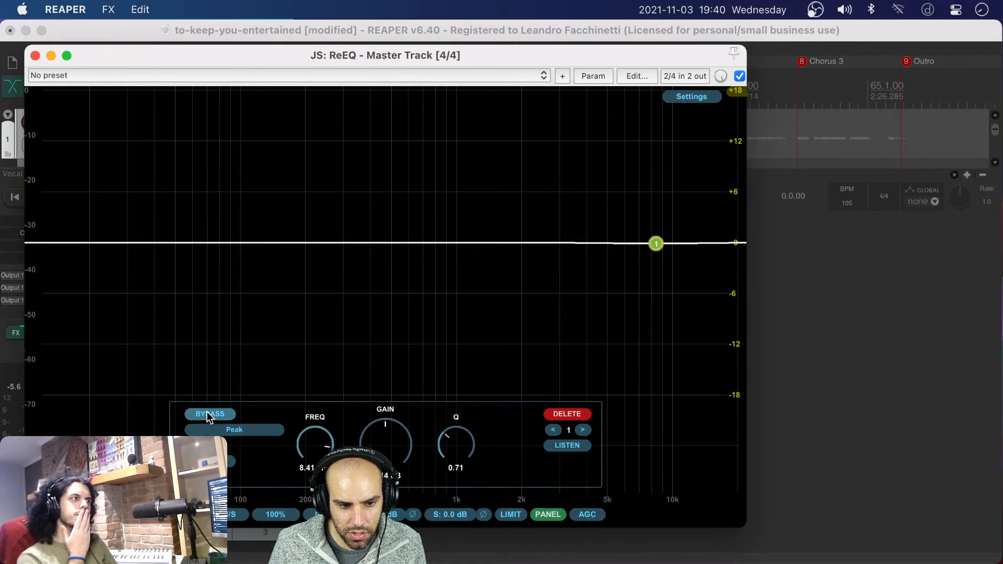
pyautogui.click(241, 429)
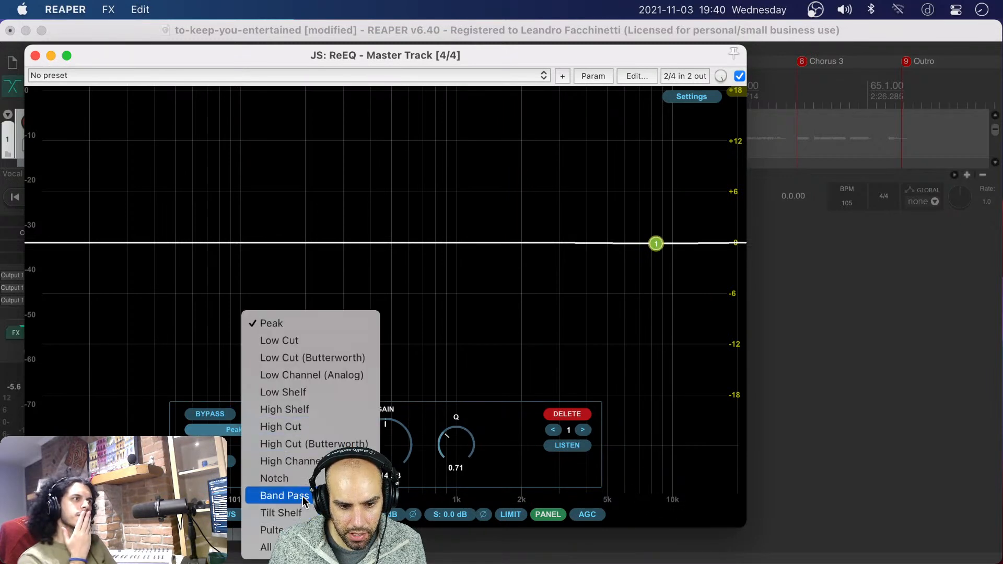
pyautogui.click(261, 495)
pyautogui.scroll(3, 657, 252)
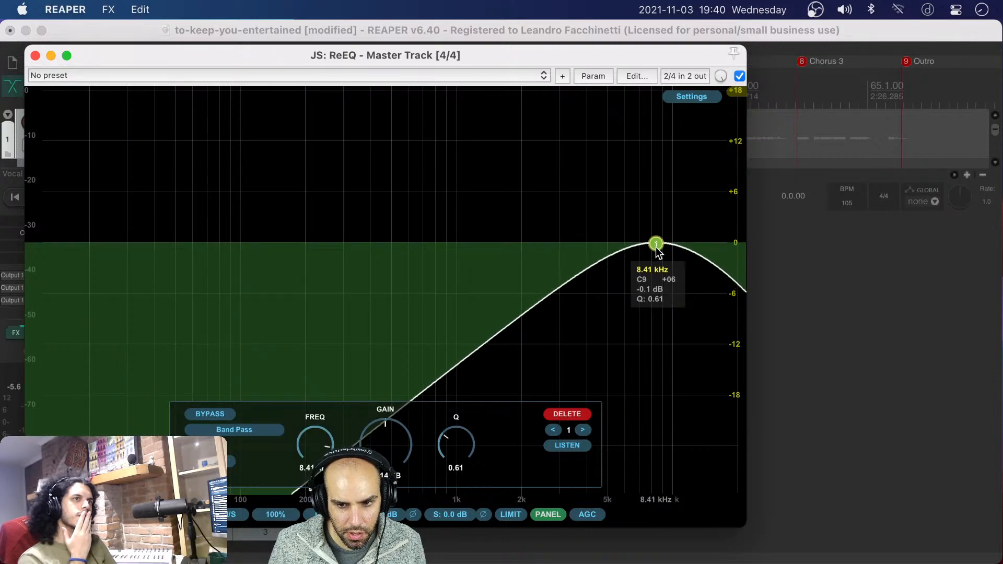
pyautogui.scroll(10, 657, 252)
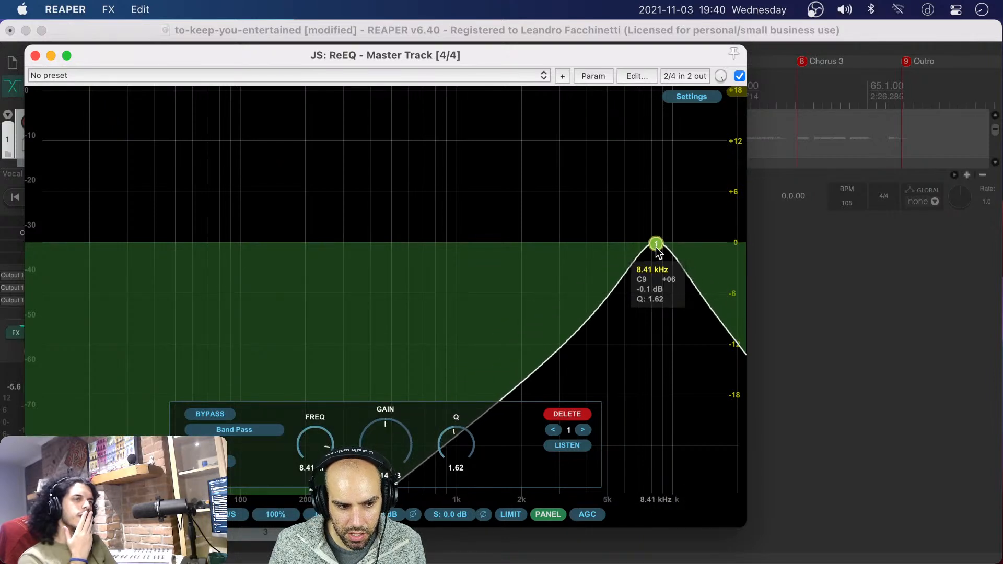
pyautogui.scroll(-2, 657, 252)
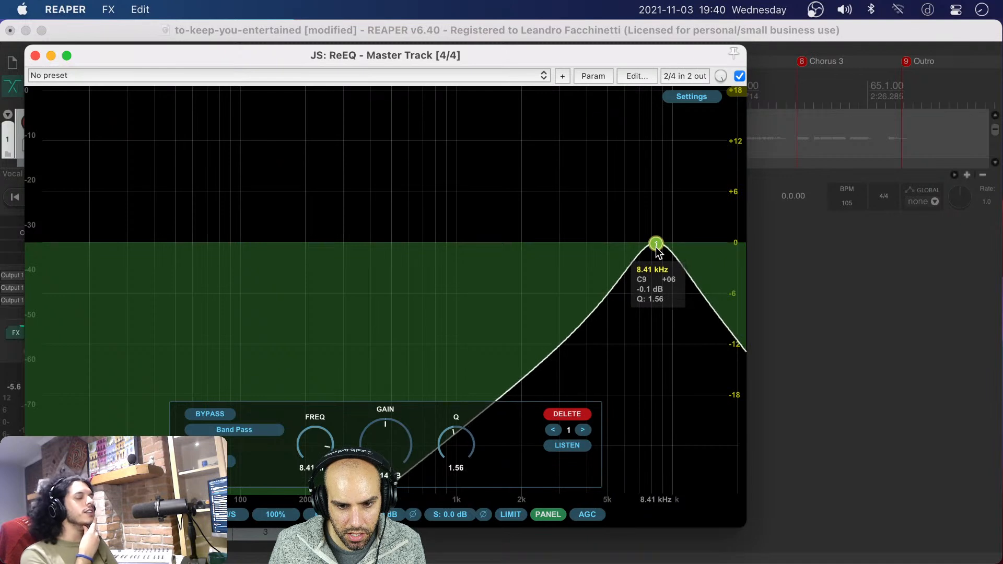
pyautogui.click(573, 415)
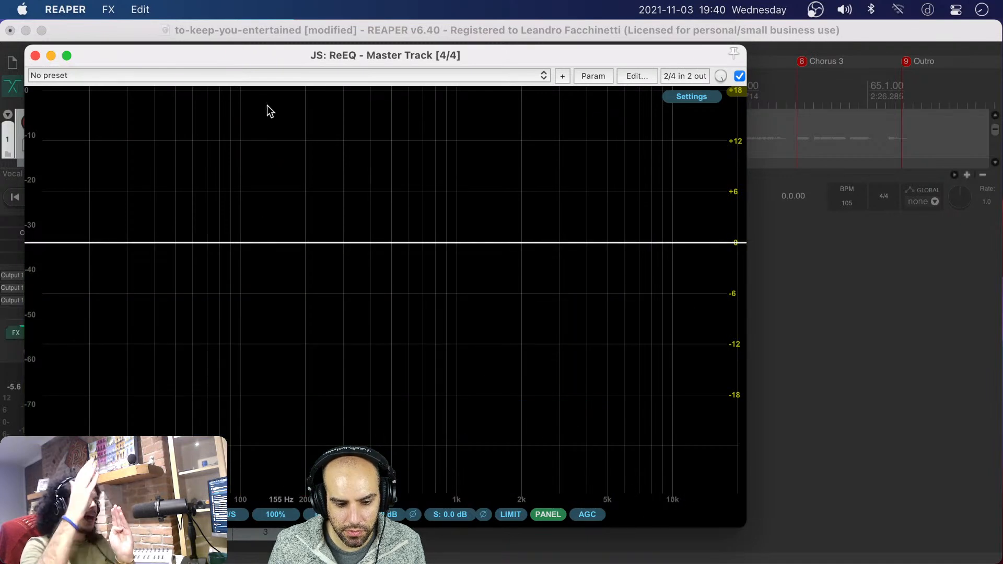
# Close ReEQ, remove both ReEQ and SPAN from the master track's effects chain, and save the project
pyautogui.moveTo(173, 53); pyautogui.dragTo(379, 78)
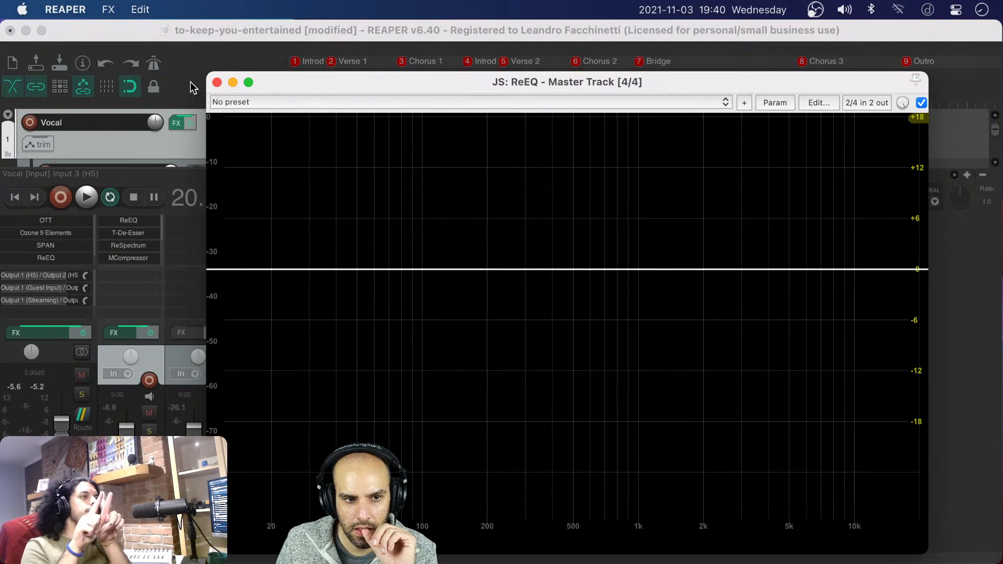
pyautogui.click(217, 85)
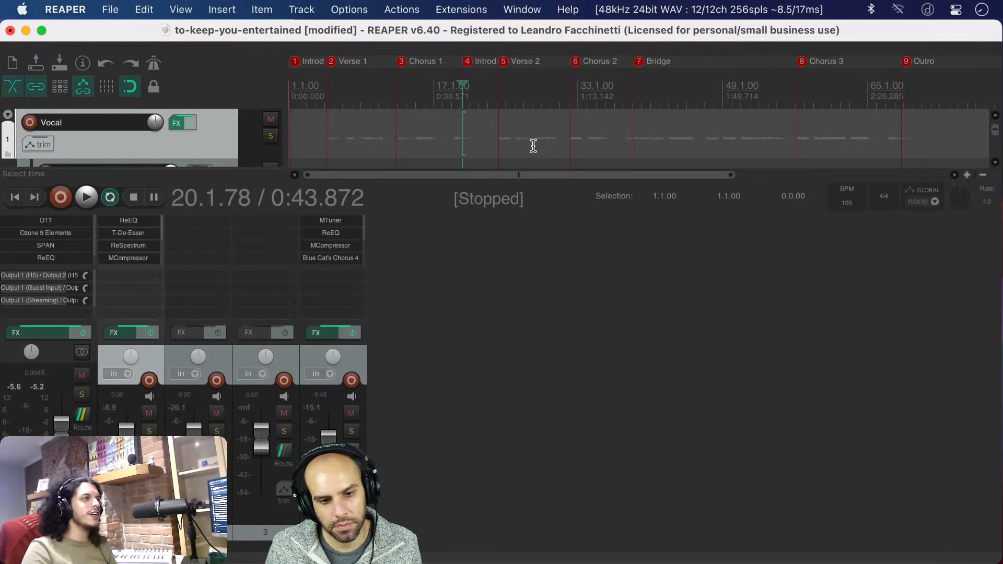
pyautogui.keyDown('alt'); pyautogui.click(23, 256); pyautogui.keyUp('alt')
pyautogui.keyDown('alt'); pyautogui.click(21, 245); pyautogui.keyUp('alt')
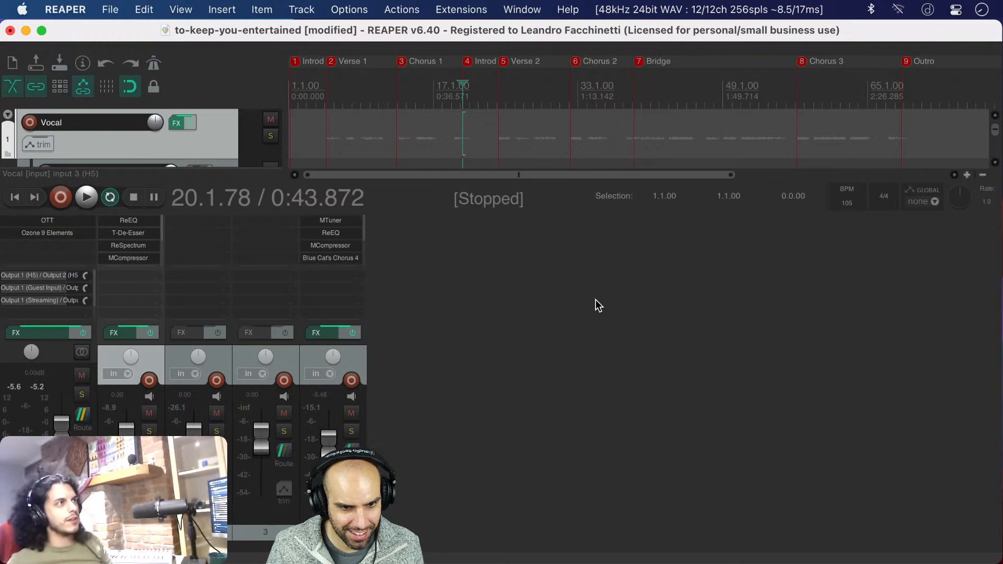
pyautogui.press('super+s')
# Hide the mixer and place the third track's last vocal clip beyond the end of the guitar recording, at about bar 80.3
pyautogui.press('super+m')
pyautogui.hscroll(10, 596, 301)
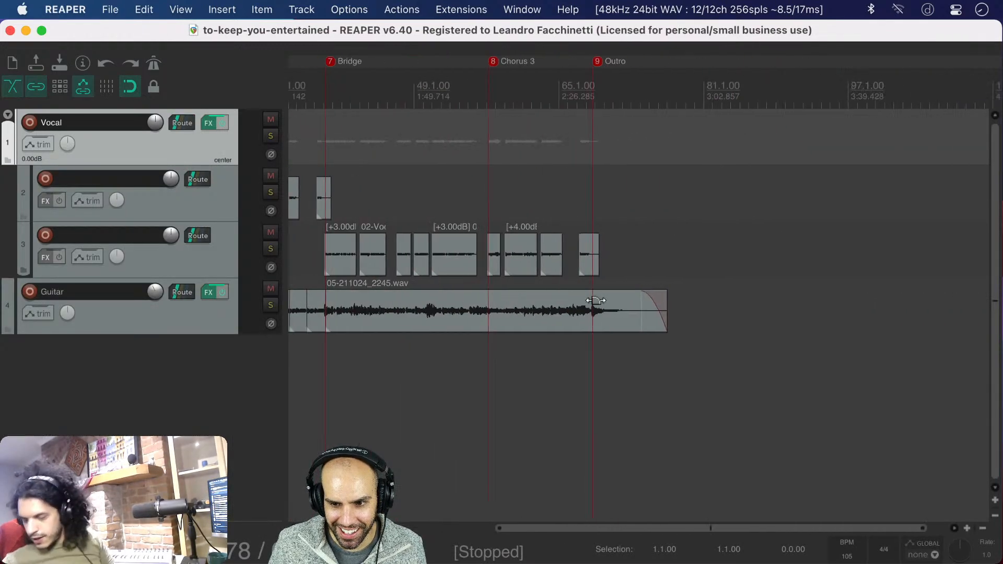
pyautogui.moveTo(512, 262); pyautogui.dragTo(603, 258)
pyautogui.scroll(5, 628, 255)
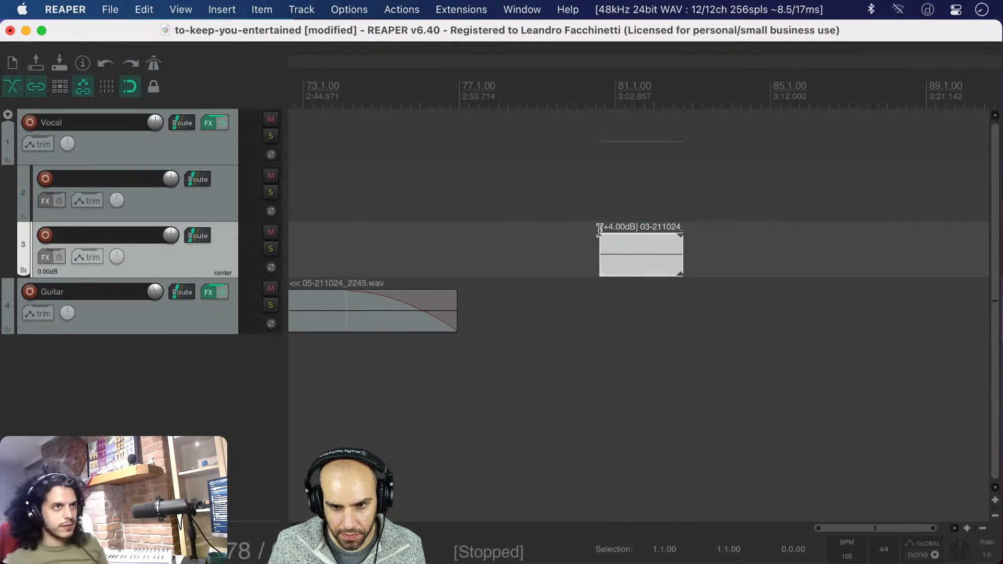
pyautogui.click(600, 212)
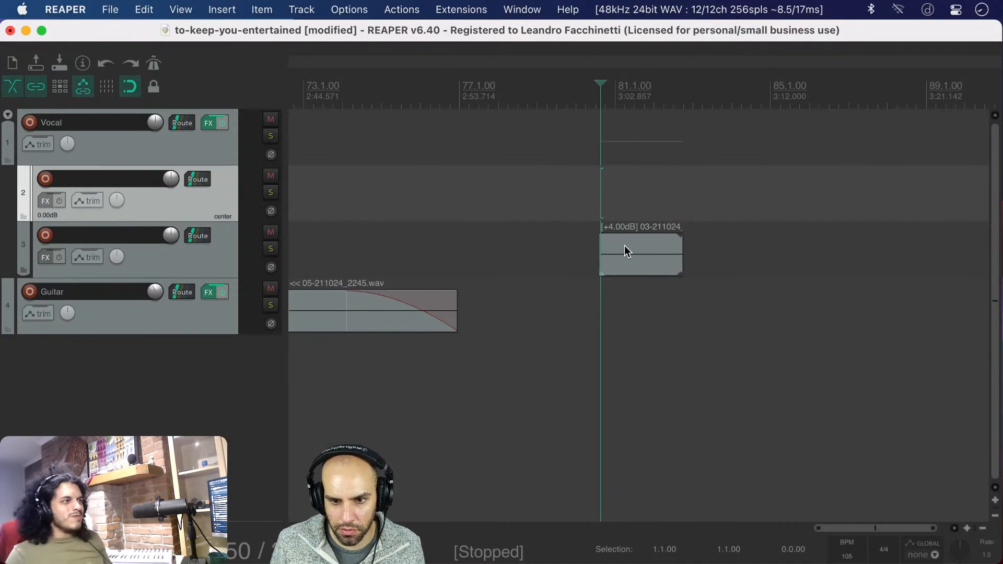
pyautogui.scroll(3, 624, 246)
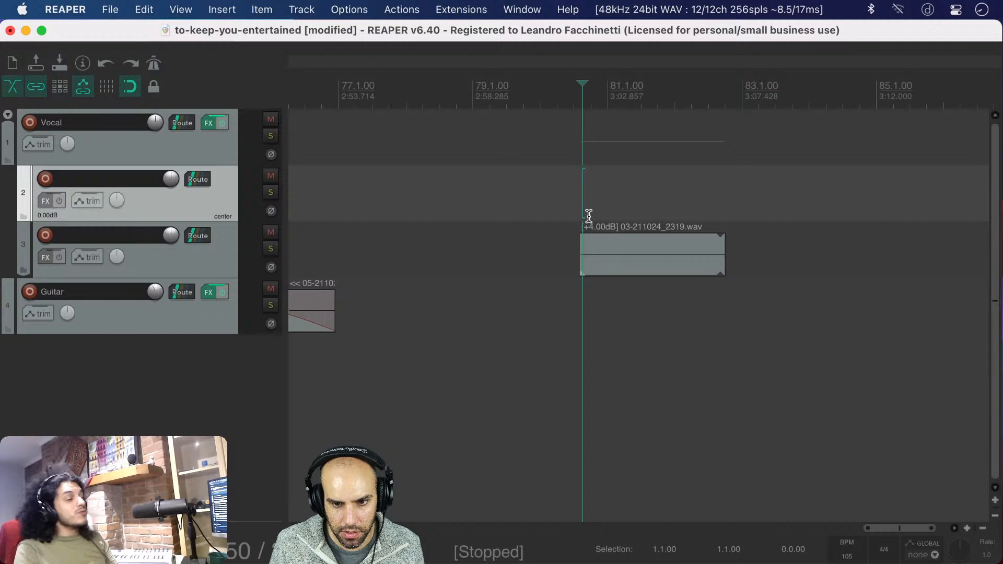
# Set the time selection to the placed vocal clip and play its beginning briefly
pyautogui.click(603, 264)
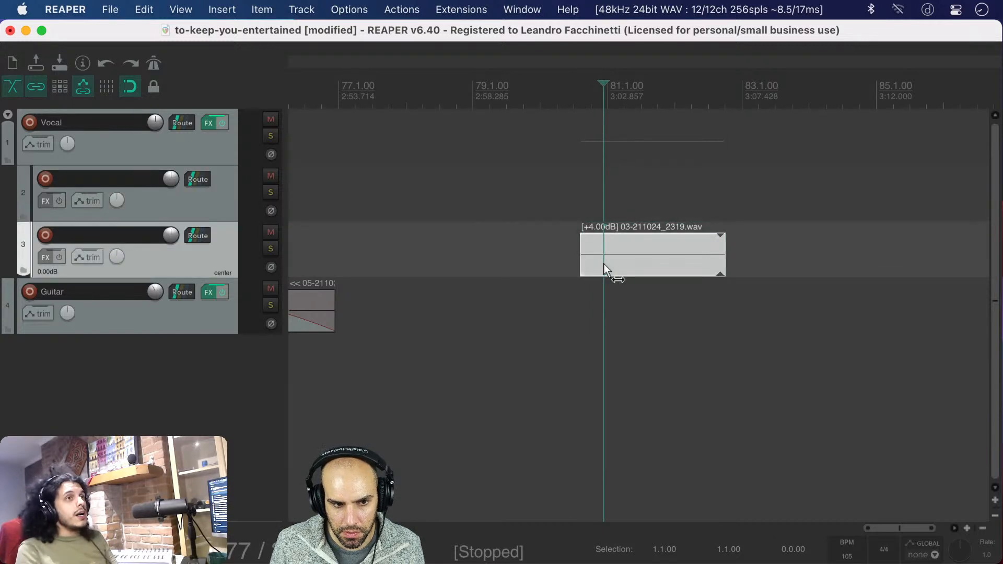
pyautogui.doubleClick(604, 264)
pyautogui.press('space')
pyautogui.press('space')
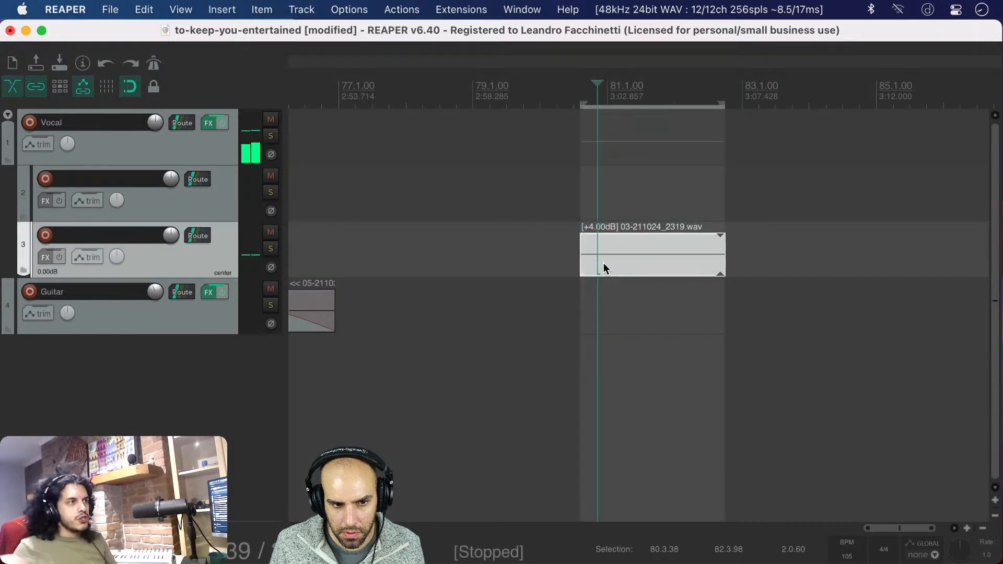
# Split the vocal clip at 81.3.52, where the sung tail ends, and delete the part before the split
pyautogui.scroll(10, 665, 249)
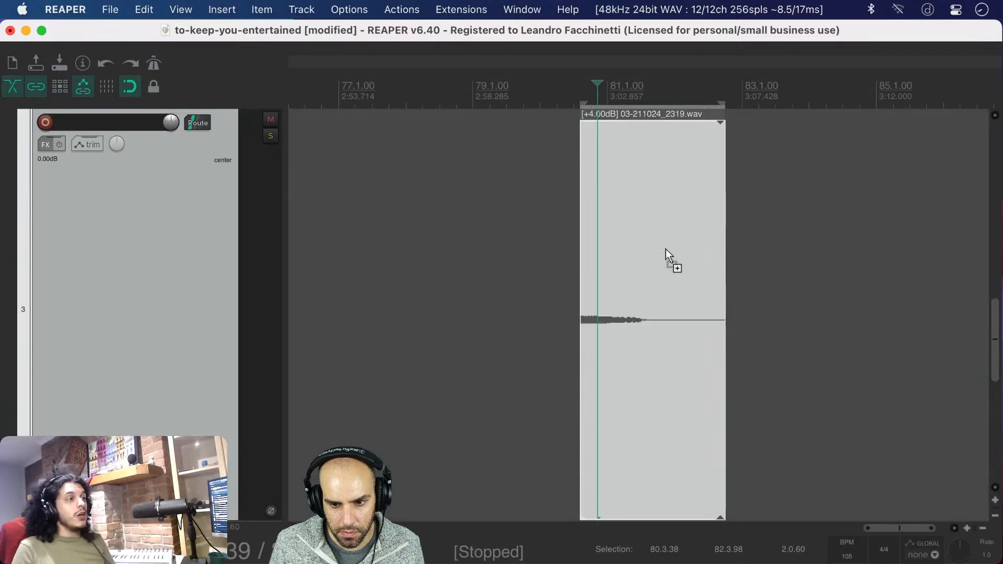
pyautogui.click(649, 332)
pyautogui.press('s')
pyautogui.click(628, 331)
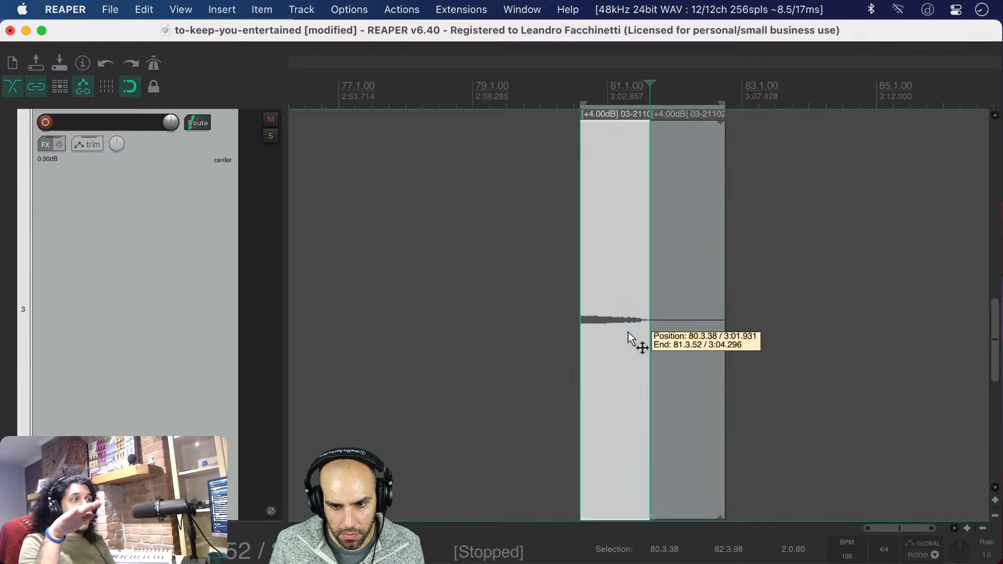
pyautogui.press('Delete')
# Set the time selection to the remaining background-noise clip and play it in a loop
pyautogui.scroll(5, 704, 330)
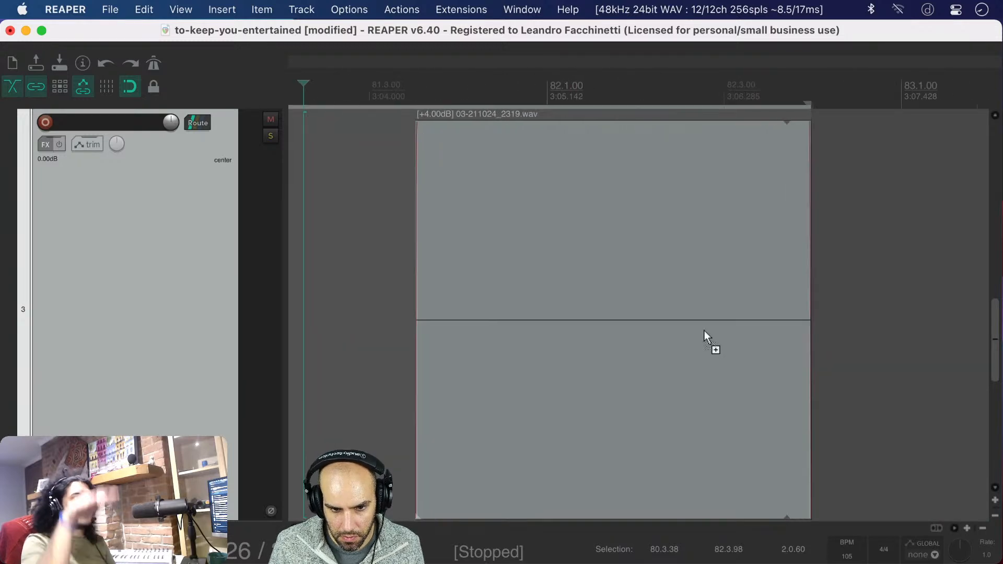
pyautogui.click(628, 342)
pyautogui.press('space')
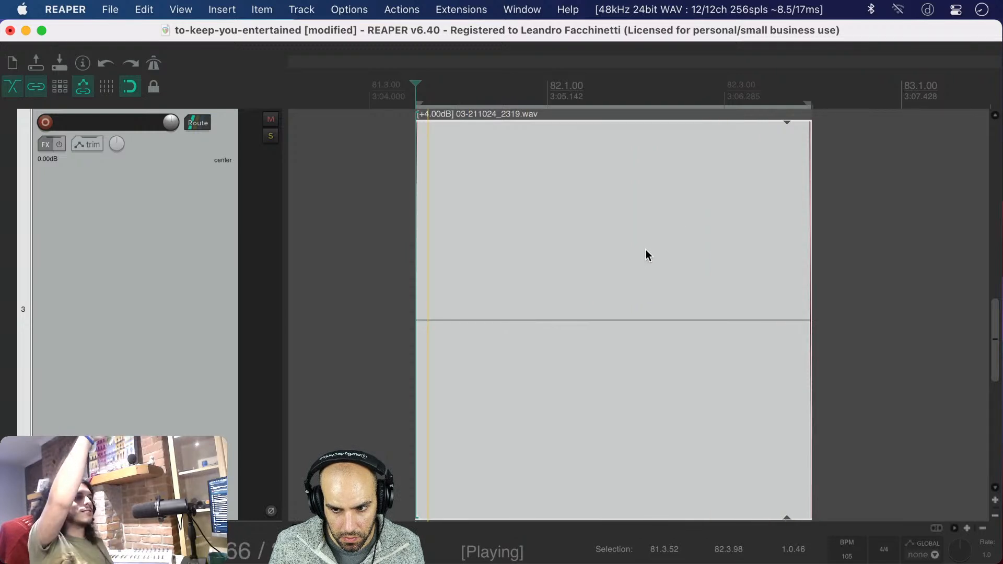
pyautogui.scroll(-6, 650, 249)
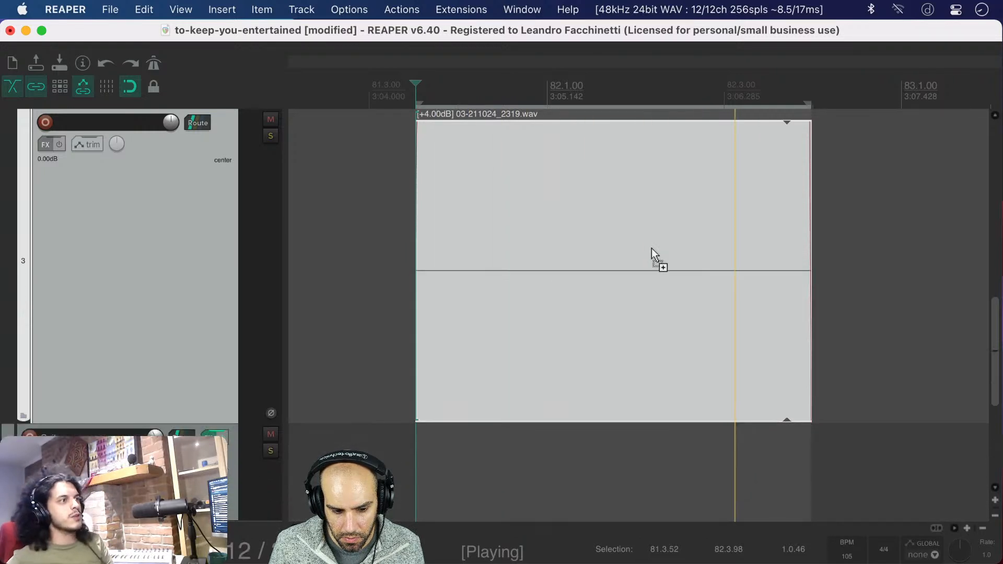
pyautogui.scroll(-6, 651, 249)
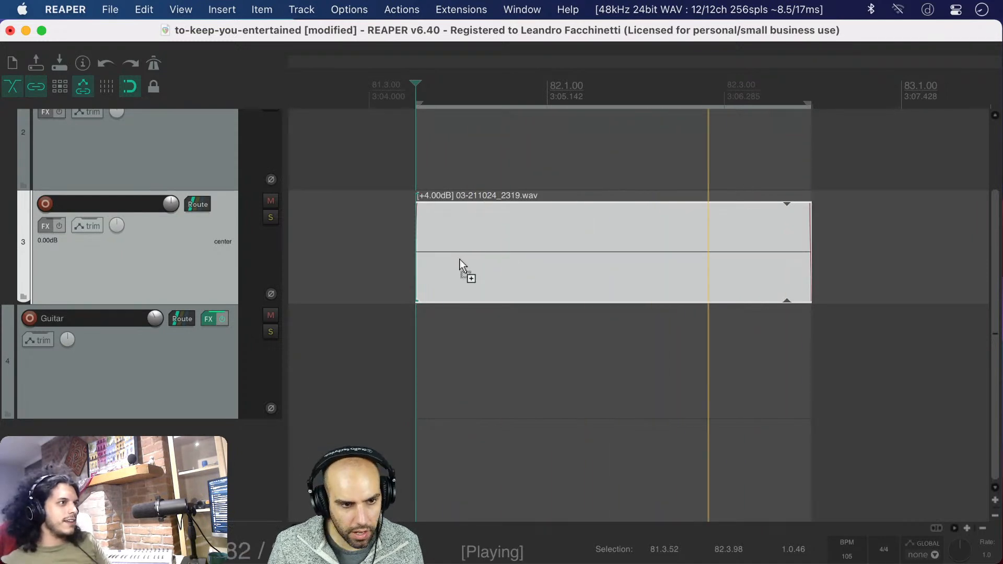
# Show the mixer, add SPAN to the end of the master track's effects chain, and move its window clear of the effects lists
pyautogui.press('super+m')
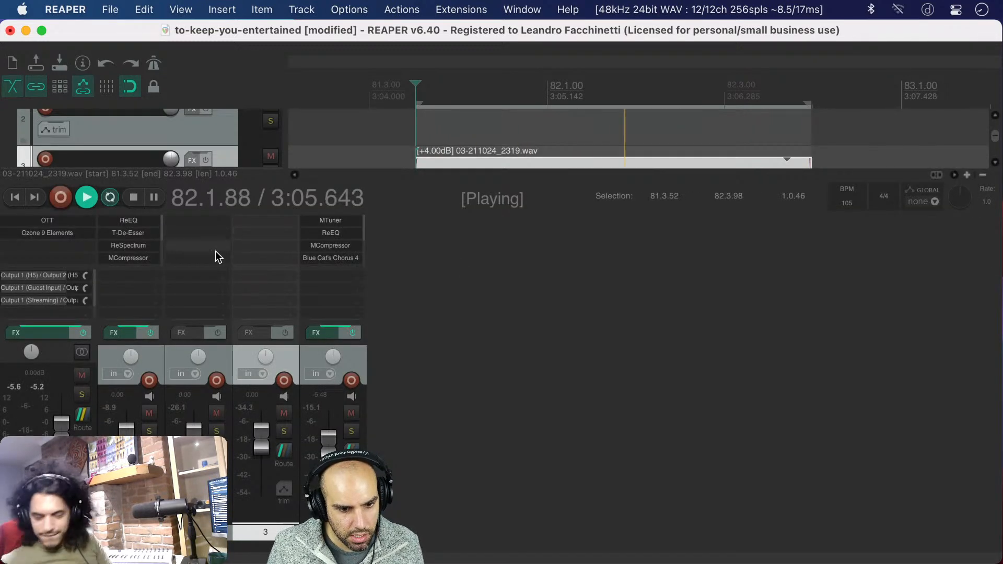
pyautogui.scroll(-3, 138, 259)
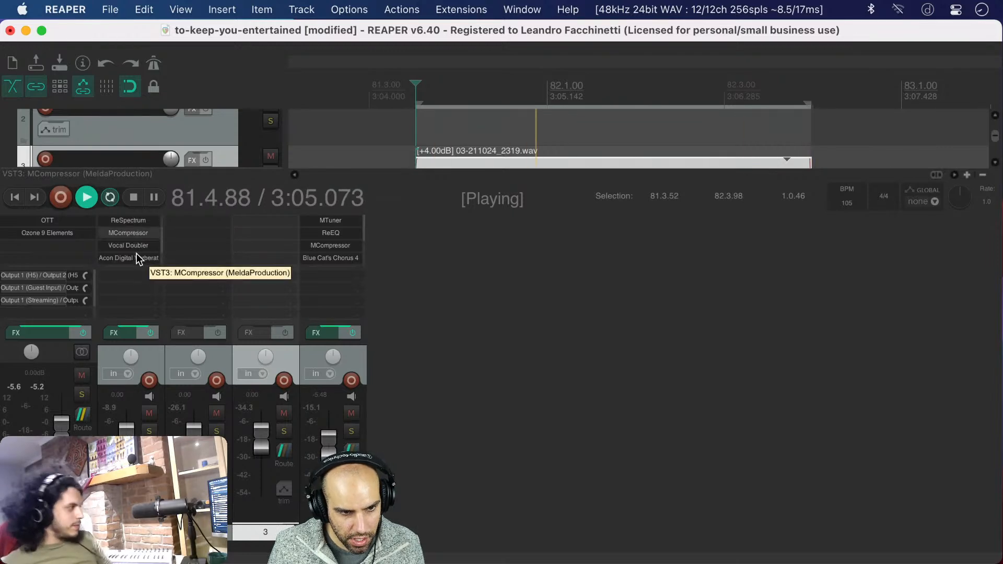
pyautogui.doubleClick(128, 259)
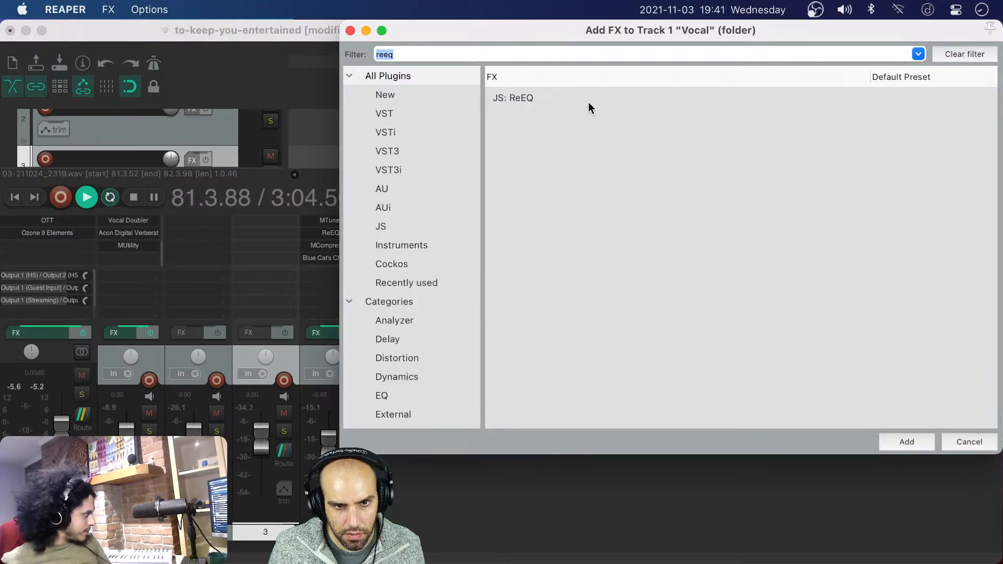
pyautogui.press('Escape')
pyautogui.doubleClick(31, 247)
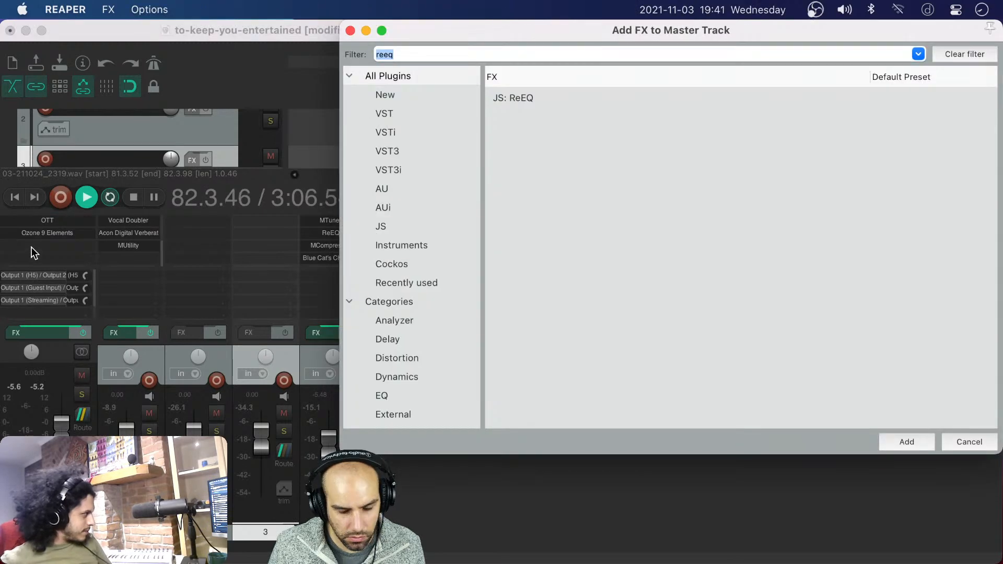
pyautogui.write('span')
pyautogui.press('Return')
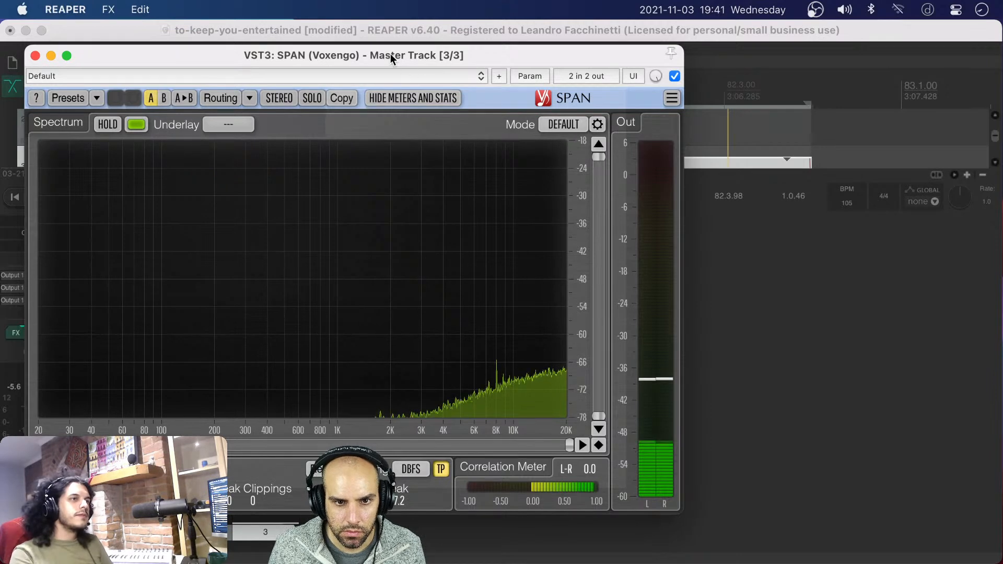
pyautogui.moveTo(390, 54); pyautogui.dragTo(411, 53)
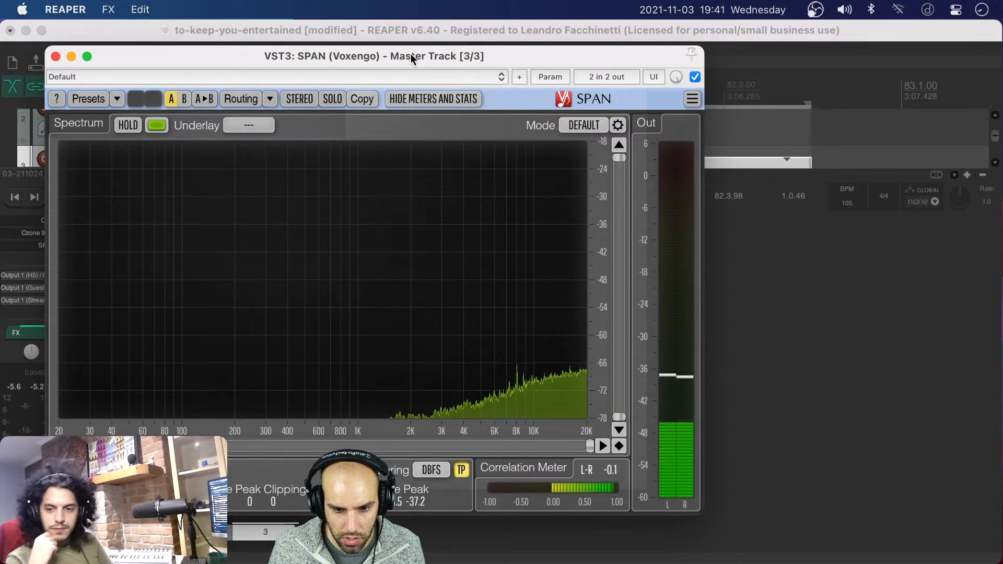
pyautogui.moveTo(410, 55); pyautogui.dragTo(536, 55)
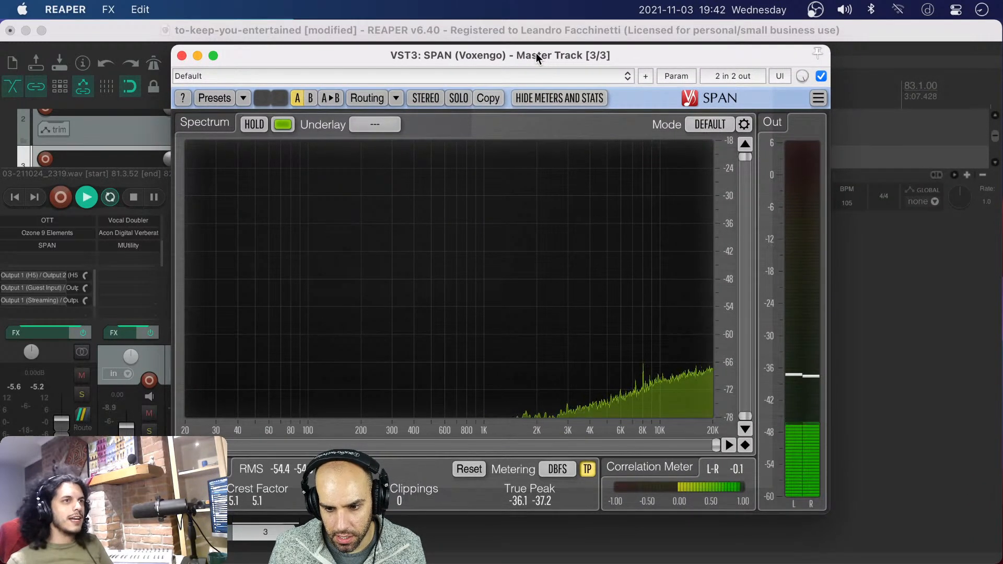
# Reposition the SPAN window over the mixer and stop the looped playback of the background noise
pyautogui.moveTo(535, 56); pyautogui.dragTo(514, 76)
pyautogui.click(593, 131)
pyautogui.press('space')
# Calculate 8000 / 50 with Spotlight and dismiss the search
pyautogui.press('super+space')
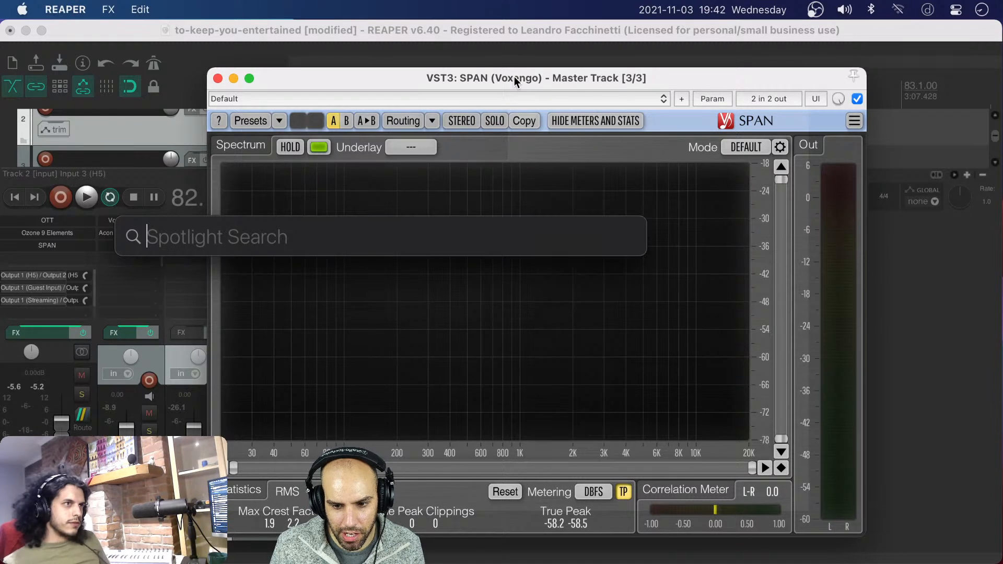
pyautogui.write('50')
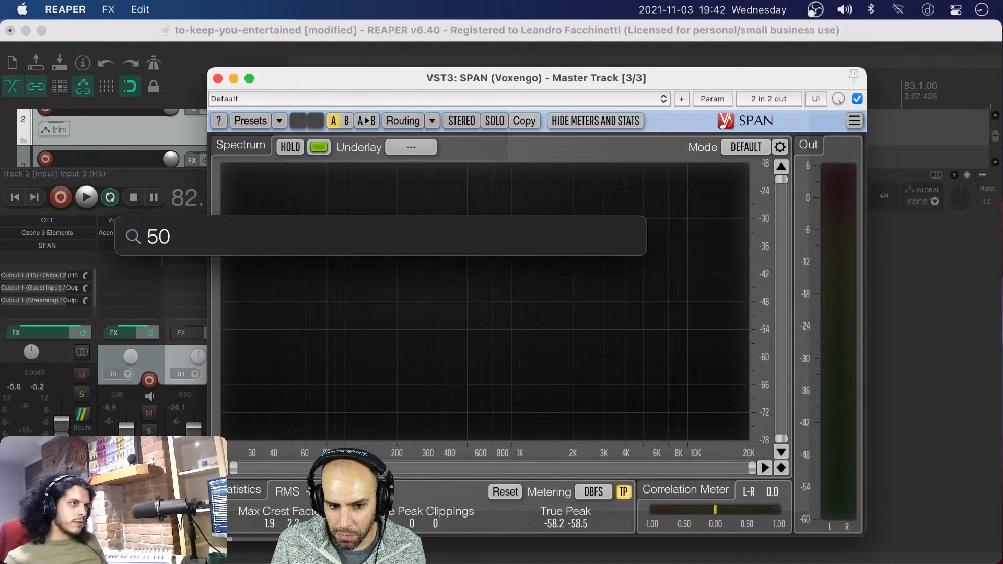
pyautogui.write('8000')
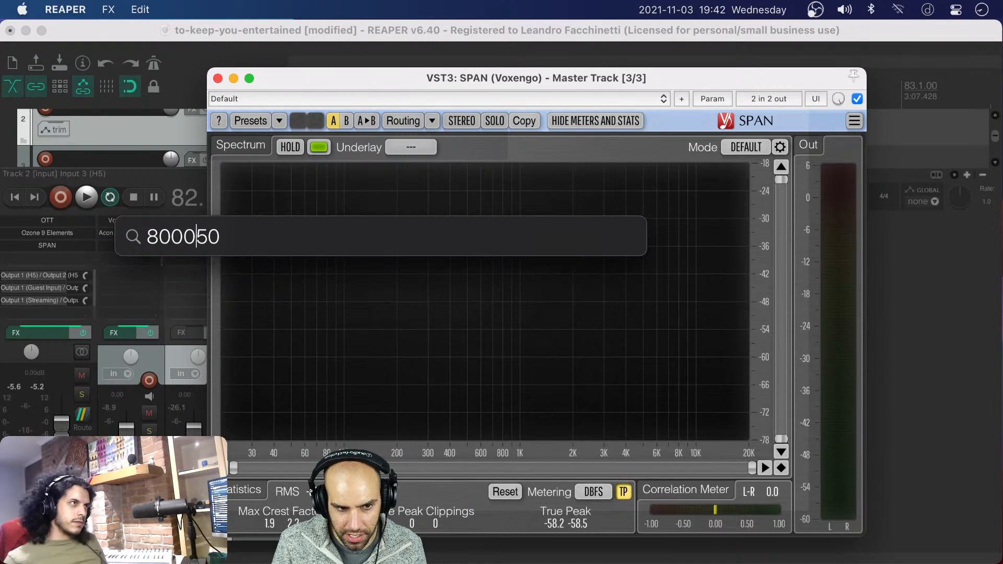
pyautogui.write(' /')
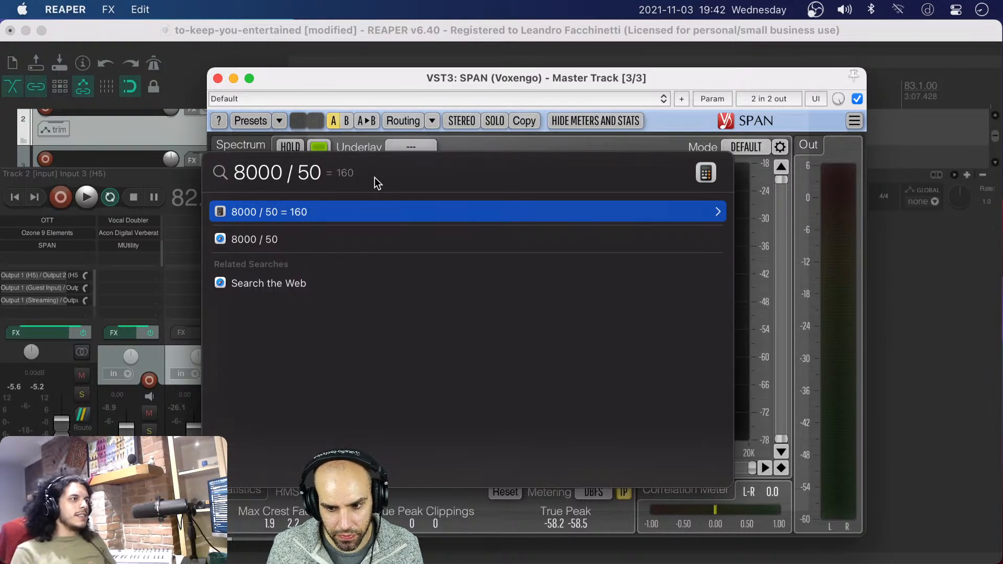
pyautogui.press('Escape')
pyautogui.press('Escape')
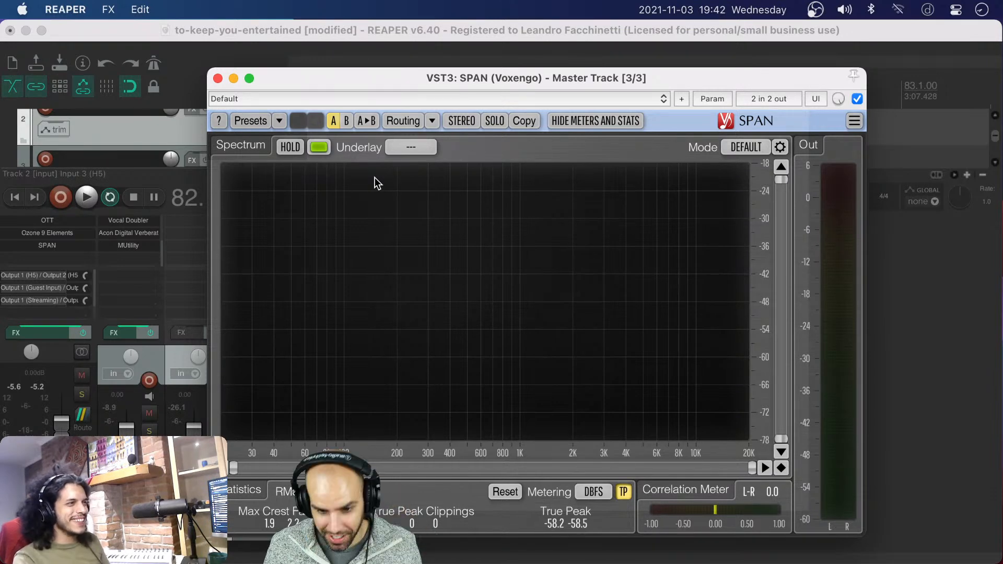
# Move the SPAN window clear of the track strips, close it, and hide the mixer
pyautogui.moveTo(437, 78); pyautogui.dragTo(425, 58)
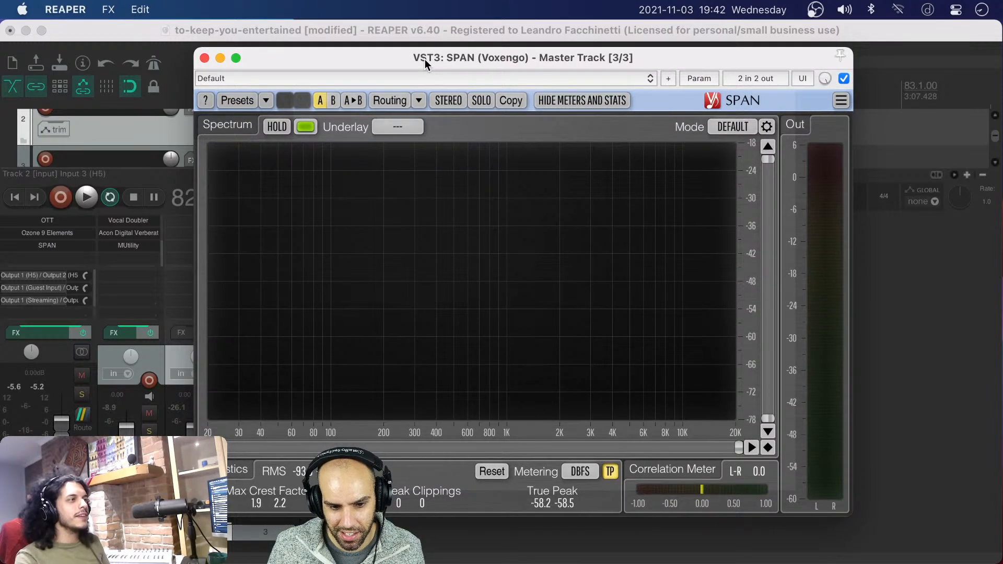
pyautogui.moveTo(424, 58); pyautogui.dragTo(497, 105)
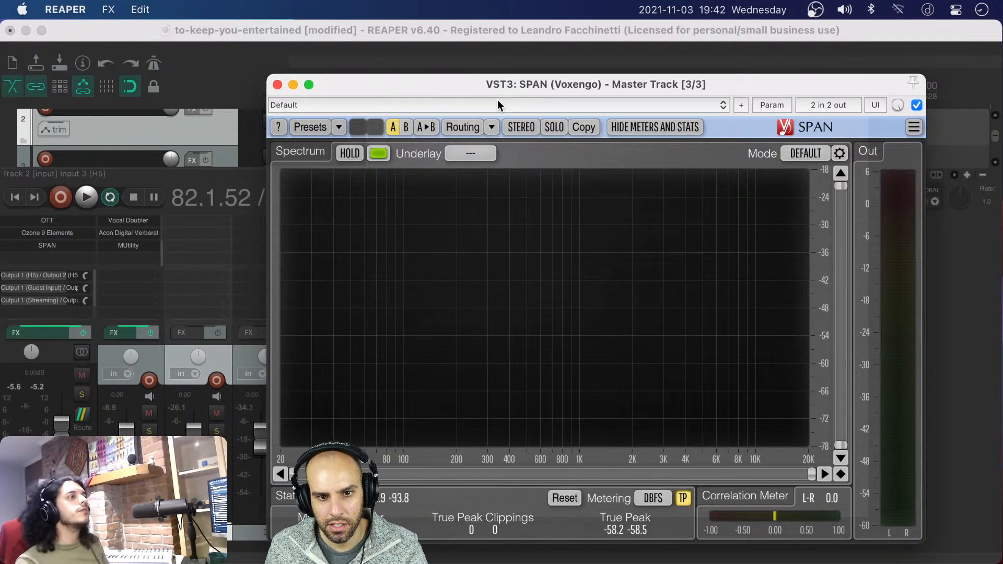
pyautogui.moveTo(497, 99); pyautogui.dragTo(513, 65)
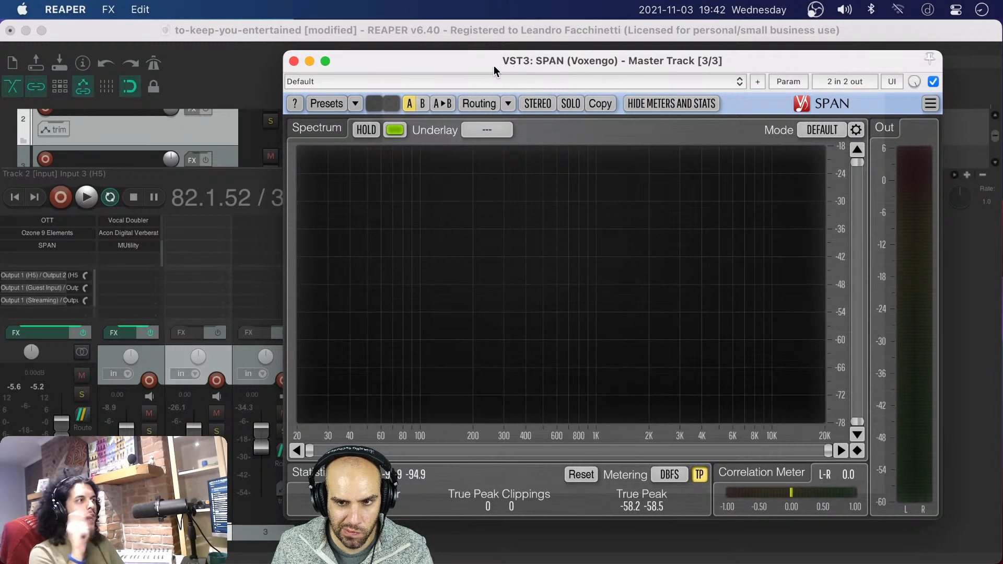
pyautogui.click(294, 62)
pyautogui.press('super+m')
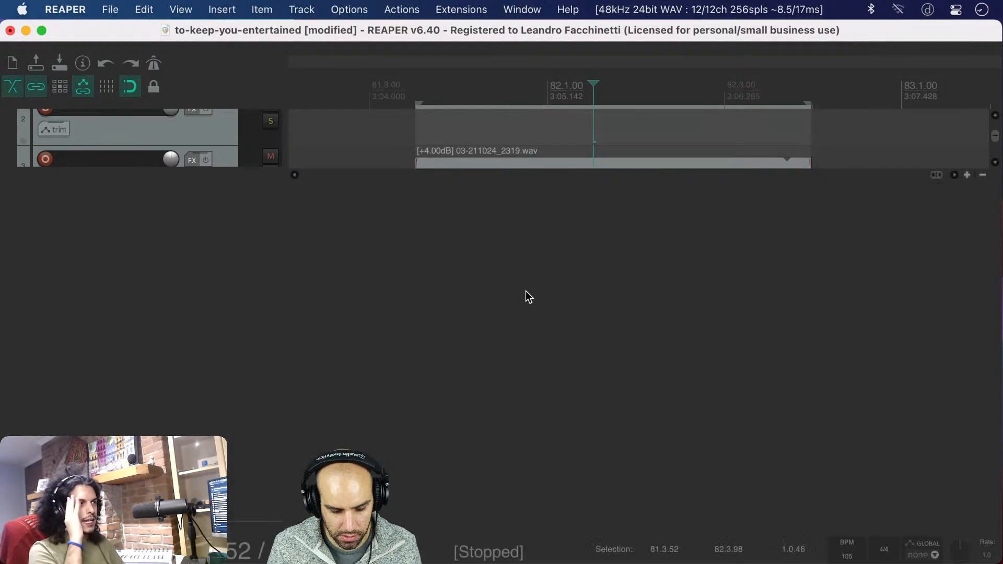
# Clear the time selection around the background-noise clip and save the project
pyautogui.scroll(-8, 525, 291)
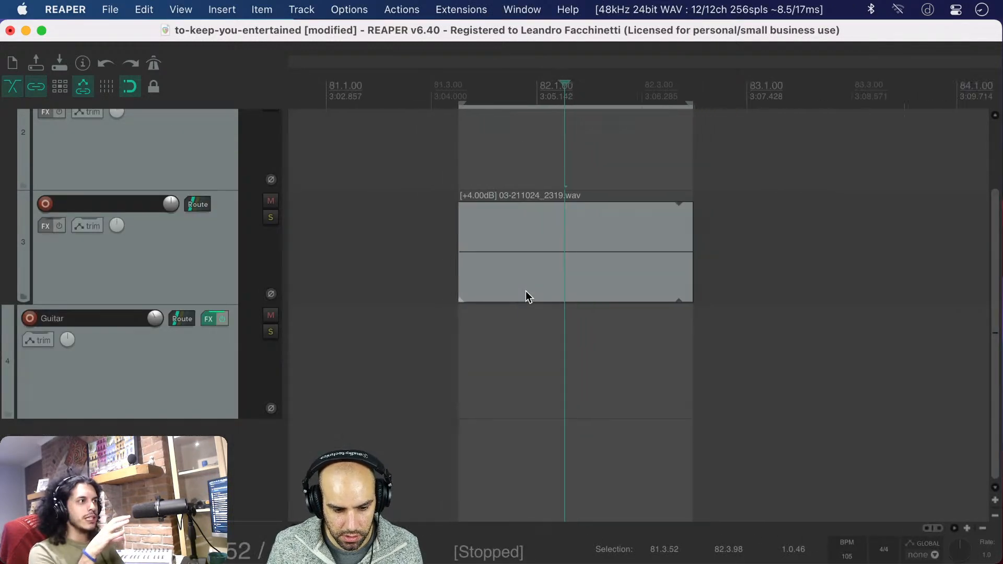
pyautogui.press('Escape')
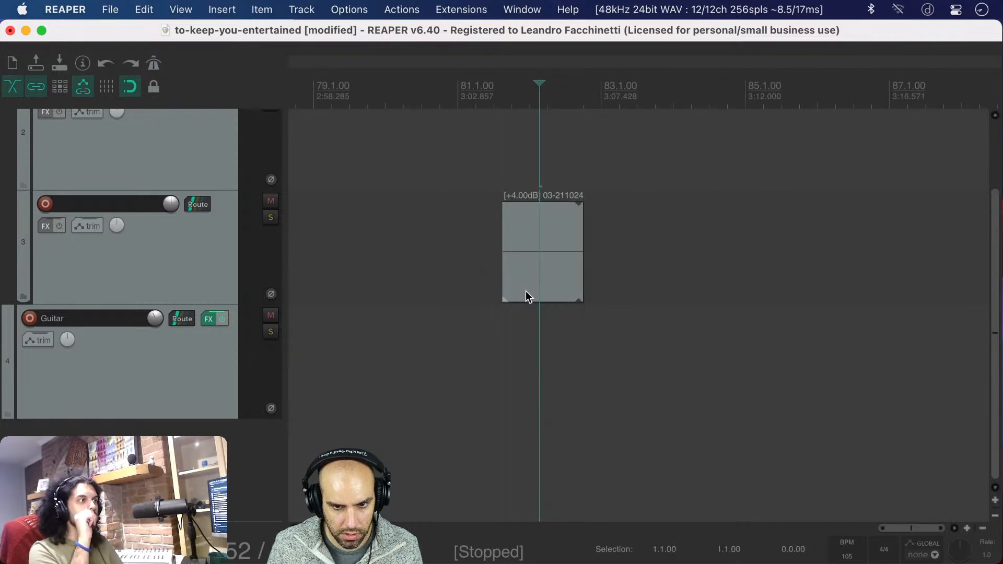
pyautogui.scroll(-8, 526, 292)
pyautogui.scroll(-6, 526, 298)
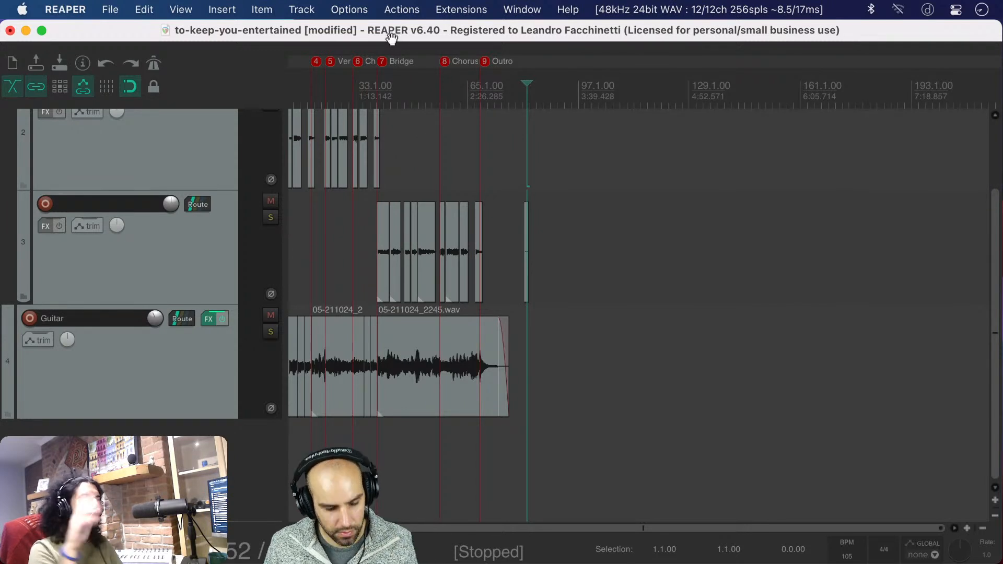
pyautogui.press('super+s')
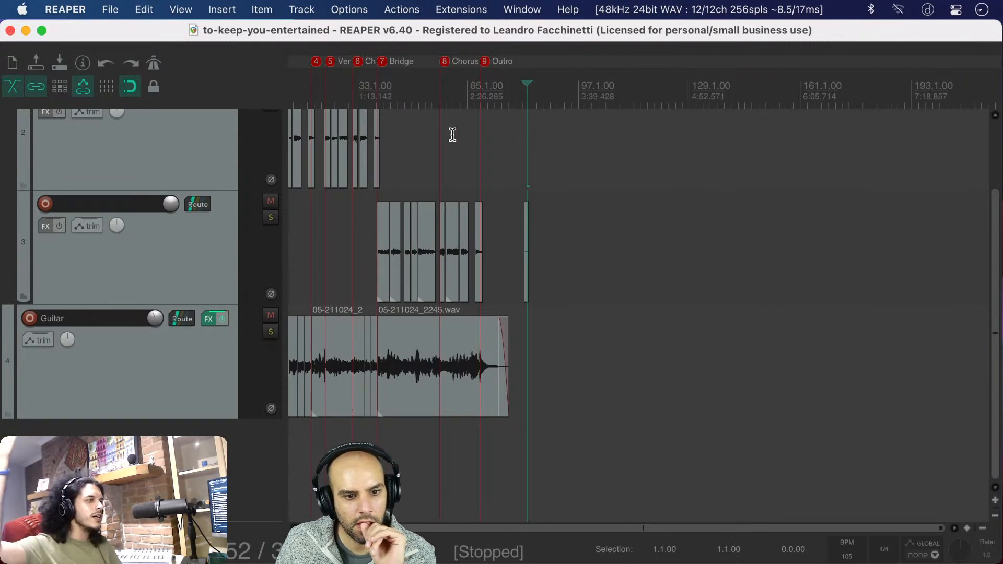
# Set the time selection to the background-noise clip on track 3 and play it briefly
pyautogui.hscroll(-3, 449, 135)
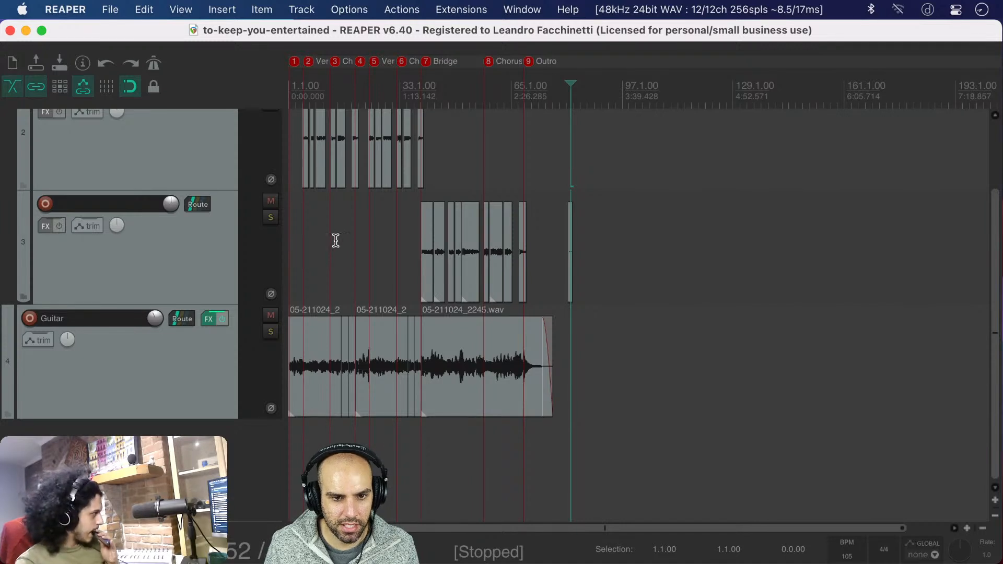
pyautogui.click(570, 220)
pyautogui.press('space')
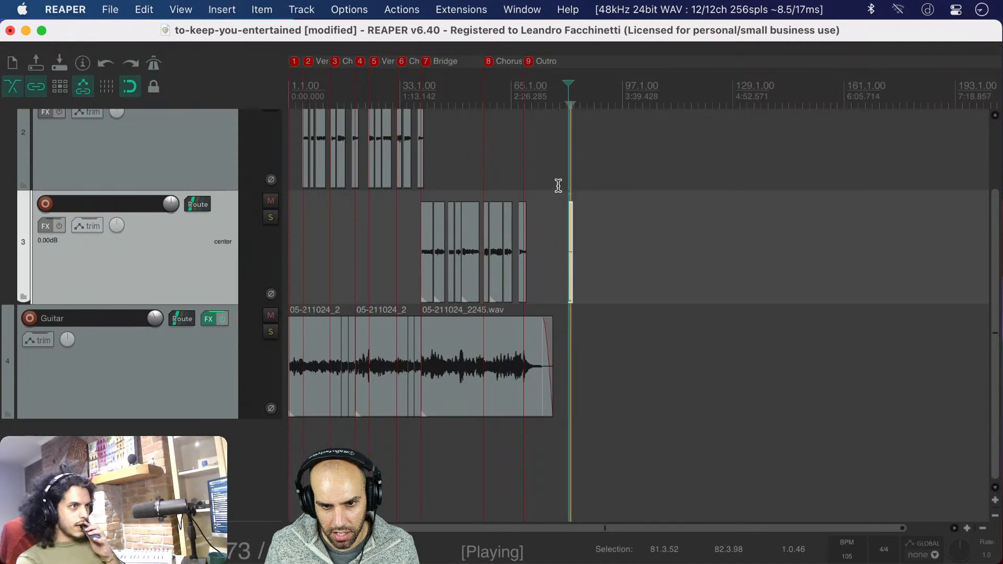
pyautogui.press('space')
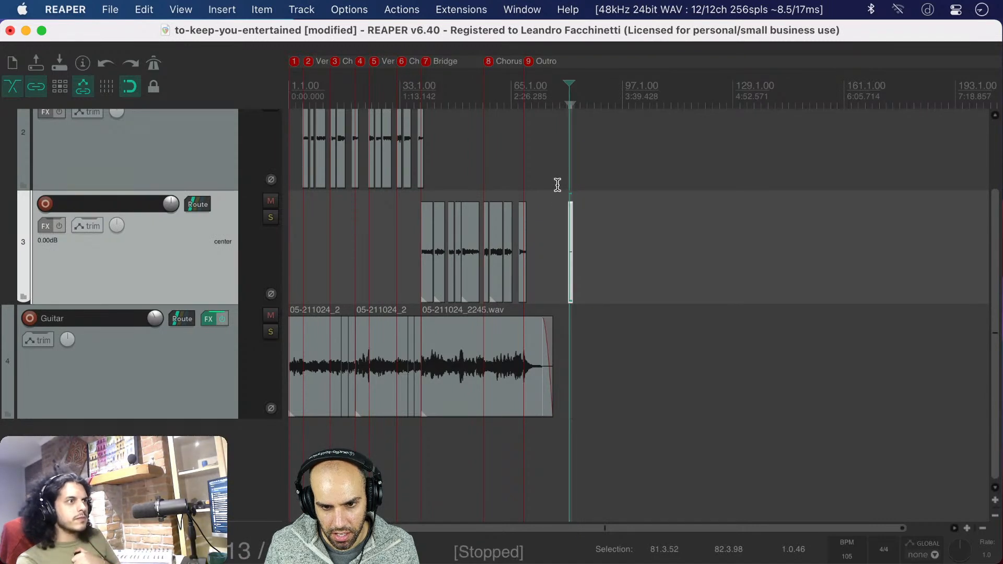
# Play the song from the introduction into the first verse to hear the vocal and guitar together
pyautogui.click(296, 206)
pyautogui.press('space')
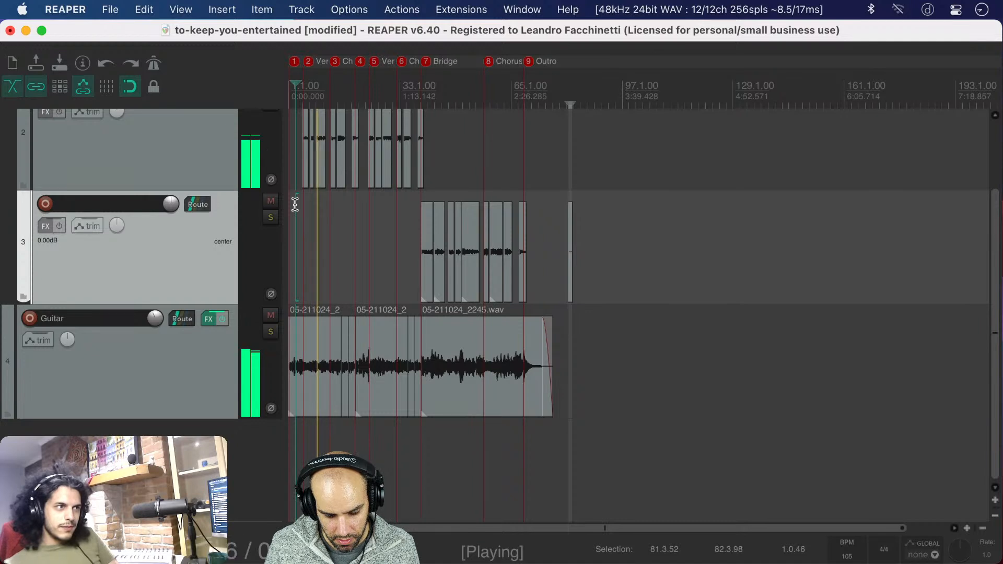
pyautogui.press('space')
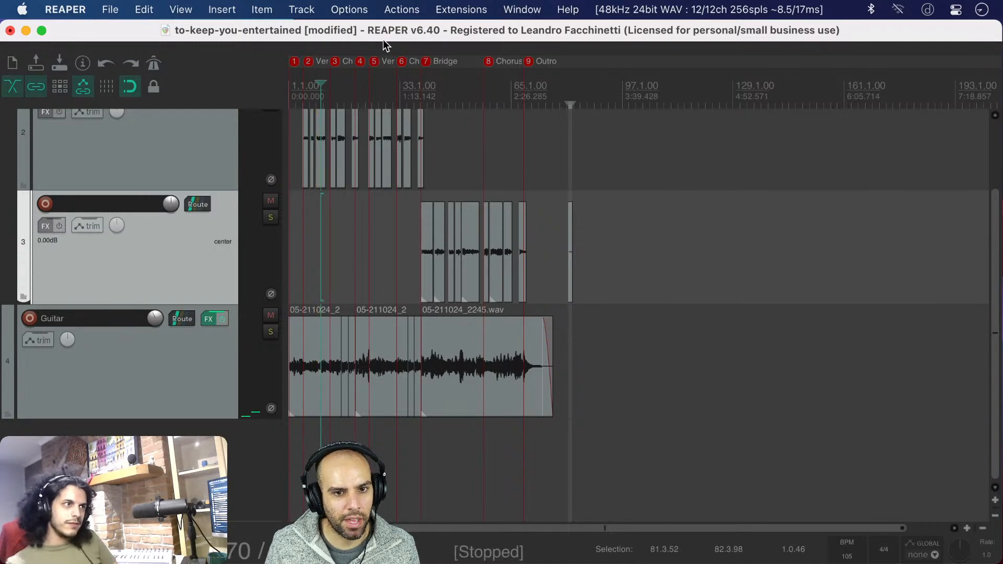
# Save the project and clear the time selection around the background-noise clip
pyautogui.press('super+s')
pyautogui.scroll(5, 354, 294)
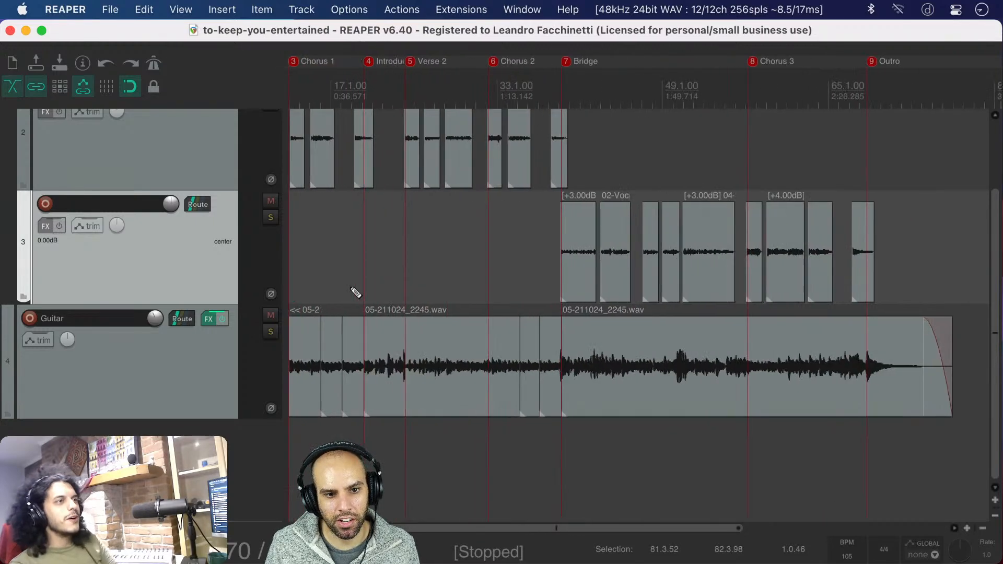
pyautogui.hscroll(-3, 351, 287)
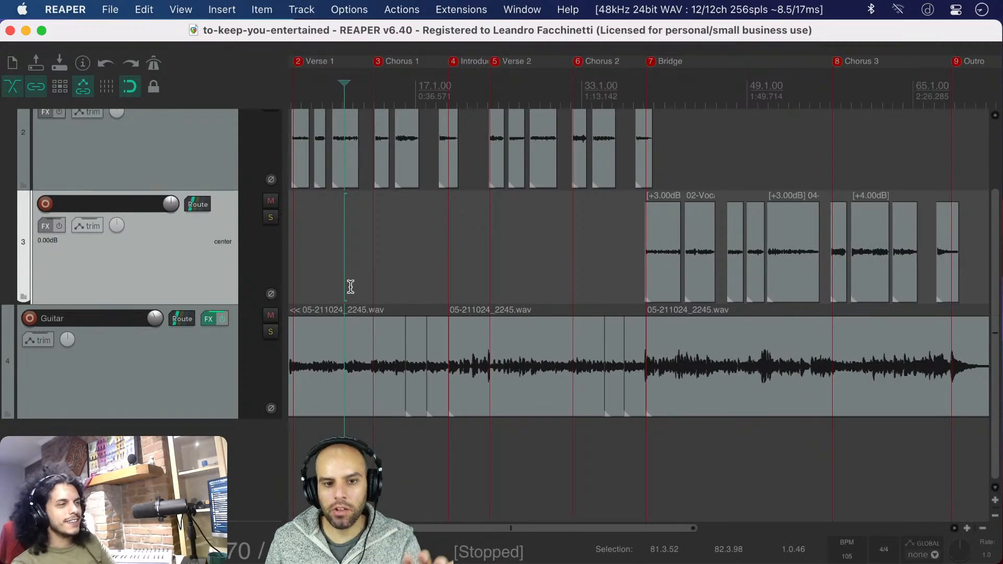
pyautogui.hscroll(-2, 351, 286)
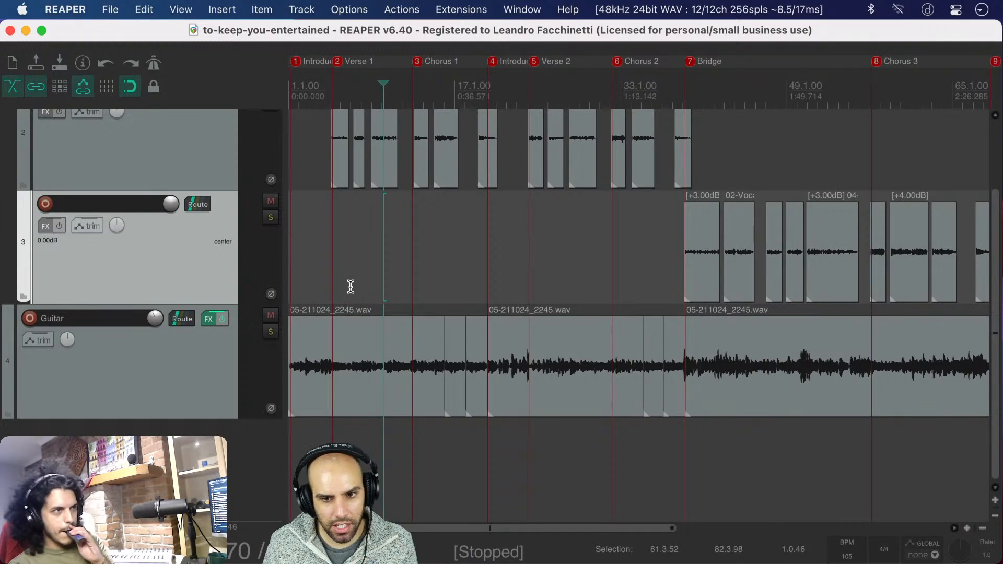
pyautogui.hscroll(2, 351, 287)
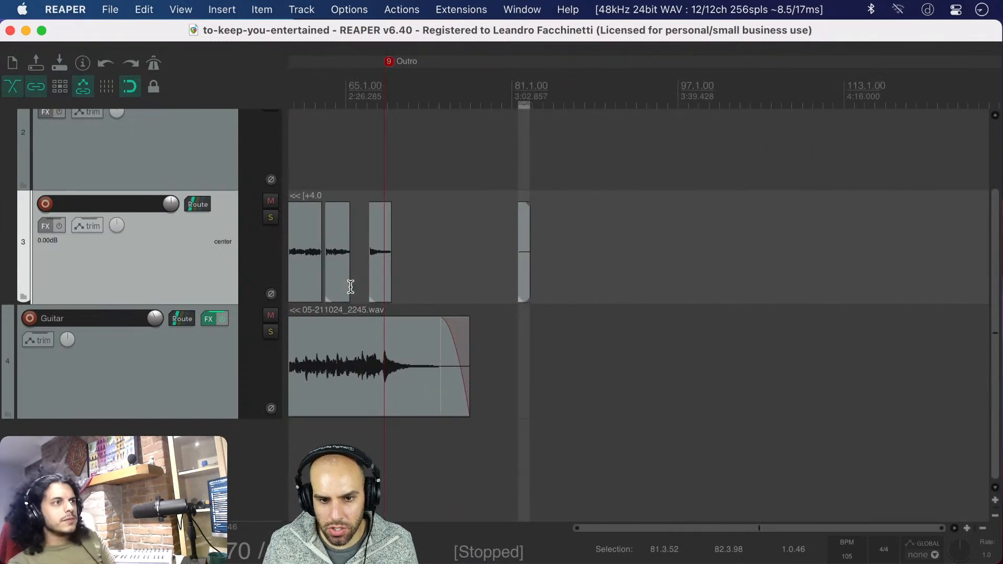
pyautogui.click(350, 286)
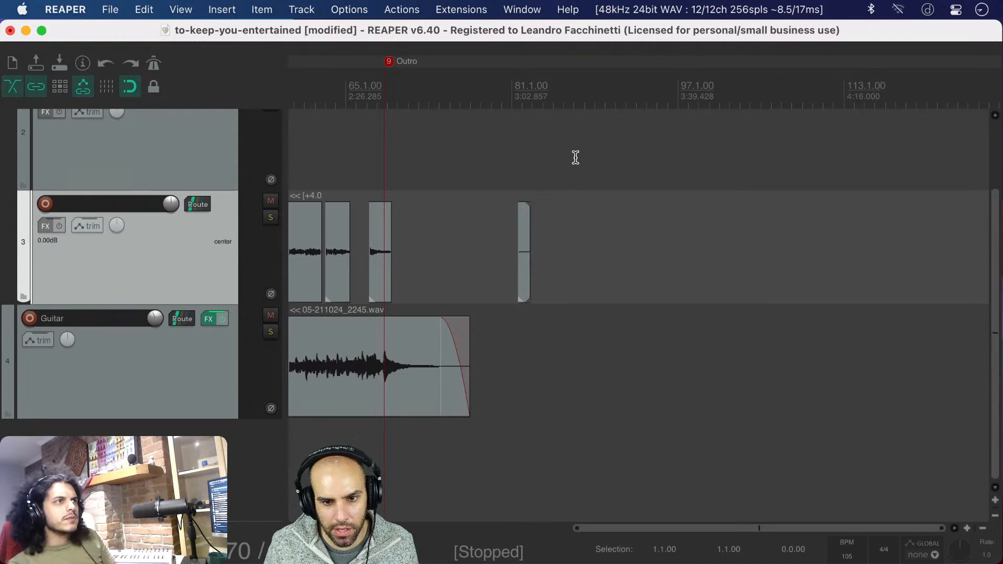
# Delete the background-noise clip after the outro on track 3, and undo the deletion
pyautogui.moveTo(509, 211); pyautogui.dragTo(495, 233)
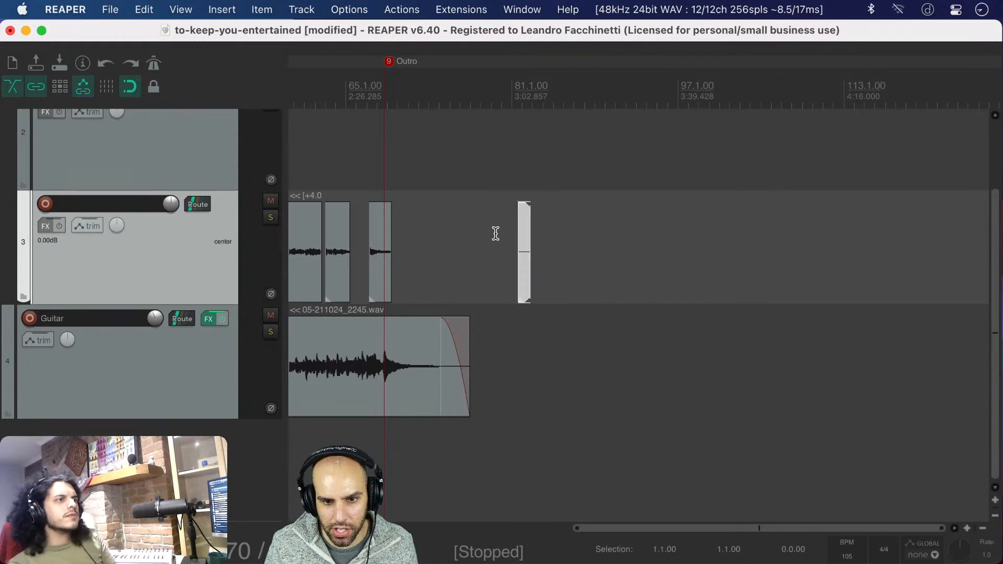
pyautogui.press('Delete')
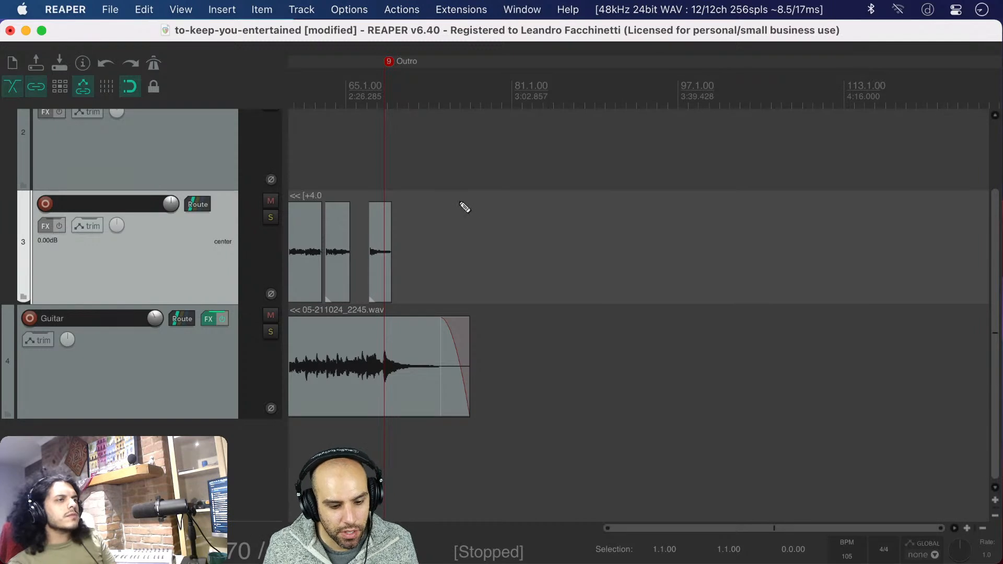
pyautogui.press('super+s')
pyautogui.scroll(-5, 470, 213)
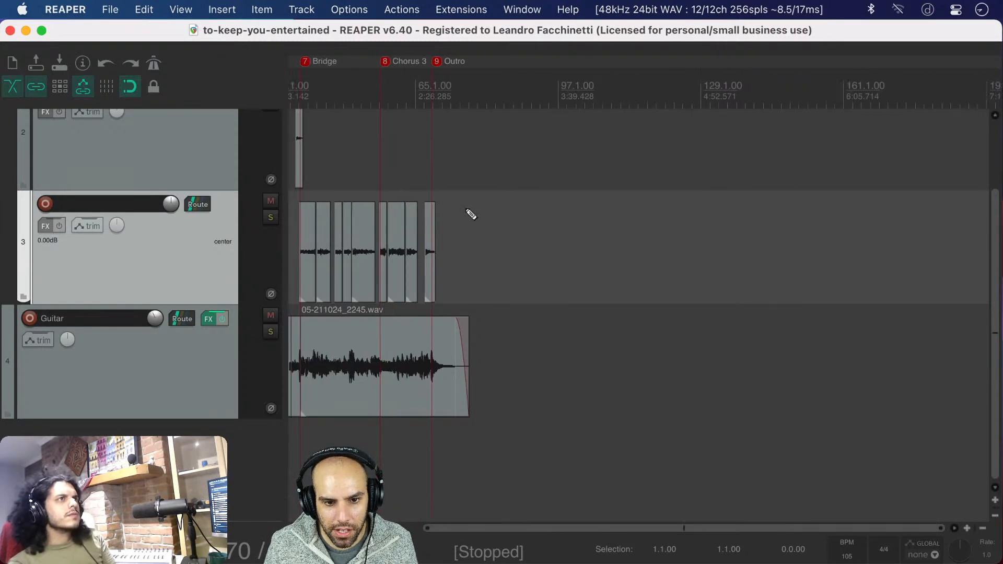
pyautogui.press('super+z')
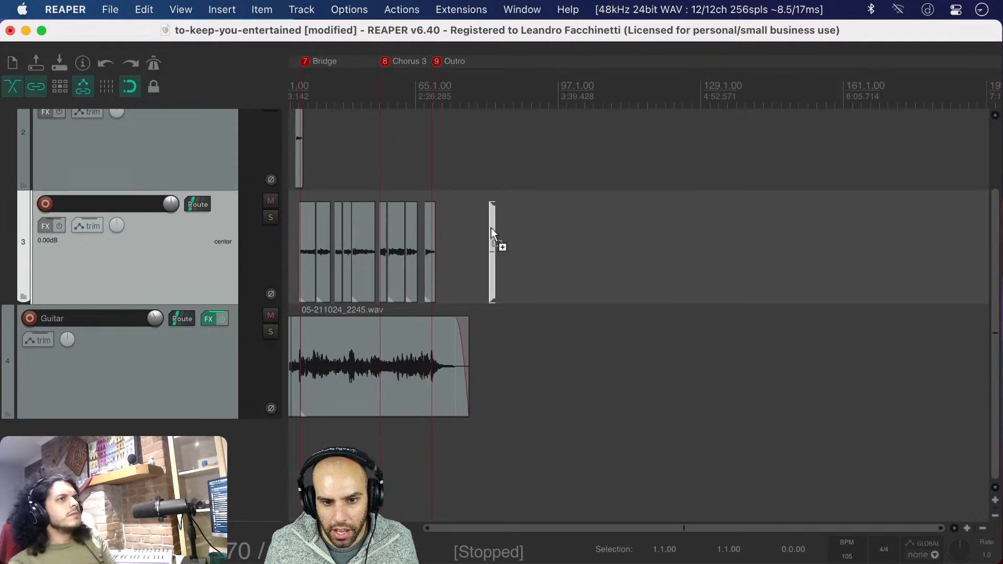
# Trim the faded end off the background-noise clip and glue it into a new audio item
pyautogui.scroll(8, 491, 227)
pyautogui.moveTo(582, 233); pyautogui.dragTo(566, 234)
pyautogui.click(548, 240)
pyautogui.press('super+g')
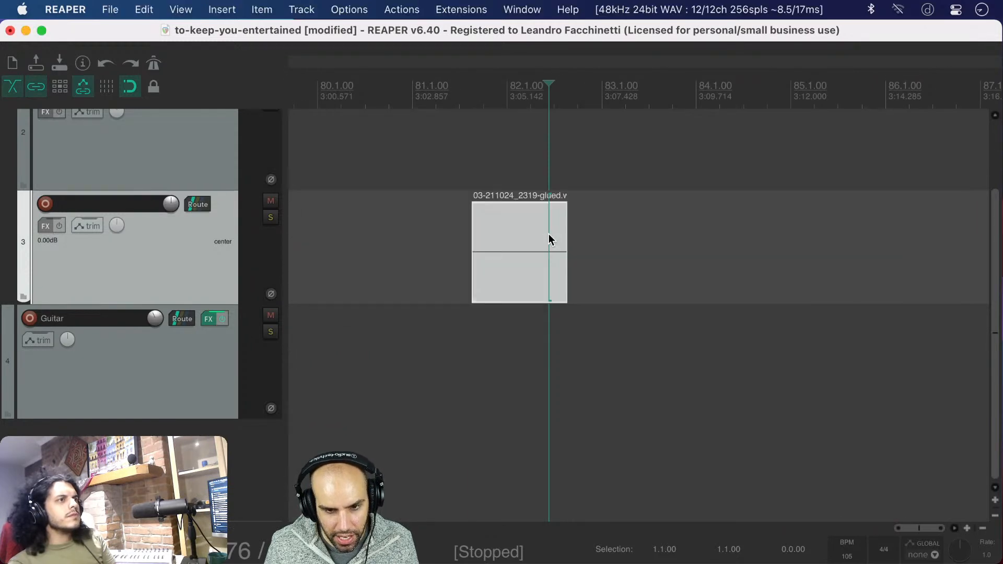
# Insert a new track directly above the Guitar track and move the glued noise clip onto it
pyautogui.scroll(-8, 509, 234)
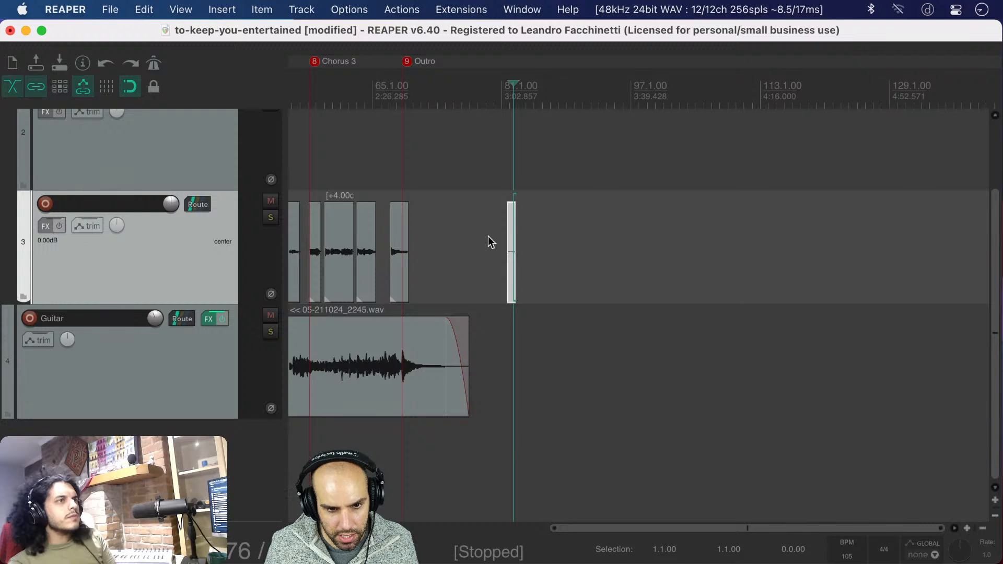
pyautogui.press('super+t')
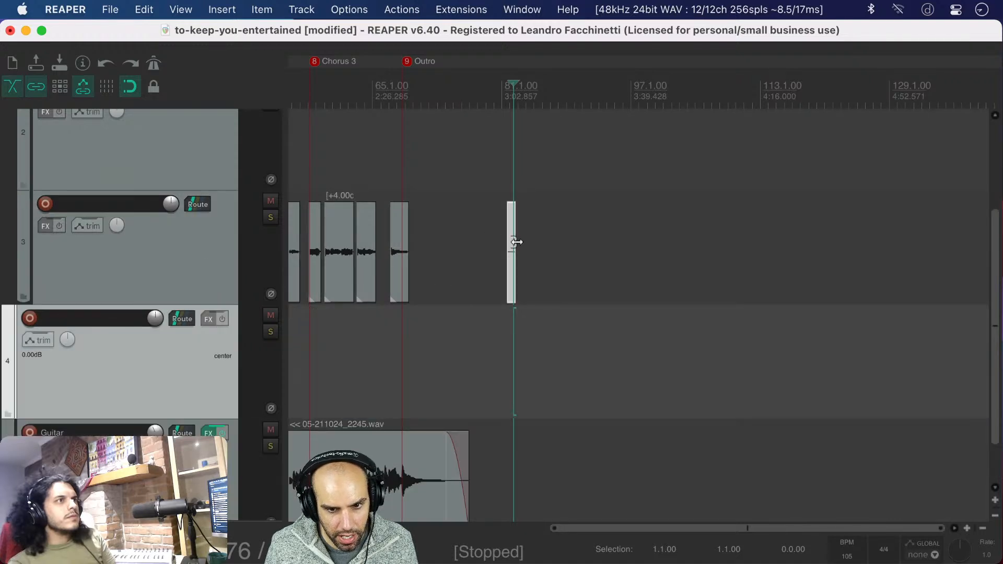
pyautogui.moveTo(516, 242); pyautogui.dragTo(337, 365)
# Place the glued noise clip at the project start, loop-extend it to the guitar recording's end, and save the project
pyautogui.scroll(-8, 299, 377)
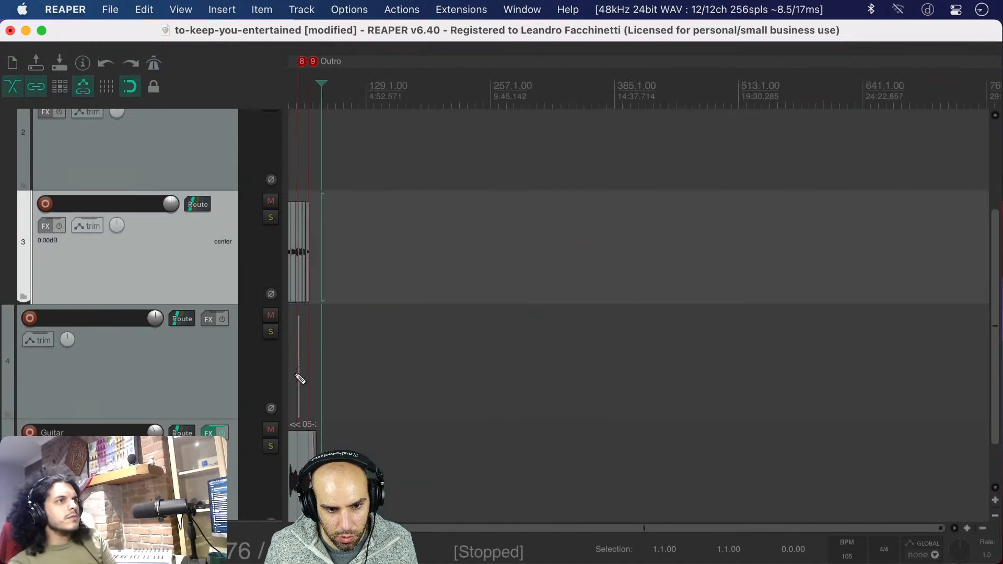
pyautogui.scroll(10, 301, 379)
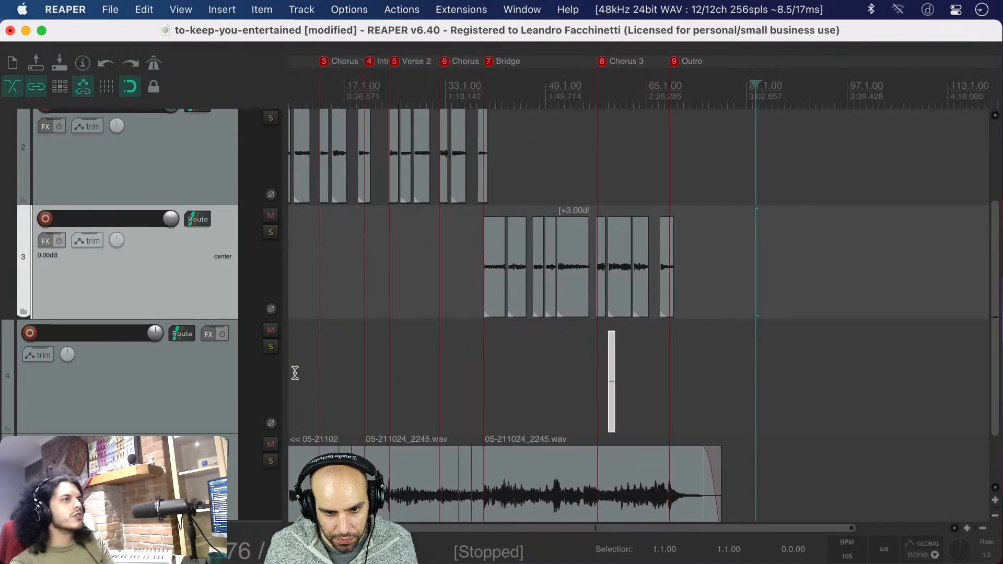
pyautogui.scroll(-2, 294, 373)
pyautogui.hscroll(-2, 293, 373)
pyautogui.moveTo(656, 344); pyautogui.dragTo(765, 314)
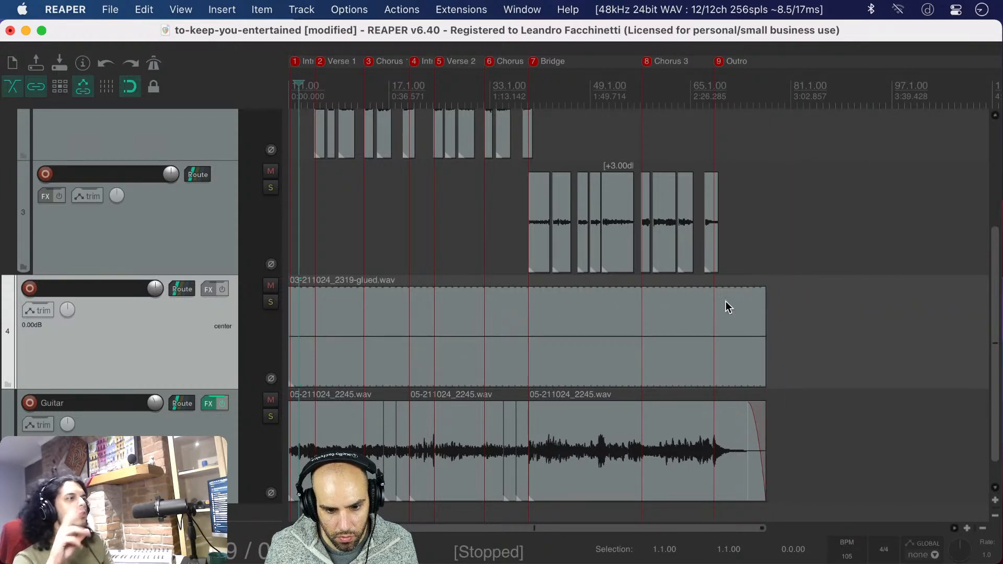
pyautogui.press('super+s')
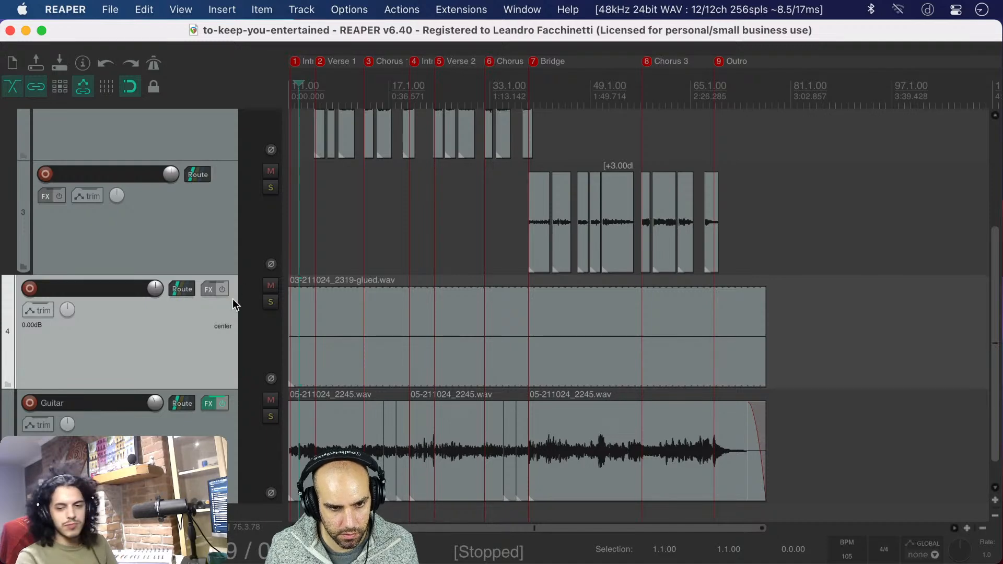
pyautogui.scroll(-1, 306, 253)
pyautogui.scroll(5, 307, 253)
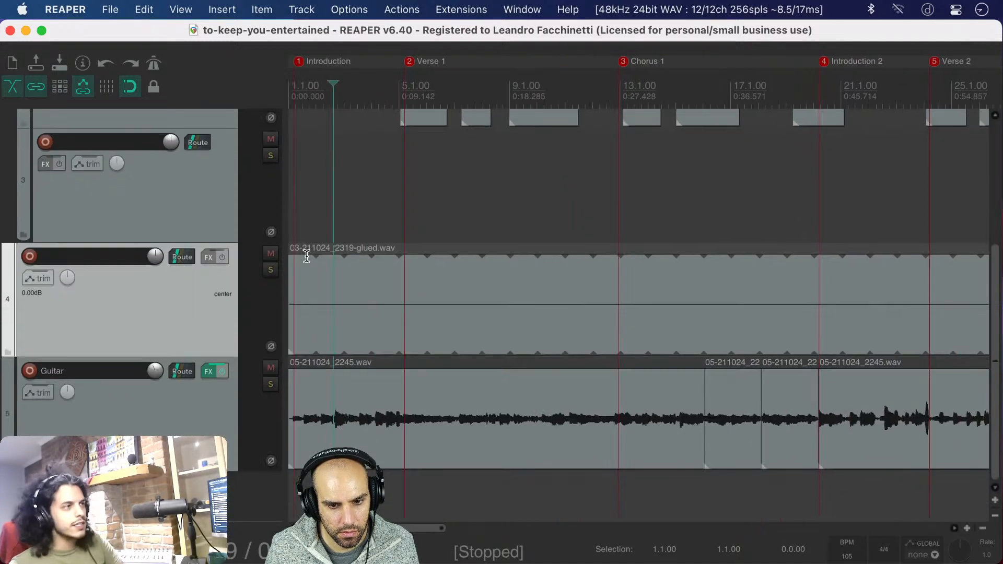
# Play the introduction and mute, then unmute the looped noise track during playback to compare the mix with and without it
pyautogui.scroll(1, 307, 256)
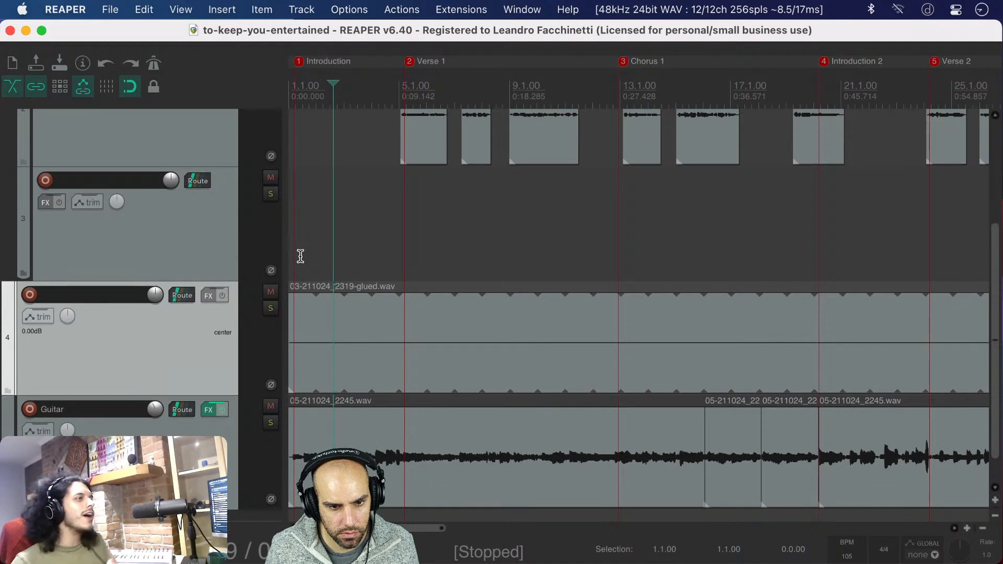
pyautogui.click(300, 255)
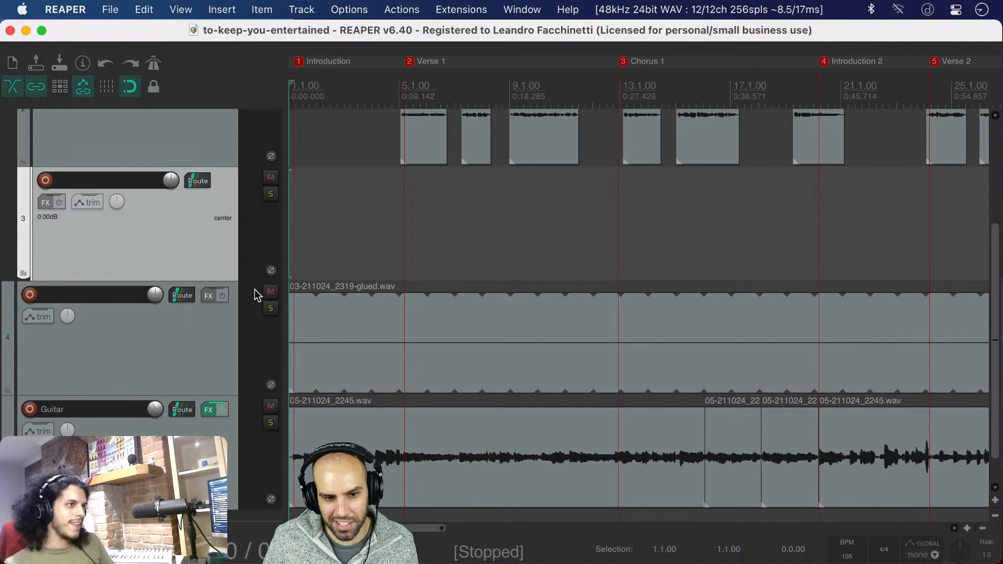
pyautogui.click(300, 263)
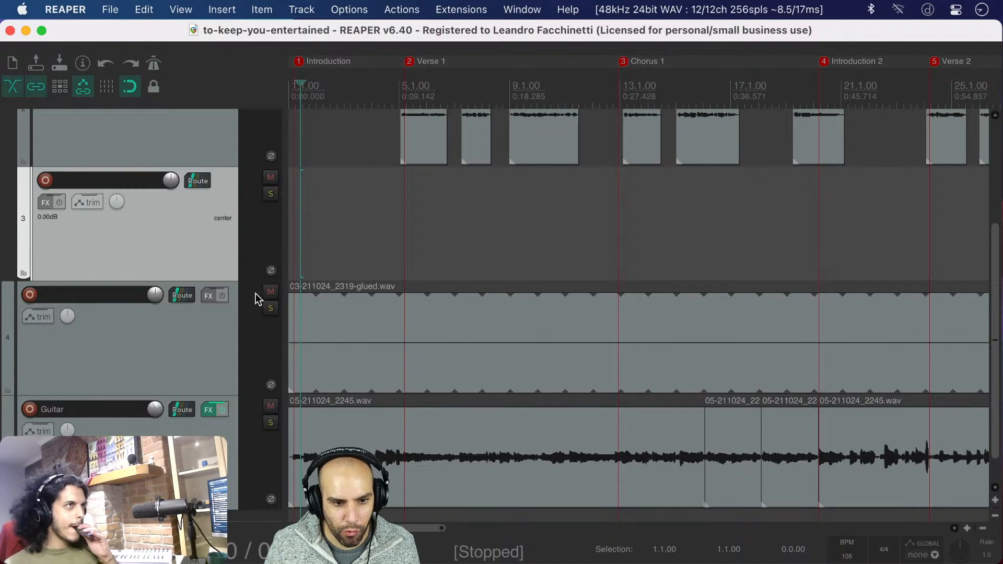
pyautogui.press('space')
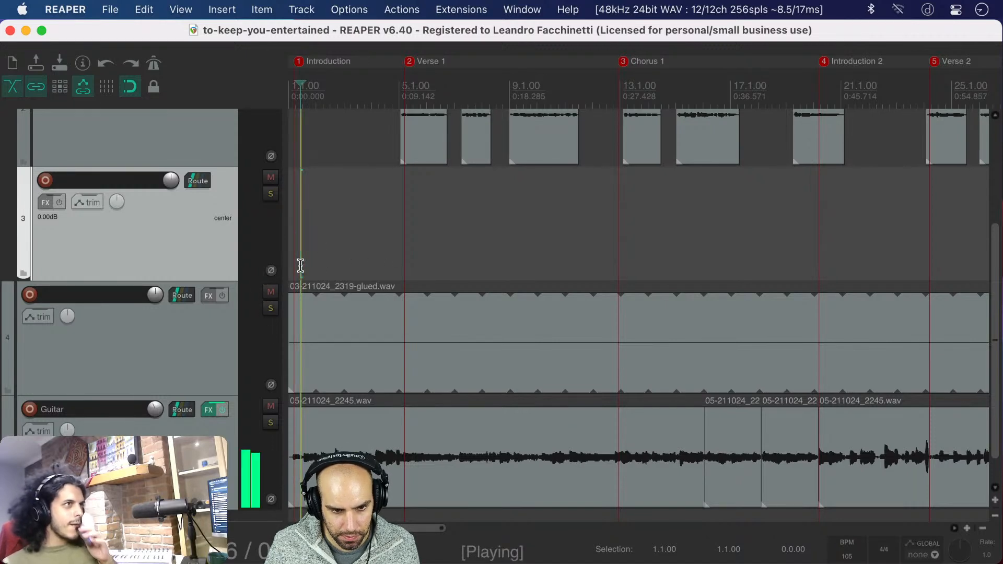
pyautogui.click(271, 292)
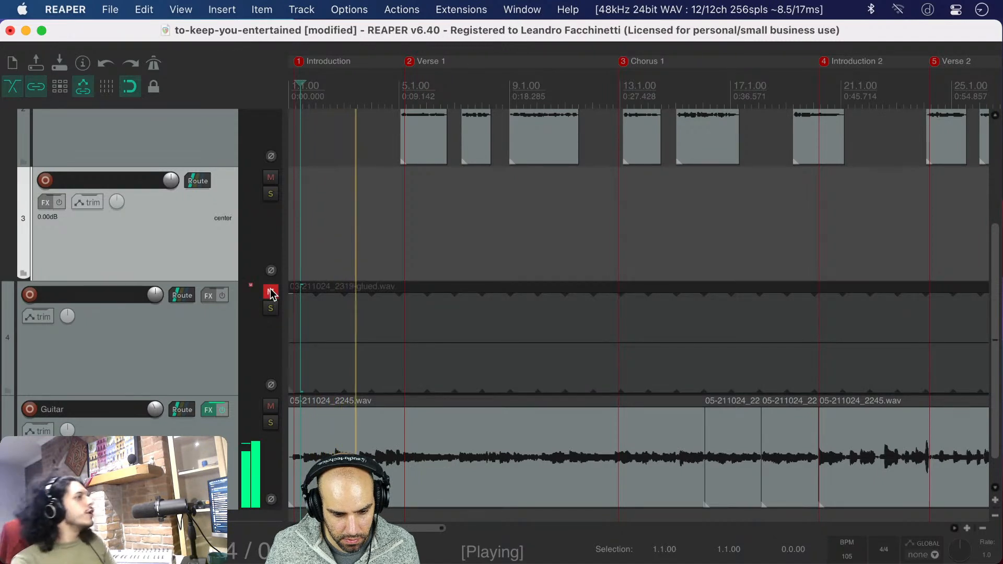
pyautogui.click(271, 293)
pyautogui.press('space')
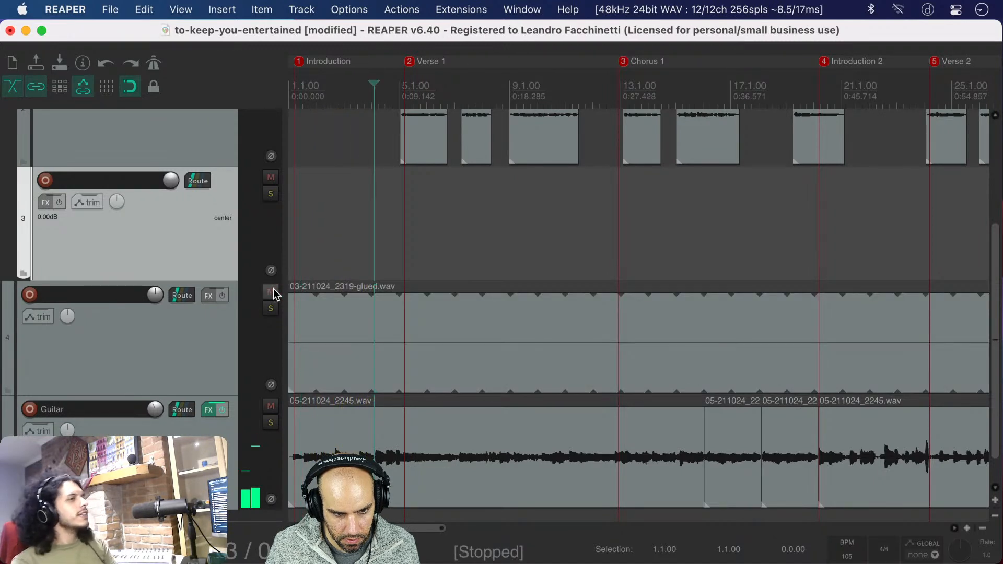
# Nest the looped noise track under the Vocal folder and audition the introduction with it muted and unmuted
pyautogui.click(141, 352)
pyautogui.moveTo(154, 296); pyautogui.dragTo(157, 275)
pyautogui.click(302, 225)
pyautogui.press('space')
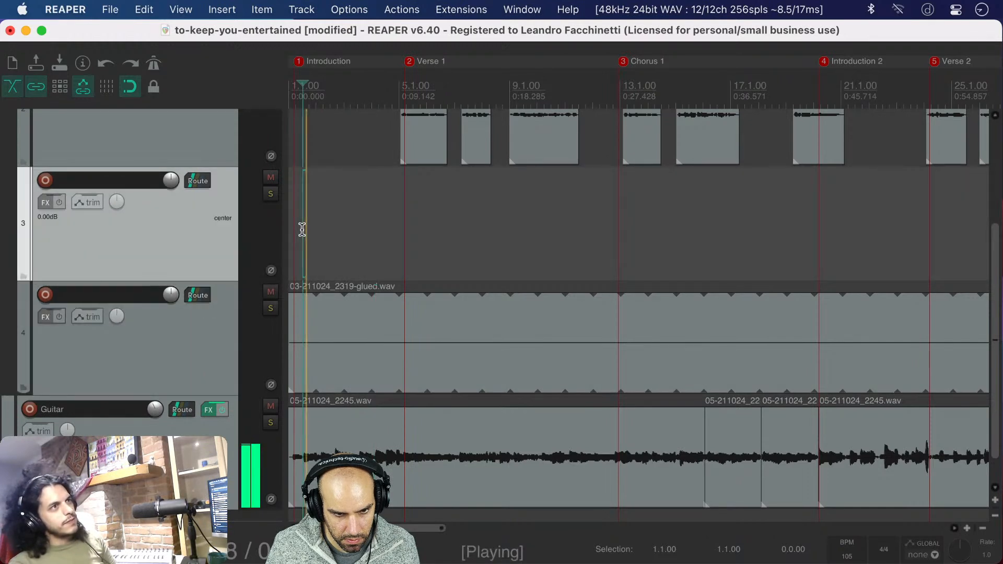
pyautogui.click(270, 293)
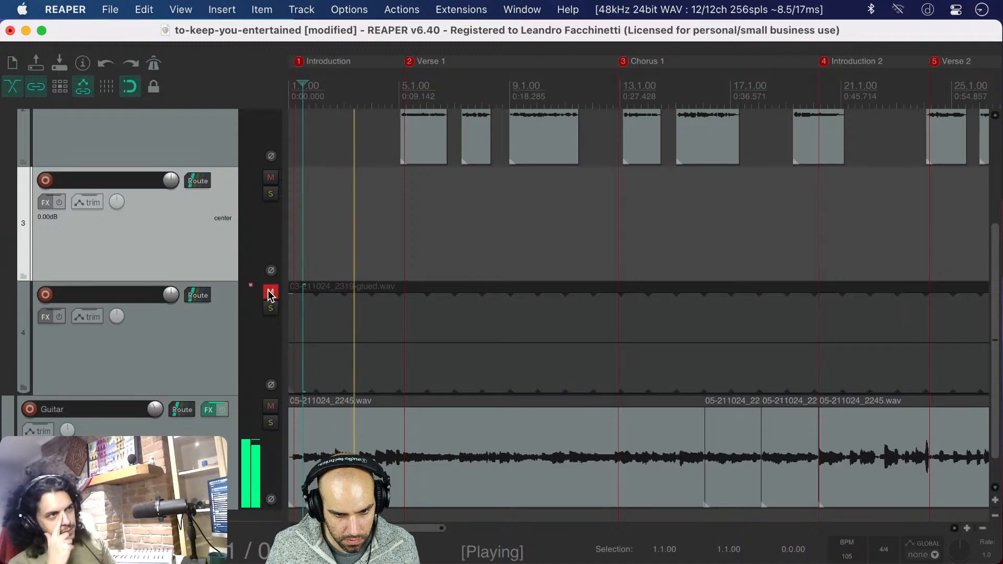
pyautogui.click(270, 292)
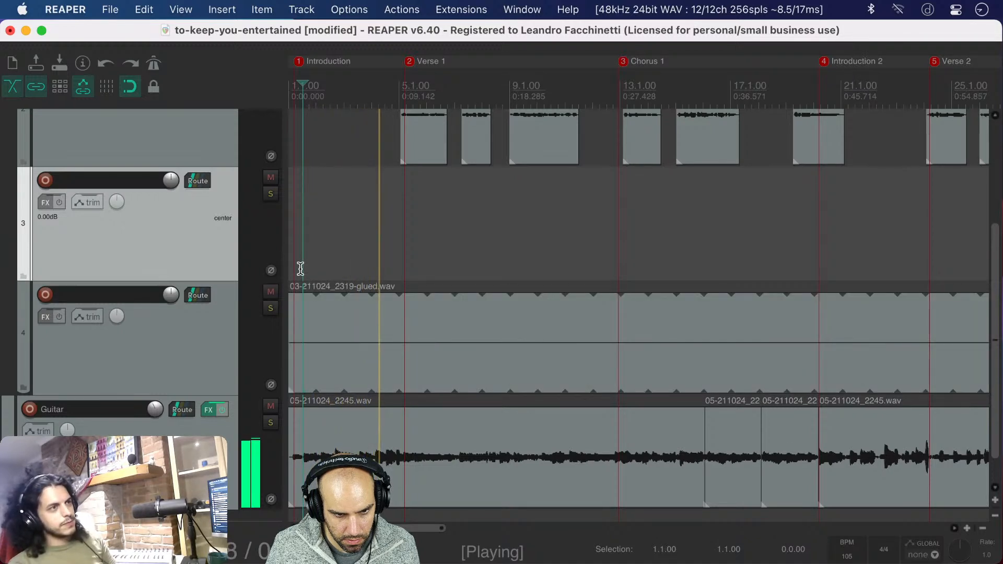
pyautogui.press('space')
pyautogui.press('s')
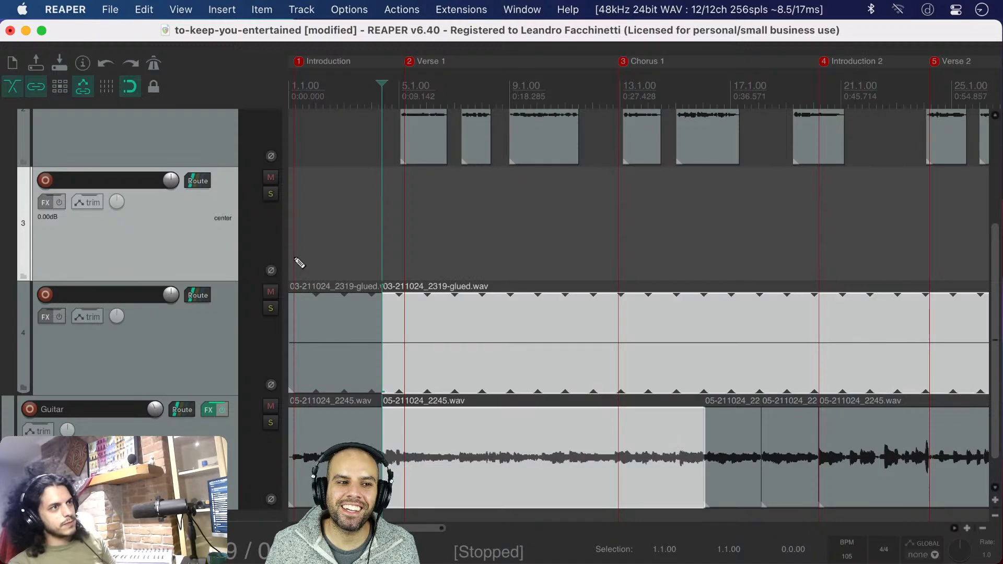
pyautogui.press('super+z')
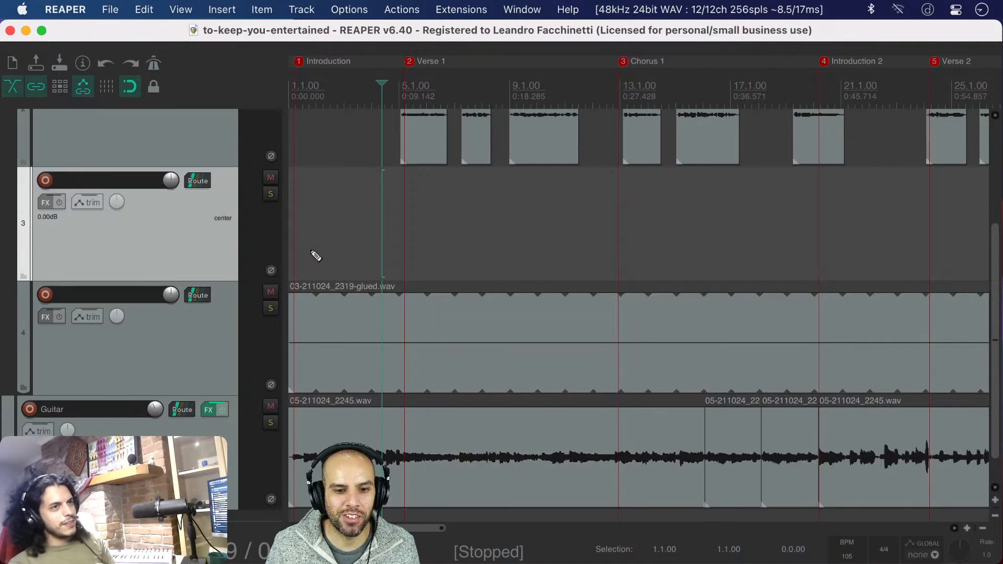
# Replay the song from the Introduction marker and mute the noise track partway through to hear the difference
pyautogui.click(292, 241)
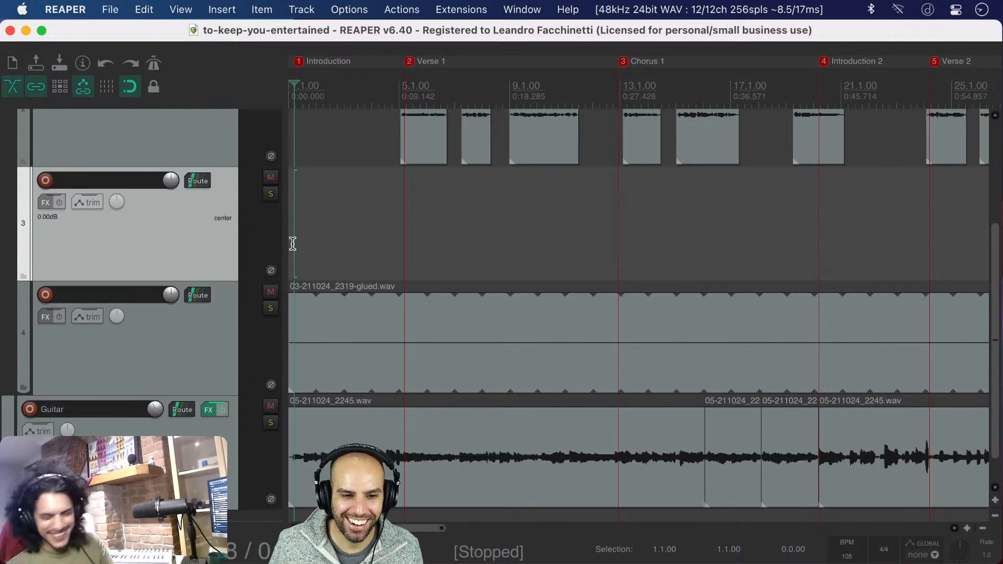
pyautogui.press('space')
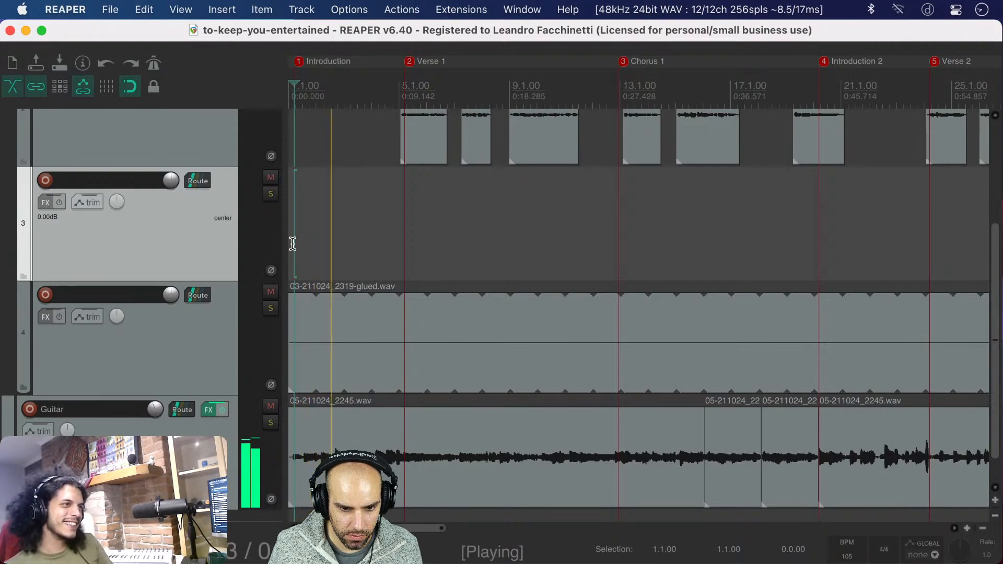
pyautogui.click(270, 291)
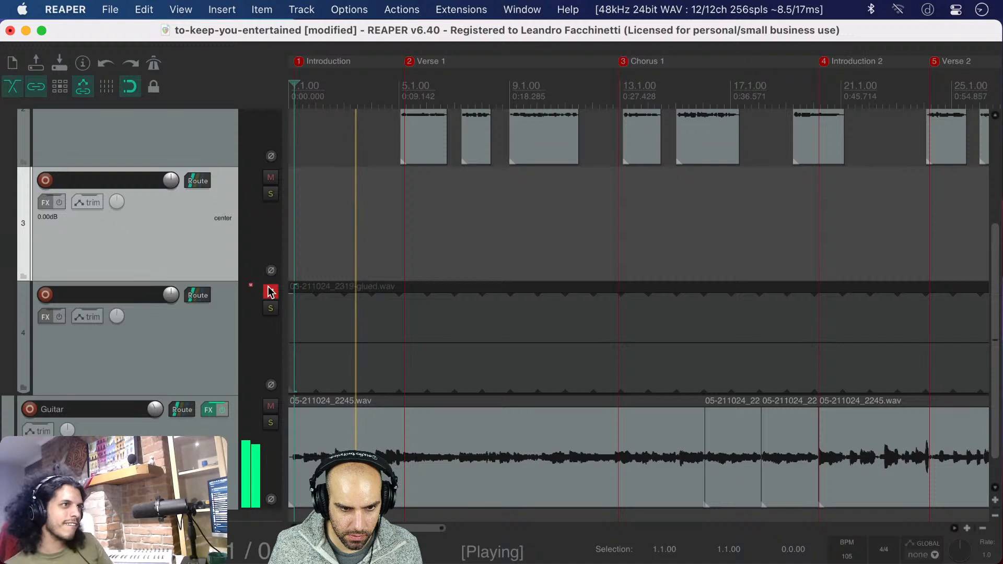
pyautogui.press('space')
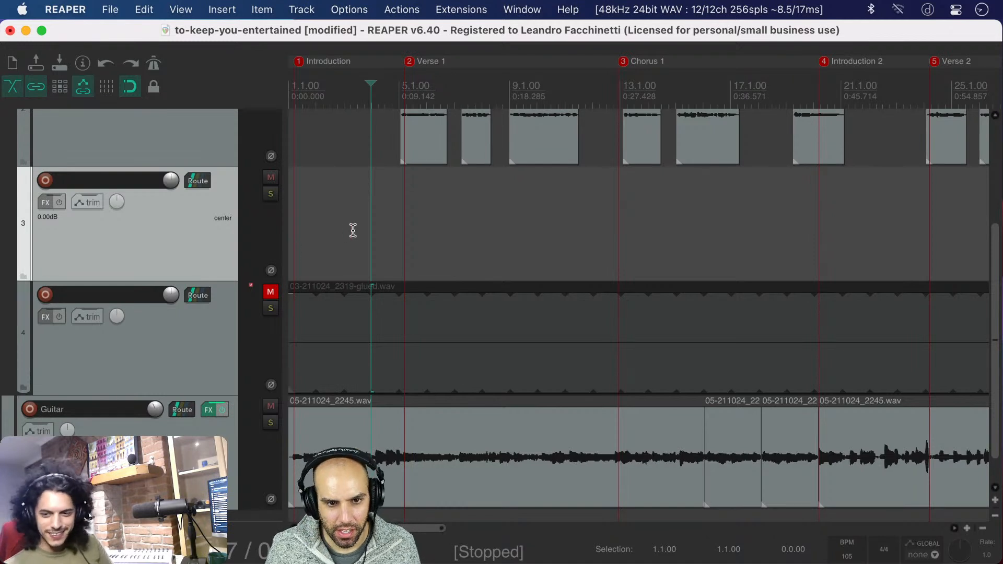
# Play from mid-introduction into Verse 2, repeatedly toggling the noise track's mute to compare the mix across sections
pyautogui.click(373, 232)
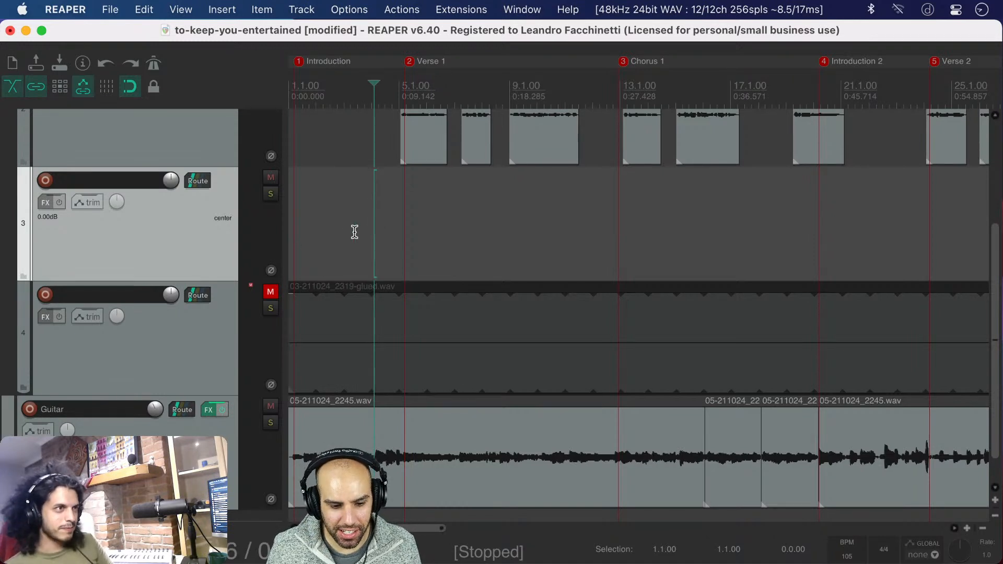
pyautogui.click(339, 231)
pyautogui.press('space')
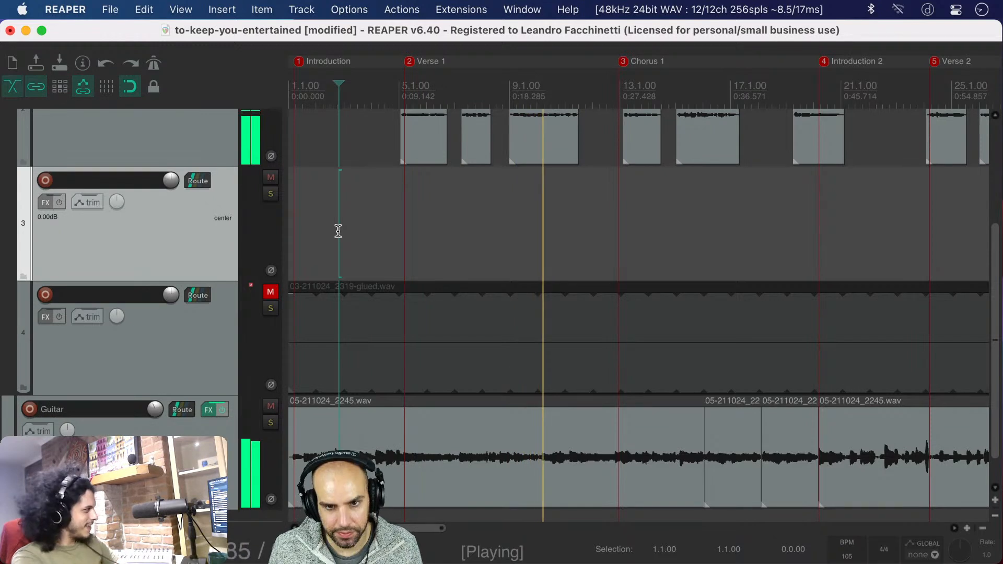
pyautogui.click(271, 293)
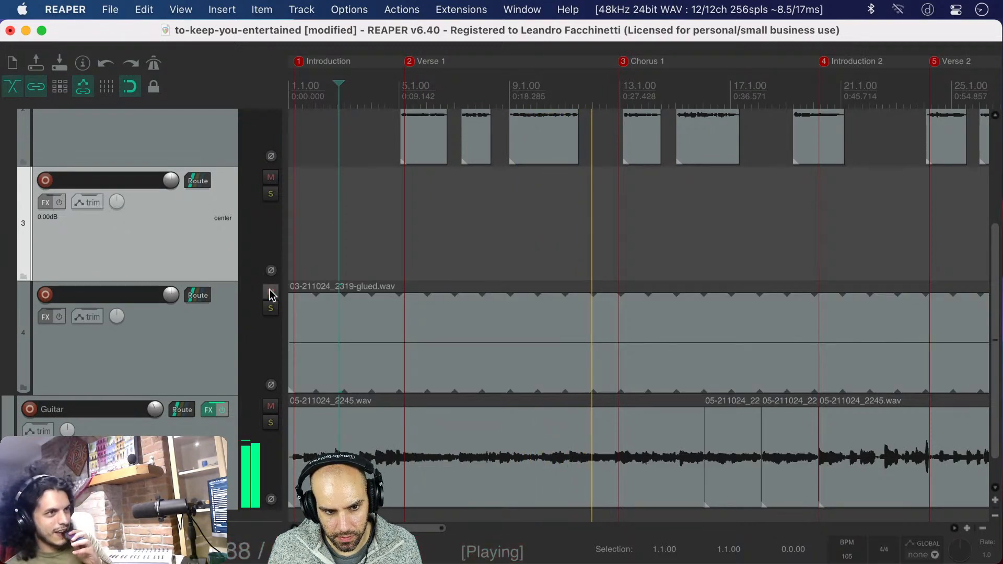
pyautogui.click(270, 293)
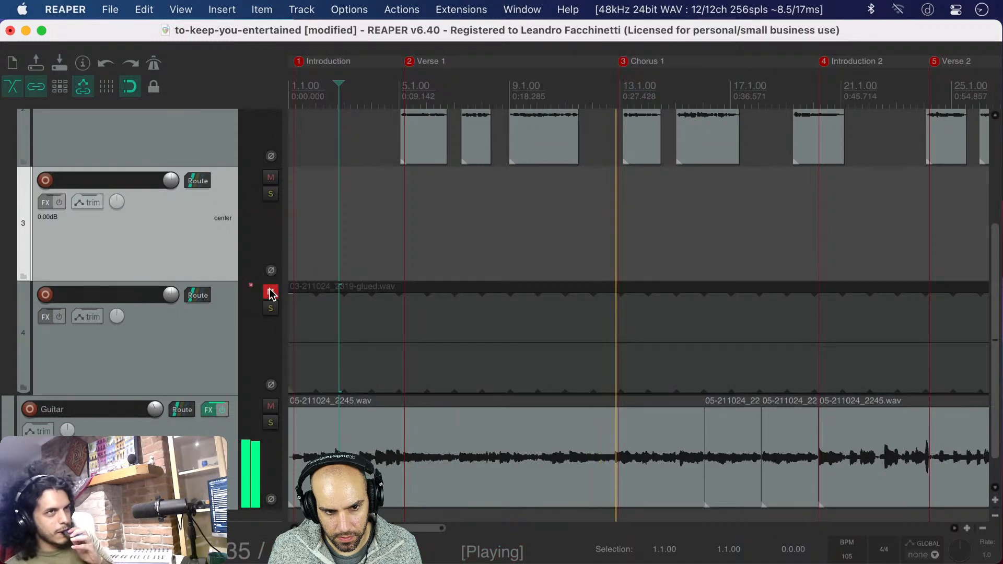
pyautogui.click(270, 293)
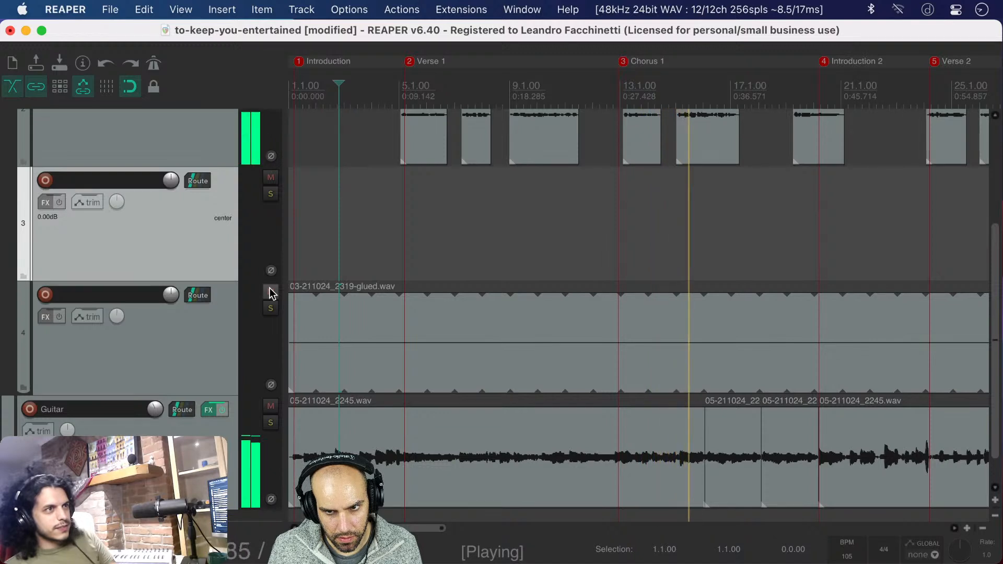
pyautogui.click(270, 293)
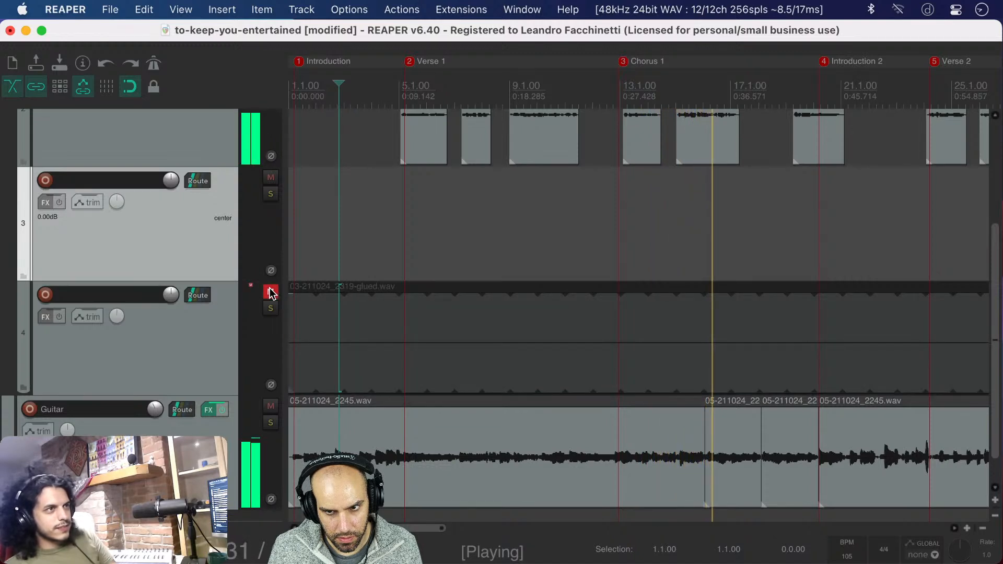
pyautogui.click(271, 293)
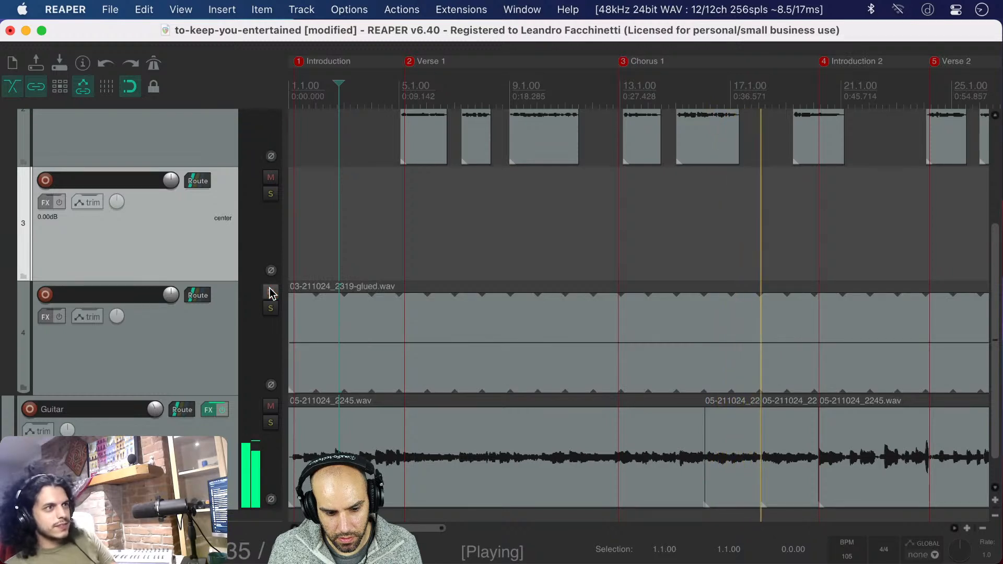
pyautogui.click(270, 293)
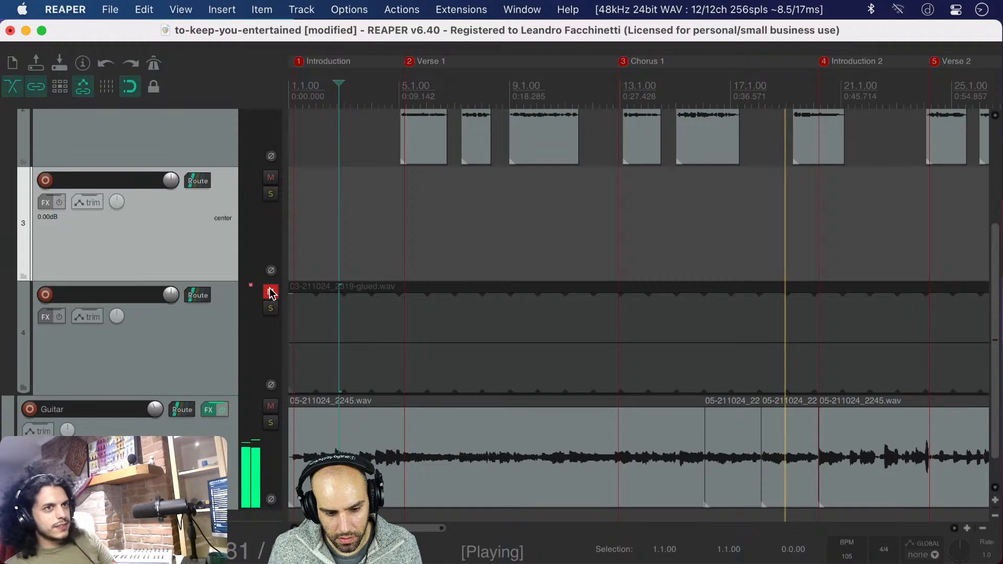
pyautogui.click(271, 293)
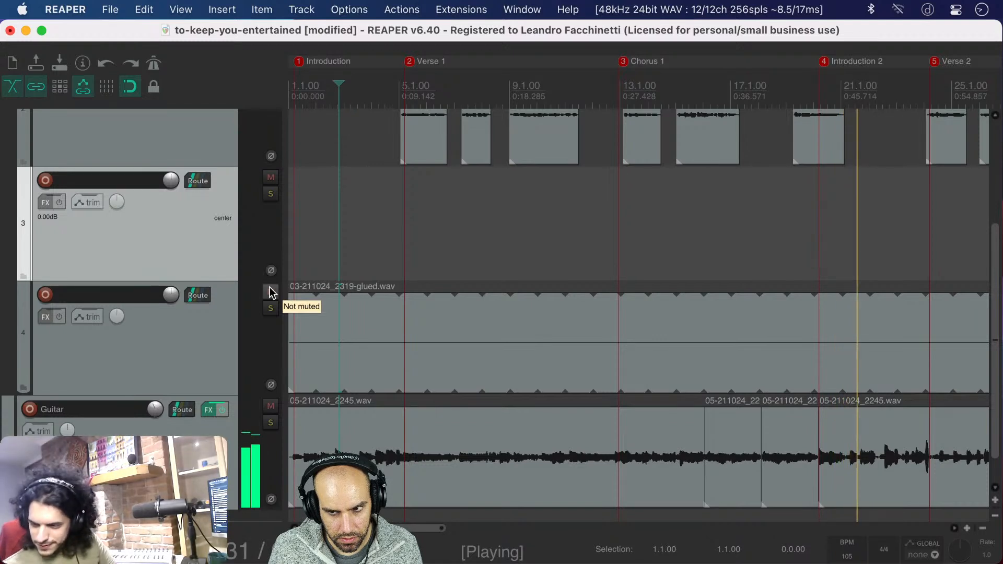
pyautogui.click(270, 293)
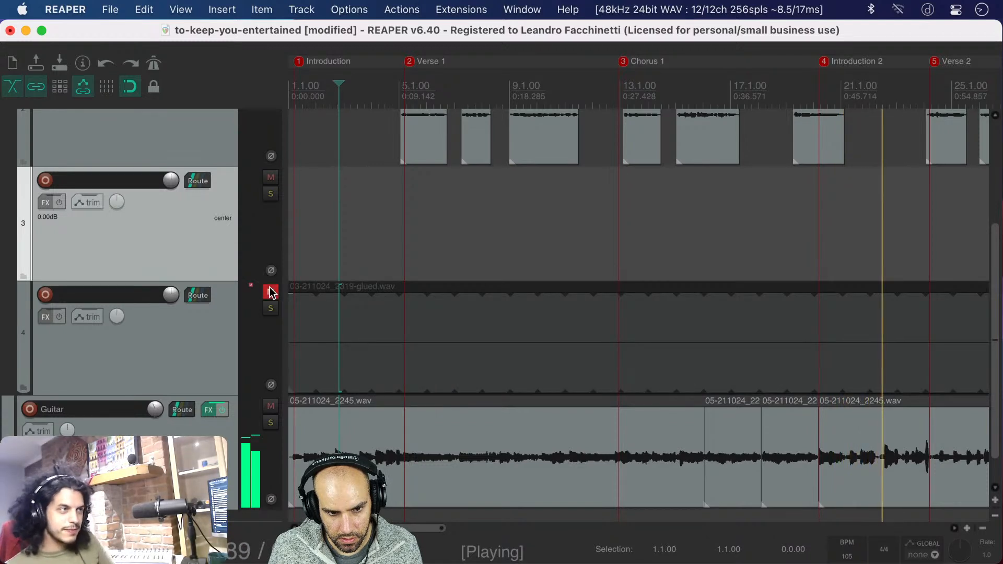
pyautogui.click(271, 293)
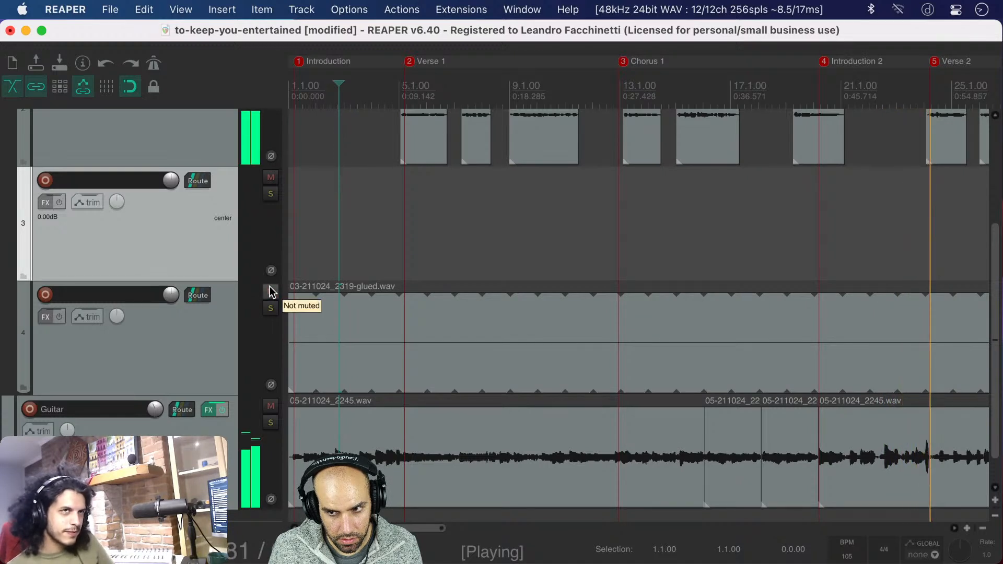
pyautogui.click(270, 291)
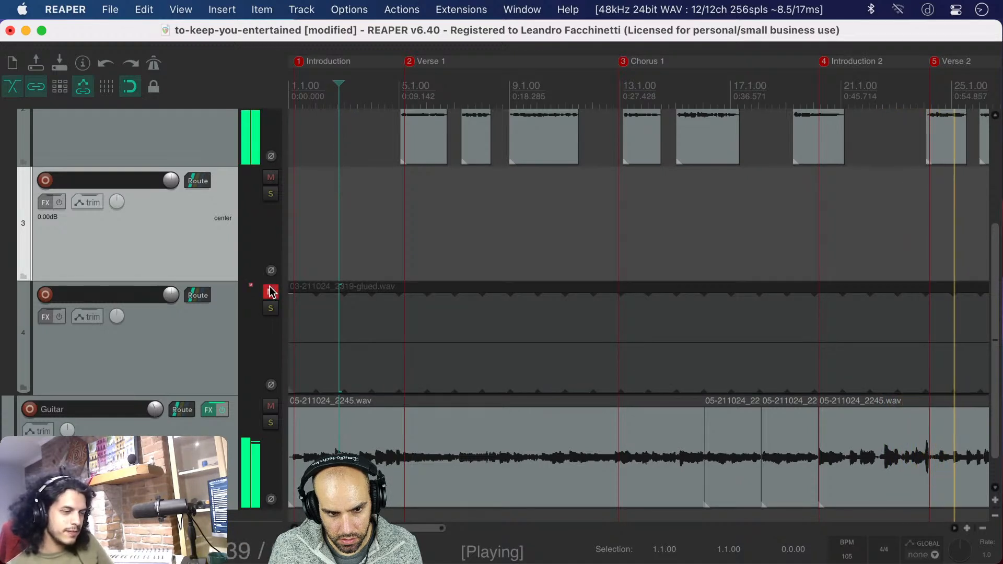
pyautogui.press('space')
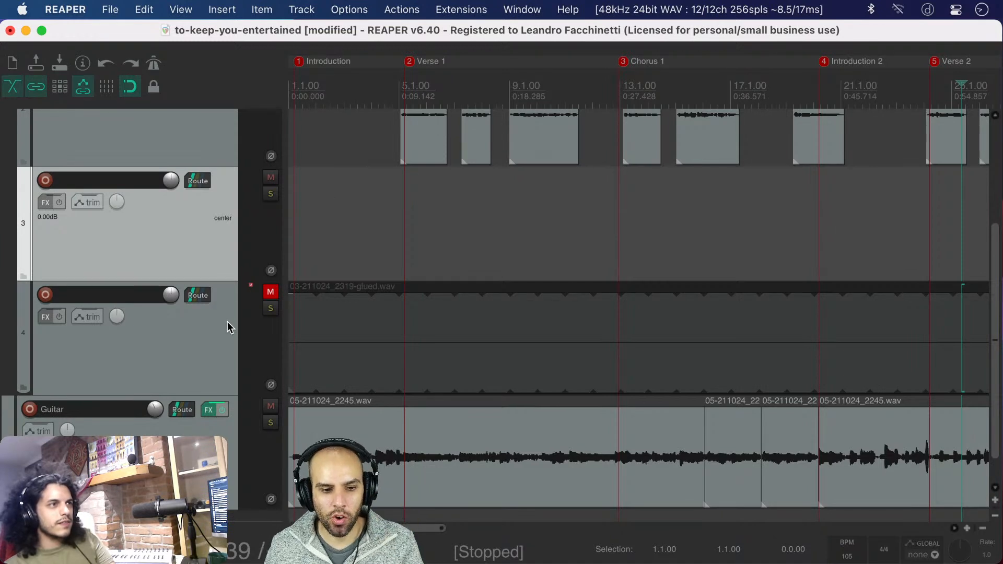
# Delete the looped noise track together with its audio item and save the project
pyautogui.click(412, 235)
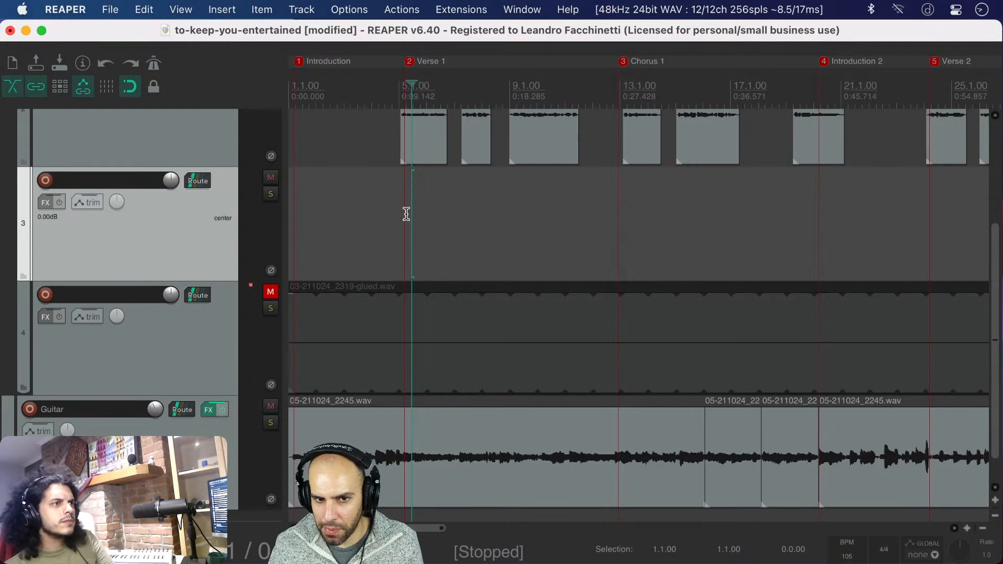
pyautogui.click(342, 219)
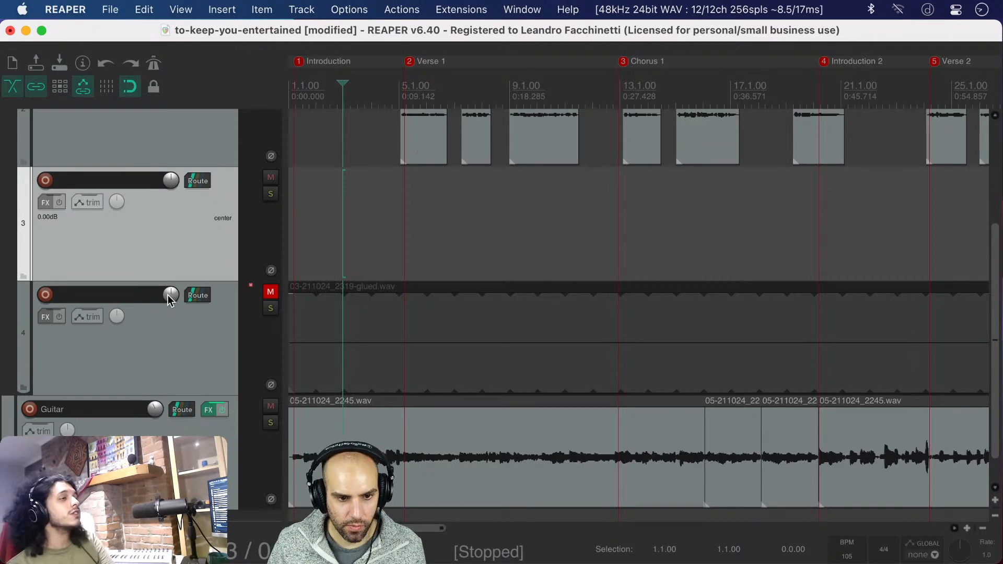
pyautogui.click(194, 352)
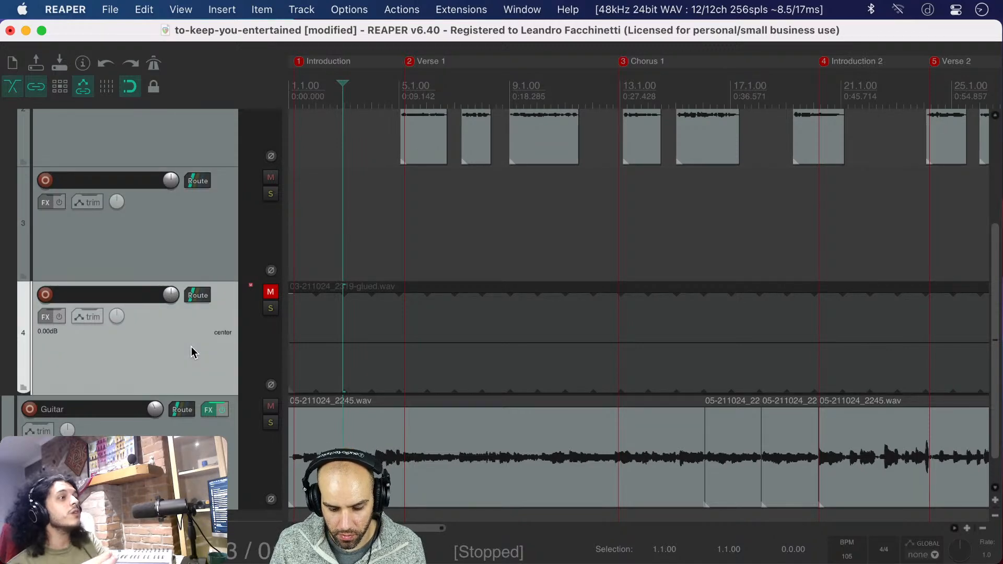
pyautogui.press('Delete')
pyautogui.press('Return')
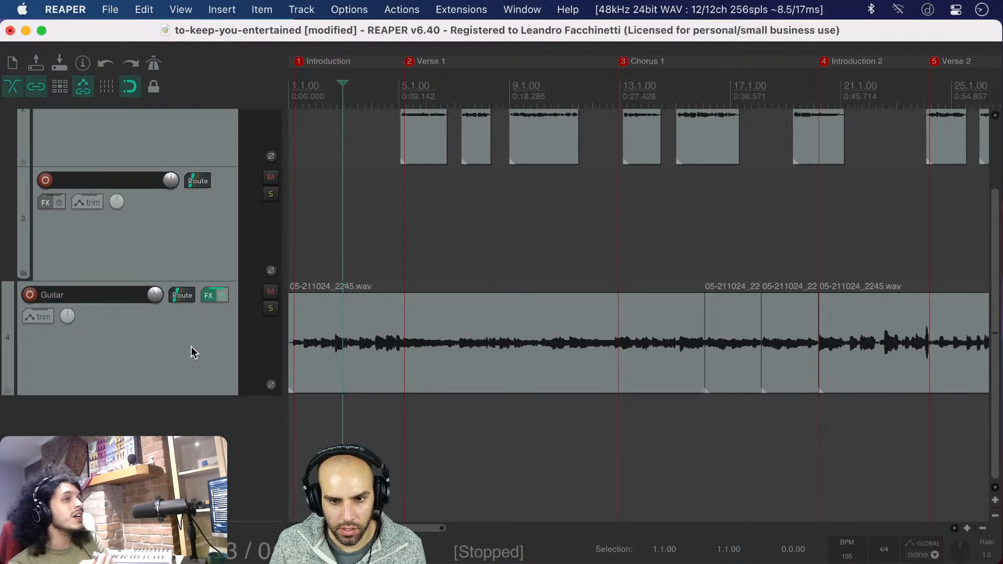
pyautogui.scroll(4, 454, 201)
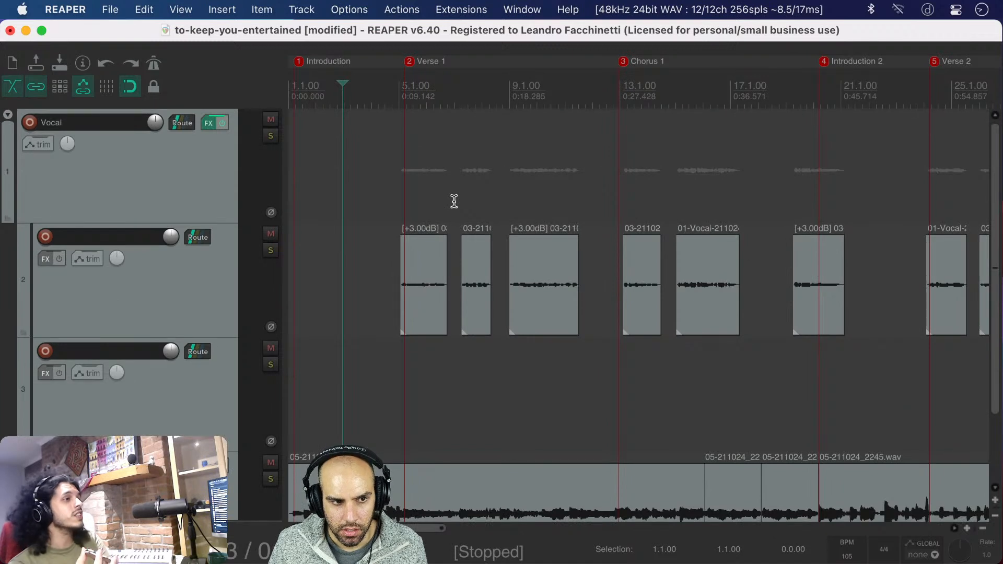
pyautogui.press('super+s')
# Undo the deletion of the looped noise track and unmute it
pyautogui.moveTo(207, 120)
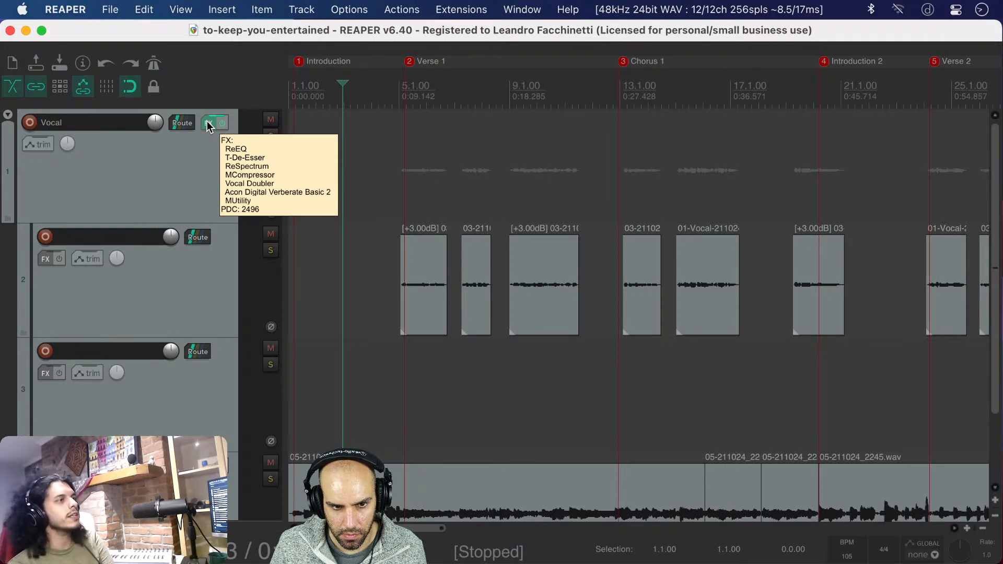
pyautogui.click(310, 393)
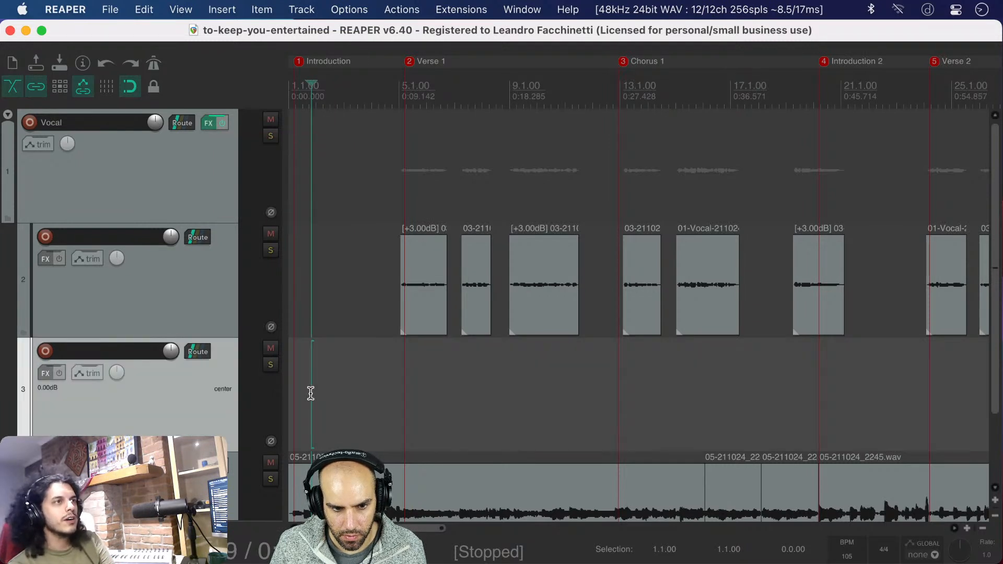
pyautogui.press('super+z')
pyautogui.scroll(-5, 310, 393)
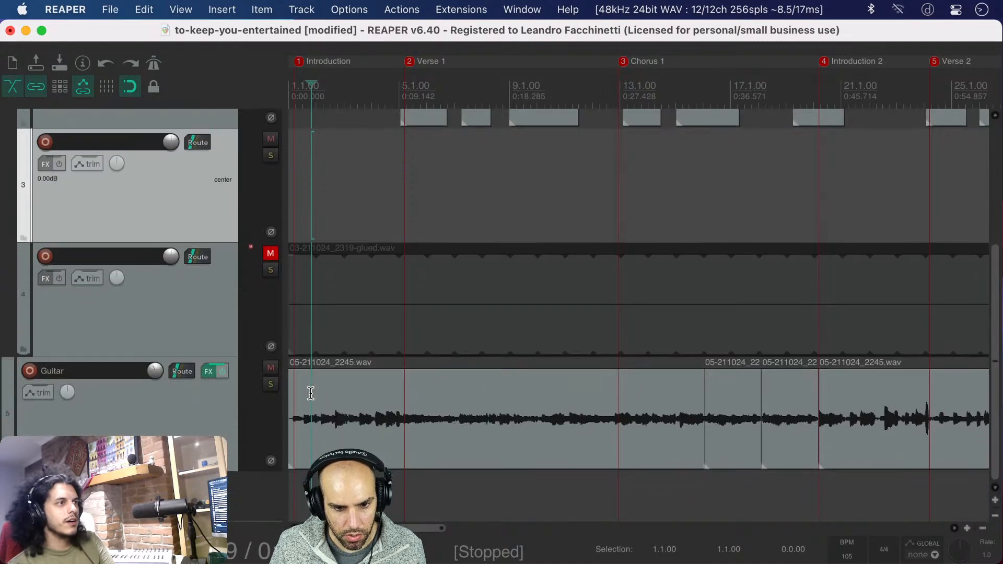
pyautogui.scroll(5, 311, 393)
pyautogui.click(271, 363)
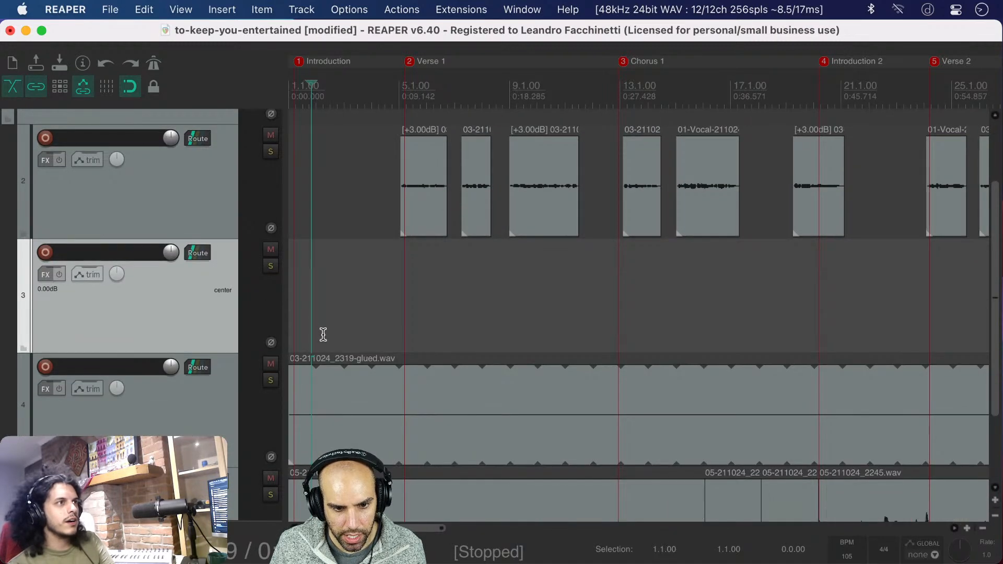
# Solo the looped noise track and play it from mid-introduction
pyautogui.click(334, 398)
pyautogui.click(271, 380)
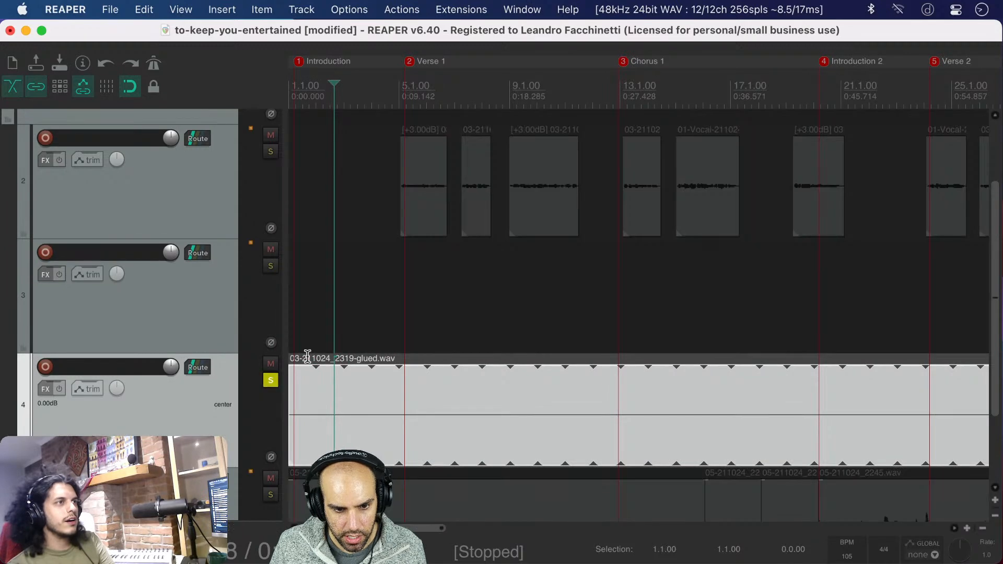
pyautogui.click(298, 329)
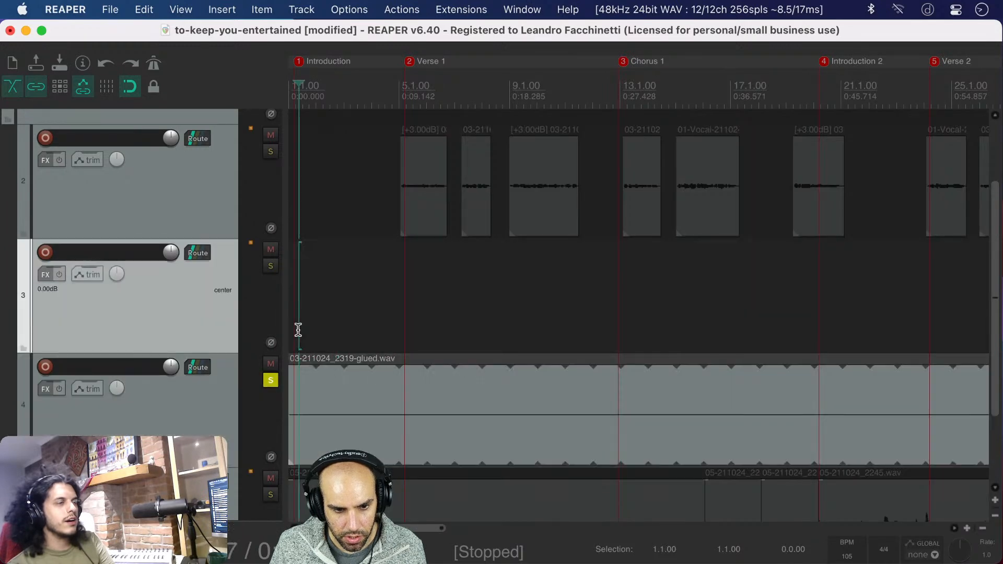
pyautogui.click(368, 402)
pyautogui.press('space')
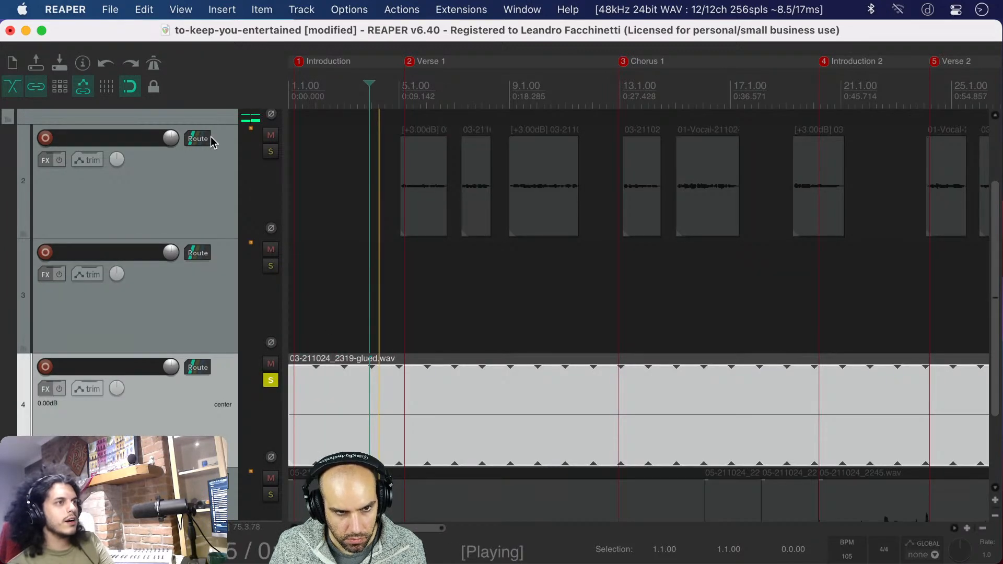
# Add the Bertom Denoiser to the Vocal folder's effects and place it first in the chain
pyautogui.scroll(3, 215, 137)
pyautogui.click(208, 123)
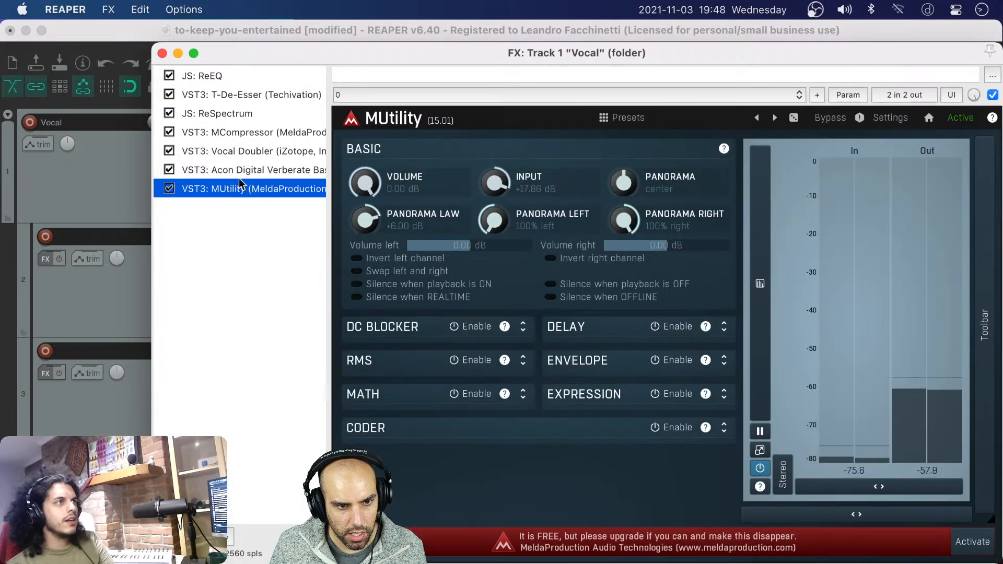
pyautogui.click(175, 537)
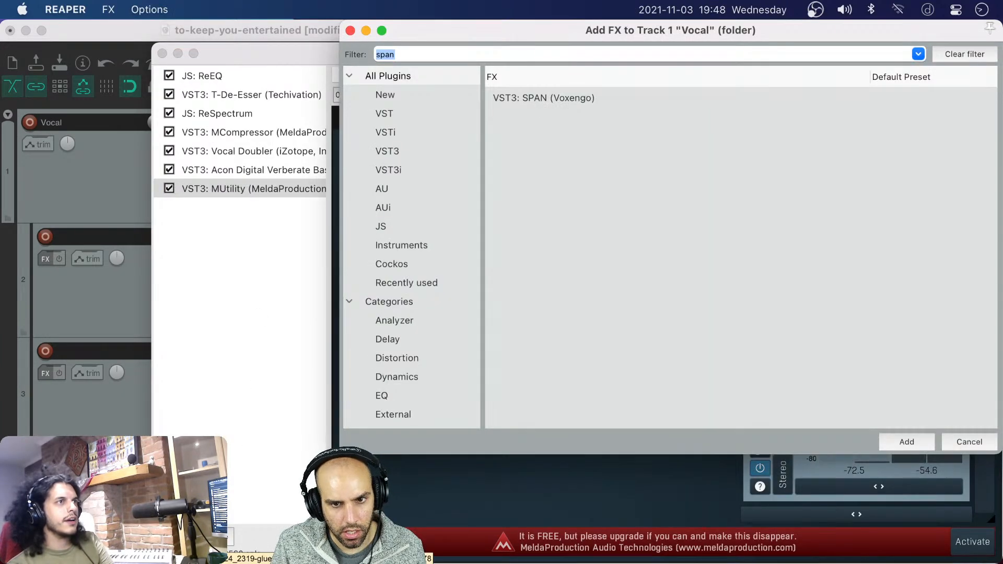
pyautogui.write('denoi')
pyautogui.press('Return')
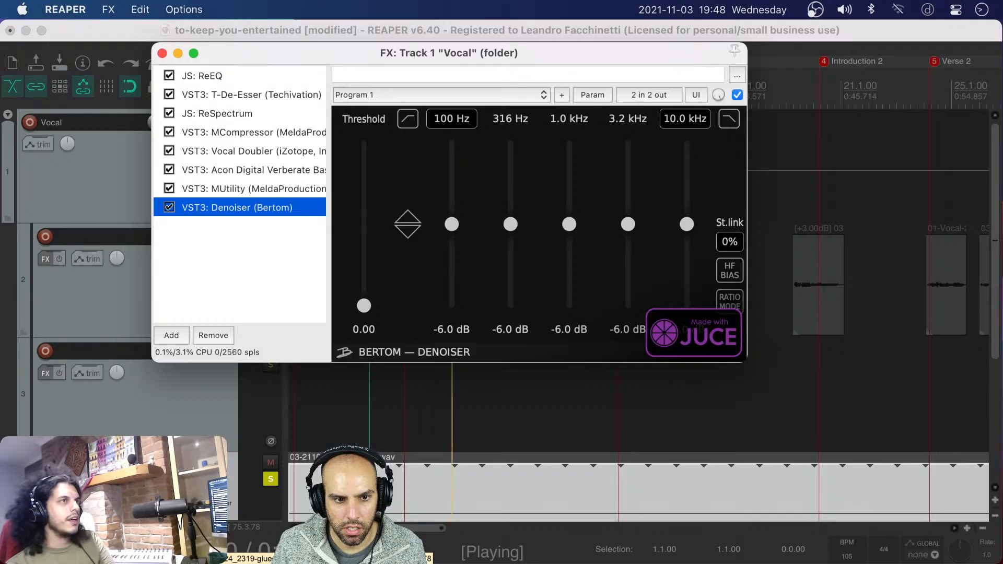
pyautogui.moveTo(254, 205); pyautogui.dragTo(250, 71)
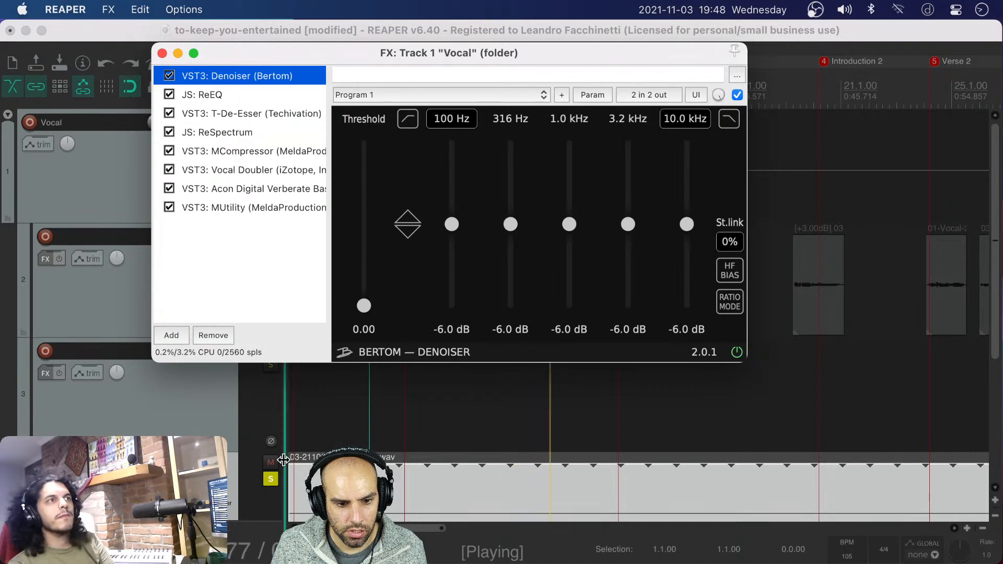
# Set the looped noise item's volume to -4 dB
pyautogui.click(347, 486)
pyautogui.doubleClick(347, 486)
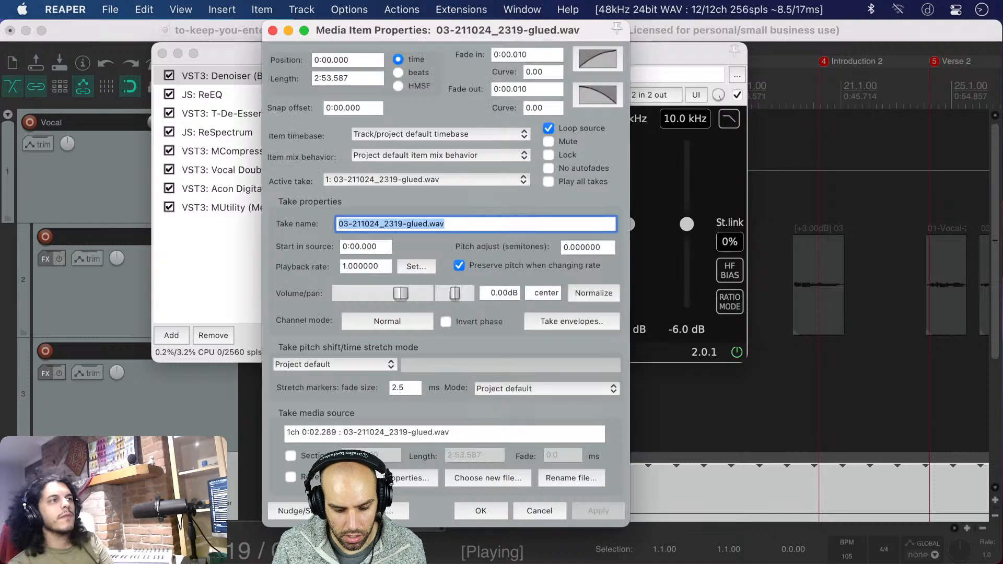
pyautogui.click(496, 292)
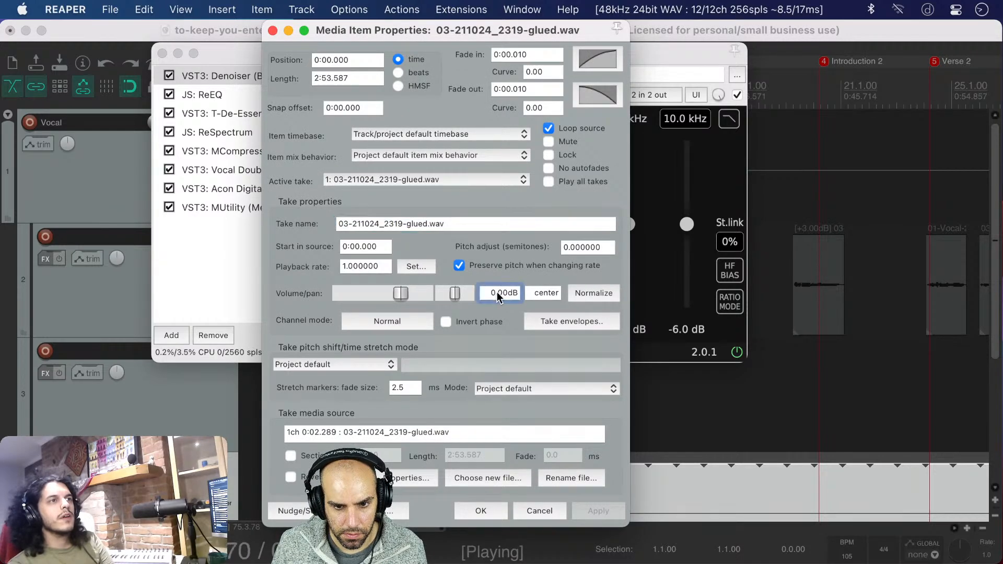
pyautogui.write('-4')
pyautogui.press('Return')
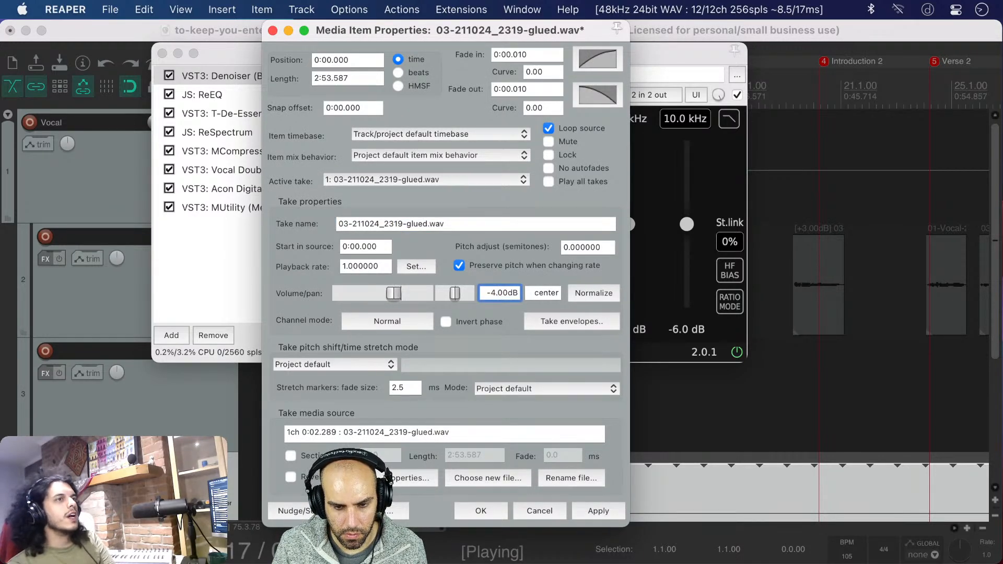
pyautogui.click(479, 510)
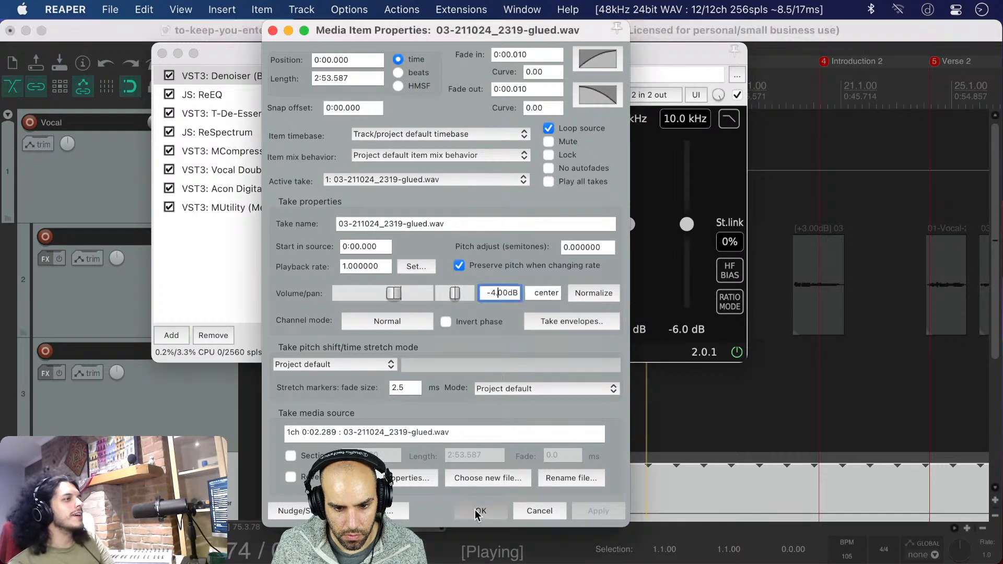
# Set the Denoiser's threshold to 0.13, its lowest band frequency to 286 Hz and its highest to 12.0 kHz
pyautogui.click(261, 75)
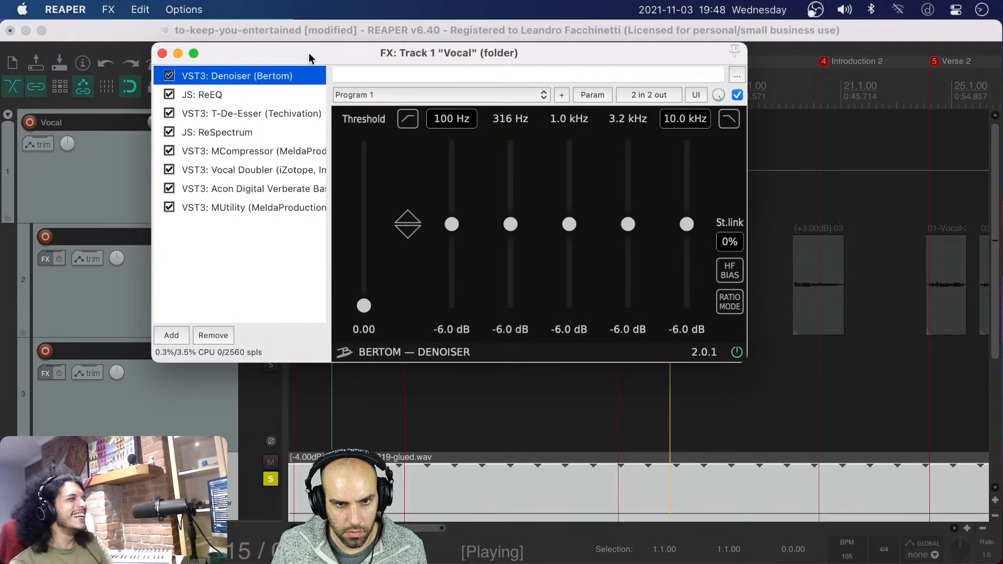
pyautogui.moveTo(309, 52); pyautogui.dragTo(384, 52)
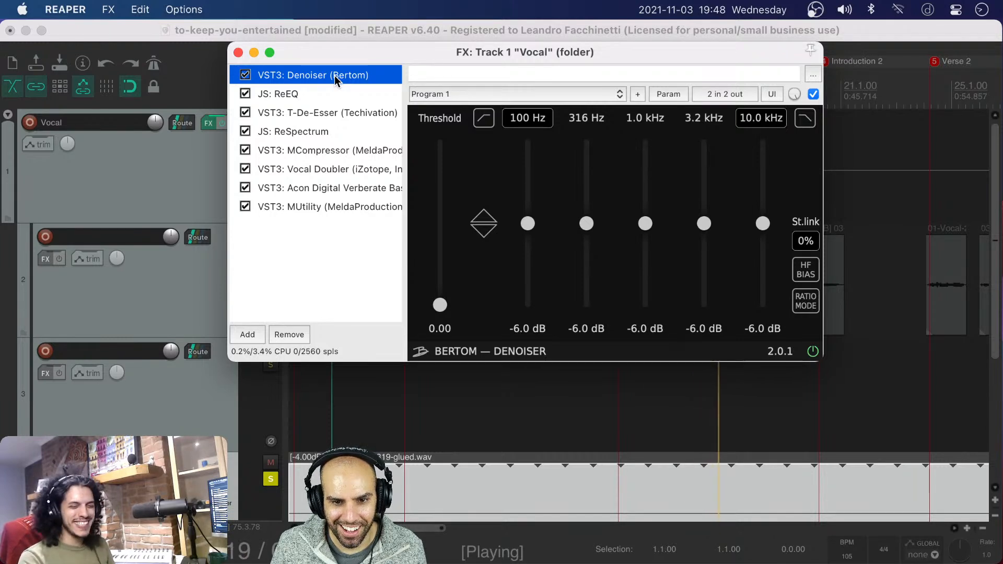
pyautogui.moveTo(440, 304); pyautogui.dragTo(439, 284)
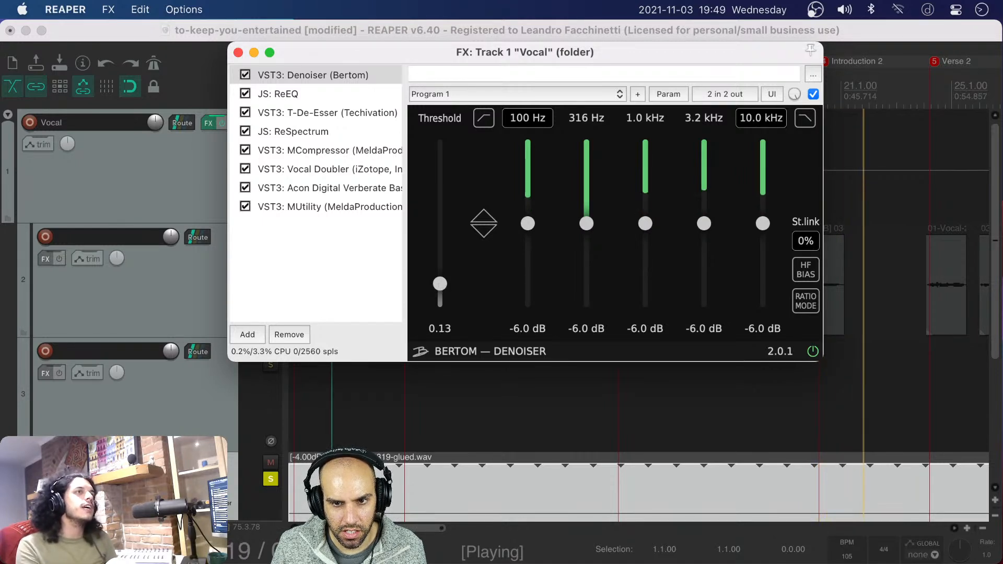
pyautogui.moveTo(527, 118); pyautogui.dragTo(669, 129)
pyautogui.moveTo(750, 125)
pyautogui.mouseDown()
pyautogui.moveTo(751, 135)
pyautogui.moveTo(752, 120)
pyautogui.mouseUp()
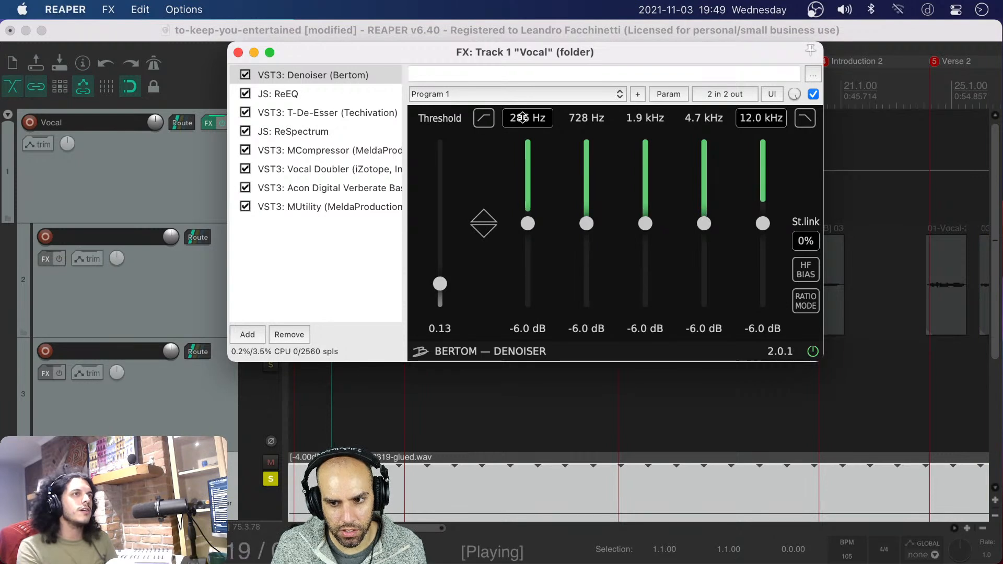
# Try the Denoiser's HF Bias and Ratio Mode options on the soloed noise, leaving both switched off
pyautogui.click(808, 276)
pyautogui.click(808, 276)
pyautogui.click(809, 276)
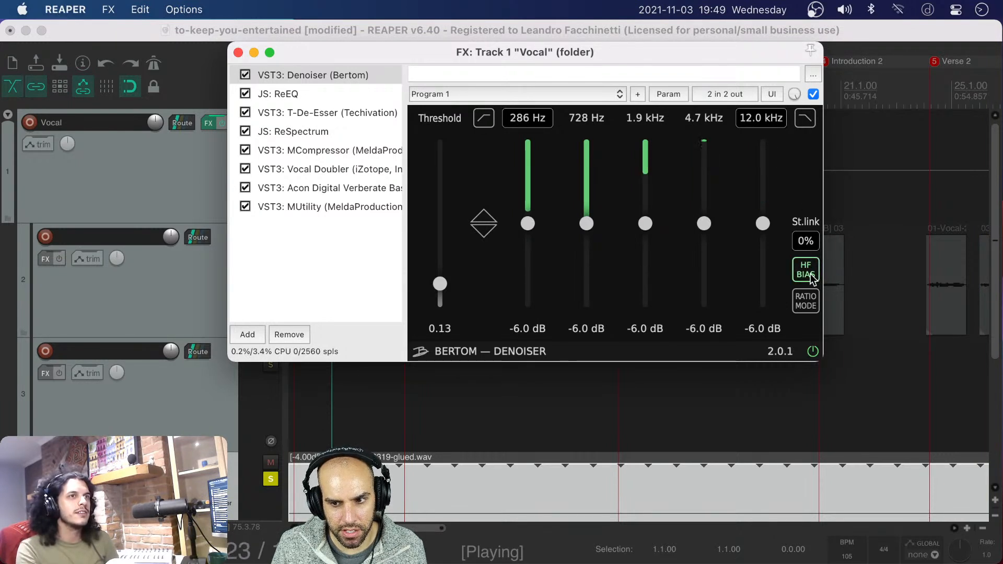
pyautogui.click(809, 276)
pyautogui.click(810, 272)
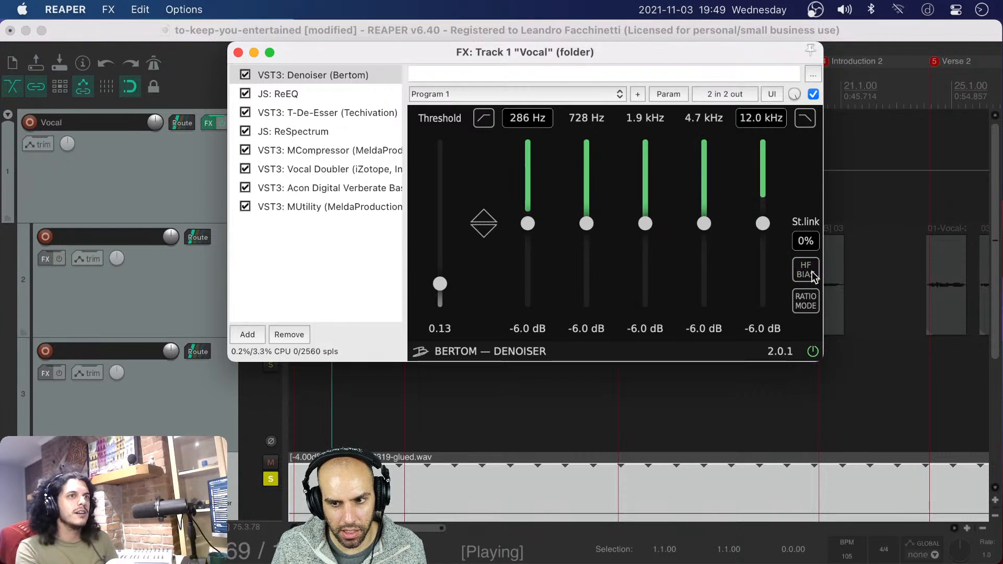
pyautogui.click(810, 271)
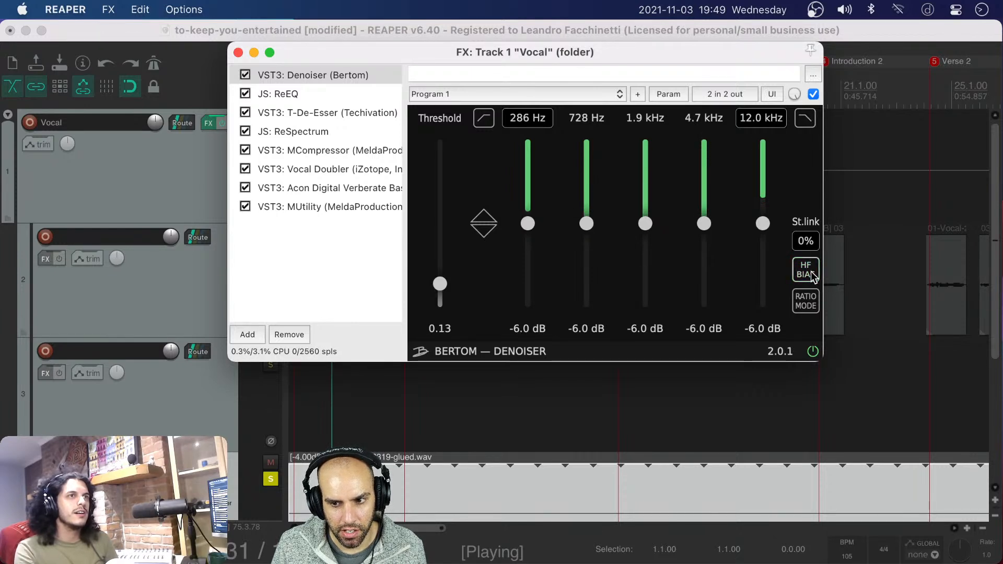
pyautogui.click(807, 304)
pyautogui.click(808, 306)
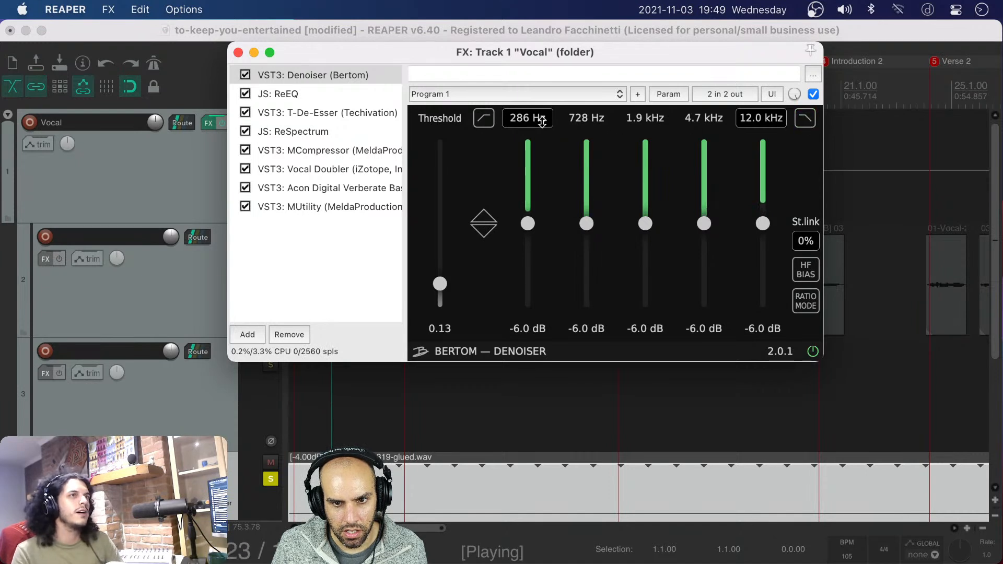
# Raise the Denoiser's lowest band frequency to 1.2 kHz and its threshold to 0.14
pyautogui.moveTo(530, 121); pyautogui.dragTo(530, 83)
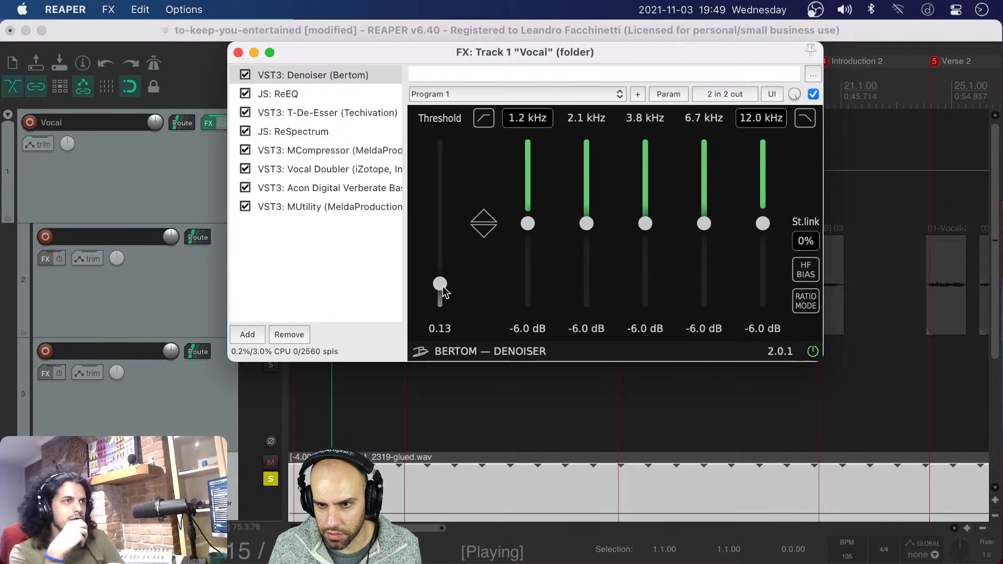
pyautogui.moveTo(442, 286)
pyautogui.mouseDown()
pyautogui.moveTo(441, 300)
pyautogui.moveTo(440, 284)
pyautogui.mouseUp()
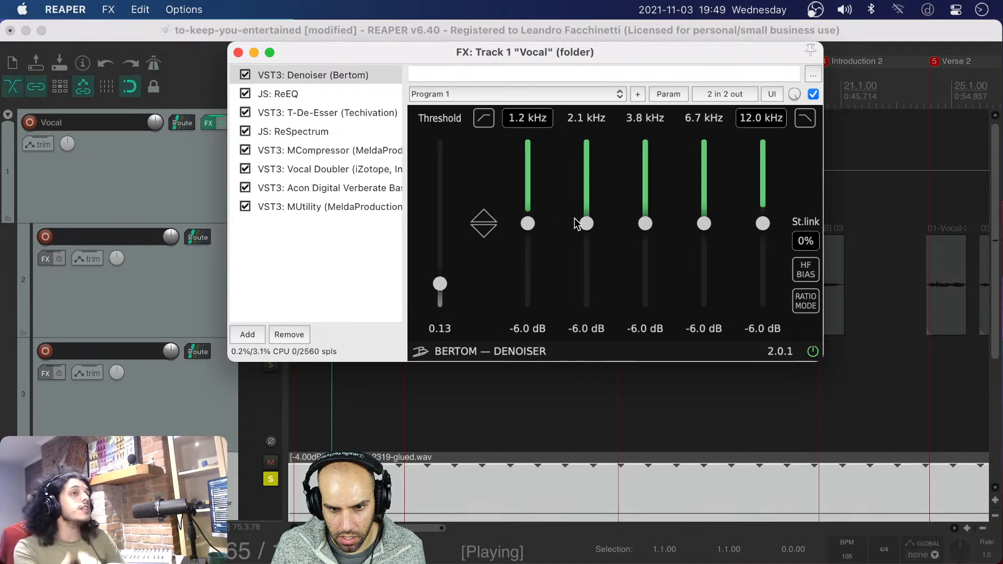
pyautogui.moveTo(441, 283); pyautogui.dragTo(441, 281)
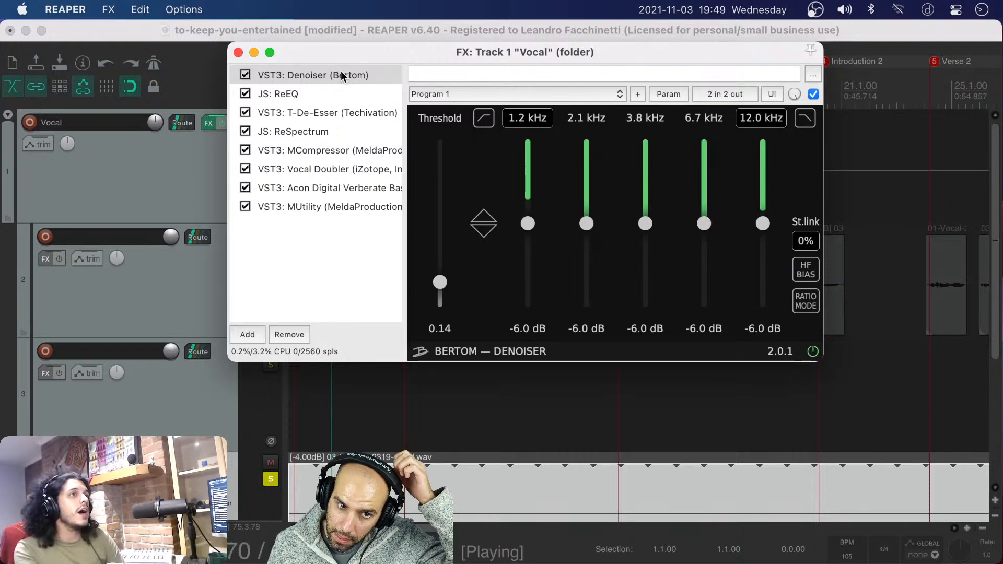
pyautogui.moveTo(272, 58)
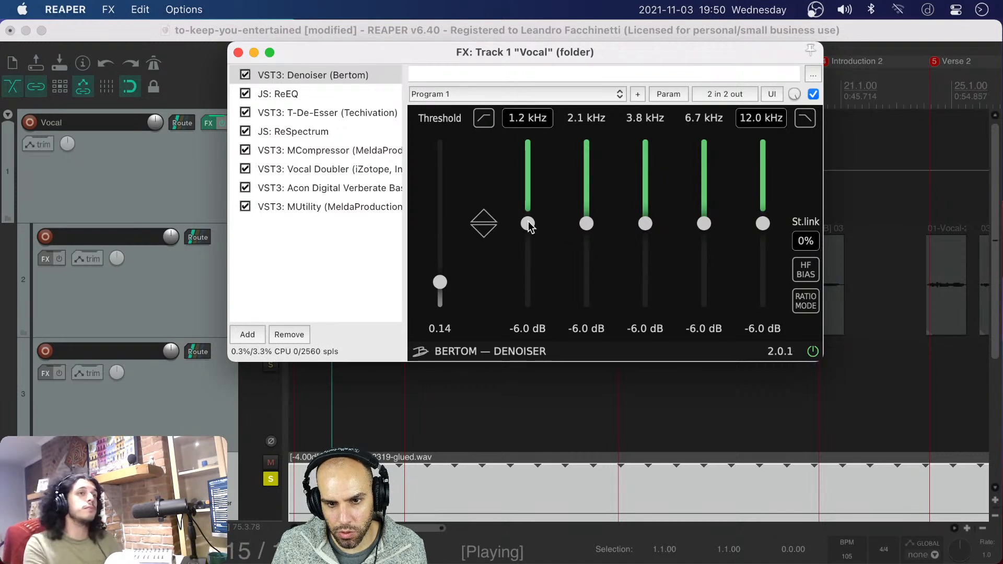
# Set the Denoiser's 1.2 kHz, 2.1 kHz and 3.8 kHz bands to 0.0 dB reduction
pyautogui.moveTo(528, 223); pyautogui.dragTo(528, 141)
pyautogui.moveTo(586, 222); pyautogui.dragTo(586, 142)
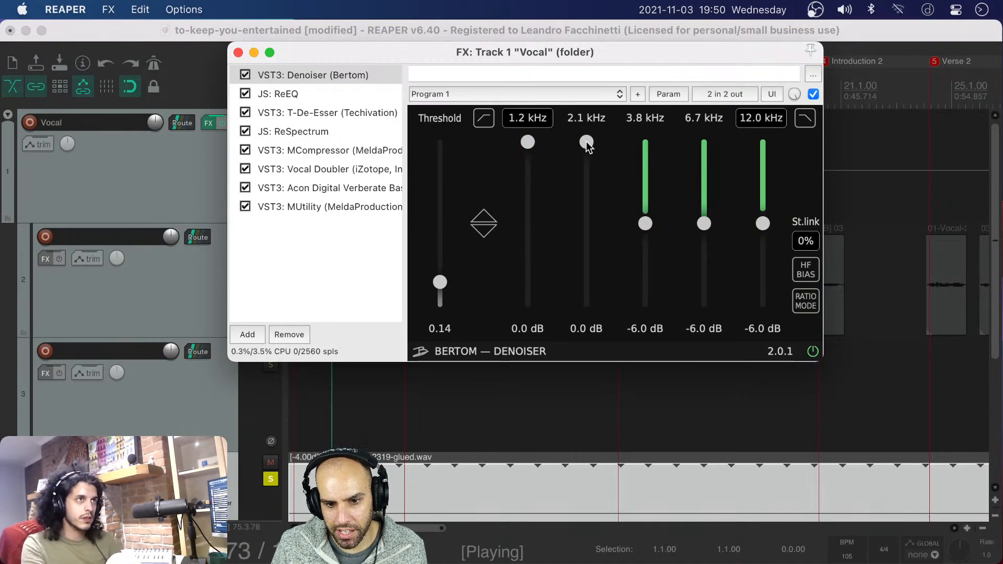
pyautogui.moveTo(645, 199); pyautogui.dragTo(655, 146)
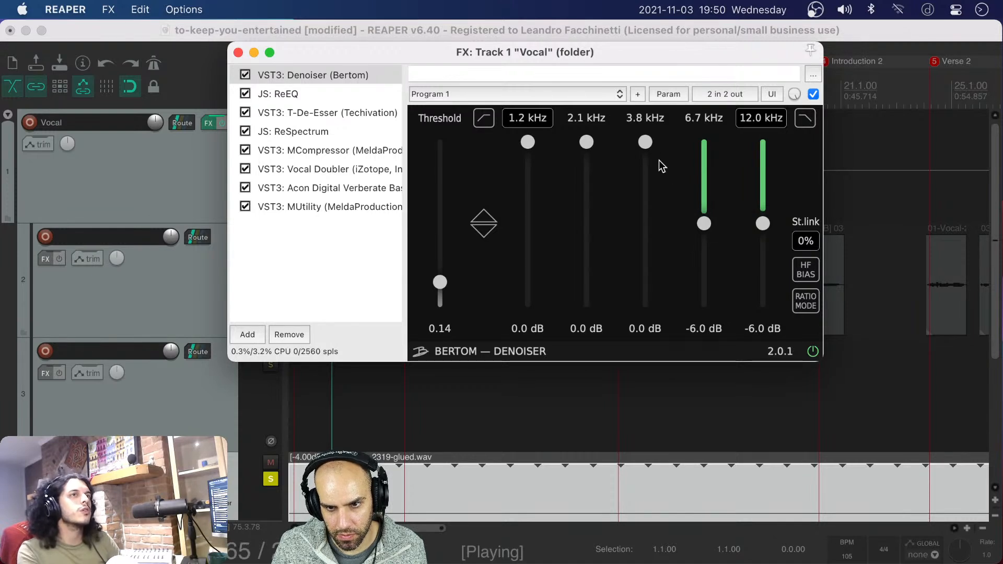
pyautogui.moveTo(645, 142)
pyautogui.mouseDown()
pyautogui.moveTo(645, 169)
pyautogui.moveTo(646, 143)
pyautogui.mouseUp()
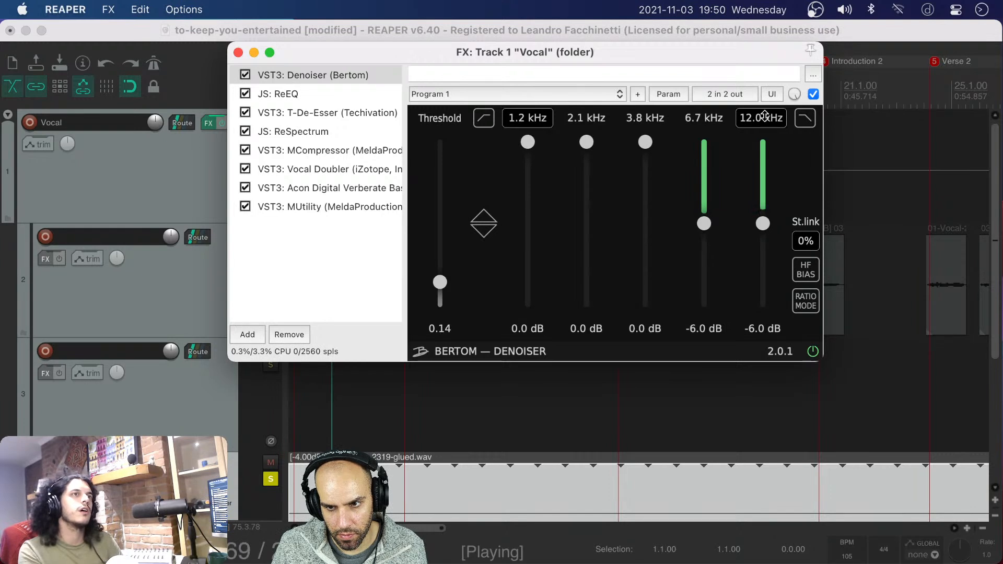
# Set the Denoiser's 6.7 kHz band to -9.8 dB and its 12.0 kHz band to -9.2 dB
pyautogui.moveTo(762, 223); pyautogui.dragTo(763, 260)
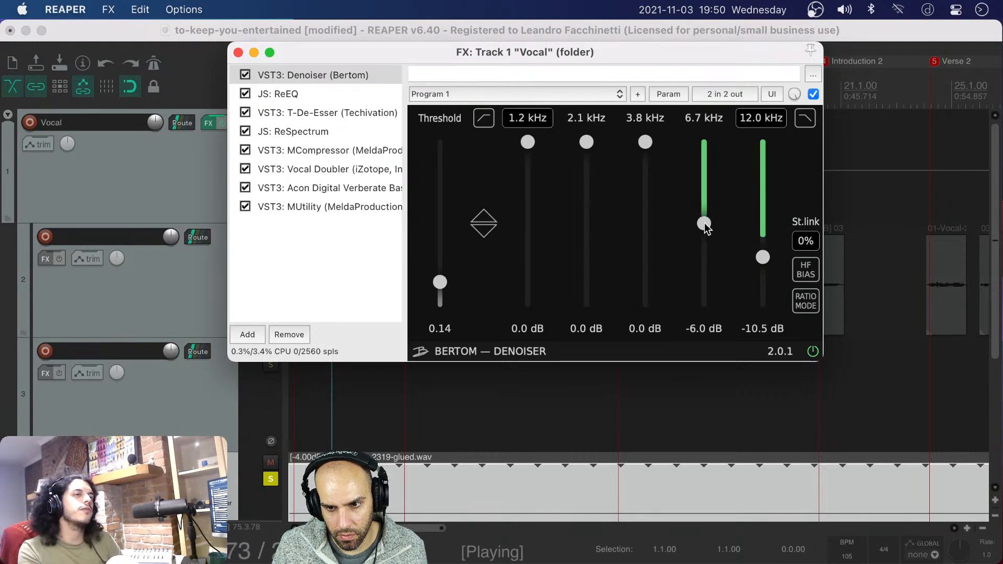
pyautogui.moveTo(704, 223); pyautogui.dragTo(704, 259)
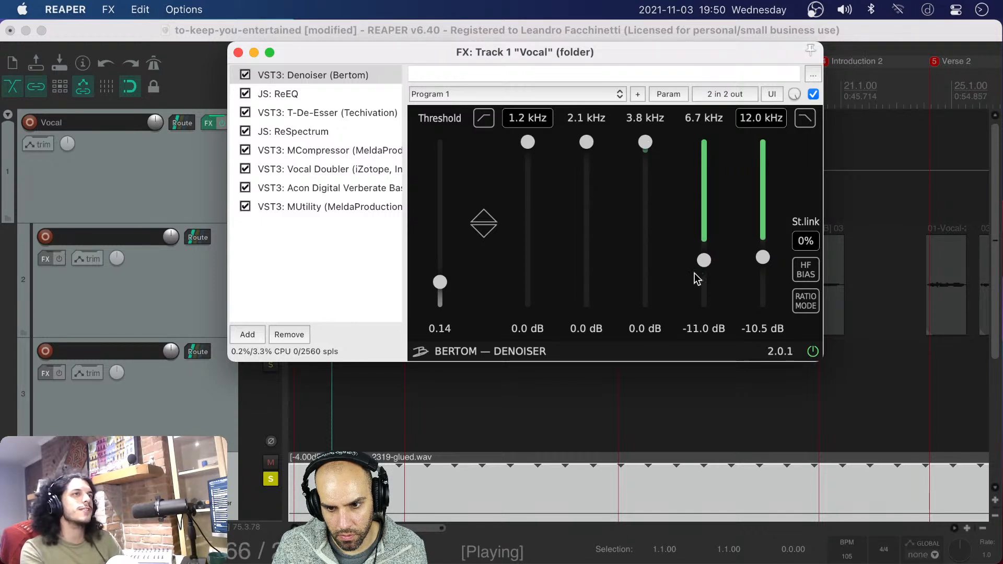
pyautogui.moveTo(707, 266); pyautogui.dragTo(762, 249)
pyautogui.moveTo(704, 261); pyautogui.dragTo(704, 252)
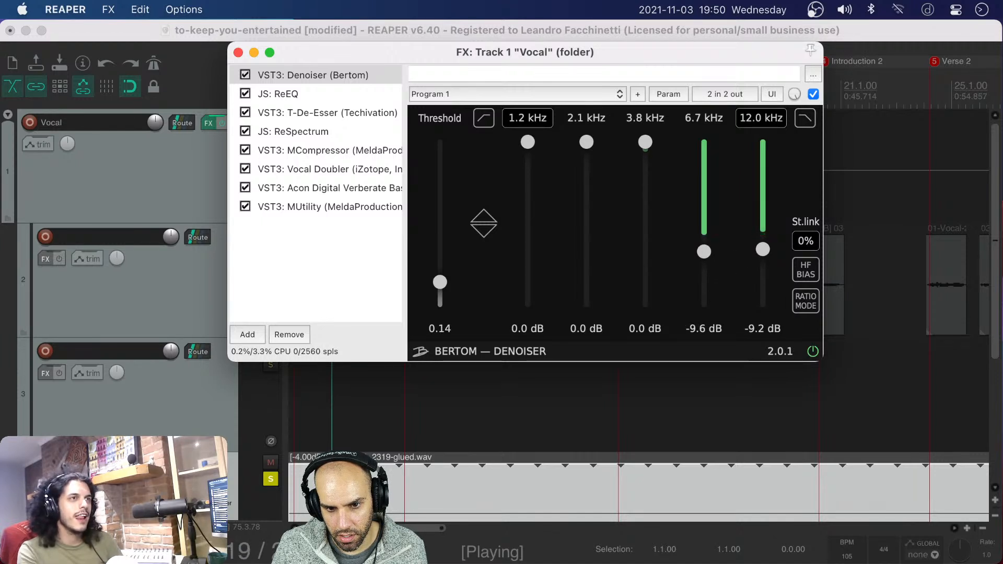
pyautogui.click(299, 69)
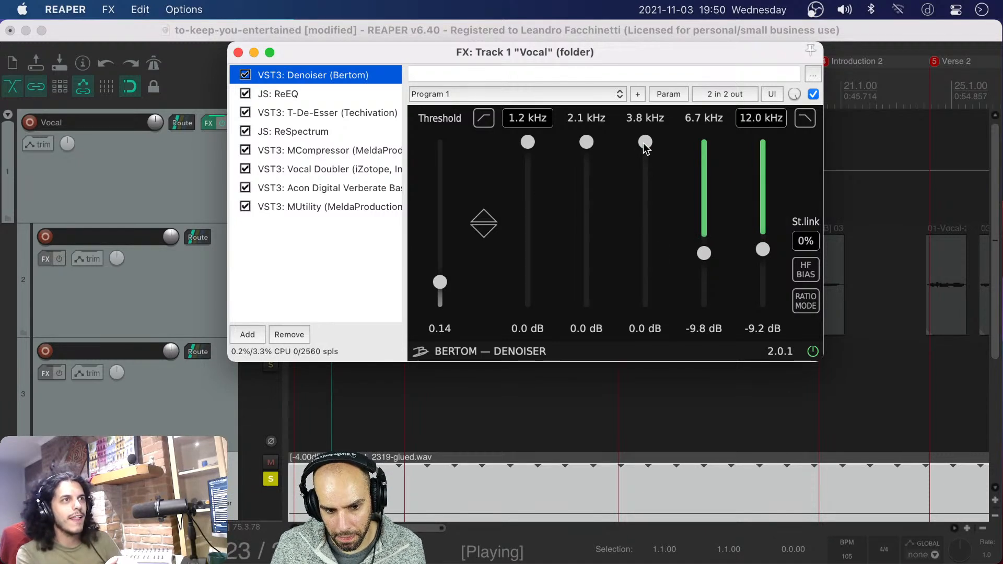
pyautogui.moveTo(643, 143); pyautogui.dragTo(645, 142)
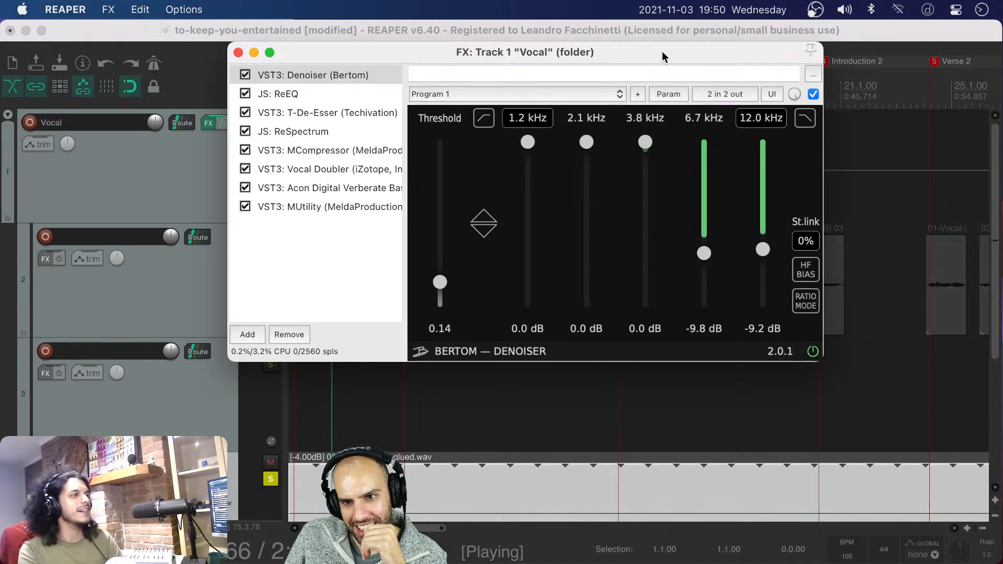
# Set the Denoiser's 3.8 kHz band to -2.9 dB while the soloed noise plays
pyautogui.moveTo(662, 51); pyautogui.dragTo(735, 77)
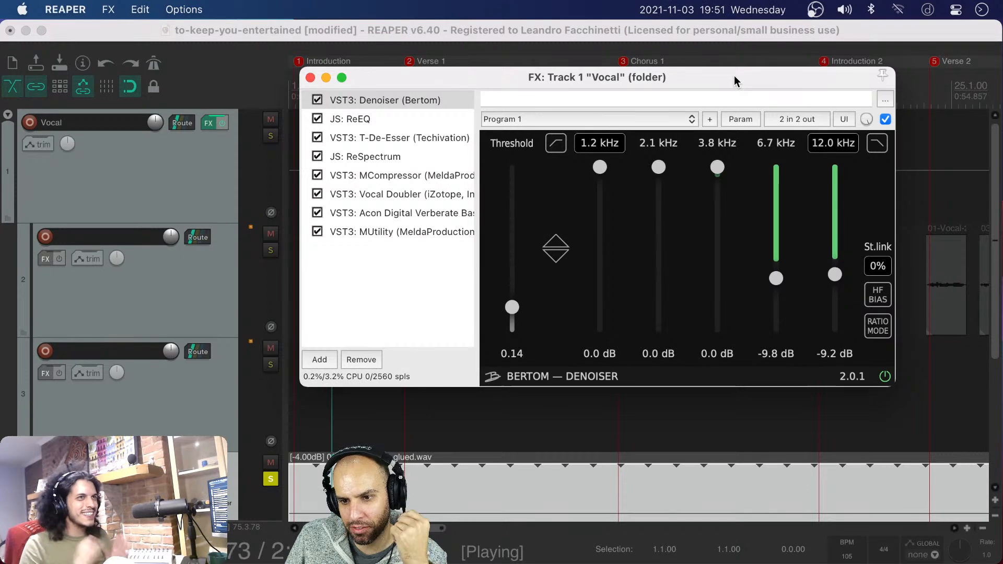
pyautogui.moveTo(735, 76); pyautogui.dragTo(702, 72)
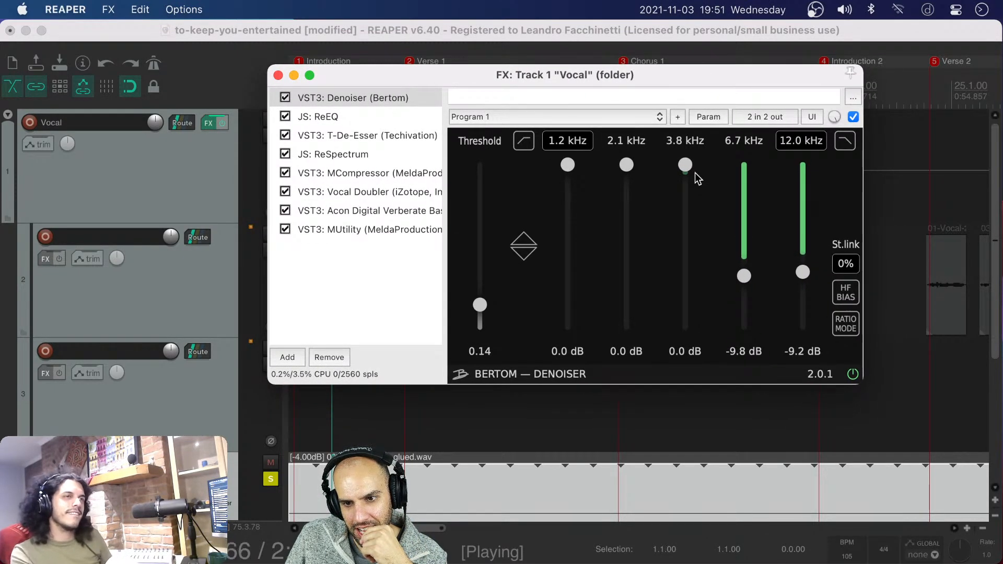
pyautogui.moveTo(685, 167); pyautogui.dragTo(684, 183)
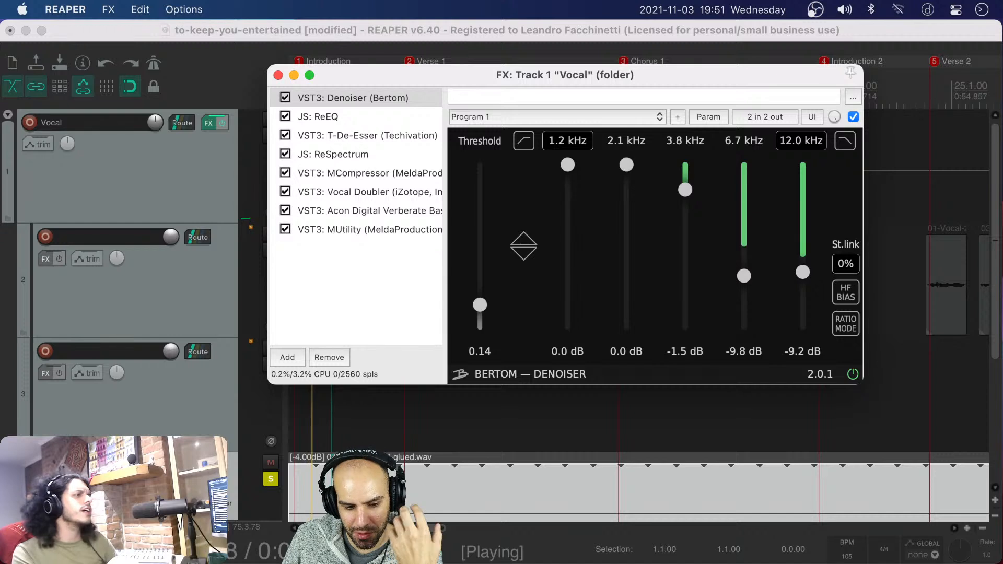
pyautogui.moveTo(685, 189); pyautogui.dragTo(685, 199)
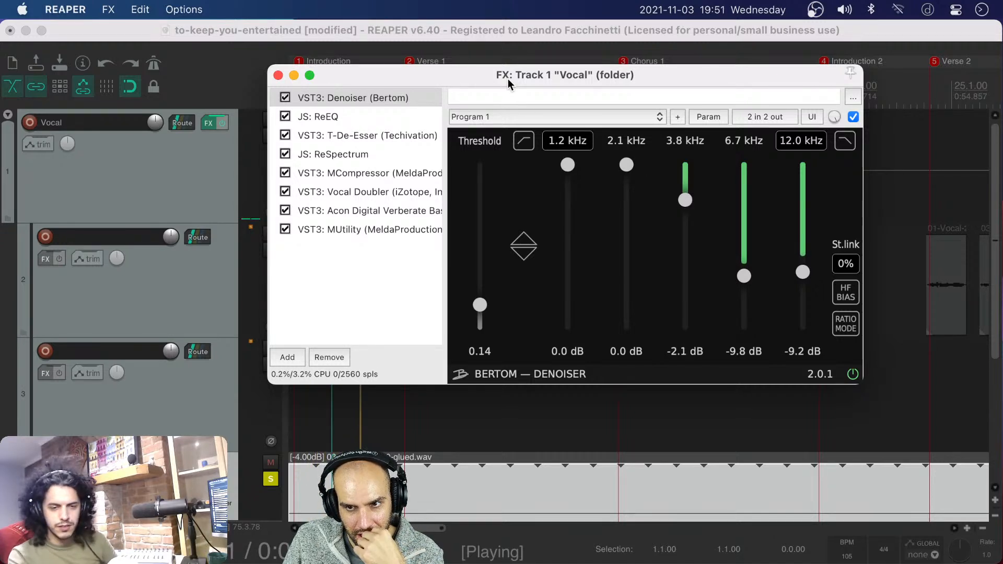
pyautogui.moveTo(508, 78); pyautogui.dragTo(503, 75)
pyautogui.moveTo(678, 208)
pyautogui.mouseDown()
pyautogui.moveTo(678, 219)
pyautogui.moveTo(678, 207)
pyautogui.mouseUp()
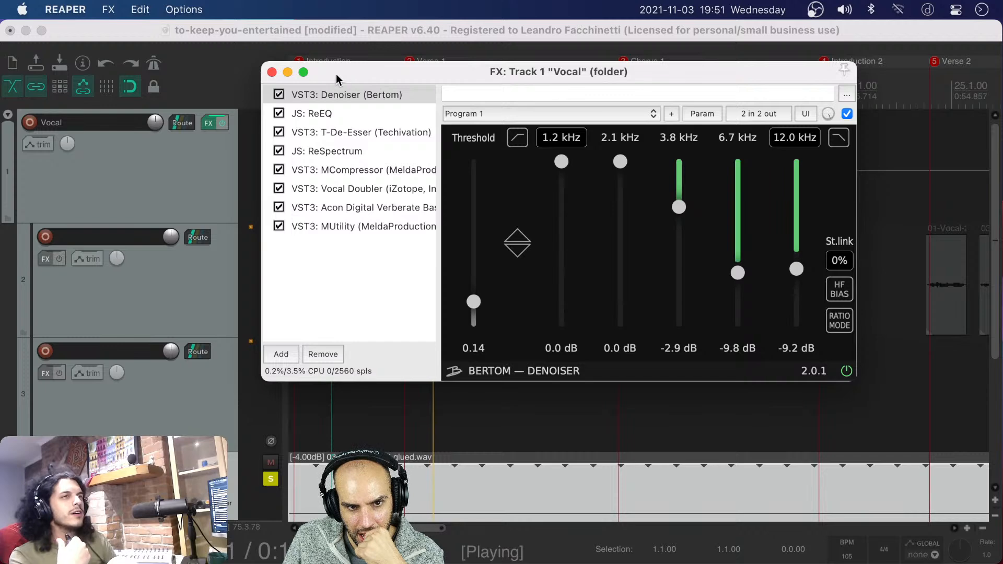
pyautogui.click(320, 97)
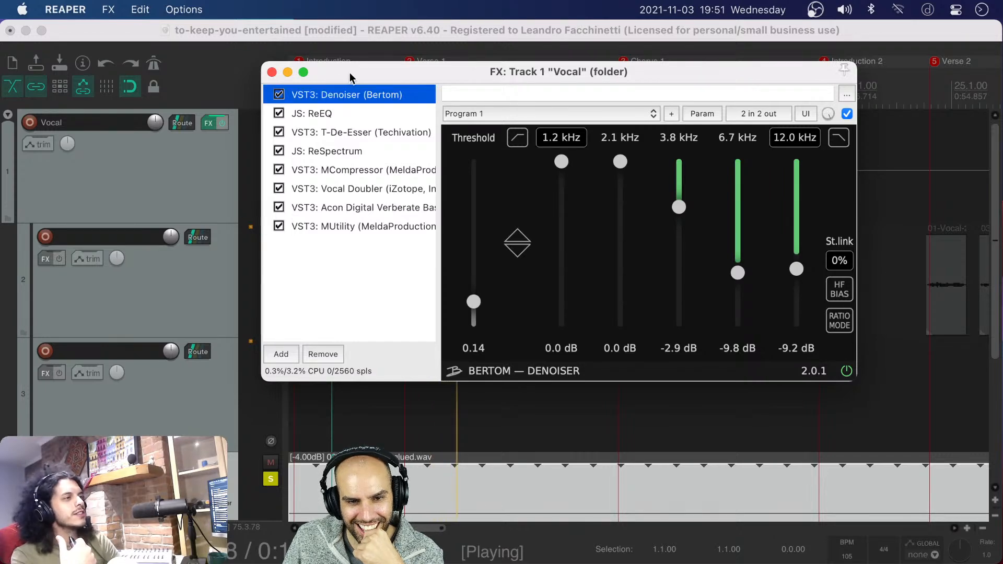
pyautogui.moveTo(350, 79); pyautogui.dragTo(338, 72)
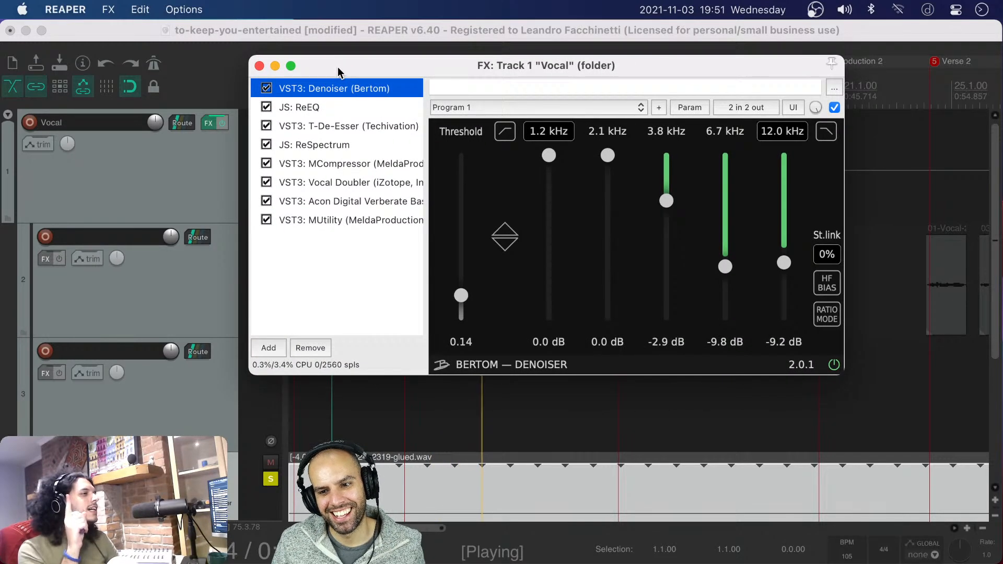
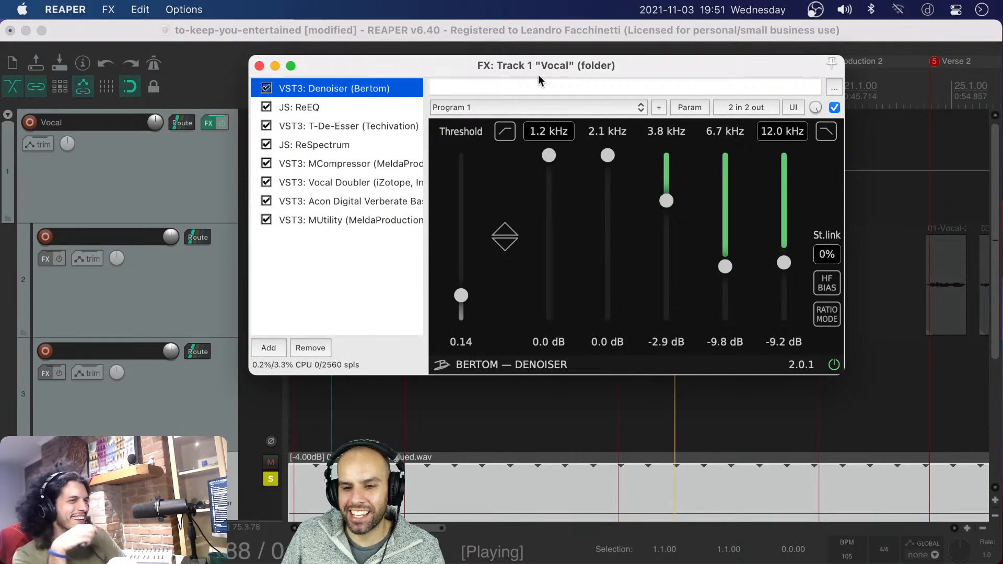
# Unsolo and mute the looped noise track, and move the Vocal effects window clear of the vocal clips
pyautogui.moveTo(339, 72); pyautogui.dragTo(482, 85)
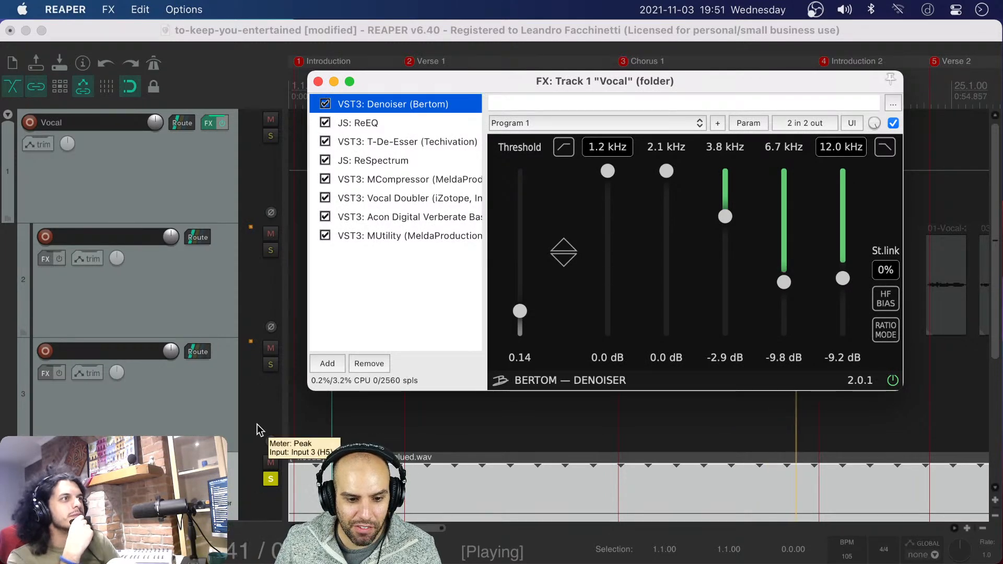
pyautogui.click(271, 464)
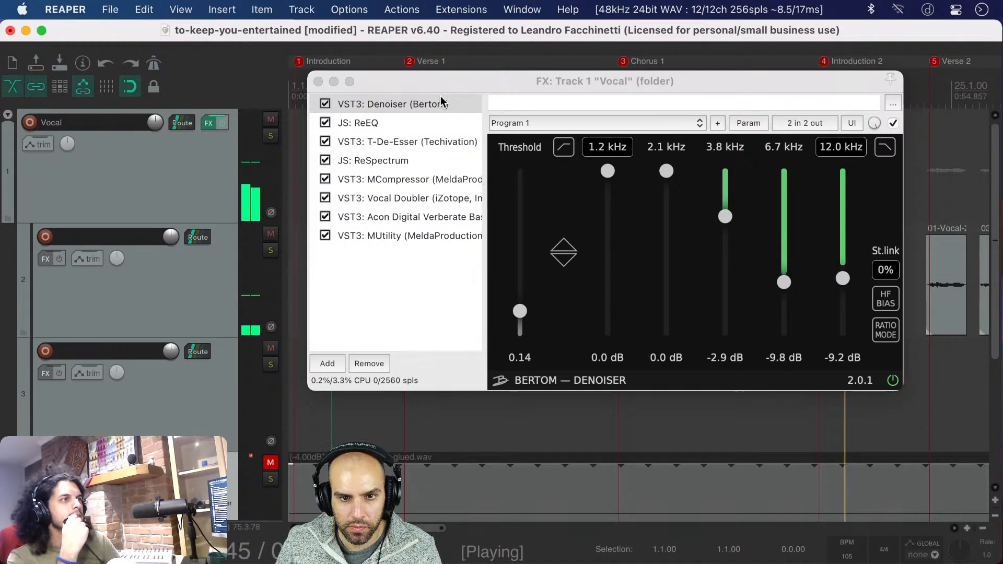
pyautogui.moveTo(452, 81); pyautogui.dragTo(302, 176)
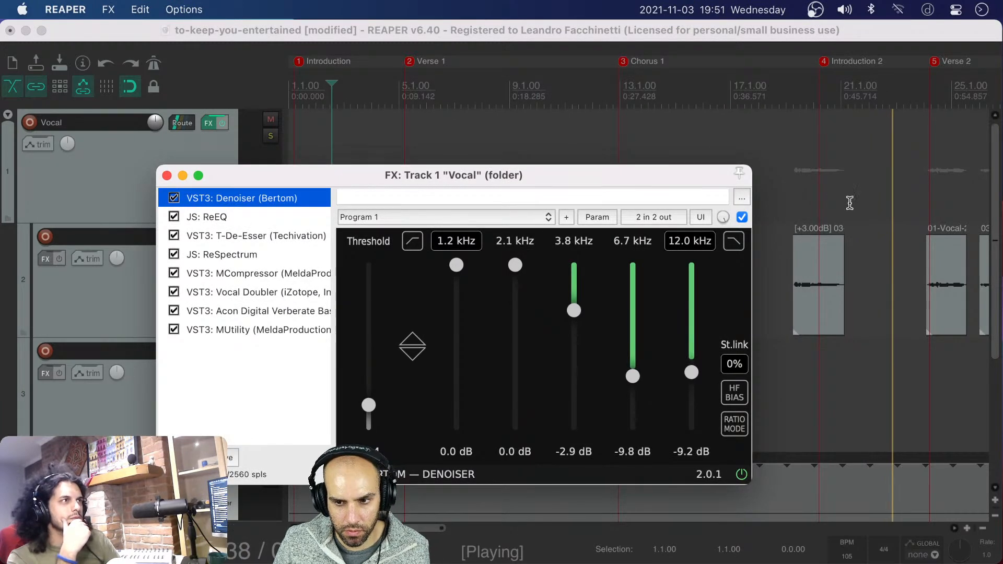
pyautogui.scroll(-3, 852, 205)
pyautogui.moveTo(632, 177); pyautogui.dragTo(878, 311)
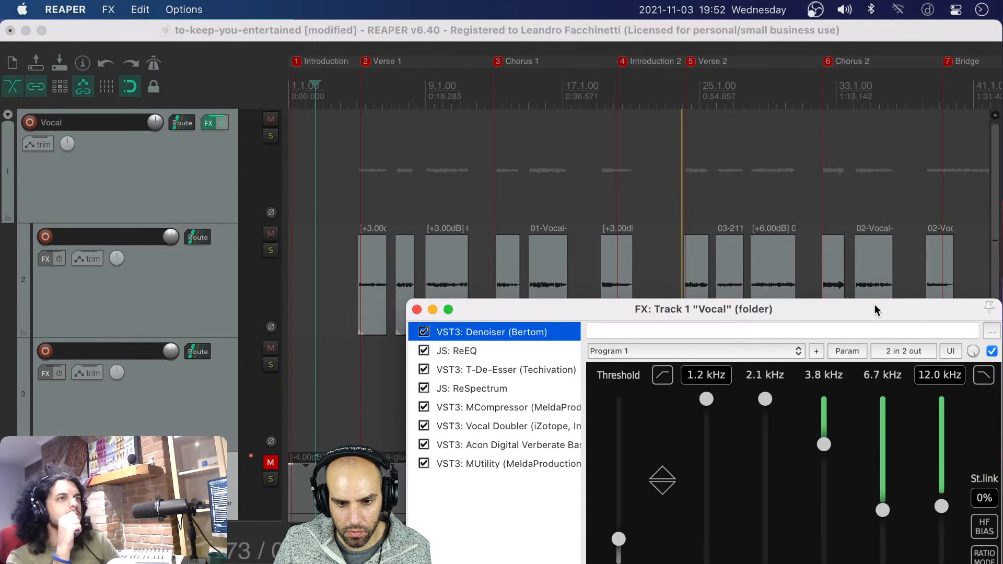
# Compare the playing vocal with the Denoiser bypassed and enabled, leave it enabled, and stop playback
pyautogui.click(423, 331)
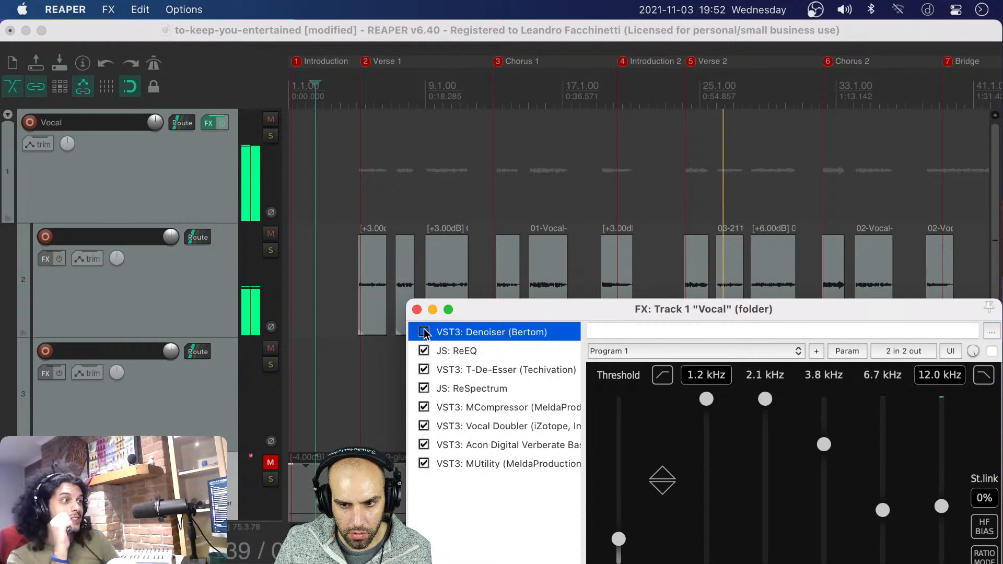
pyautogui.click(424, 332)
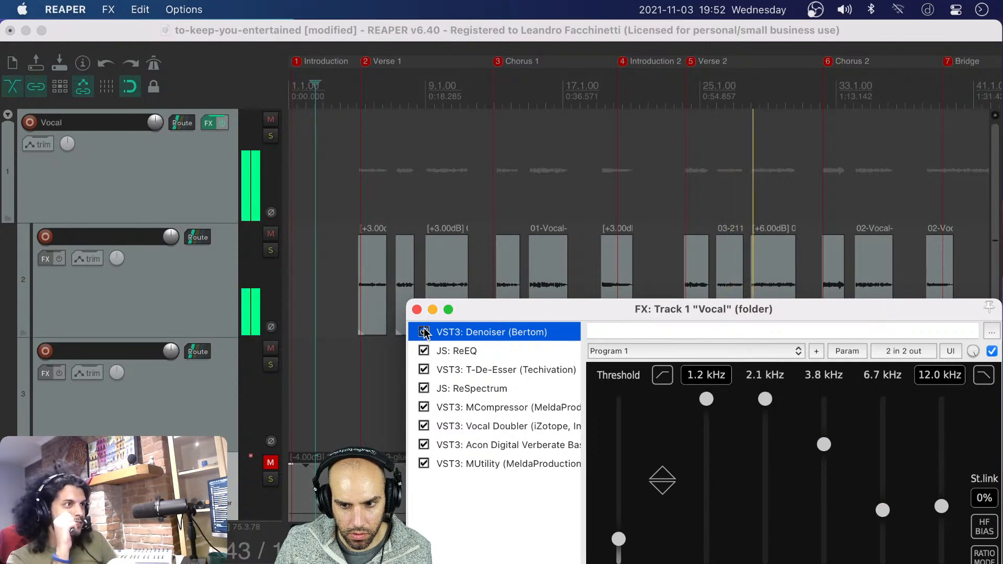
pyautogui.click(423, 332)
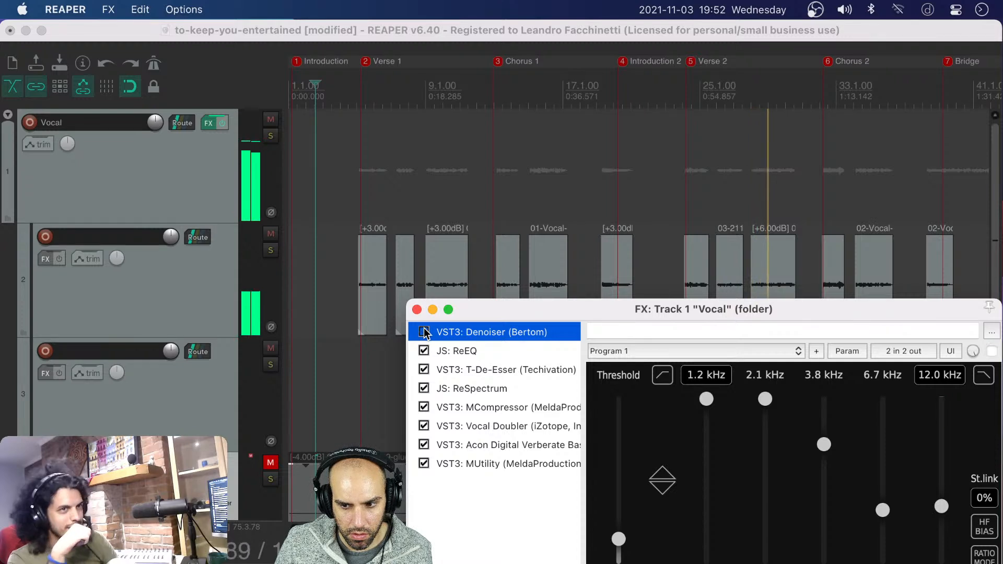
pyautogui.click(423, 332)
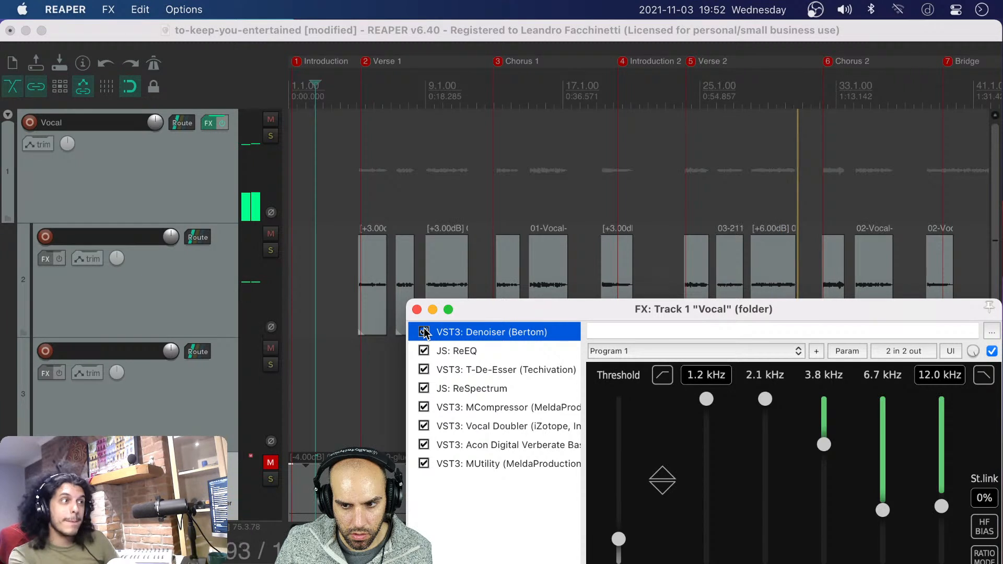
pyautogui.click(779, 213)
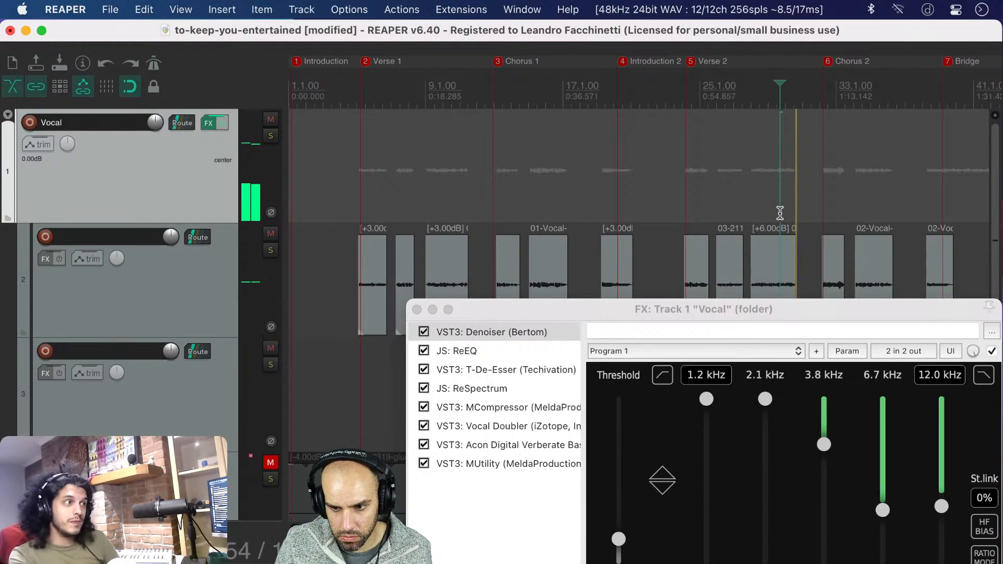
pyautogui.press('space')
# Play a short passage from the middle of the last Verse 2 vocal clip and save the project
pyautogui.moveTo(600, 313); pyautogui.dragTo(356, 136)
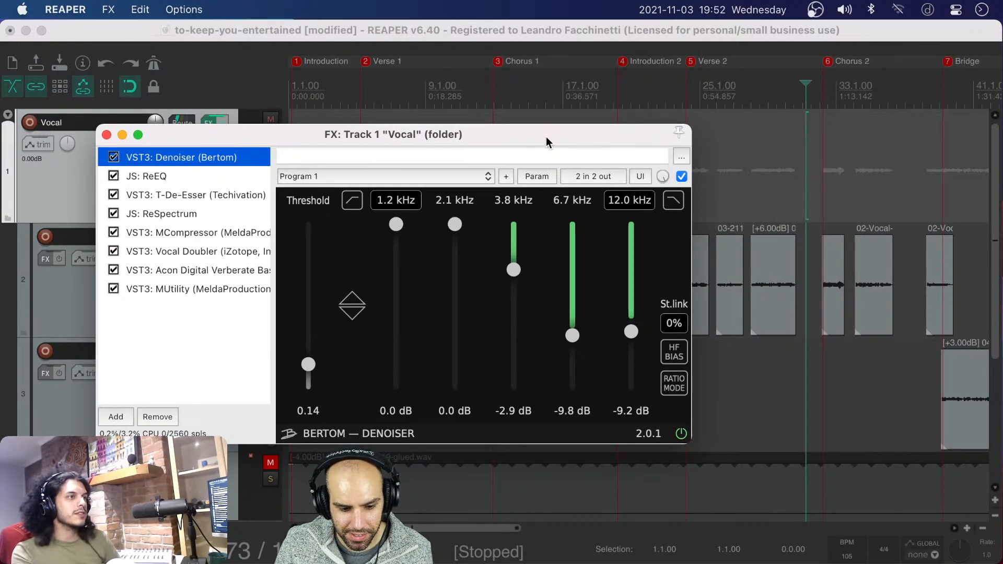
pyautogui.moveTo(546, 136); pyautogui.dragTo(493, 137)
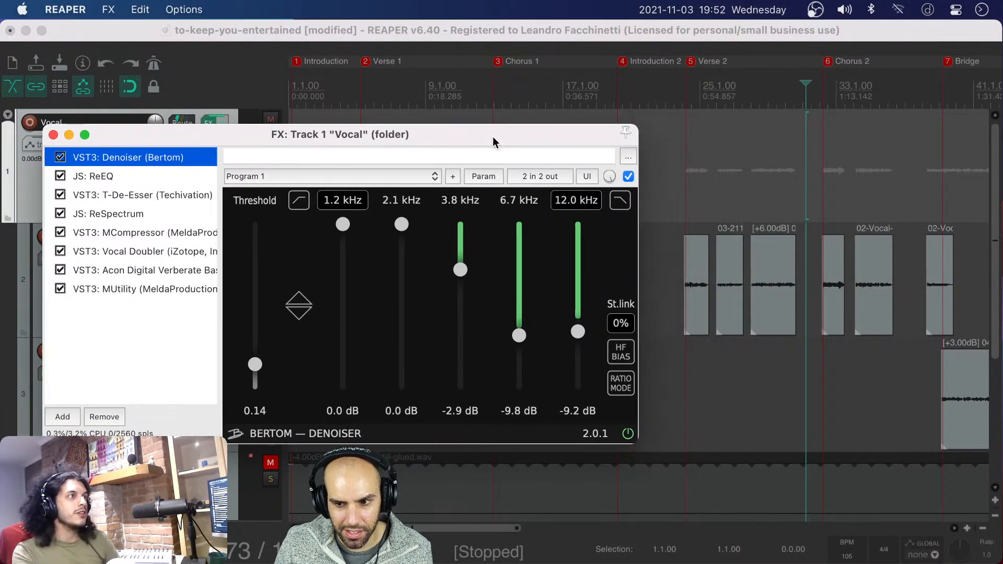
pyautogui.click(771, 192)
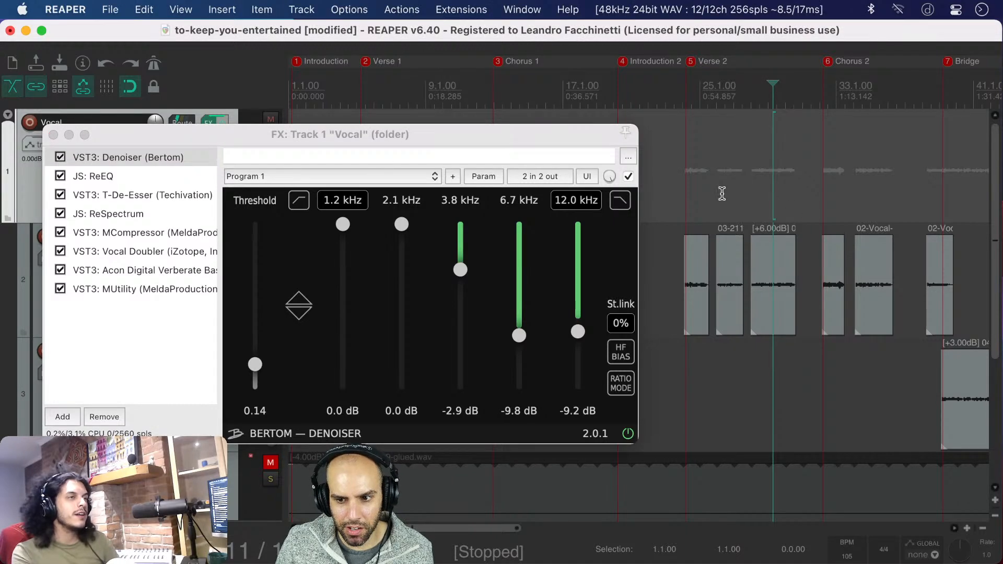
pyautogui.scroll(5, 791, 267)
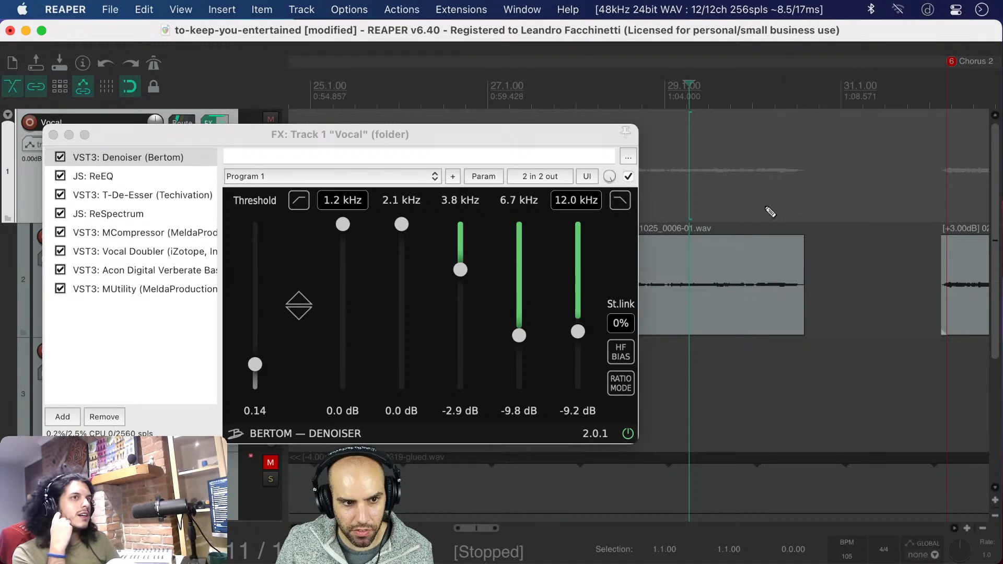
pyautogui.scroll(-5, 770, 211)
pyautogui.click(734, 205)
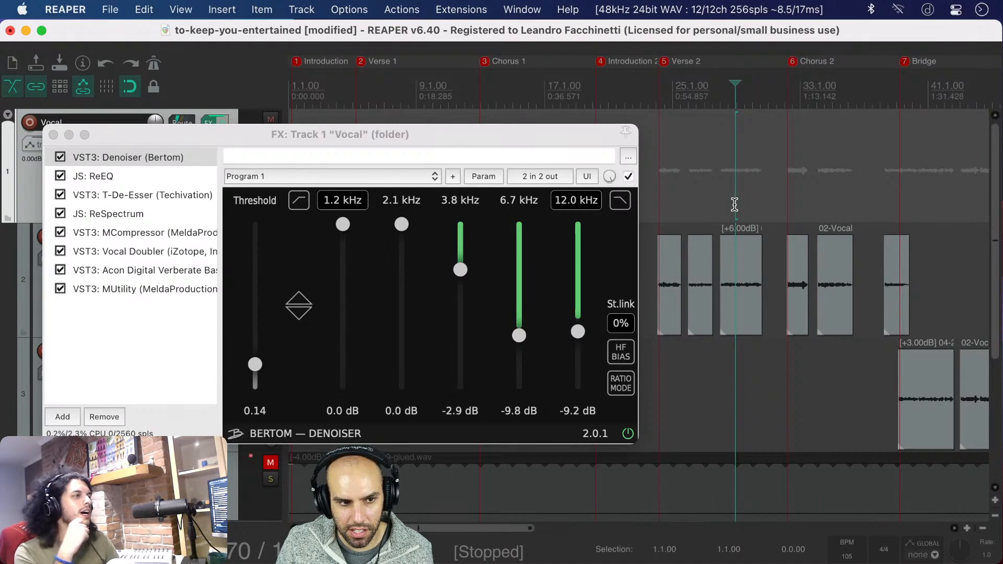
pyautogui.press('space')
pyautogui.press('space')
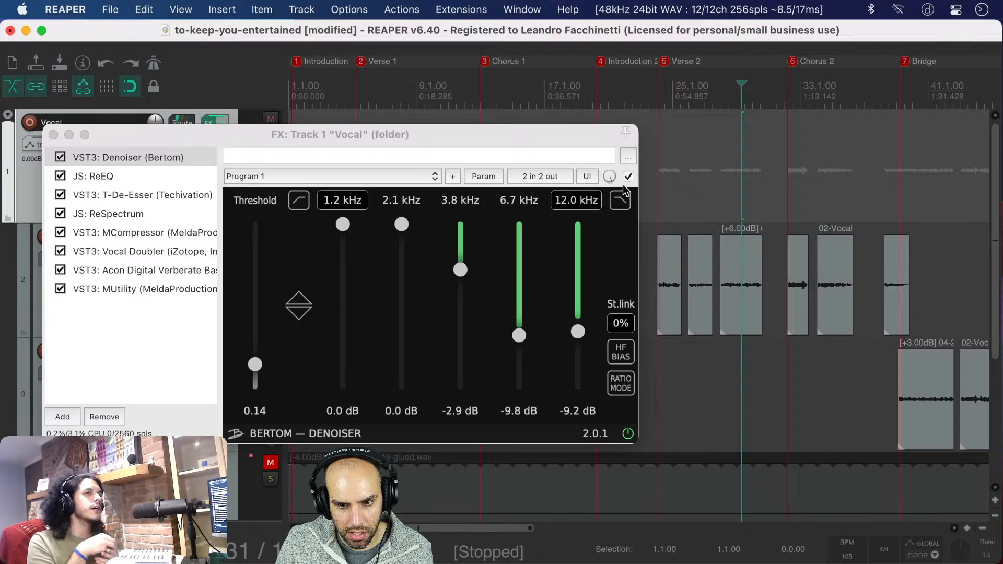
pyautogui.press('super+s')
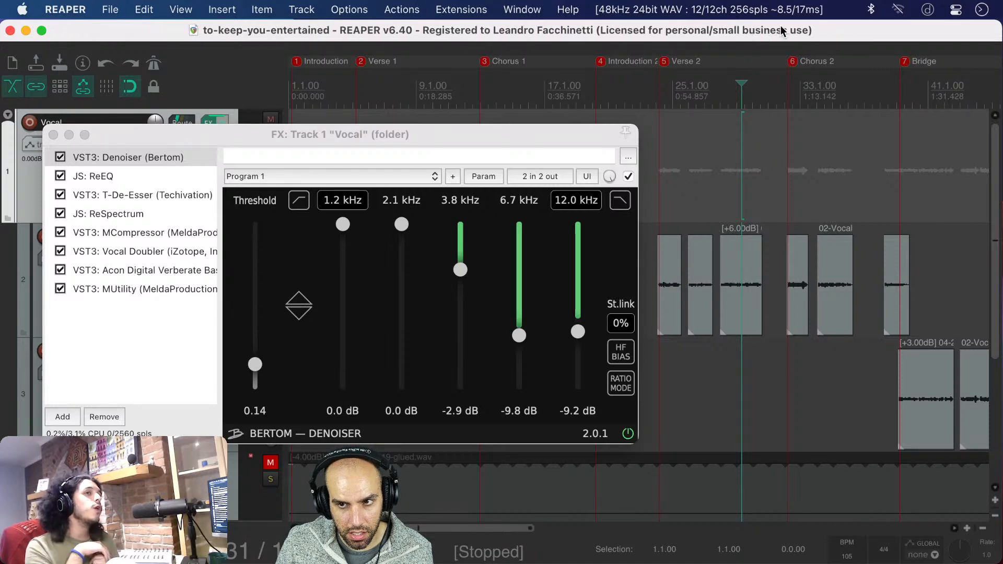
pyautogui.click(762, 10)
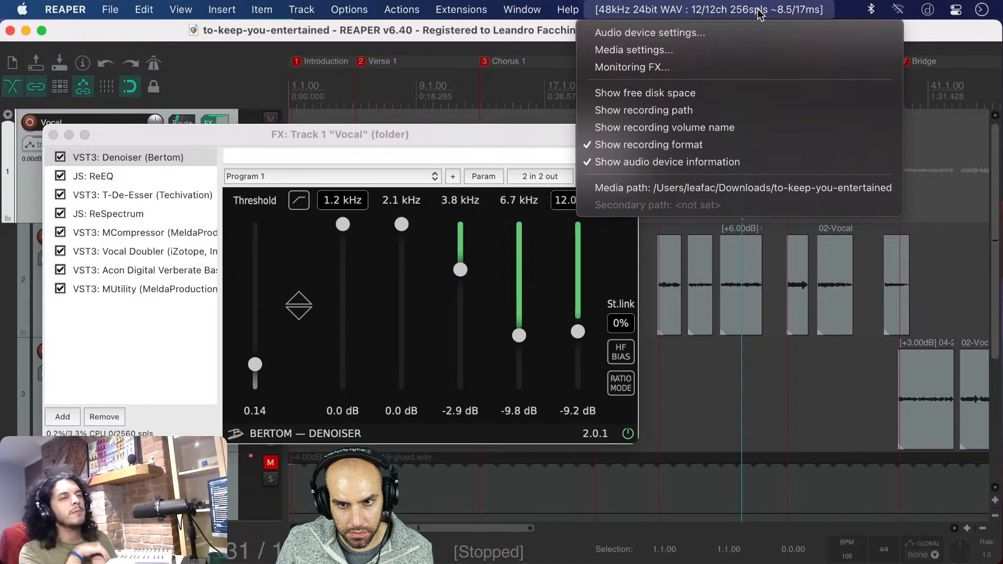
pyautogui.click(754, 12)
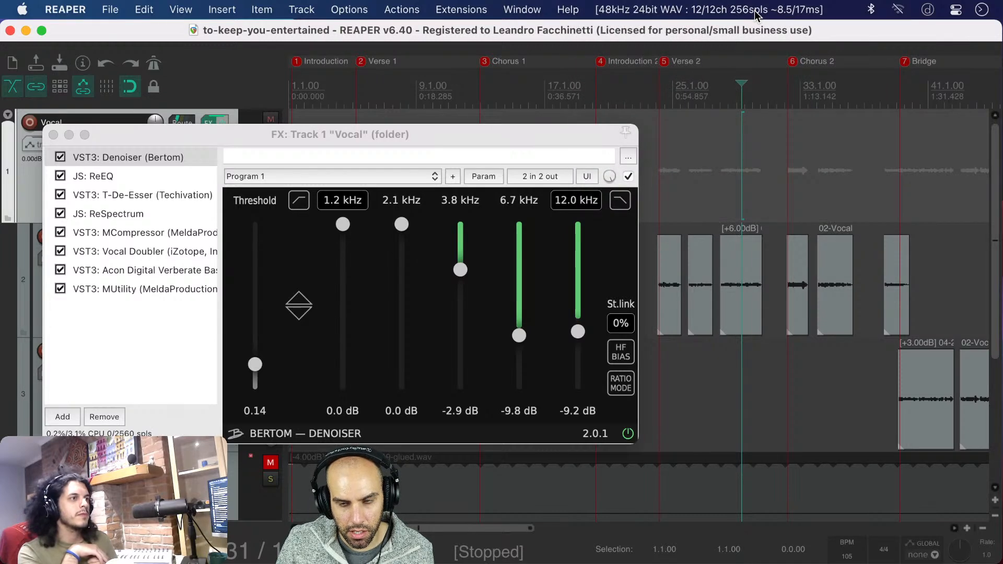
pyautogui.moveTo(519, 134); pyautogui.dragTo(512, 281)
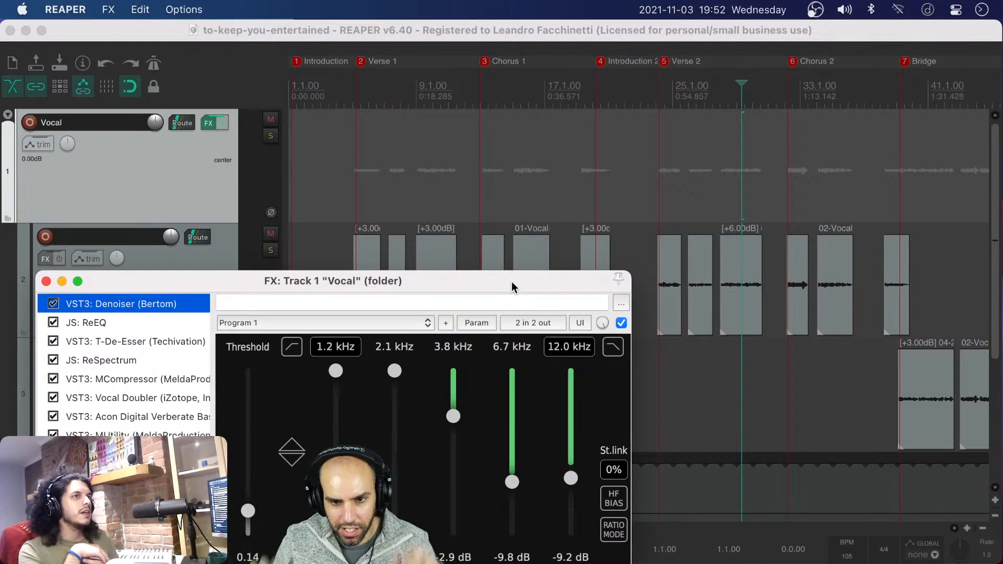
pyautogui.scroll(3, 498, 234)
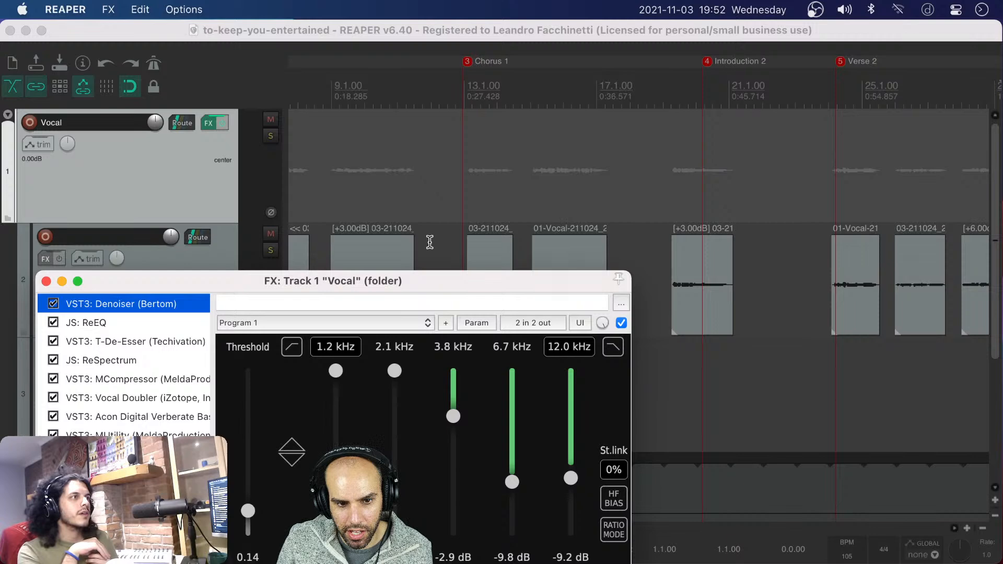
pyautogui.scroll(-3, 694, 188)
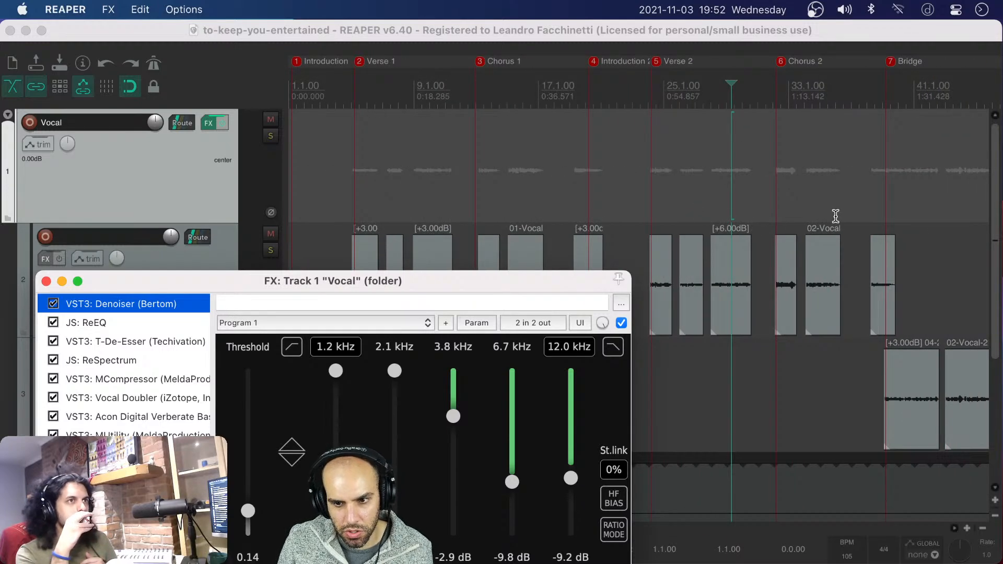
pyautogui.moveTo(425, 277); pyautogui.dragTo(395, 235)
pyautogui.click(729, 40)
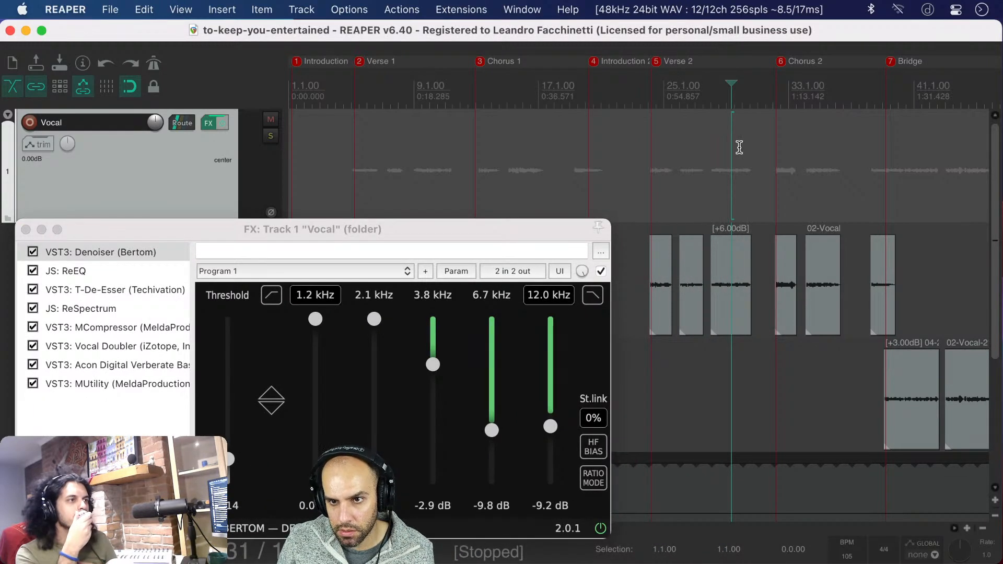
# Set the requested block size in the audio device settings to 1024 and apply it
pyautogui.click(713, 11)
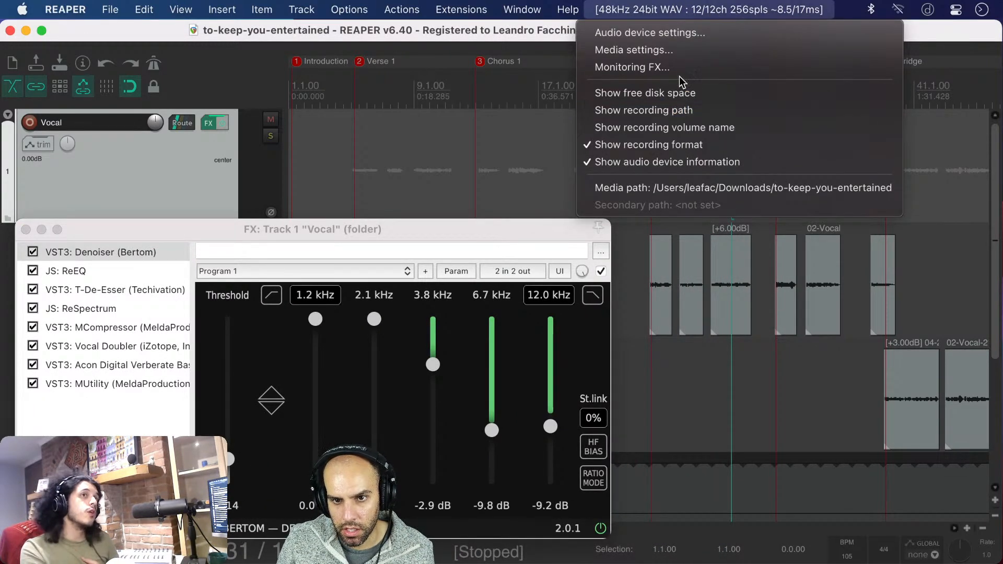
pyautogui.click(676, 34)
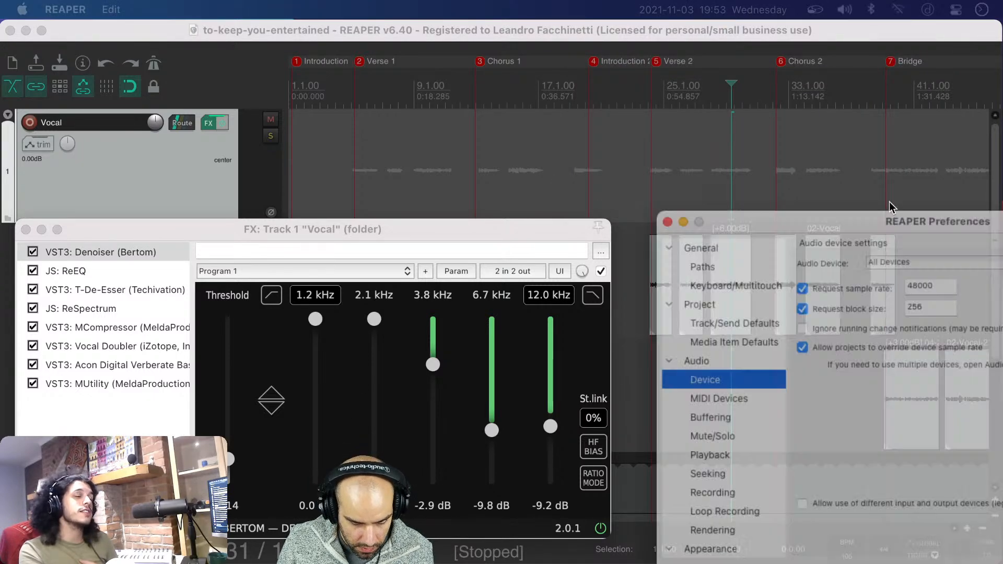
pyautogui.moveTo(891, 222); pyautogui.dragTo(518, 134)
pyautogui.doubleClick(571, 211)
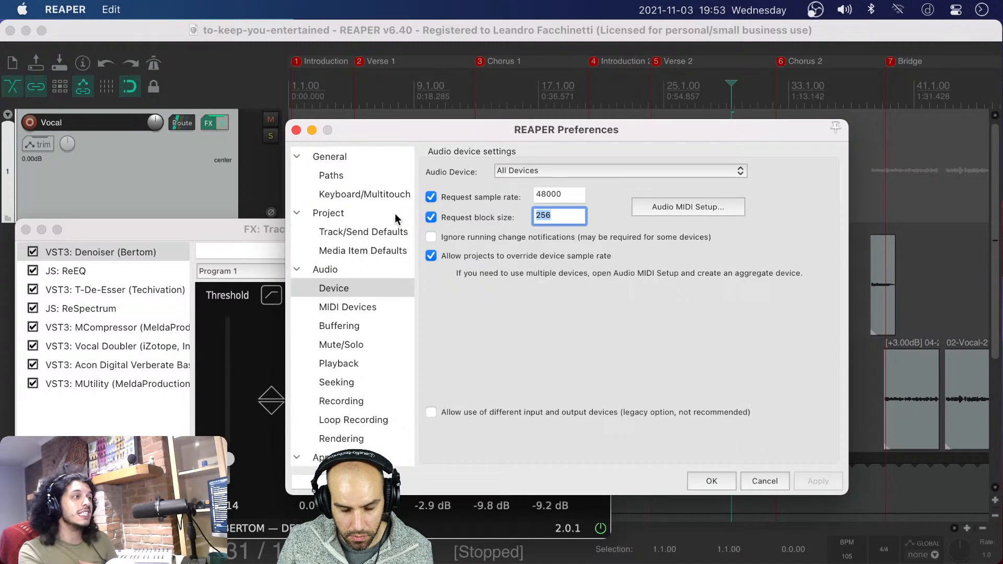
pyautogui.write('1024')
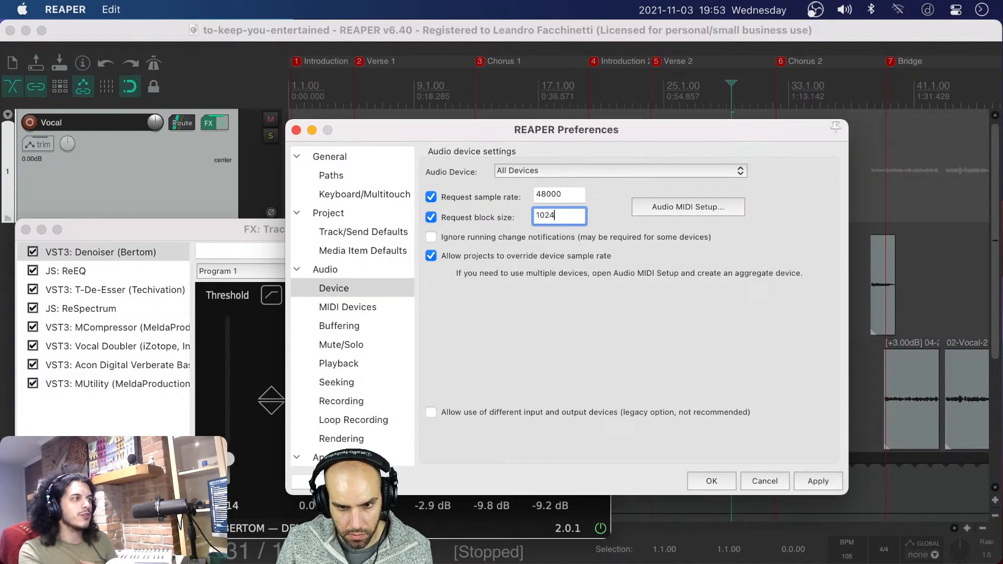
pyautogui.click(821, 482)
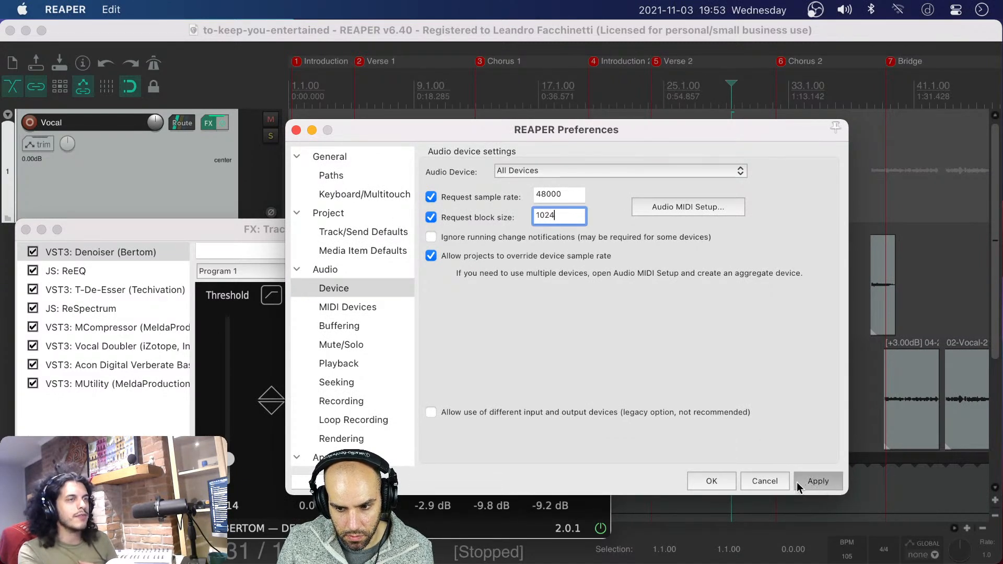
pyautogui.click(710, 481)
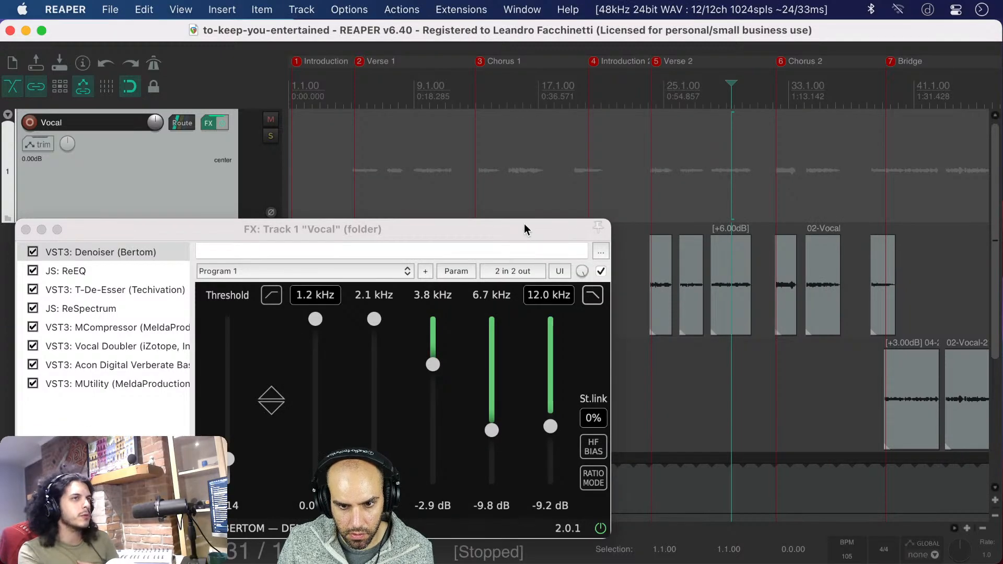
pyautogui.moveTo(525, 223); pyautogui.dragTo(741, 120)
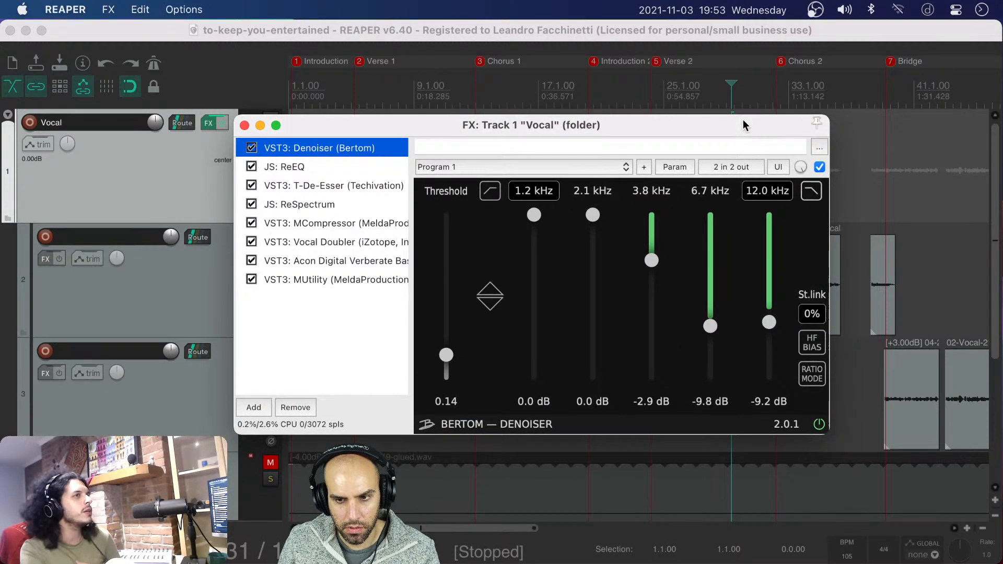
pyautogui.moveTo(743, 119); pyautogui.dragTo(599, 171)
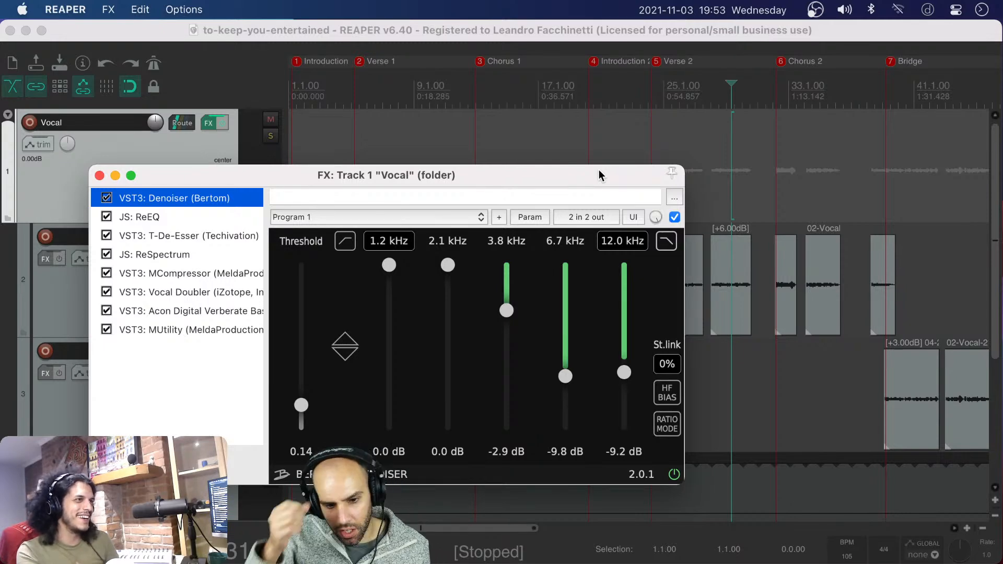
# Switch to the REAPER-ARM instance running the STREAMING project and open its audio device settings
pyautogui.press('super+Tab')
pyautogui.press('super+shift+Tab')
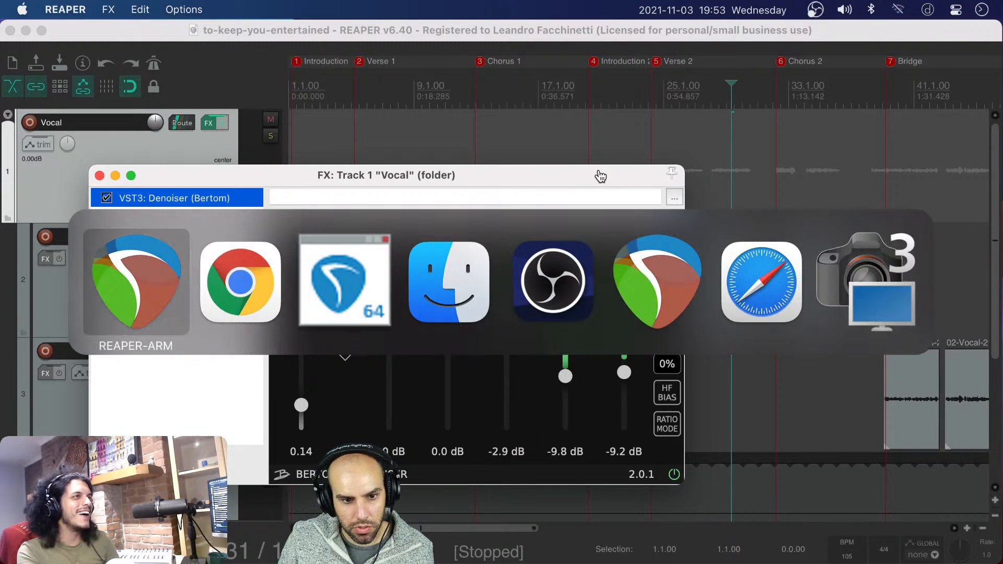
pyautogui.moveTo(546, 528)
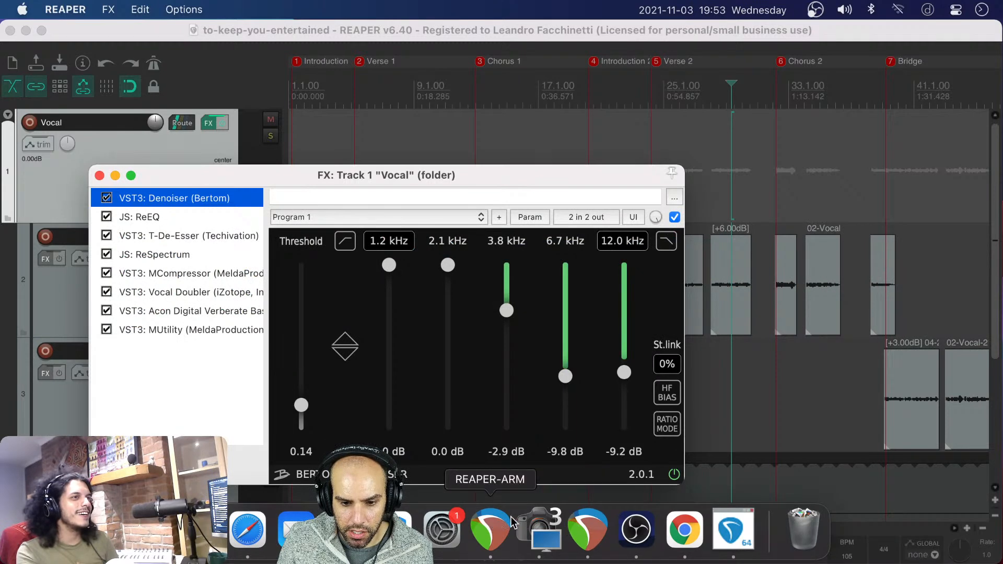
pyautogui.click(480, 517)
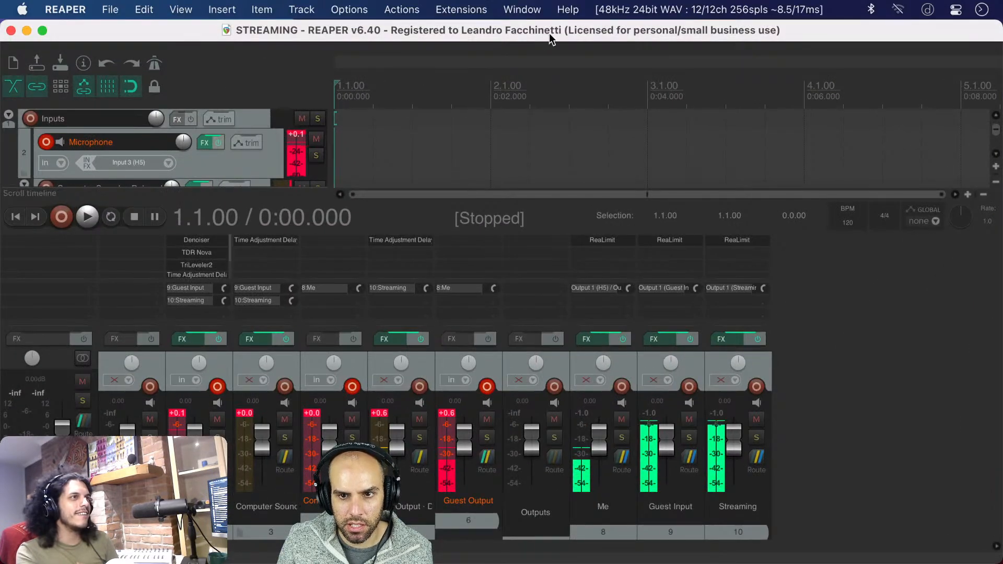
pyautogui.click(626, 12)
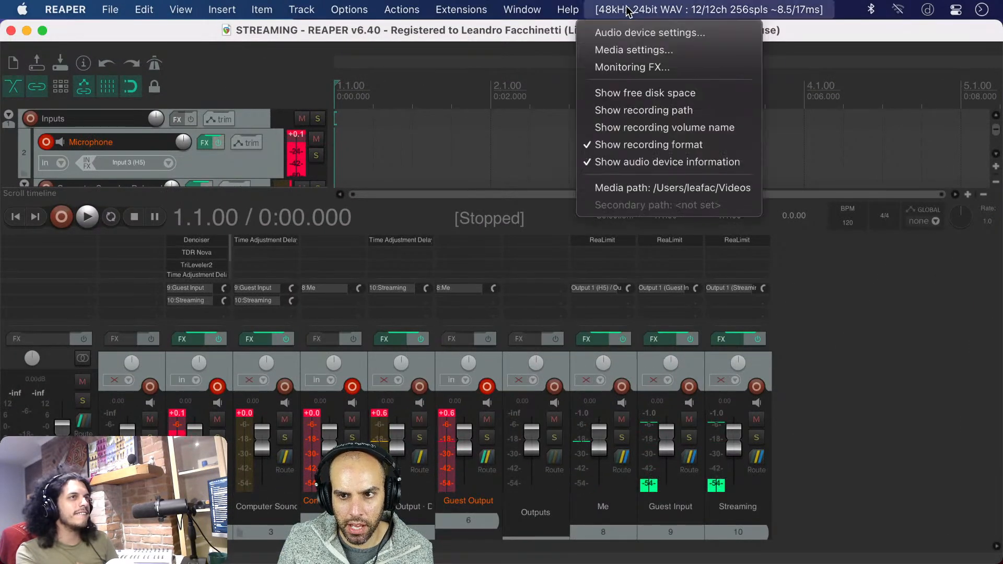
pyautogui.click(641, 34)
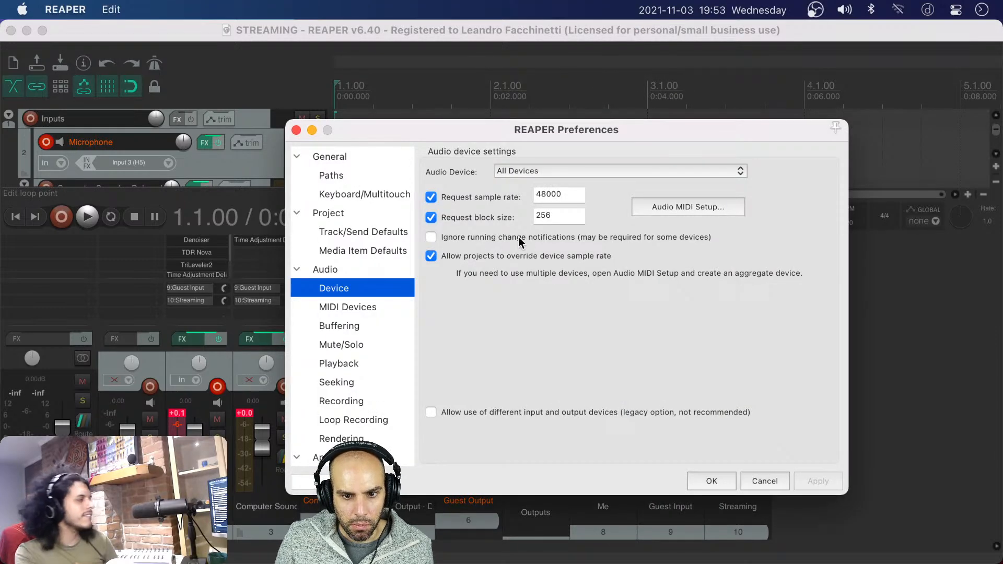
# Set the STREAMING session's requested block size to 512, apply it, and minimize that project's window
pyautogui.click(565, 220)
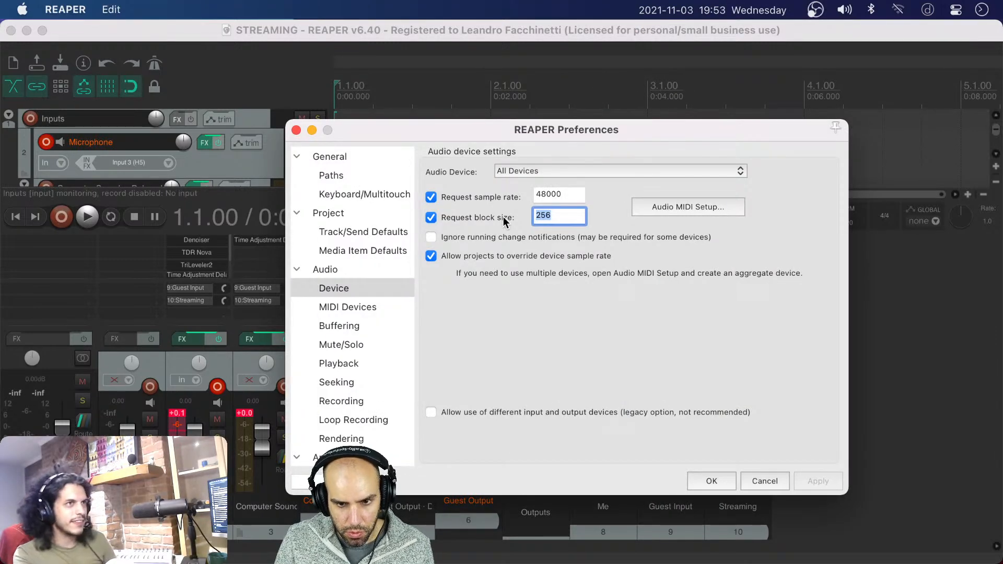
pyautogui.write('512')
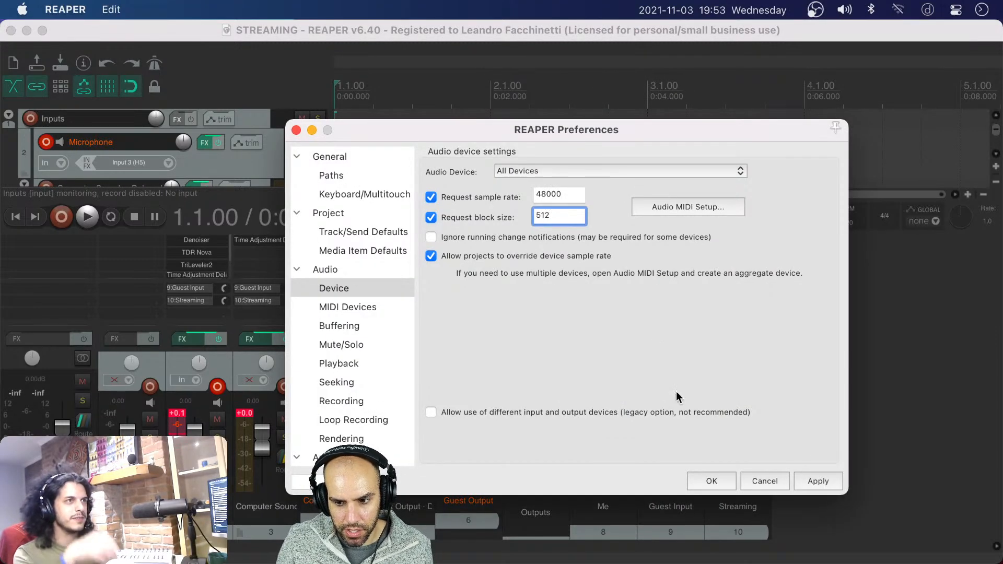
pyautogui.click(817, 479)
pyautogui.click(711, 480)
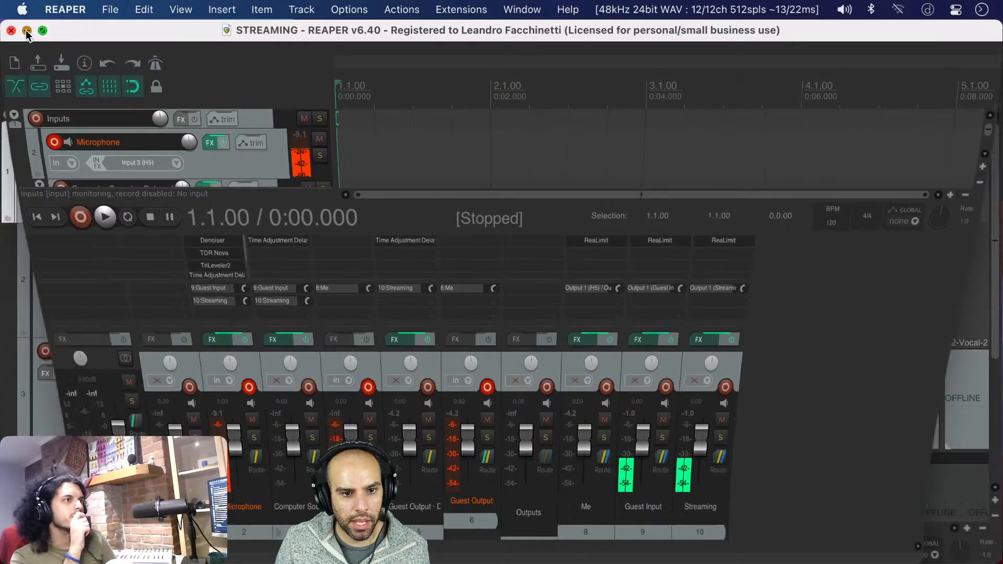
pyautogui.click(26, 34)
# Play the vocal from the middle of the last Verse 2 clip, stop, and return the edit cursor there
pyautogui.moveTo(365, 176); pyautogui.dragTo(335, 139)
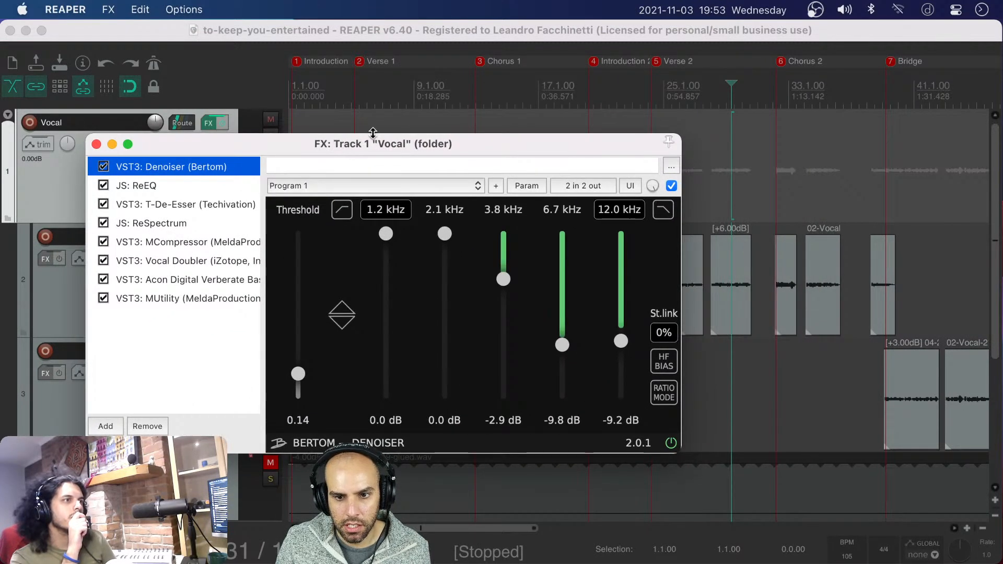
pyautogui.moveTo(431, 141)
pyautogui.mouseDown()
pyautogui.moveTo(479, 156)
pyautogui.moveTo(440, 156)
pyautogui.mouseUp()
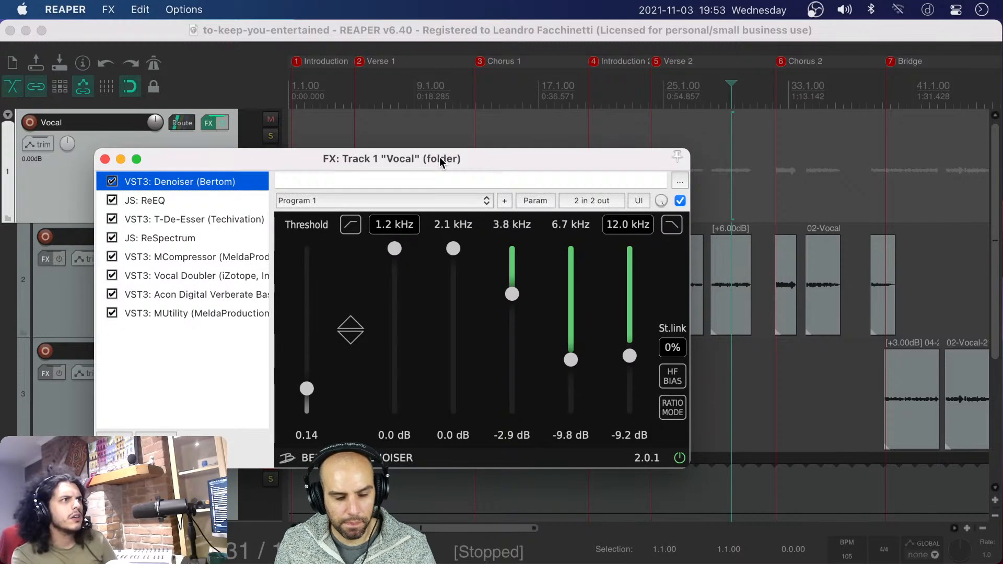
pyautogui.moveTo(442, 161); pyautogui.dragTo(433, 161)
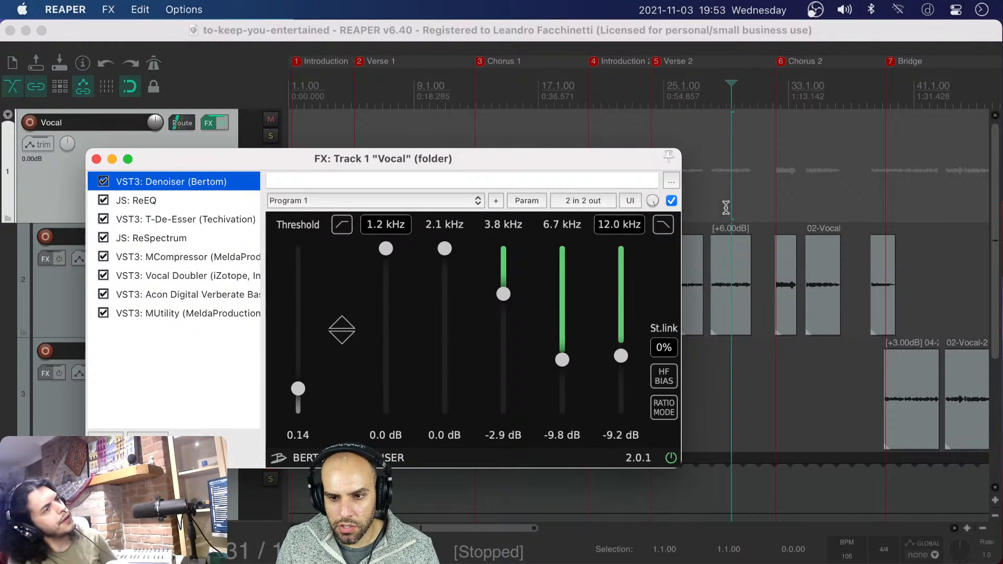
pyautogui.click(730, 198)
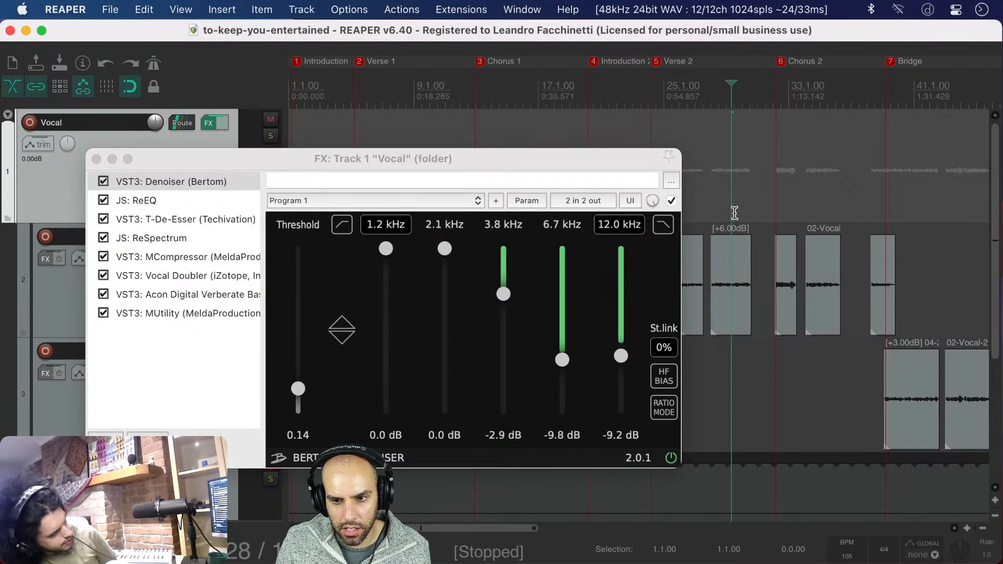
pyautogui.press('space')
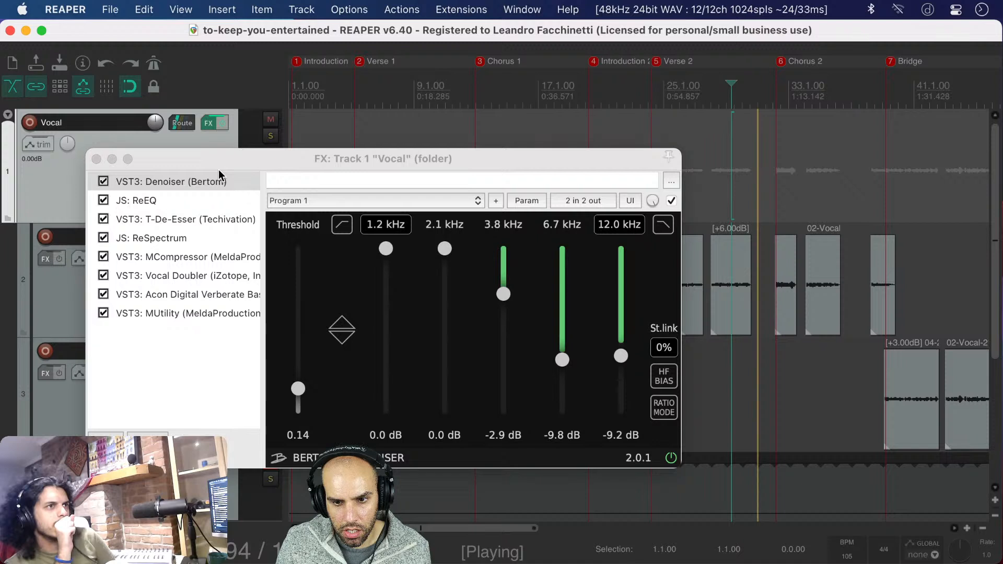
pyautogui.press('space')
pyautogui.click(733, 218)
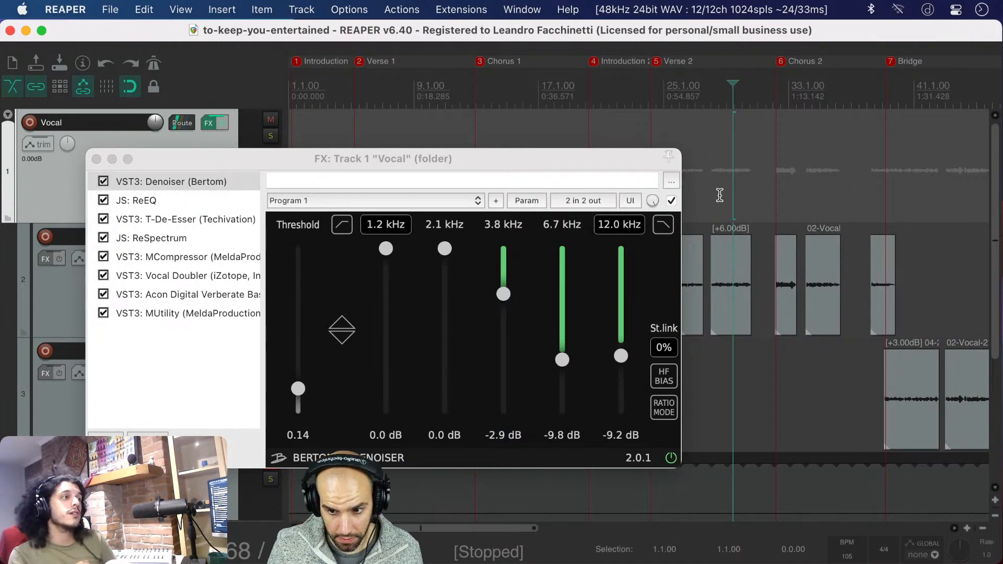
# Extend the end of the last Verse 2 vocal clip slightly and add a short fade-out to it
pyautogui.scroll(10, 750, 250)
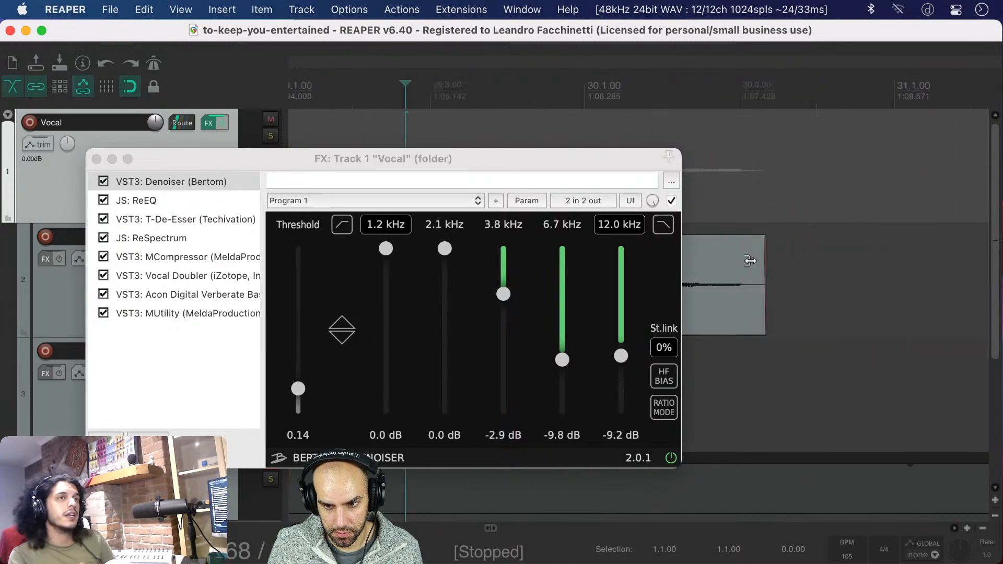
pyautogui.moveTo(767, 255); pyautogui.dragTo(780, 254)
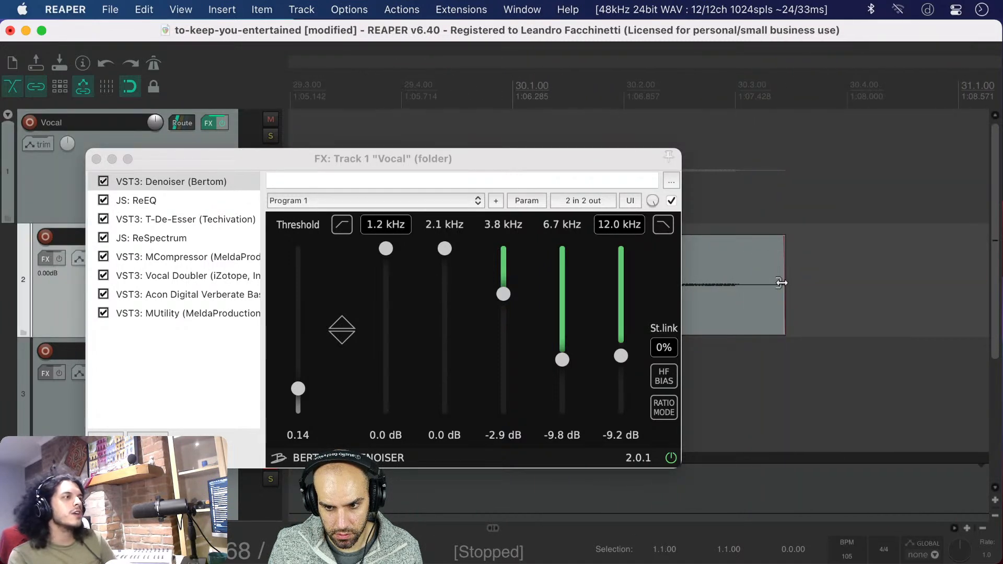
pyautogui.moveTo(779, 242); pyautogui.dragTo(743, 245)
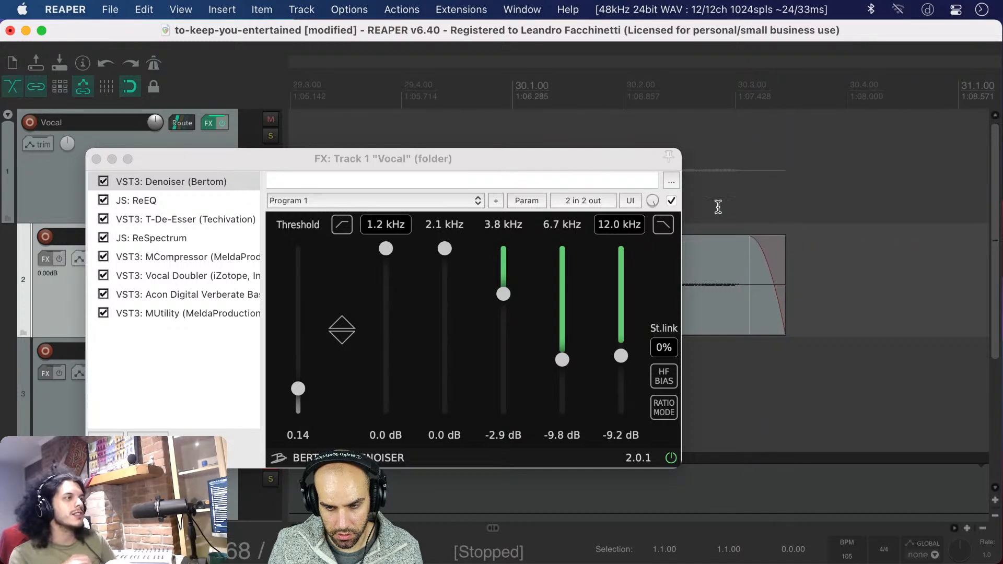
pyautogui.scroll(-10, 713, 186)
# Move the Vocal effects window clear of the Verse 2 clips and save the project
pyautogui.moveTo(644, 165); pyautogui.dragTo(493, 146)
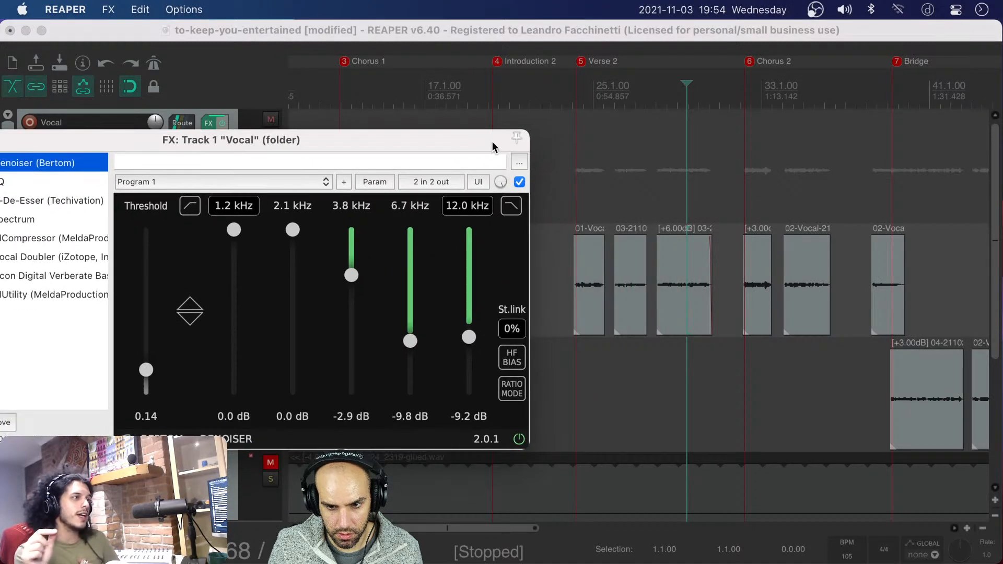
pyautogui.scroll(4, 701, 243)
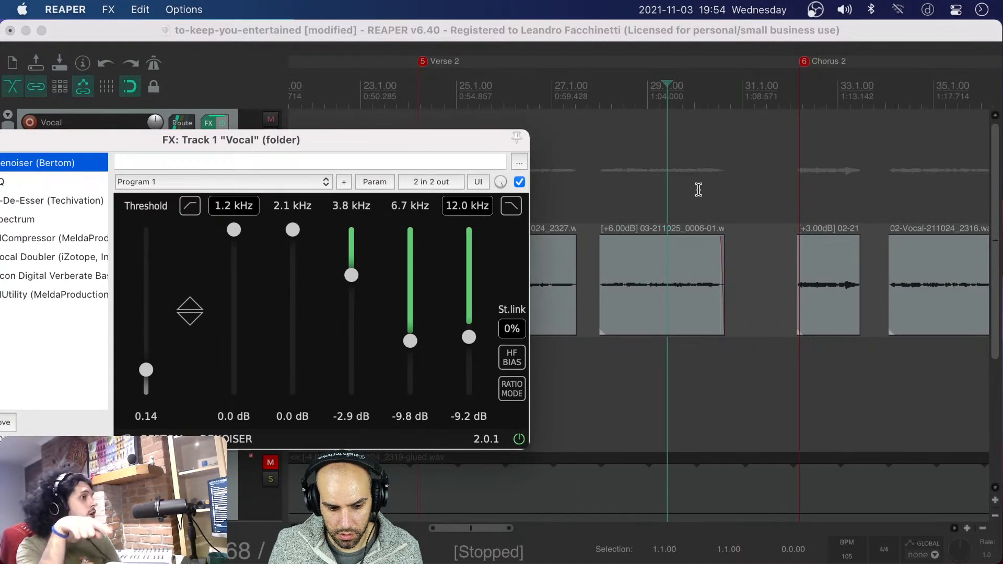
pyautogui.click(654, 34)
pyautogui.press('super+s')
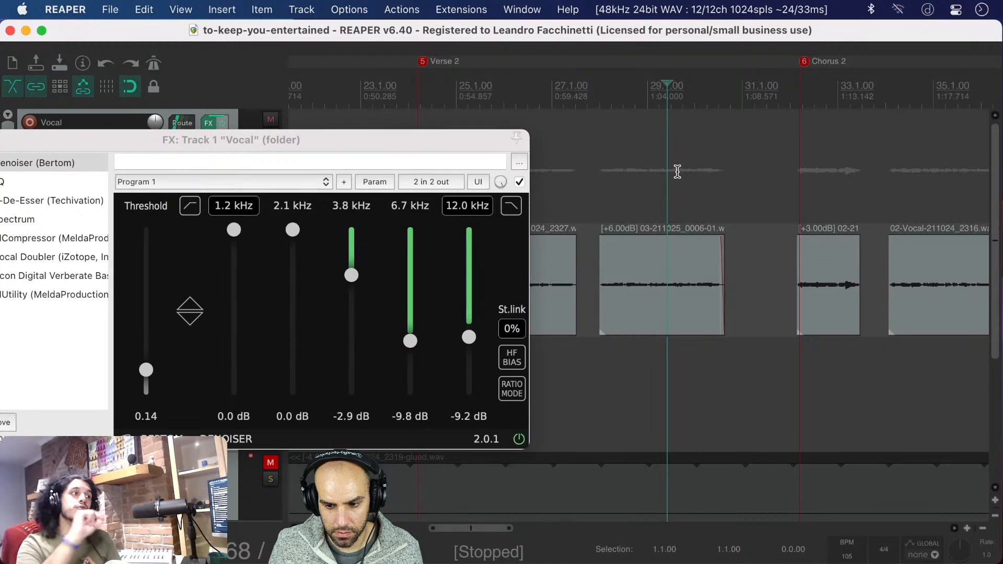
pyautogui.click(439, 139)
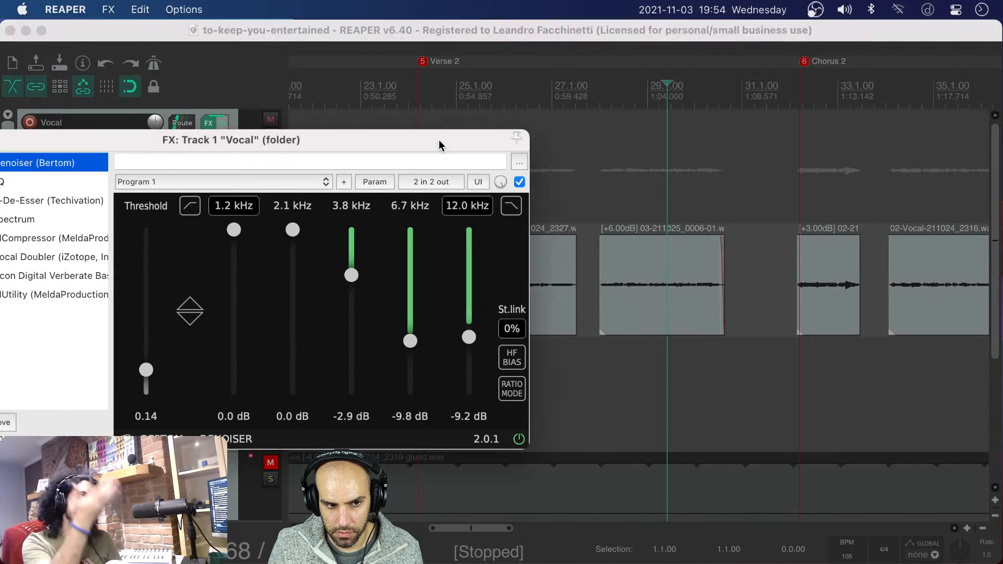
pyautogui.moveTo(439, 139); pyautogui.dragTo(510, 155)
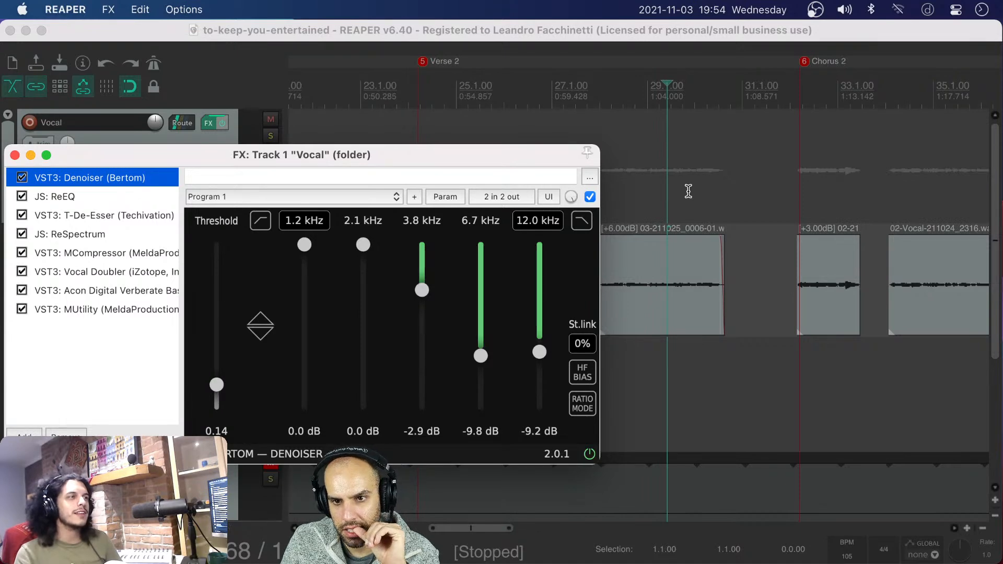
pyautogui.moveTo(497, 153); pyautogui.dragTo(512, 138)
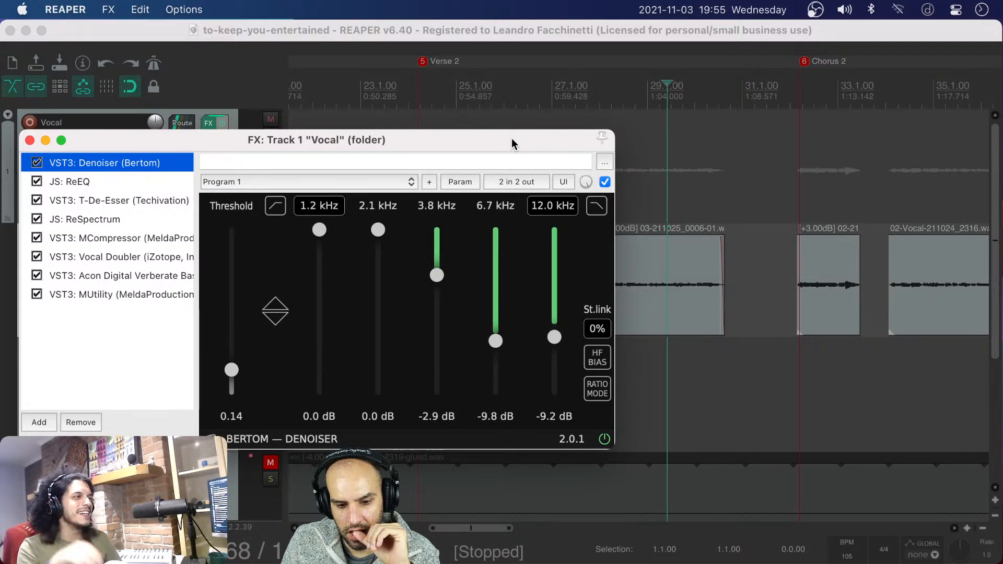
pyautogui.moveTo(512, 138); pyautogui.dragTo(506, 143)
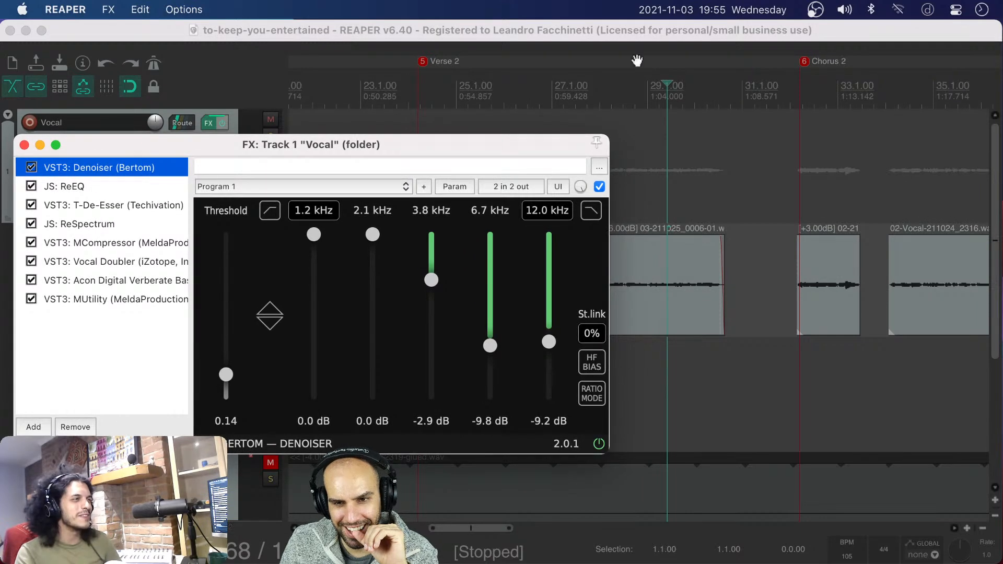
# Play the last Verse 2 vocal clip from around bar 29 through its faded ending and stop playback
pyautogui.click(639, 34)
pyautogui.click(683, 207)
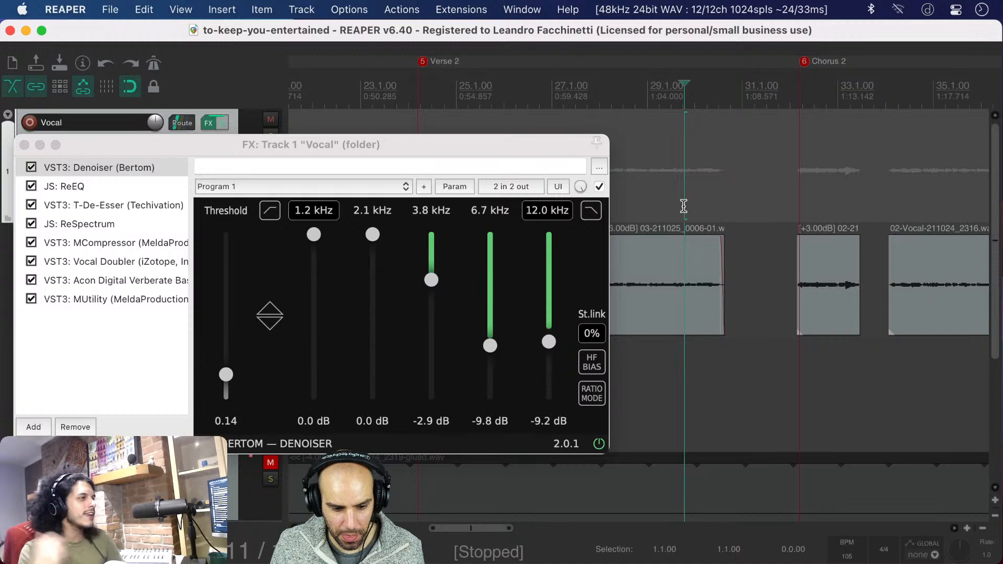
pyautogui.click(661, 206)
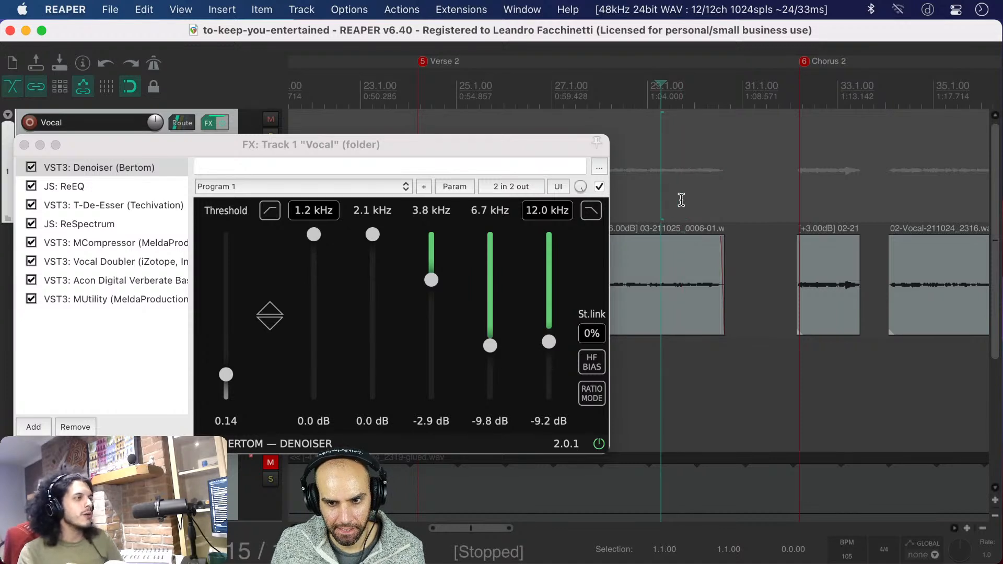
pyautogui.click(682, 201)
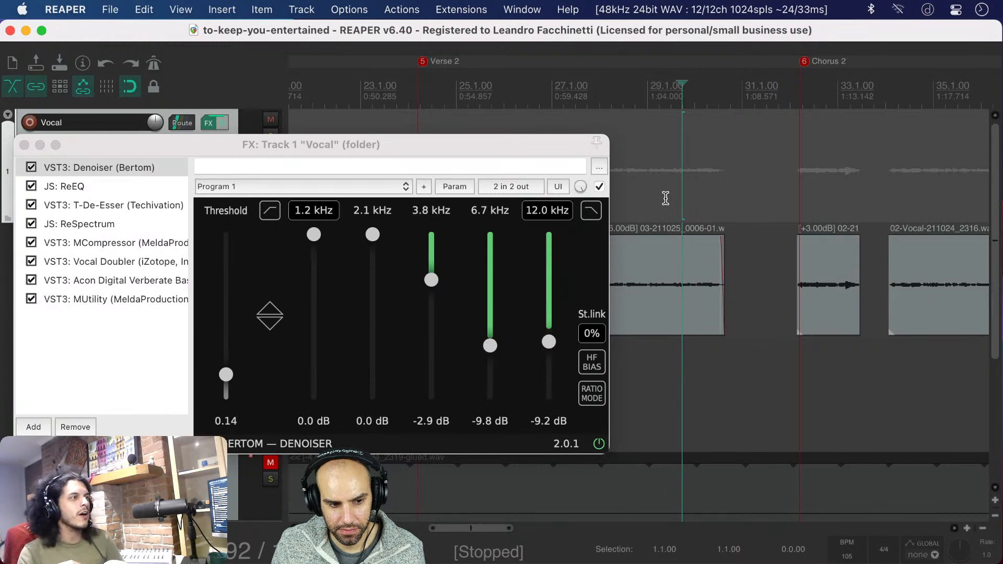
pyautogui.click(665, 198)
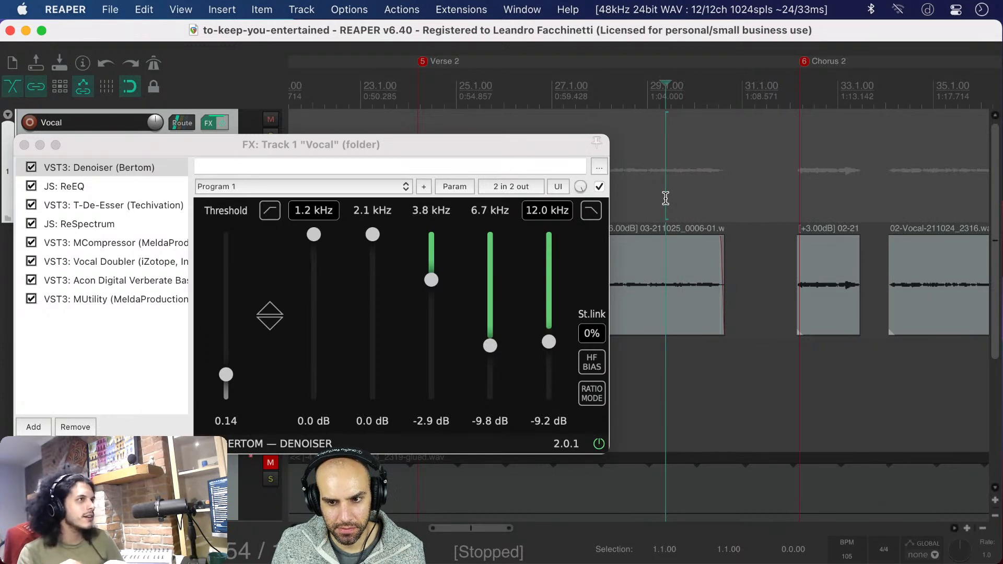
pyautogui.press('space')
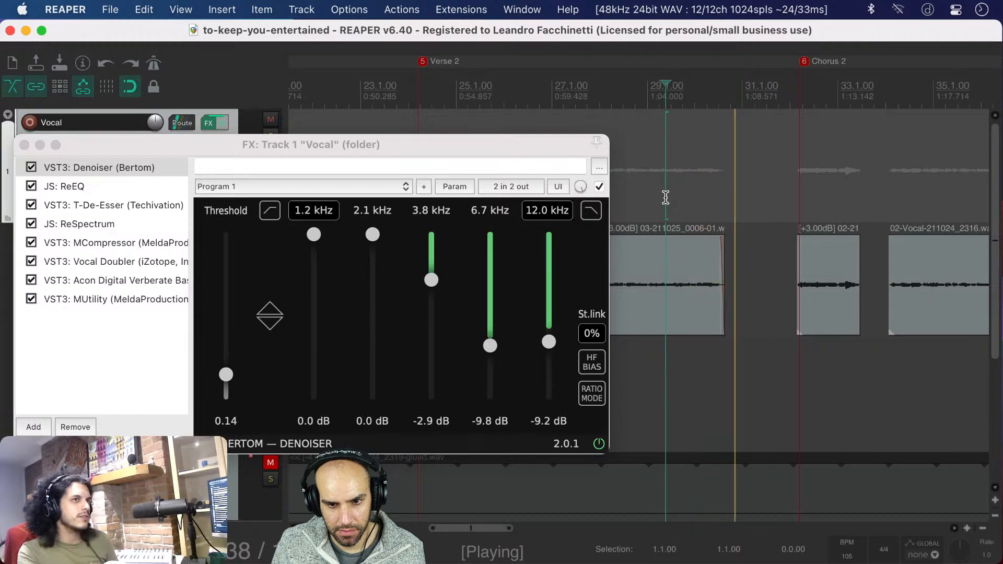
pyautogui.press('space')
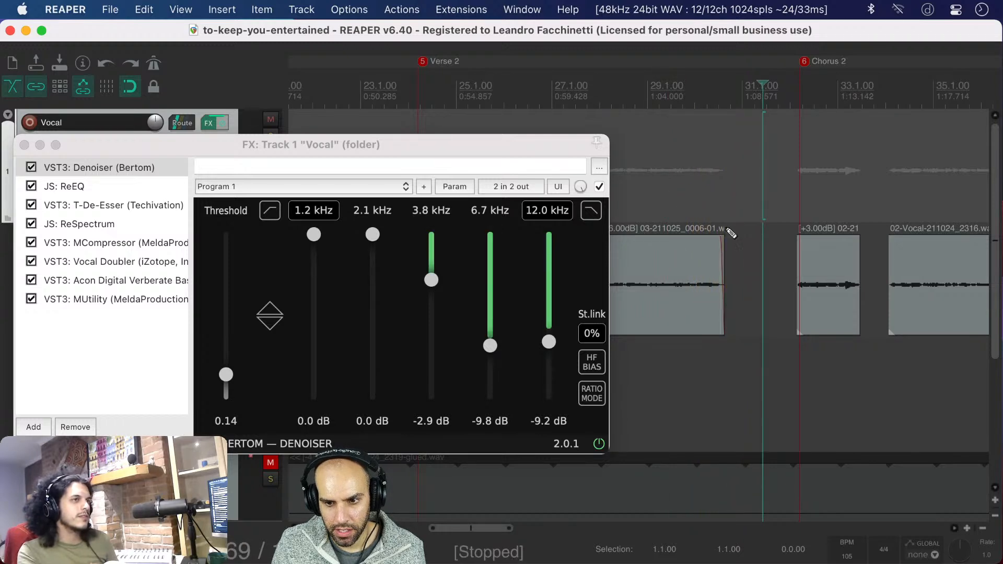
# Lengthen the fade-out on the last Verse 2 vocal clip and place the edit cursor around bar 29
pyautogui.scroll(3, 730, 238)
pyautogui.scroll(1, 730, 238)
pyautogui.moveTo(700, 256)
pyautogui.mouseDown()
pyautogui.moveTo(681, 257)
pyautogui.moveTo(686, 247)
pyautogui.mouseUp()
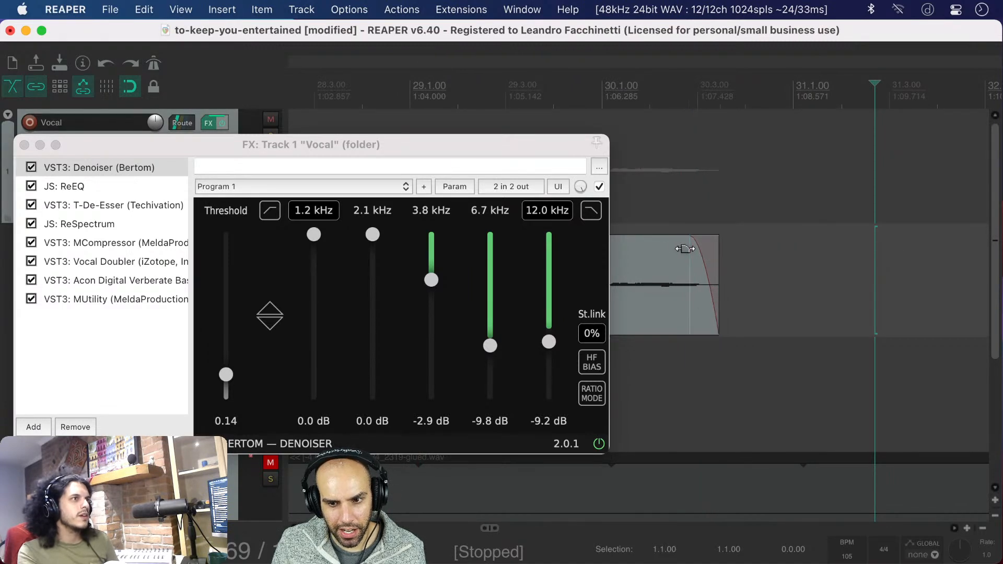
pyautogui.scroll(-4, 668, 198)
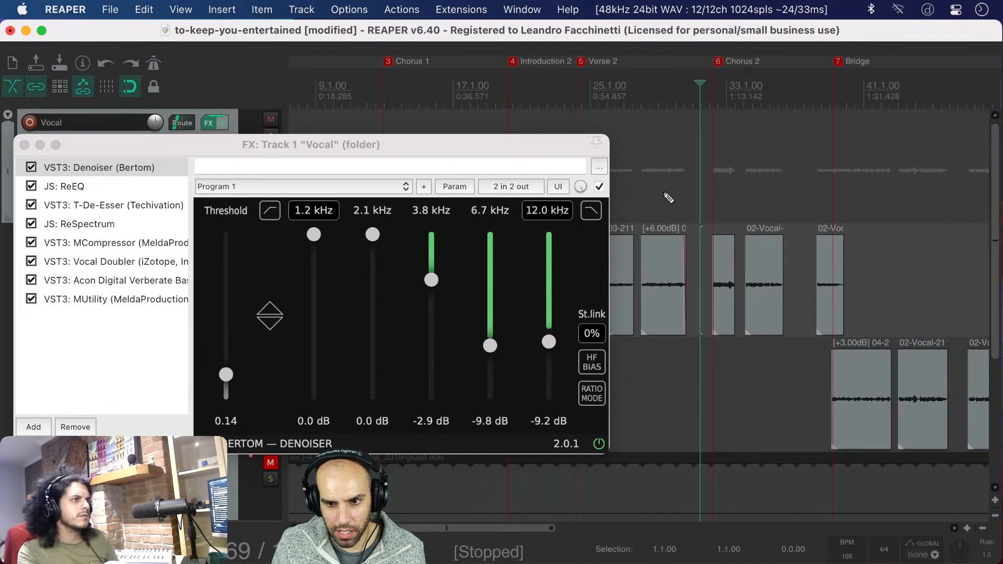
pyautogui.click(666, 192)
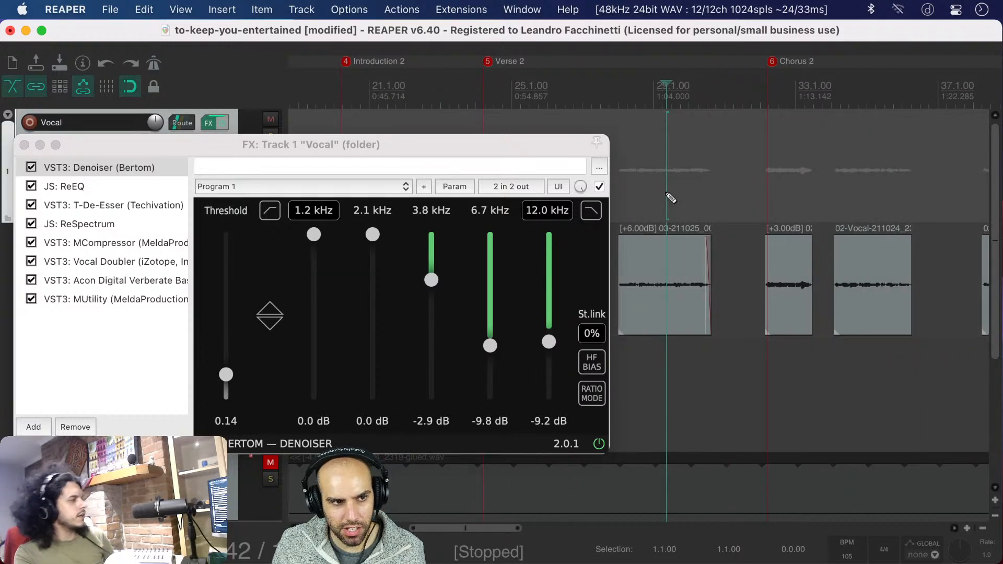
# Save the project, play the last Verse 2 vocal clip from around bar 29, and reset the edit cursor near bar 29
pyautogui.press('super+s')
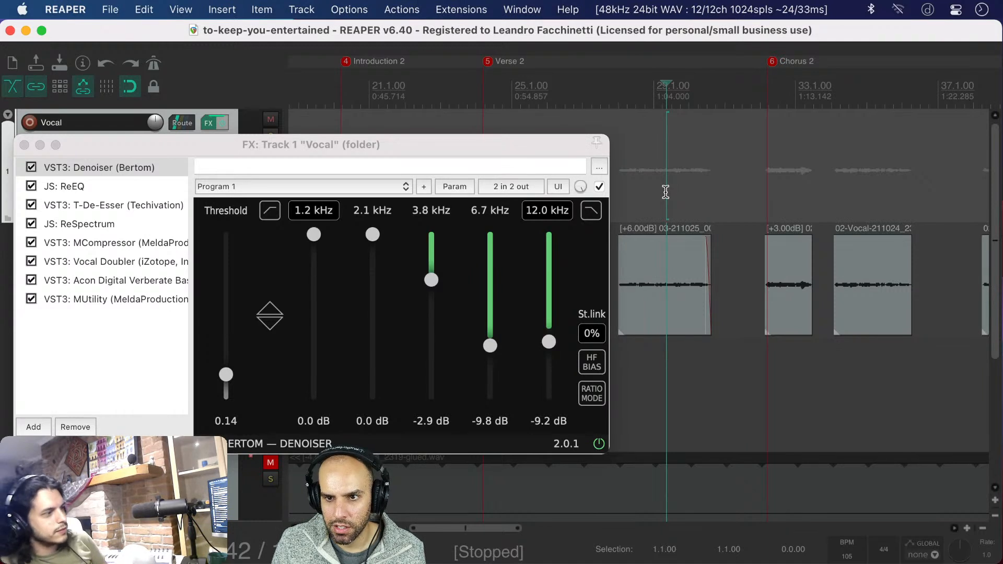
pyautogui.press('space')
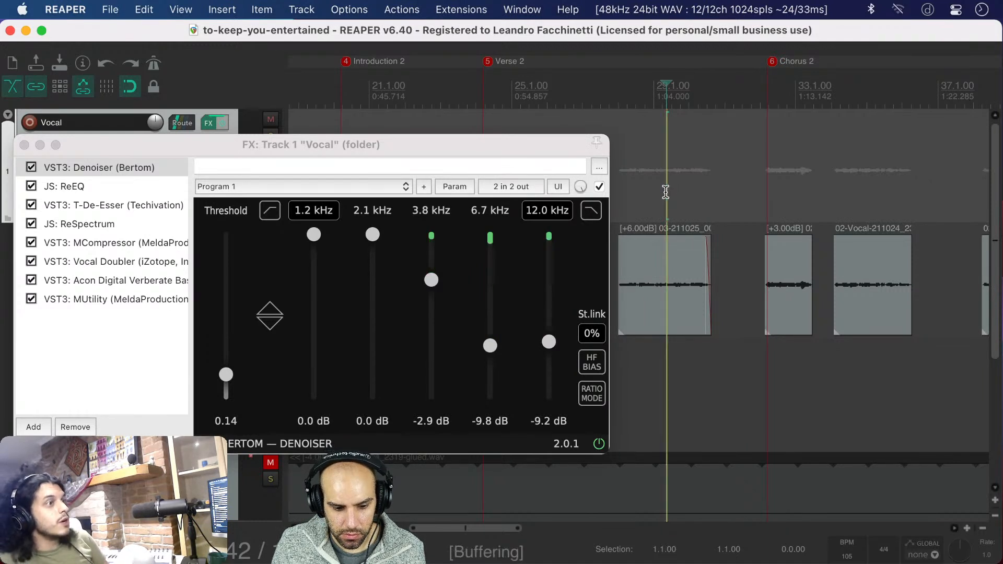
pyautogui.press('space')
pyautogui.click(661, 192)
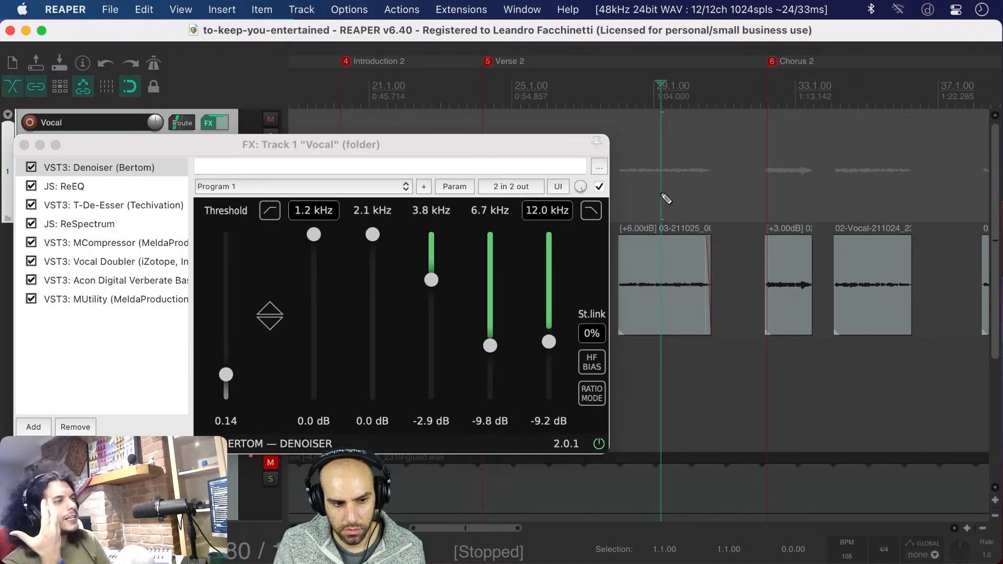
pyautogui.press('super+Tab')
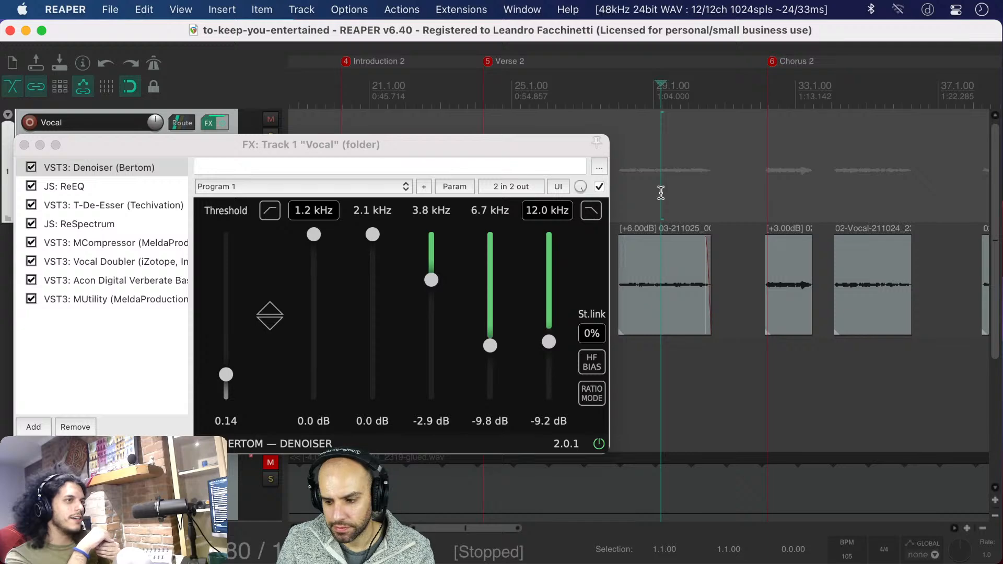
pyautogui.press('super+Tab')
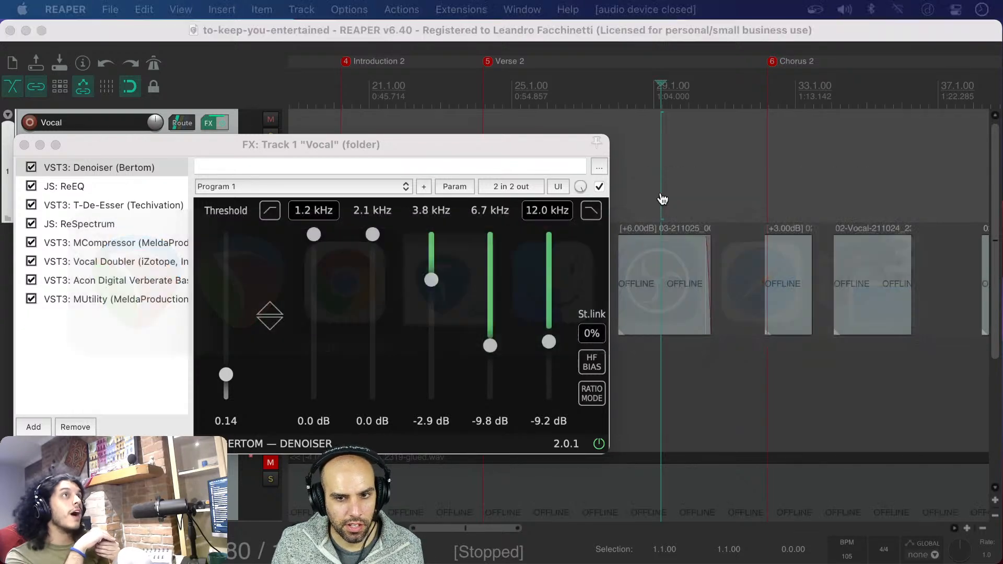
pyautogui.hotkey('ctrl', 'Up')
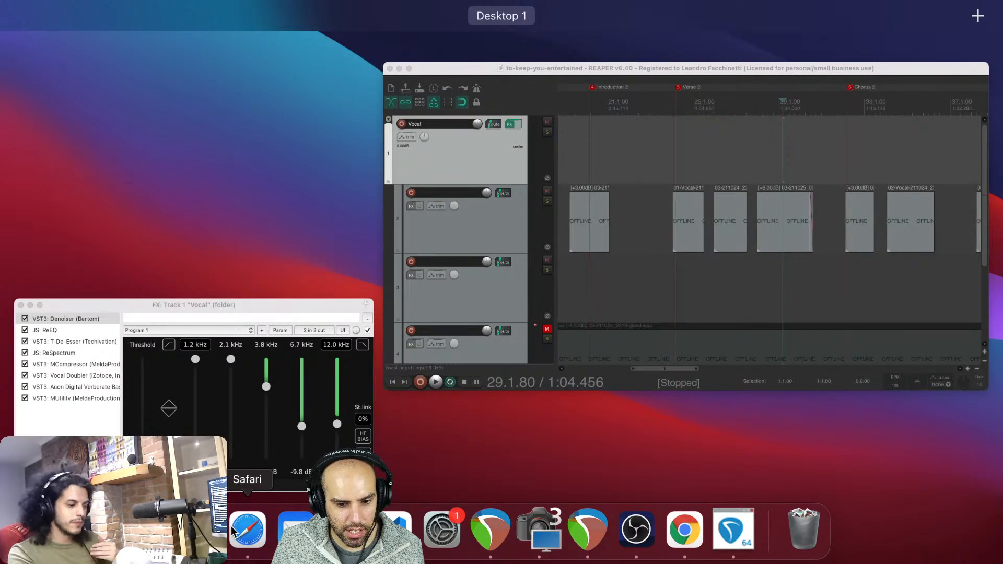
pyautogui.hotkey('ctrl', 'Up')
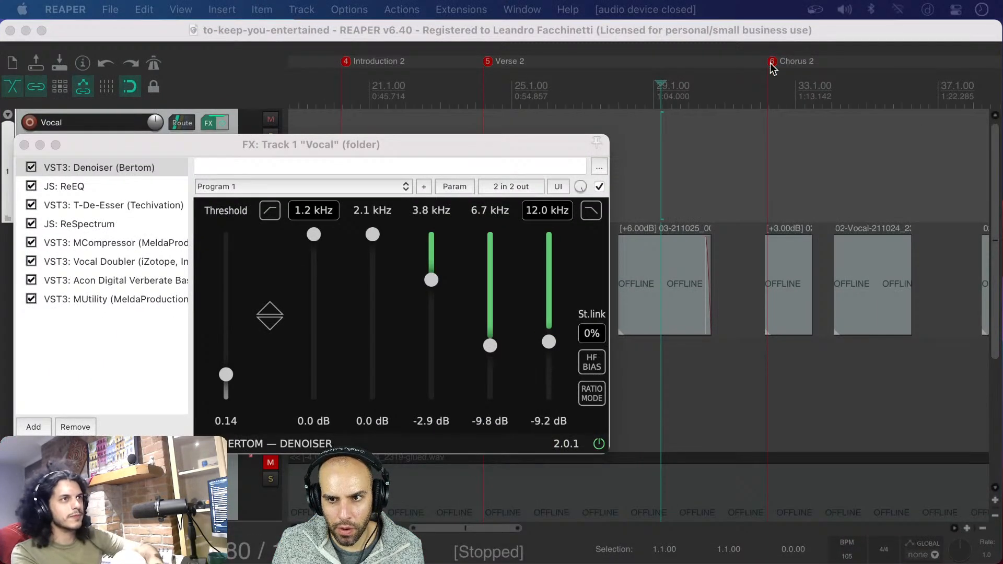
# Bring REAPER back into focus and close the Vocal track's effects window
pyautogui.click(774, 33)
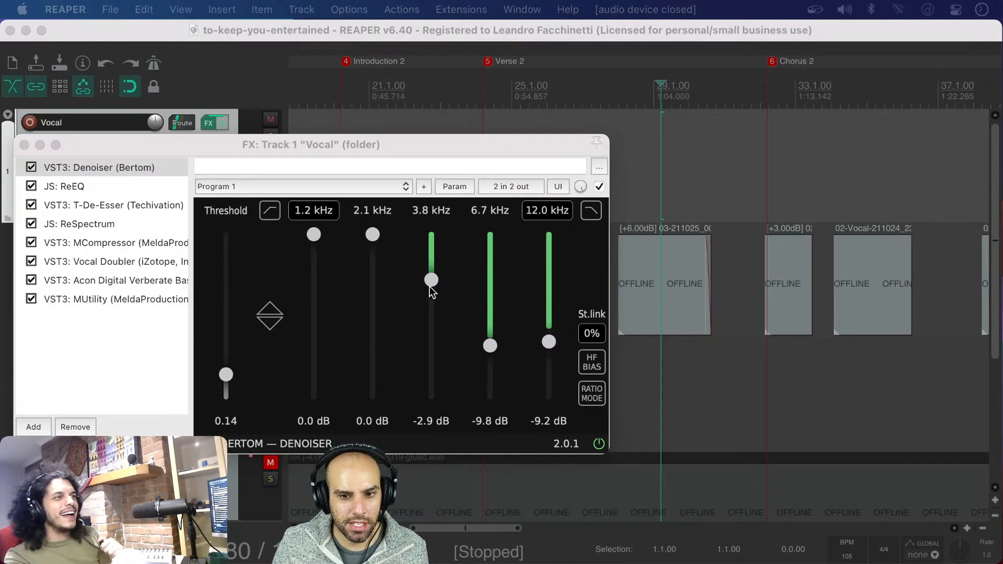
pyautogui.moveTo(418, 155); pyautogui.dragTo(582, 86)
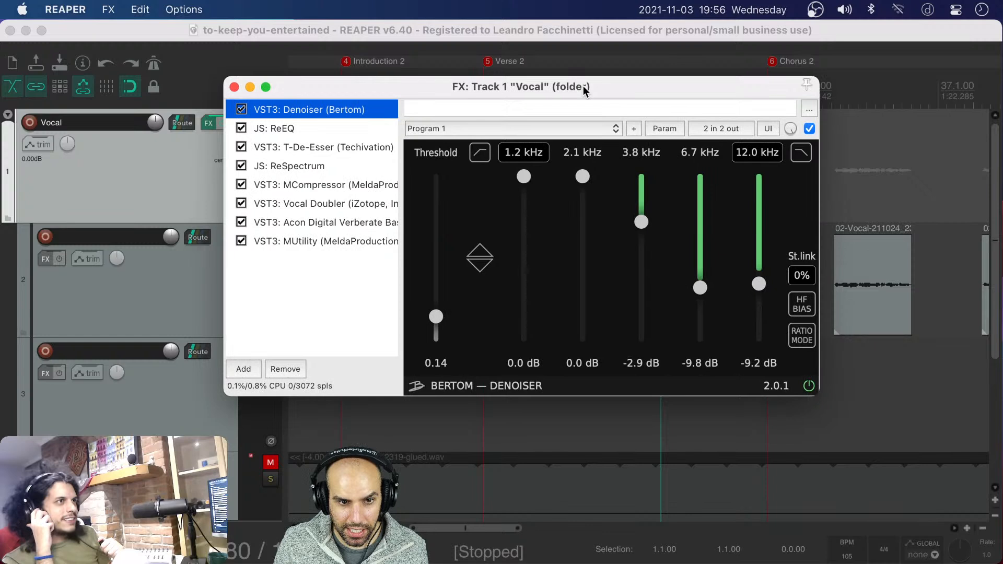
pyautogui.click(235, 88)
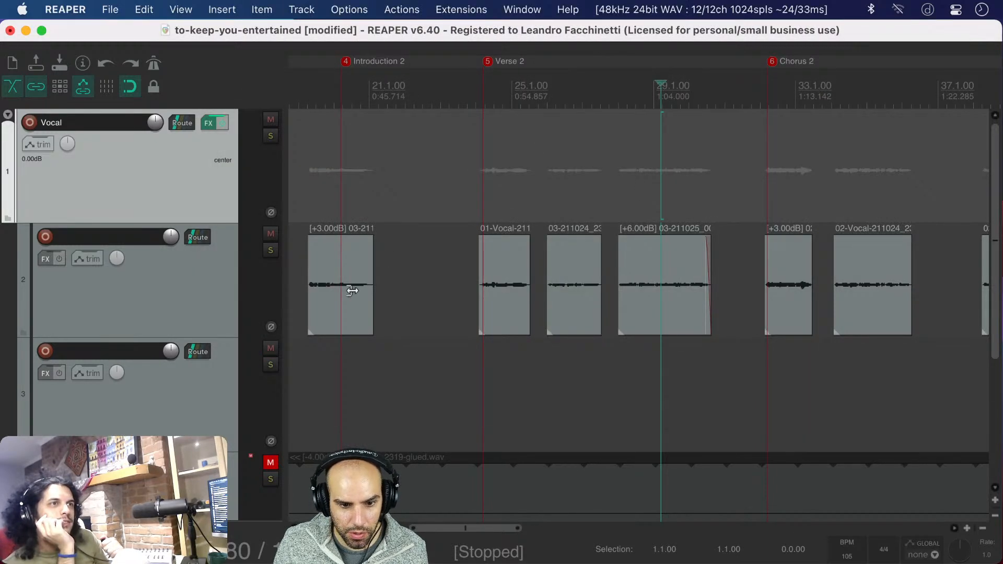
# Play from just before Verse 2 through the faded ending of its last vocal clip, stop playback, and save the project
pyautogui.click(456, 370)
pyautogui.press('space')
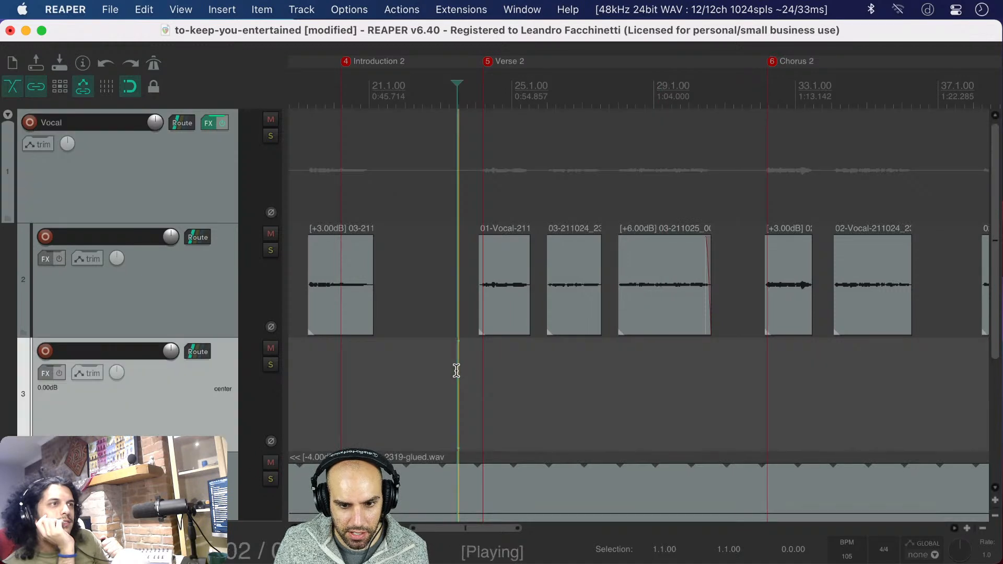
pyautogui.click(658, 380)
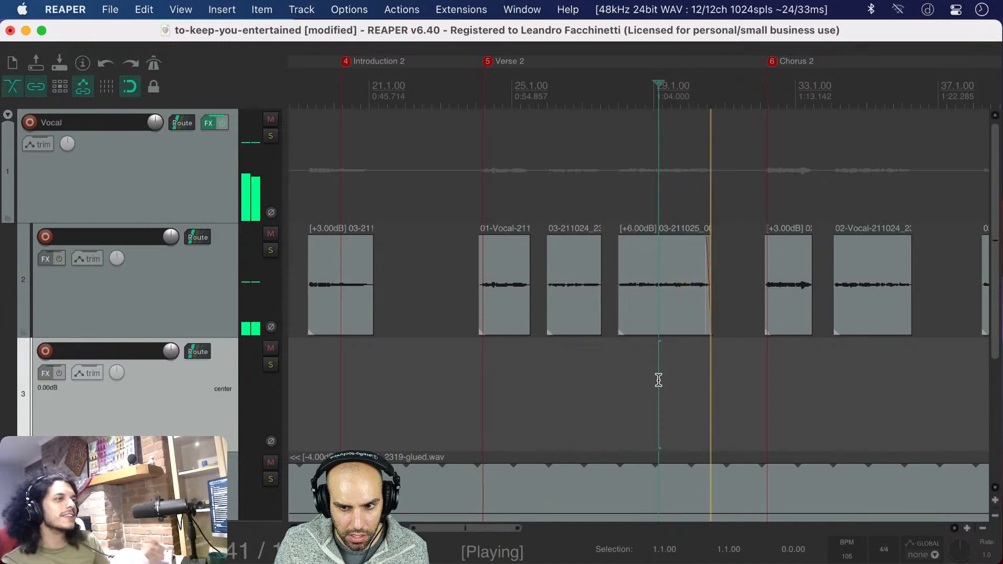
pyautogui.click(677, 380)
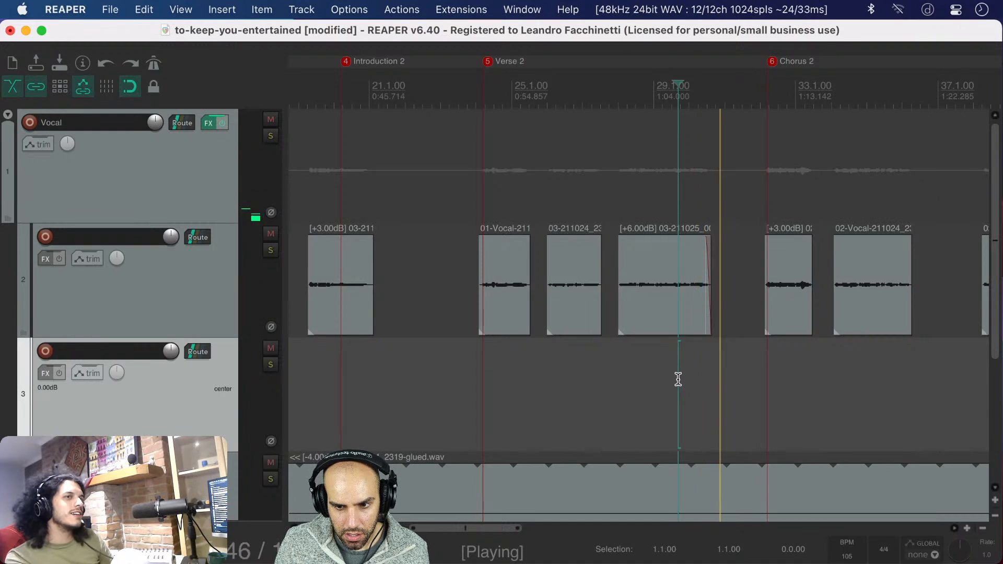
pyautogui.click(678, 380)
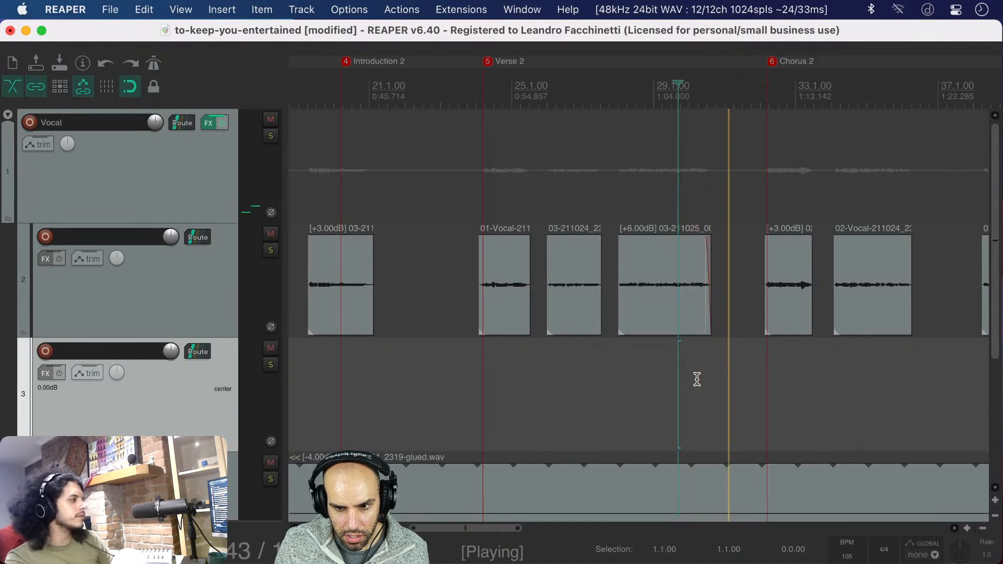
pyautogui.click(690, 380)
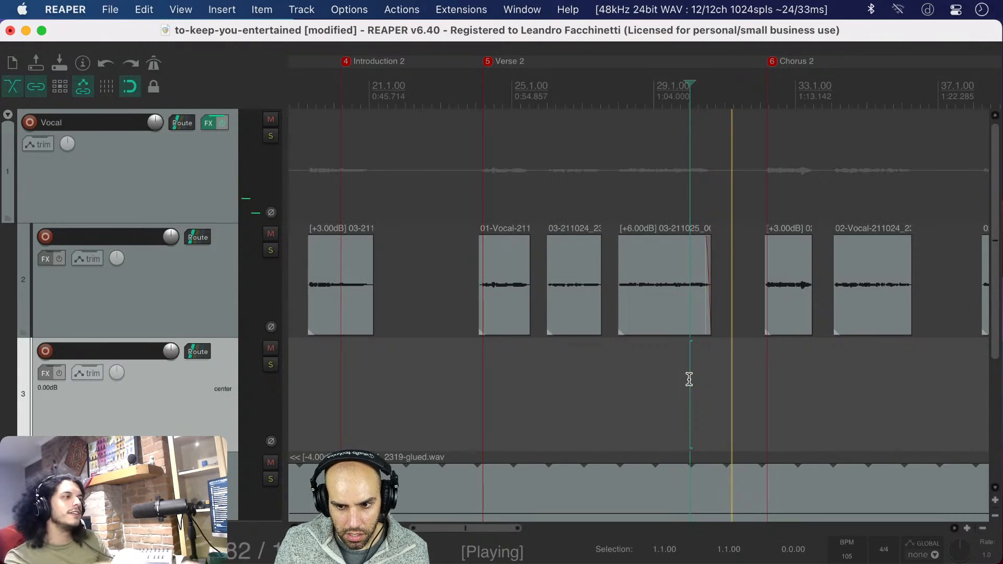
pyautogui.press('space')
pyautogui.scroll(-6, 689, 379)
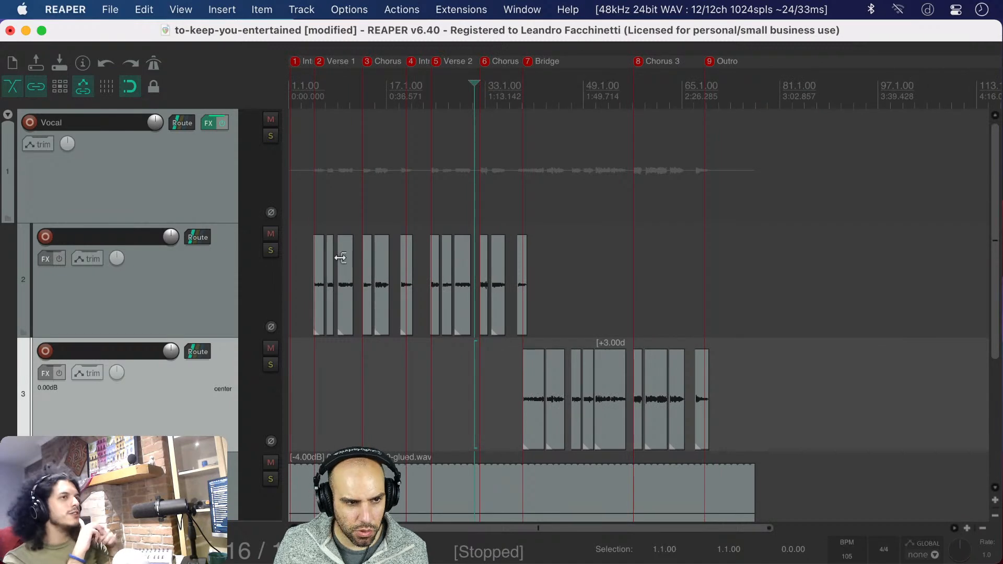
pyautogui.press('super+s')
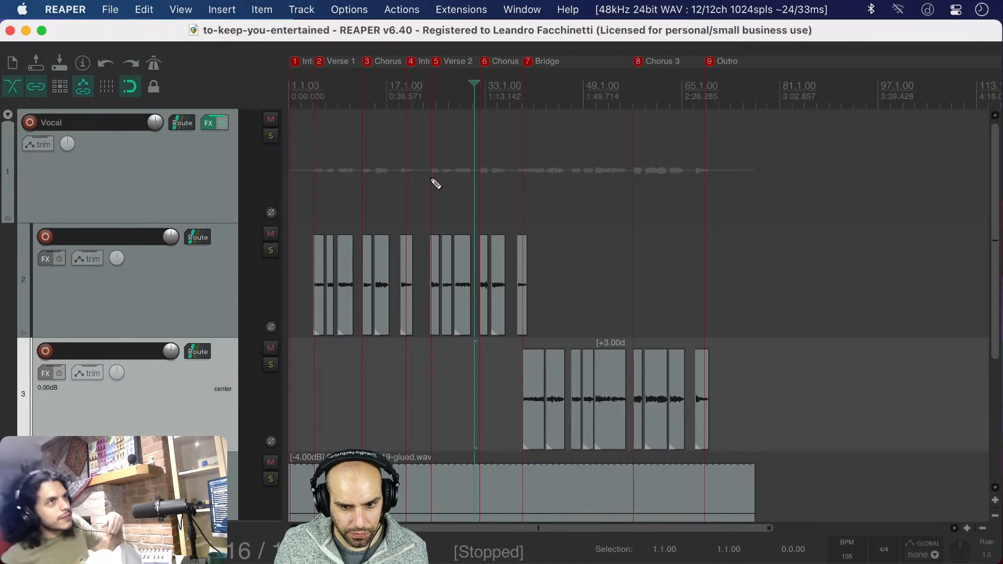
pyautogui.keyDown('ctrl'); pyautogui.scroll(-6, 435, 183); pyautogui.keyUp('ctrl')
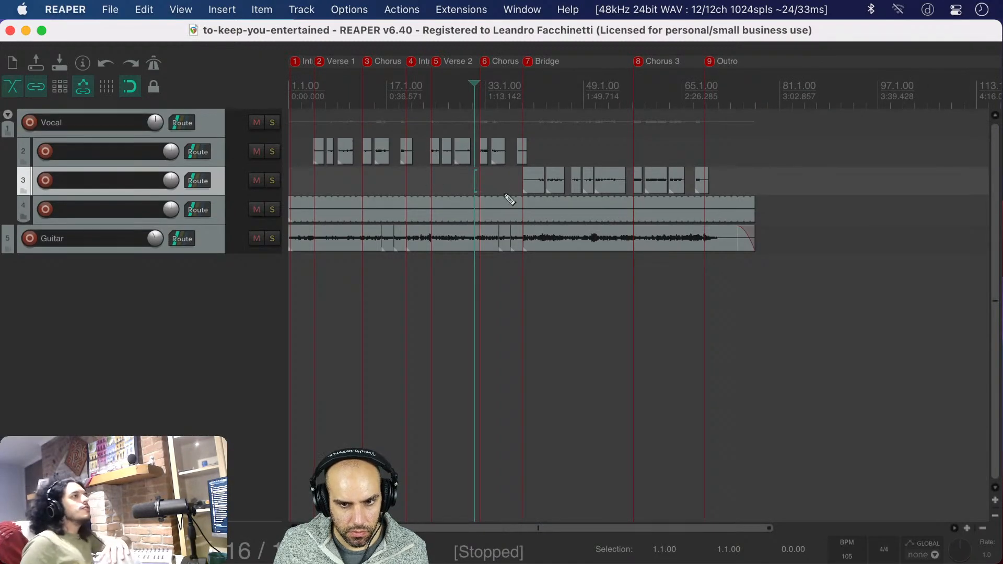
pyautogui.scroll(4, 509, 200)
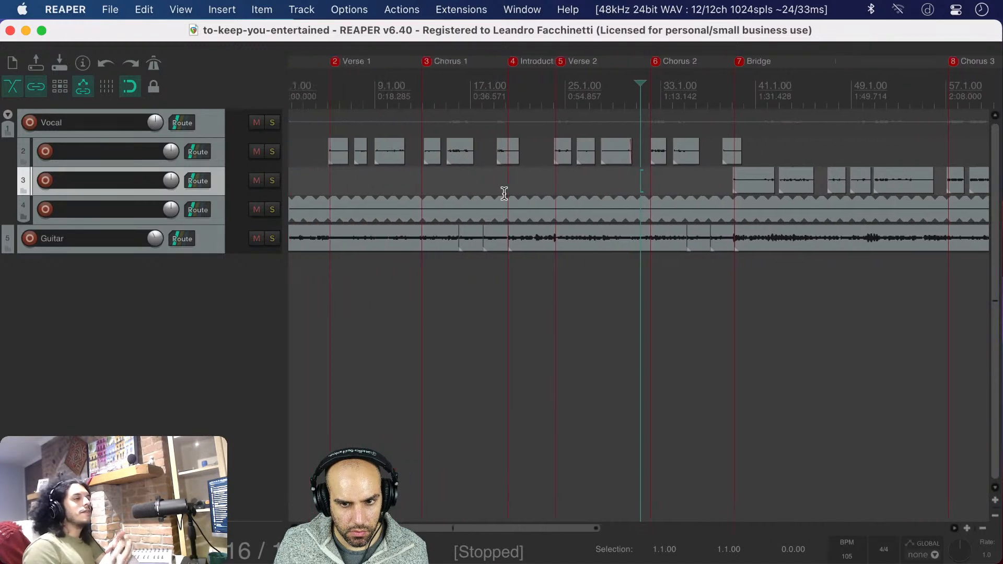
pyautogui.hscroll(-1, 504, 194)
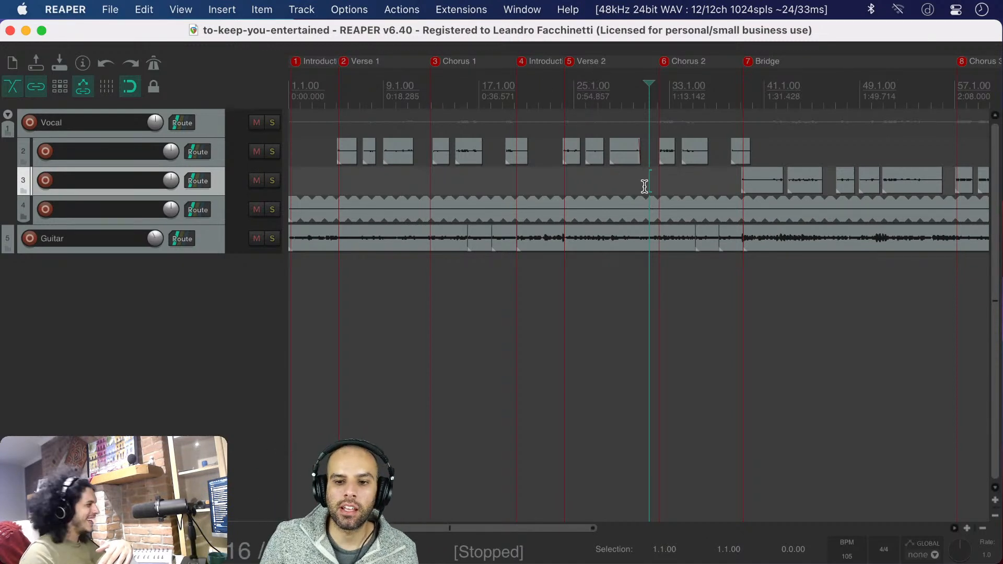
pyautogui.scroll(1, 653, 194)
pyautogui.scroll(3, 653, 195)
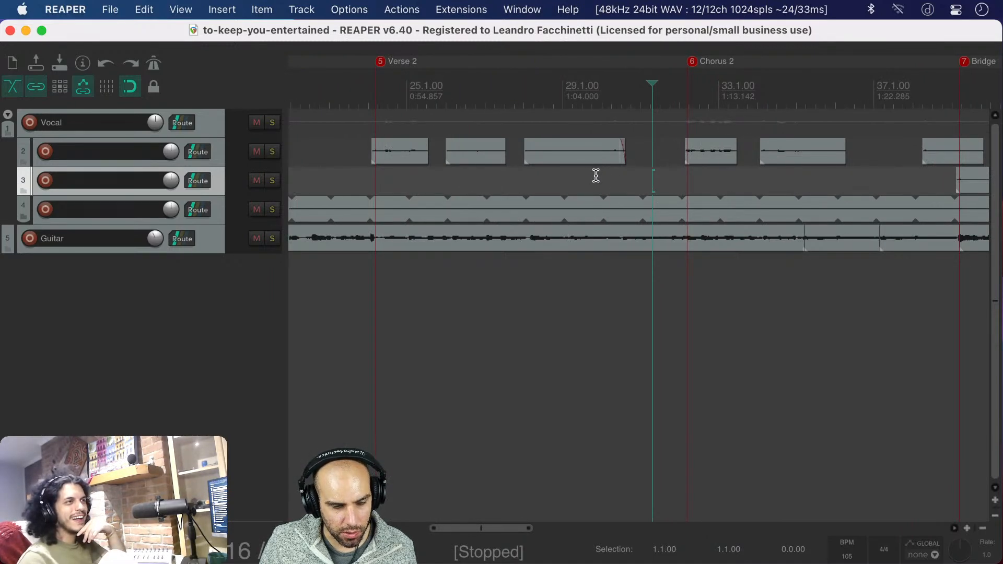
pyautogui.scroll(2, 601, 181)
pyautogui.scroll(2, 595, 179)
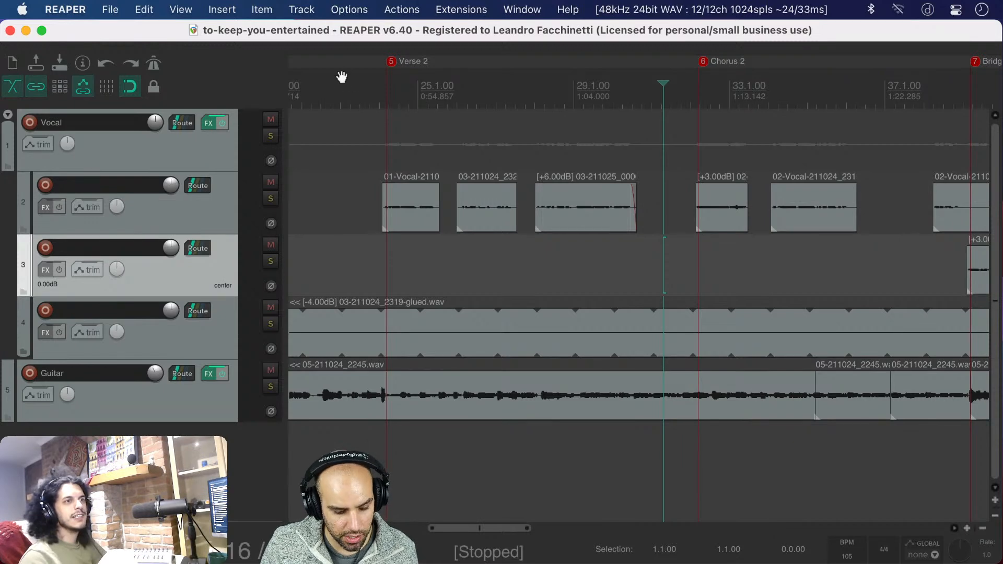
# Open the Render to File settings for the project and shift the dialog over the middle of the arrangement
pyautogui.press('super+alt+r')
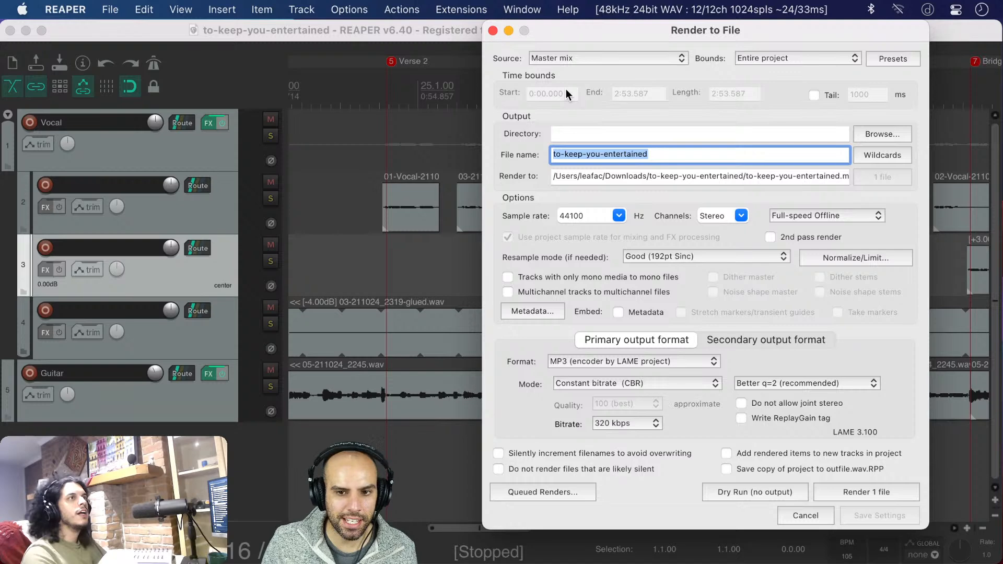
pyautogui.moveTo(581, 33); pyautogui.dragTo(516, 33)
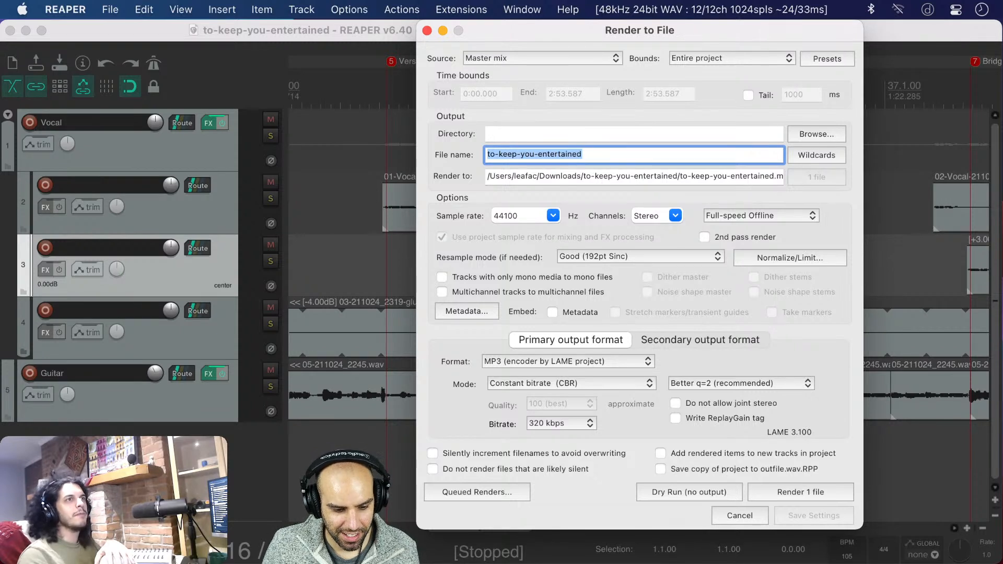
# Switch to Chrome and read the latest messages in the YouTube live chat
pyautogui.press('super+Tab')
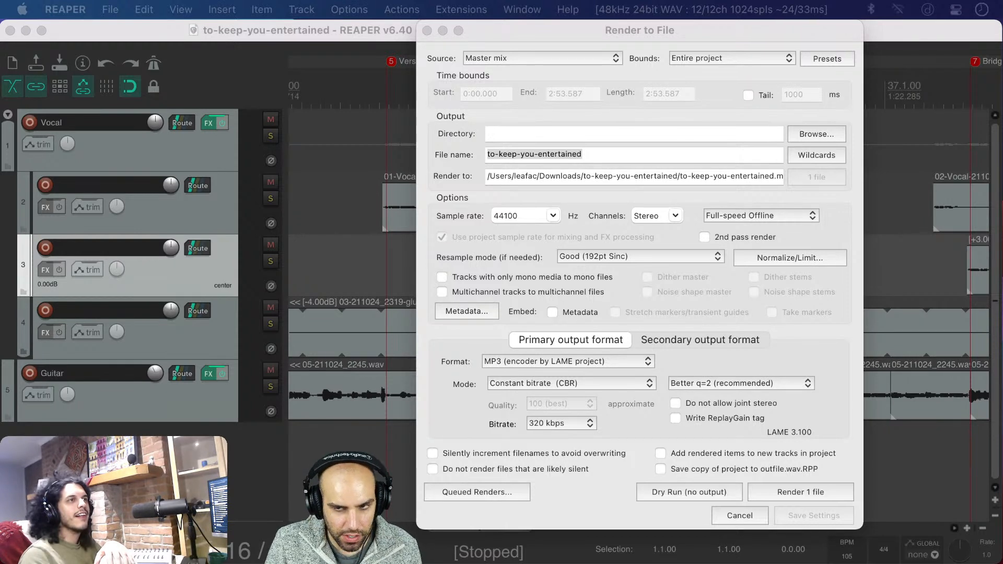
pyautogui.press('super+Tab')
pyautogui.press('super+Tab')
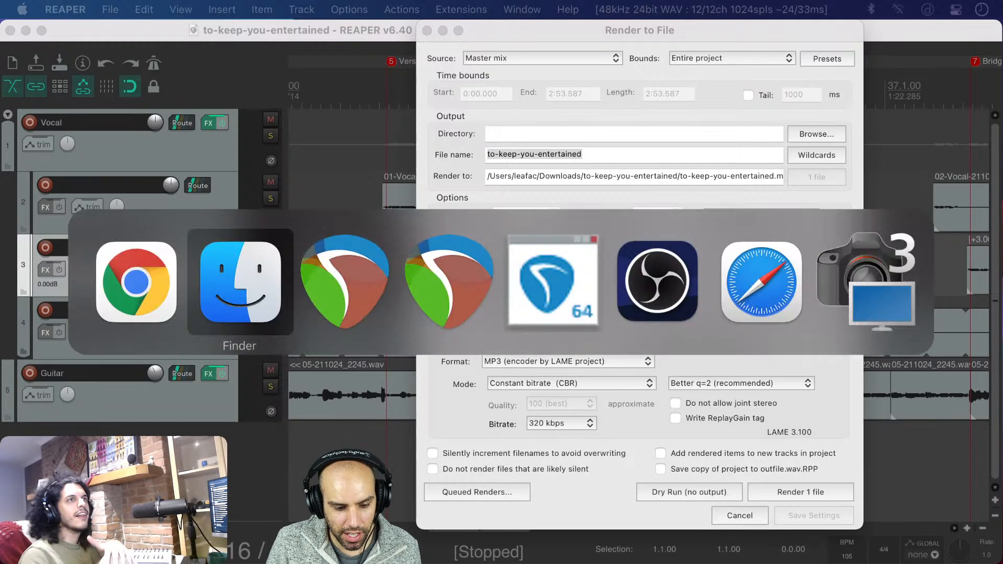
pyautogui.press('super+Tab')
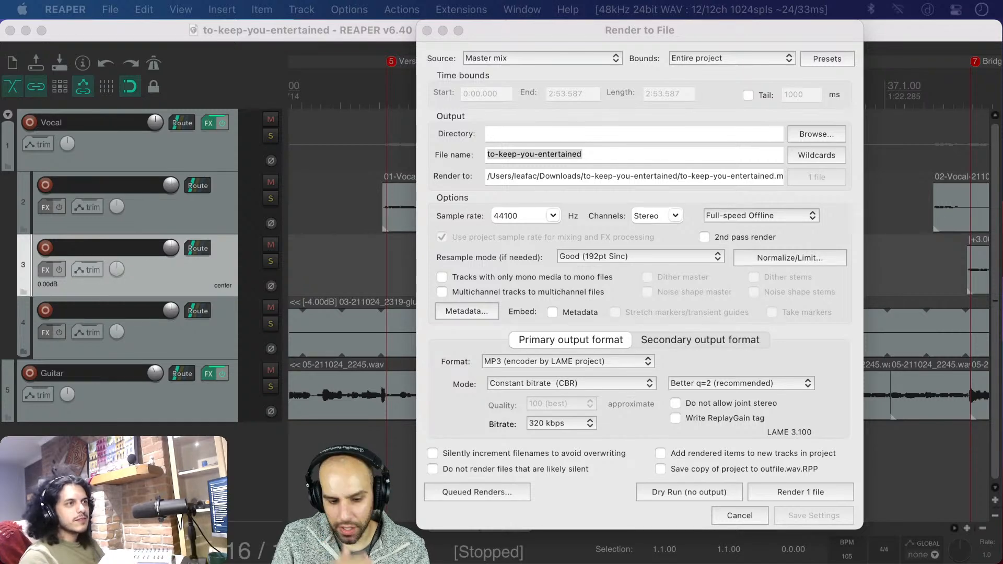
pyautogui.press('super+Tab')
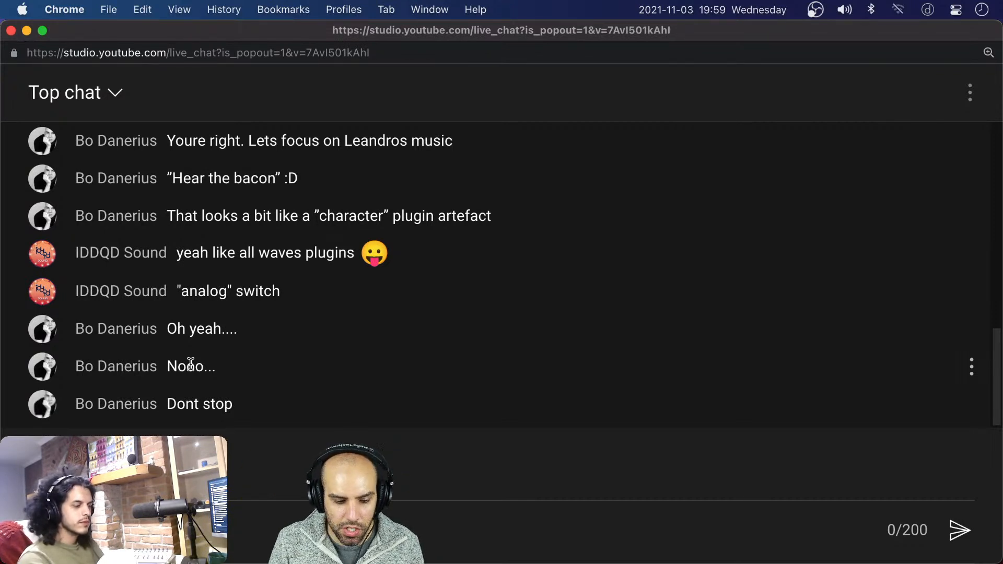
pyautogui.moveTo(193, 367)
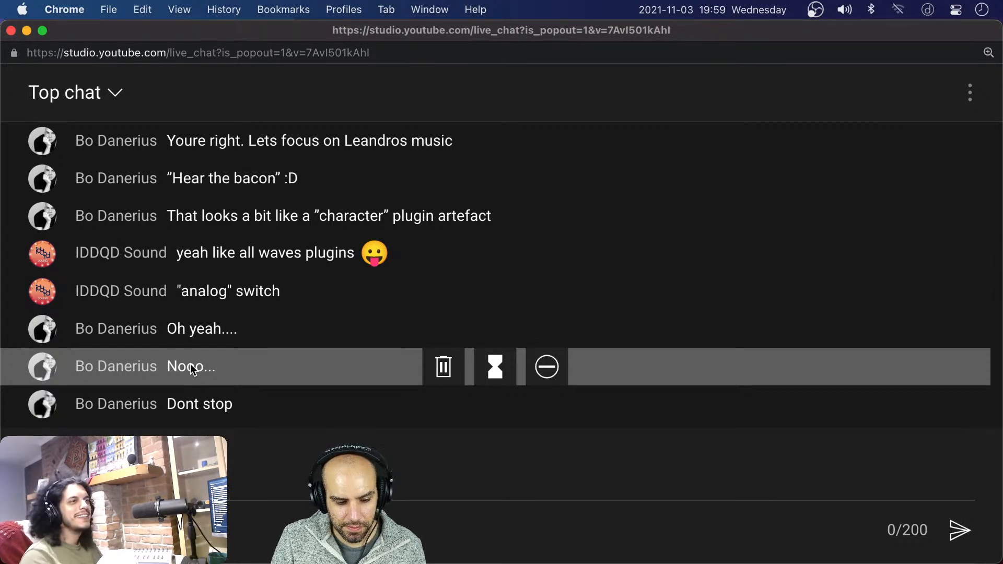
pyautogui.press('super+Tab')
pyautogui.press('super+Tab')
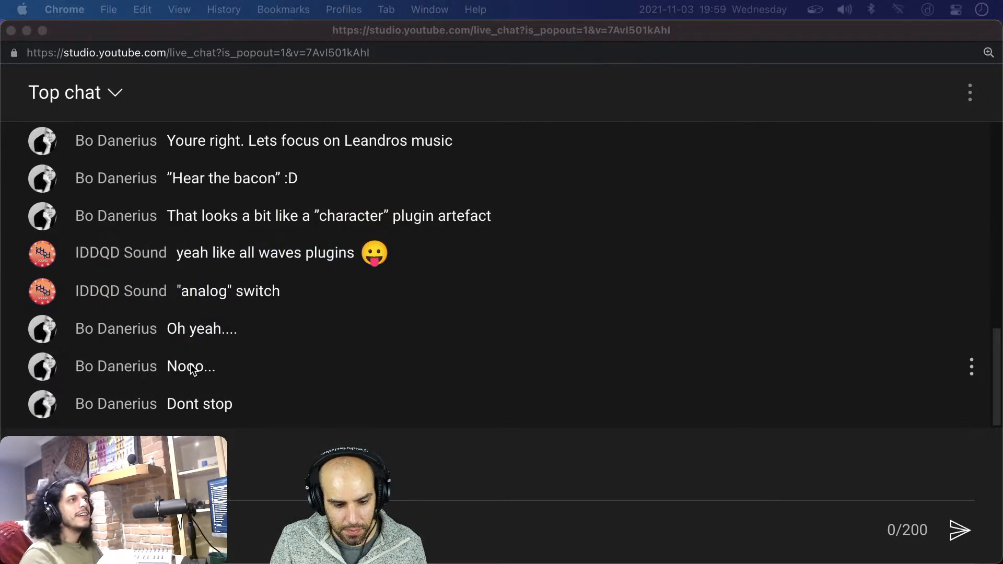